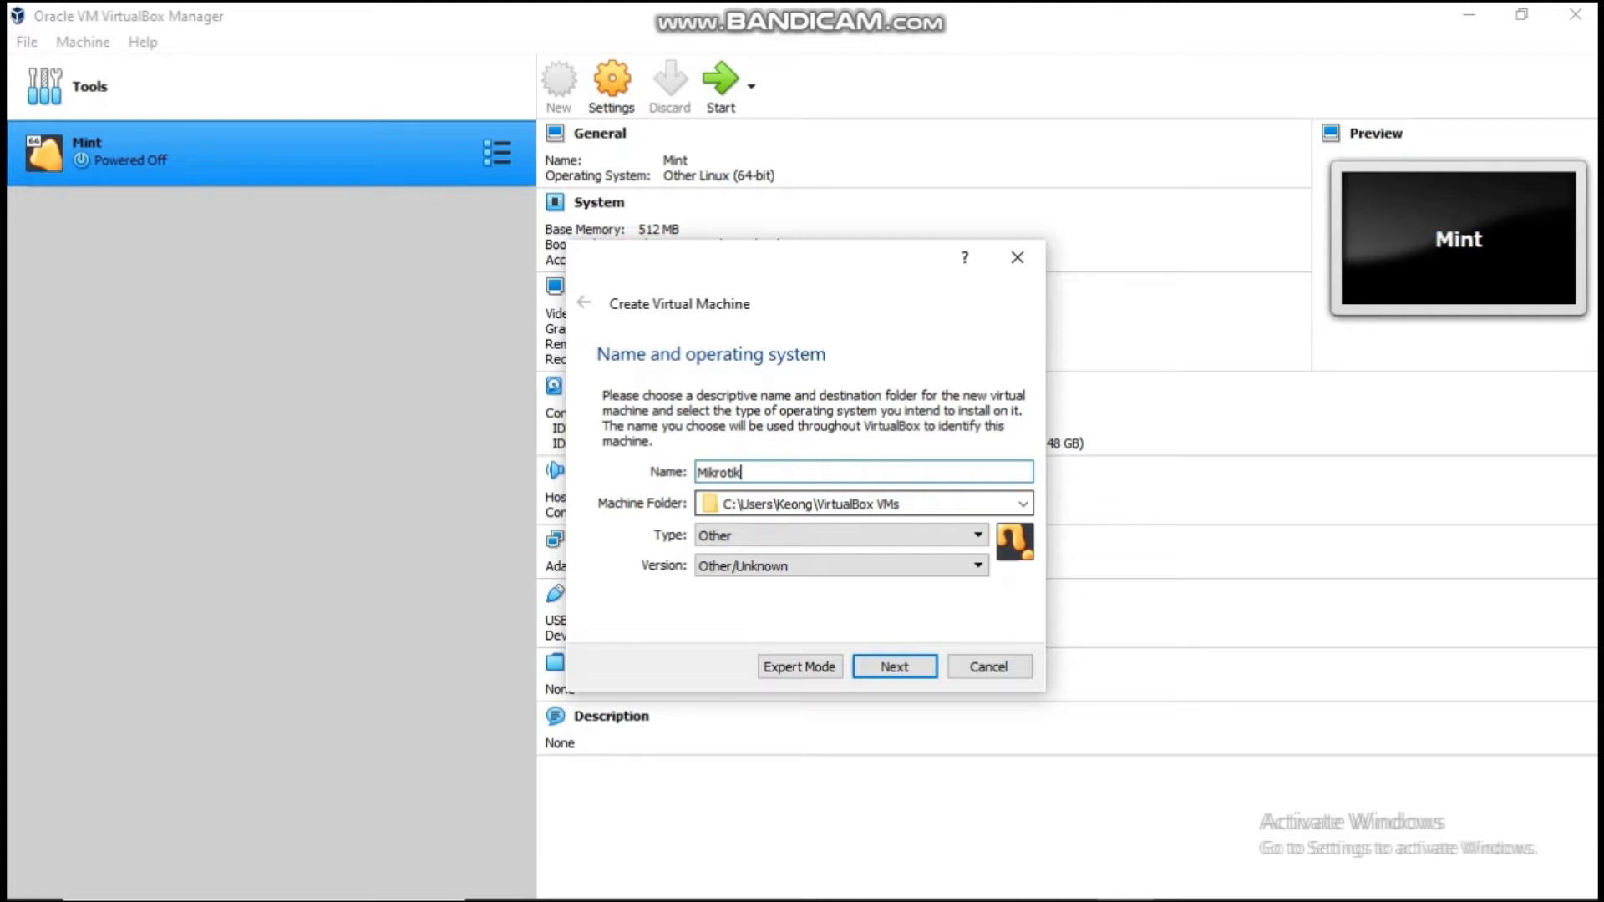
Step: Accept 64 MB of memory and choose to create a new VDI virtual hard disk
key(Return)
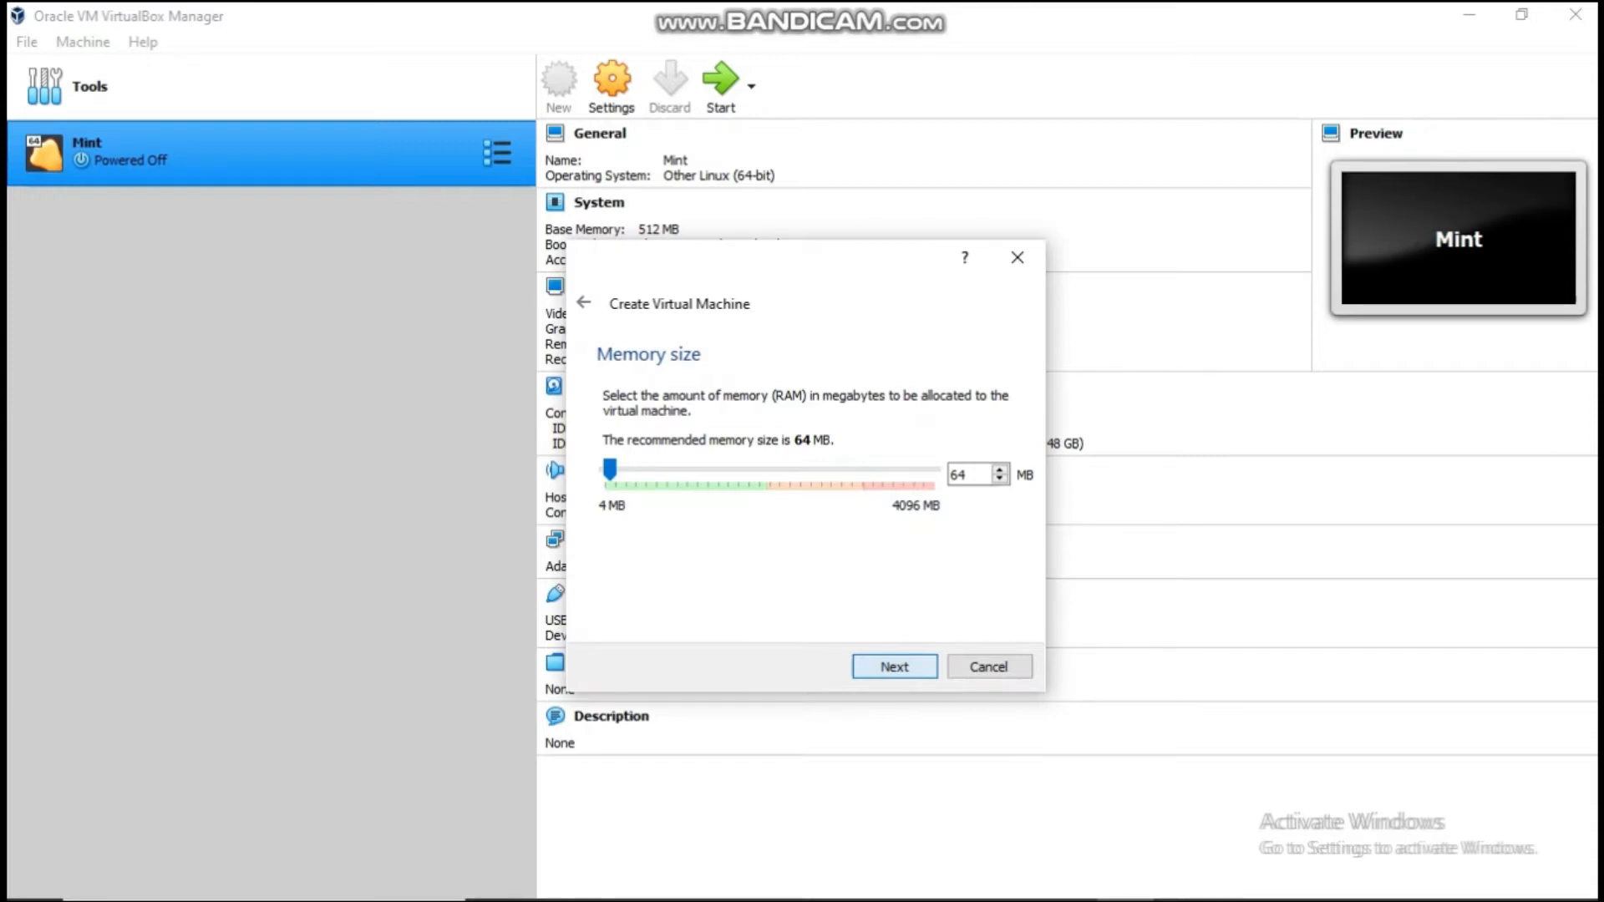
key(Return)
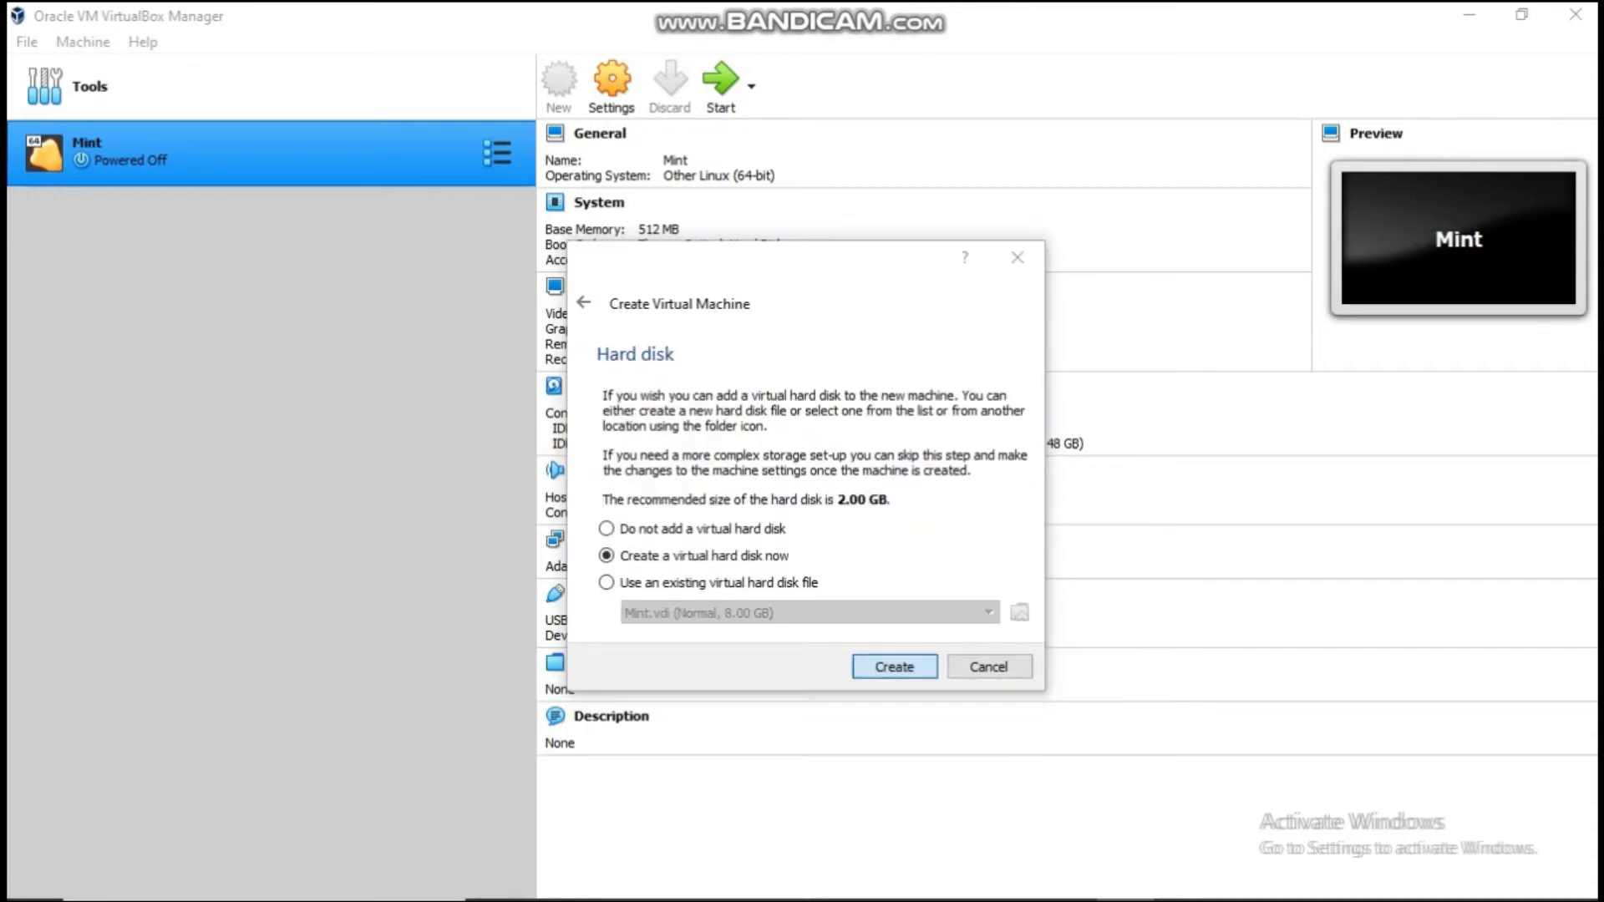
key(Return)
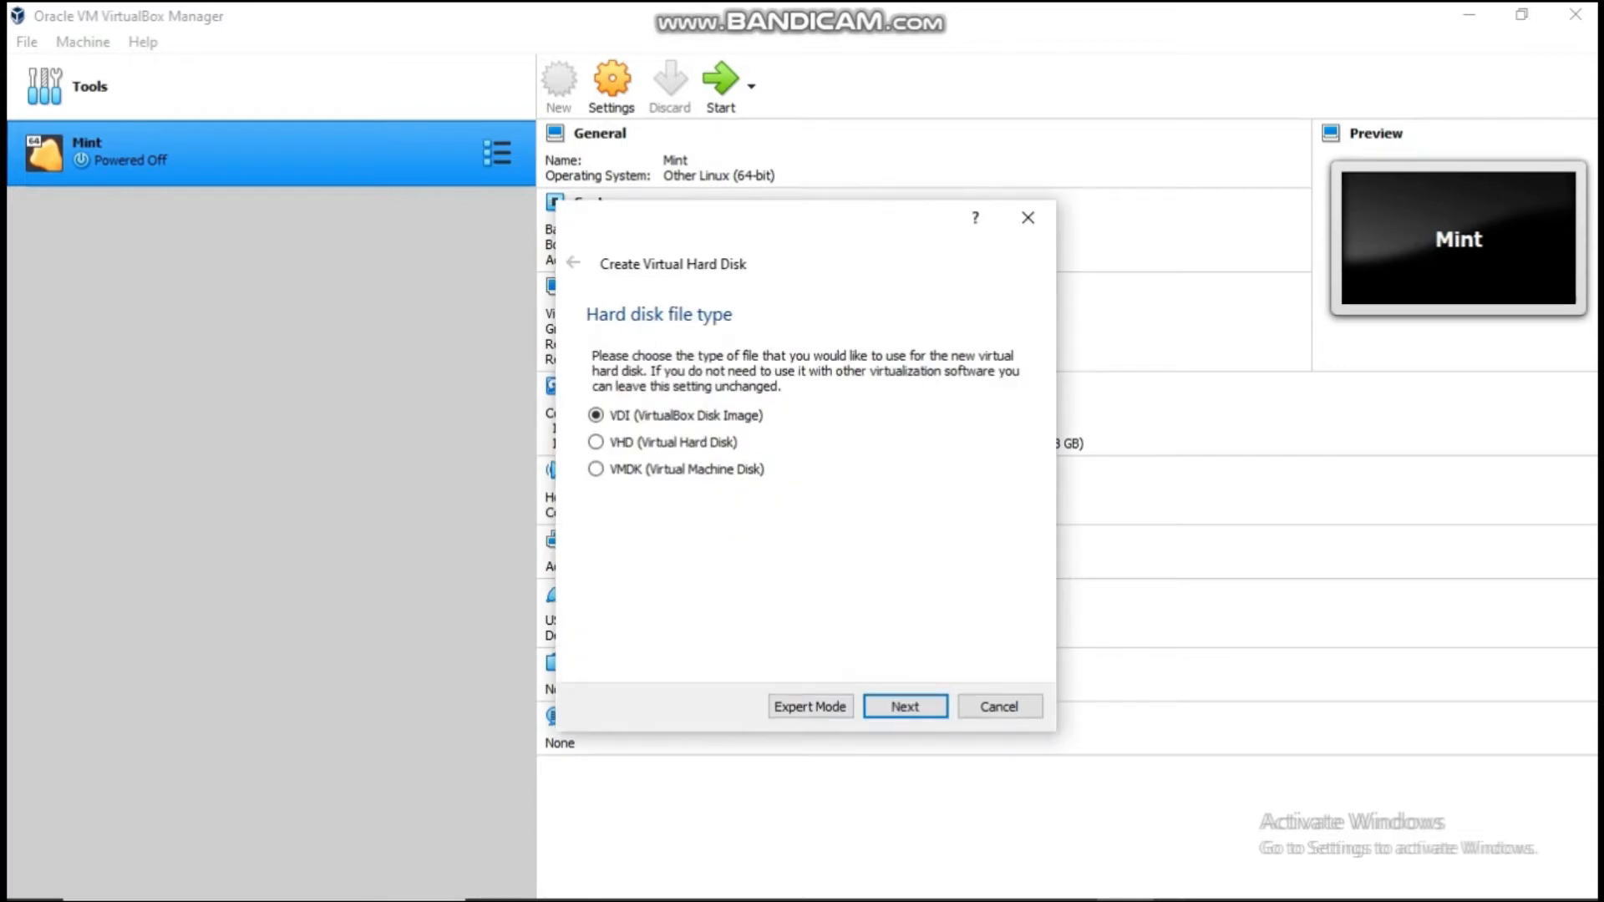
key(Return)
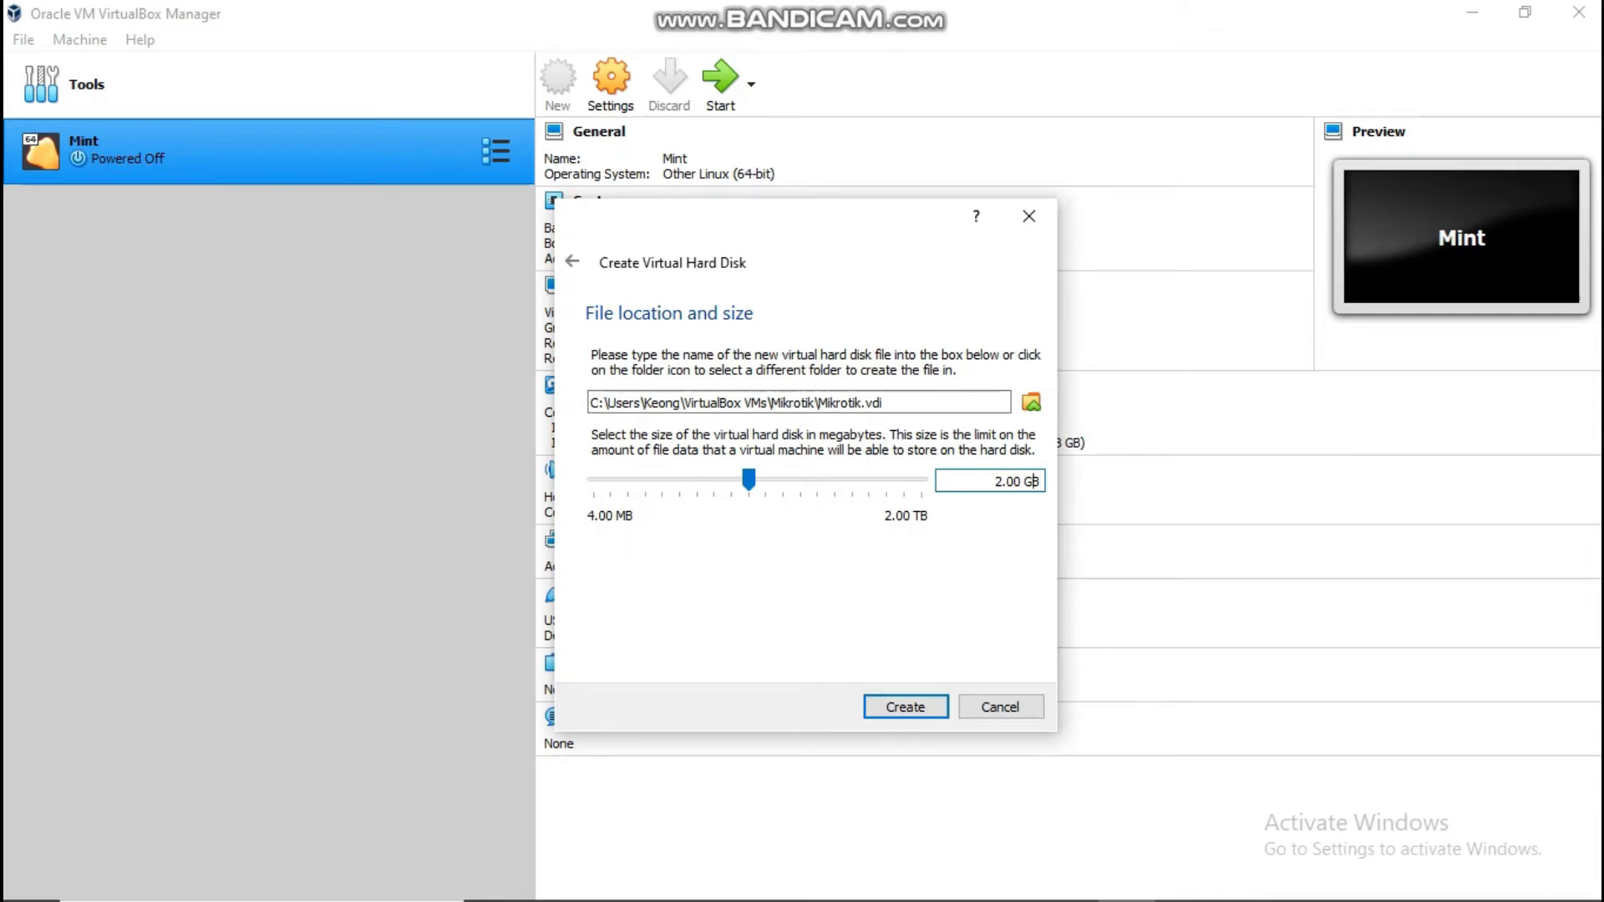
Step: Set the virtual disk size to 128 MB and create the Mikrotik VM
drag(749, 480, 638, 480)
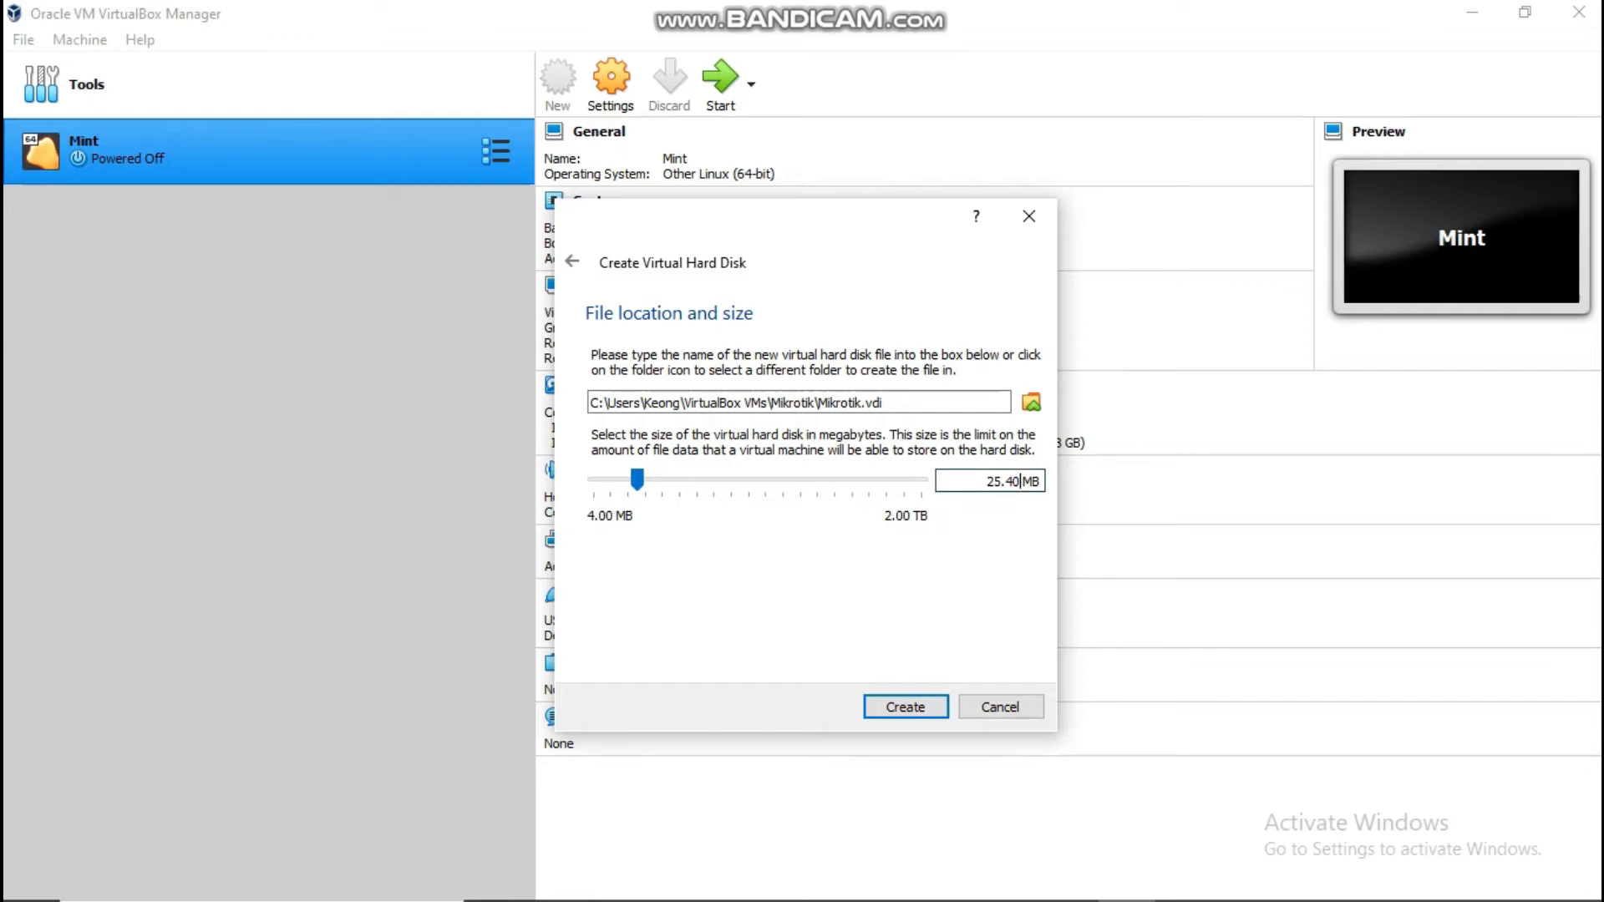
key(BackSpace)
key(Left)
key(Left)
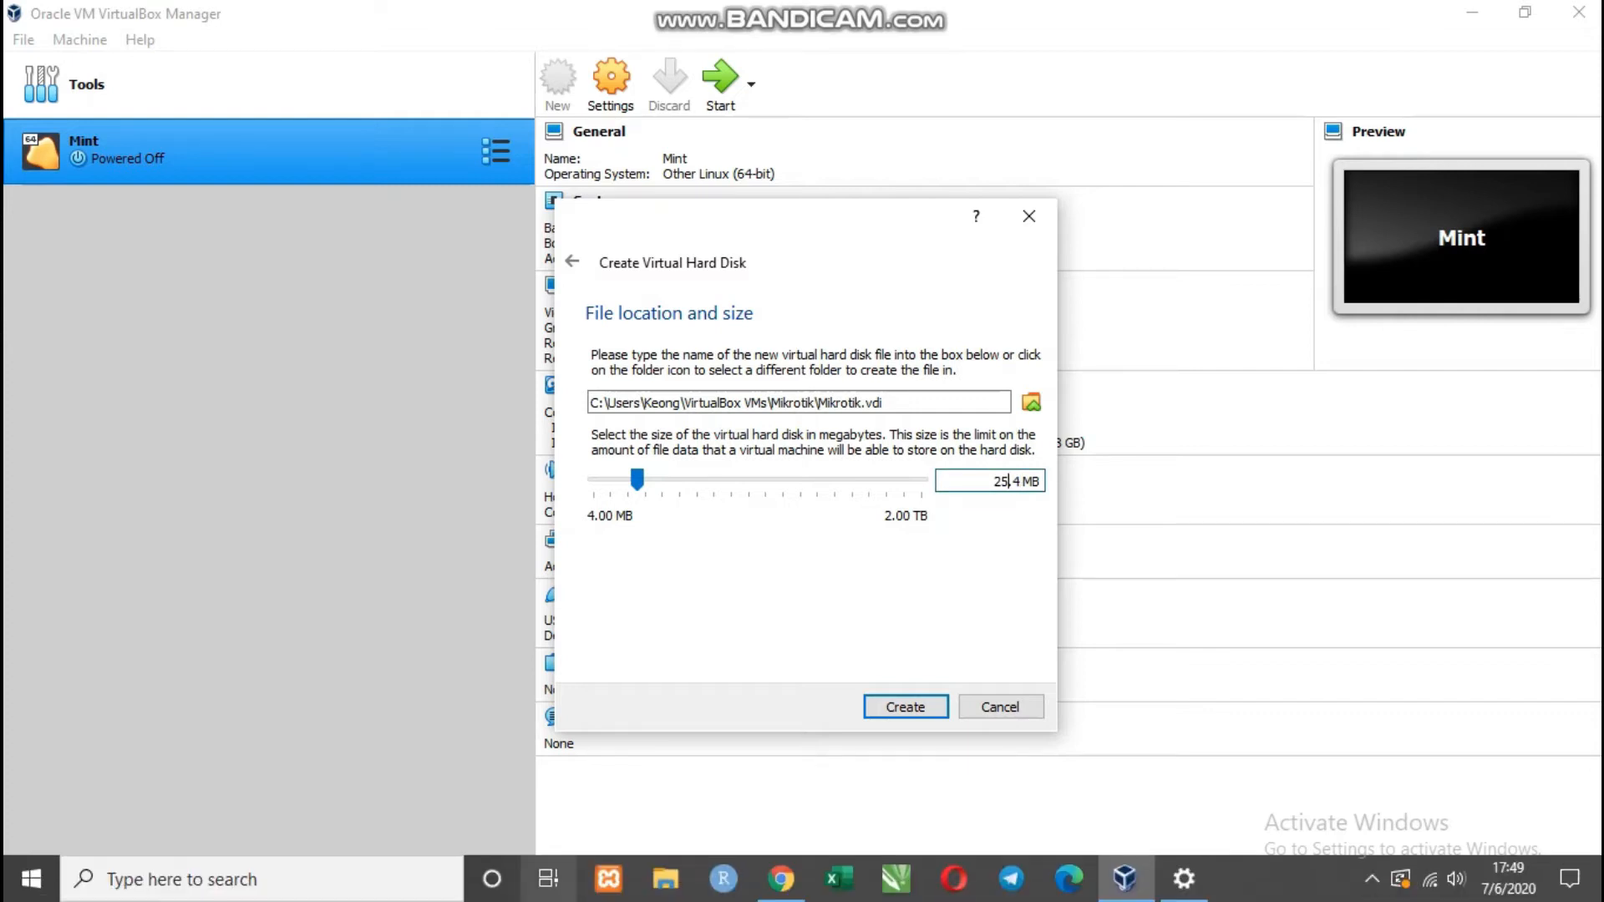
key(BackSpace)
key(BackSpace)
text(128)
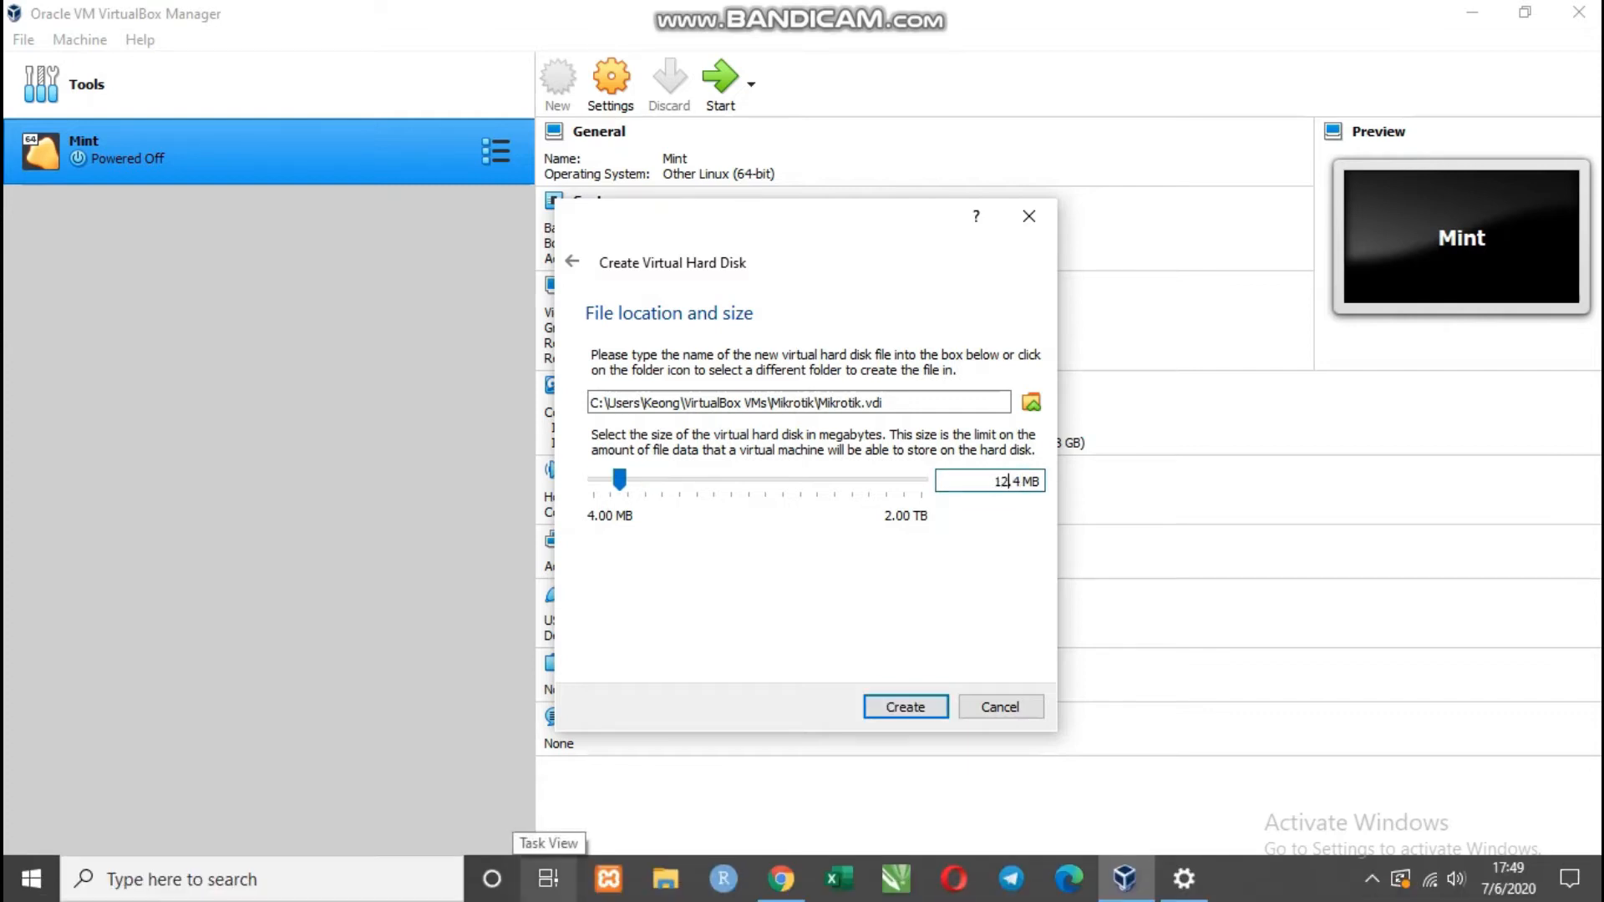
key(Delete)
key(Delete)
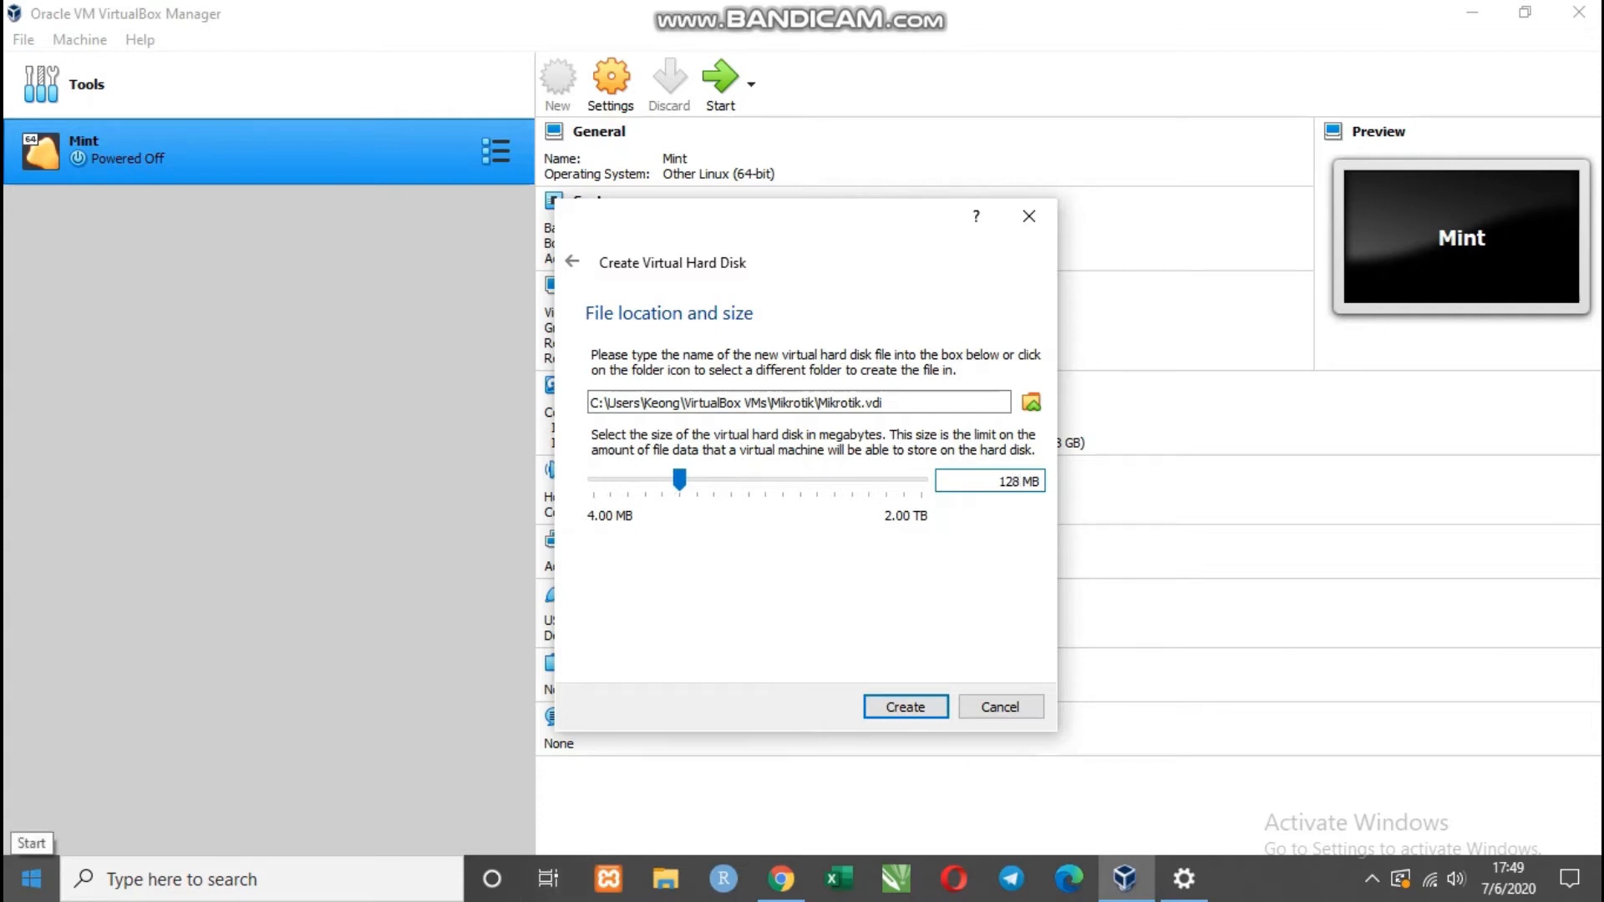
key(Return)
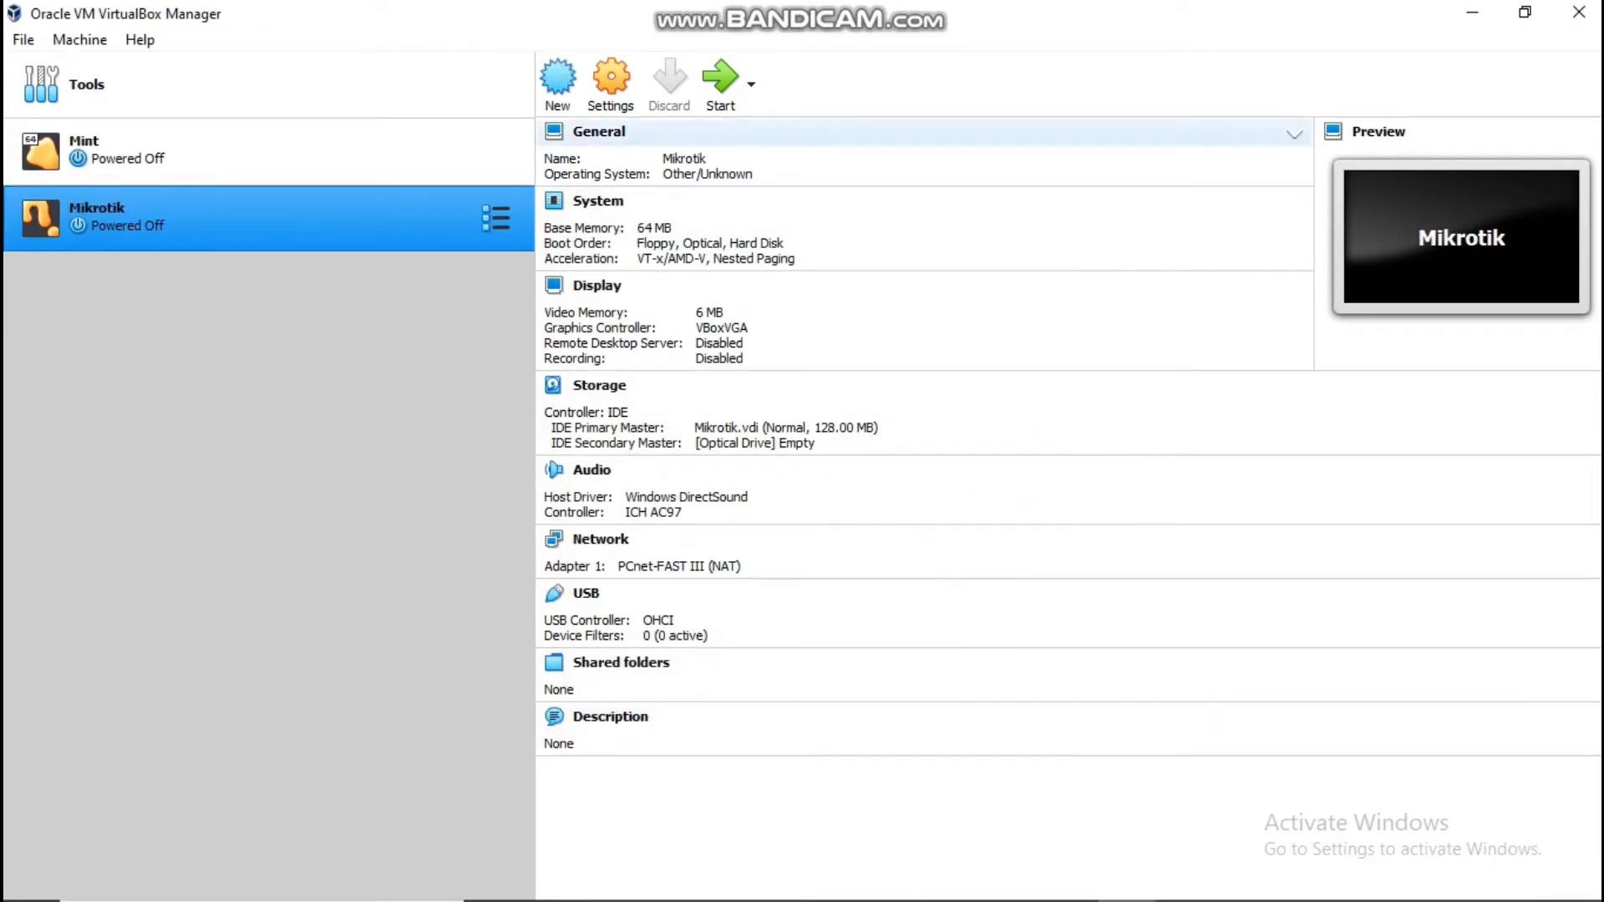
click(611, 85)
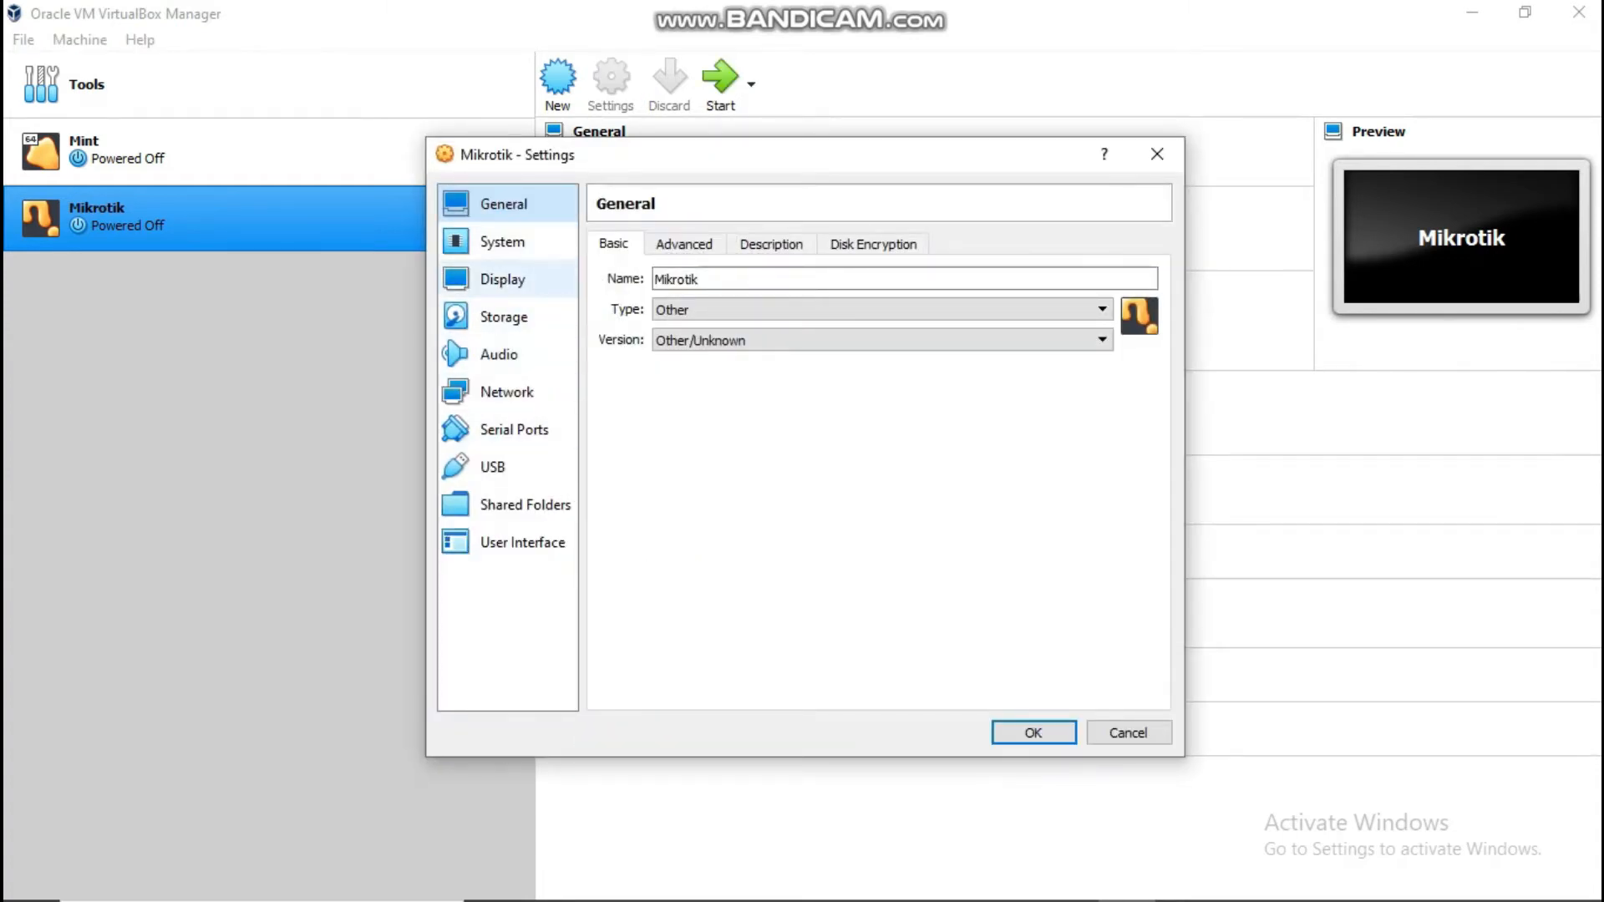
Step: Enable network adapter 2 as Host-only and adapter 3 as Internal Network 'intnet'
click(507, 392)
click(712, 244)
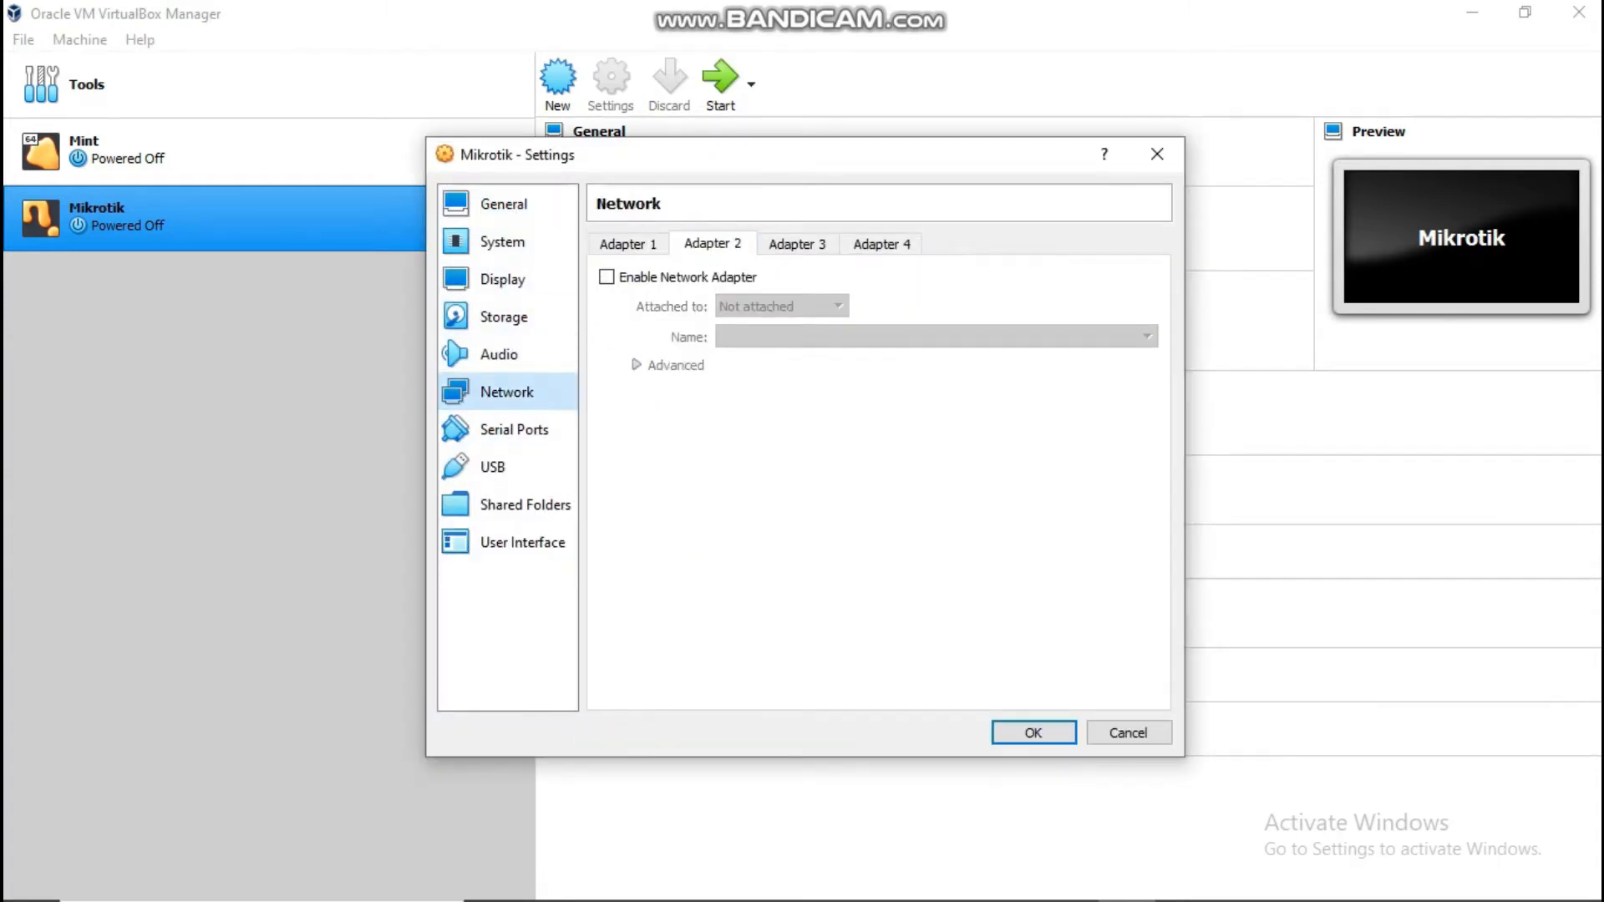
click(608, 277)
click(782, 306)
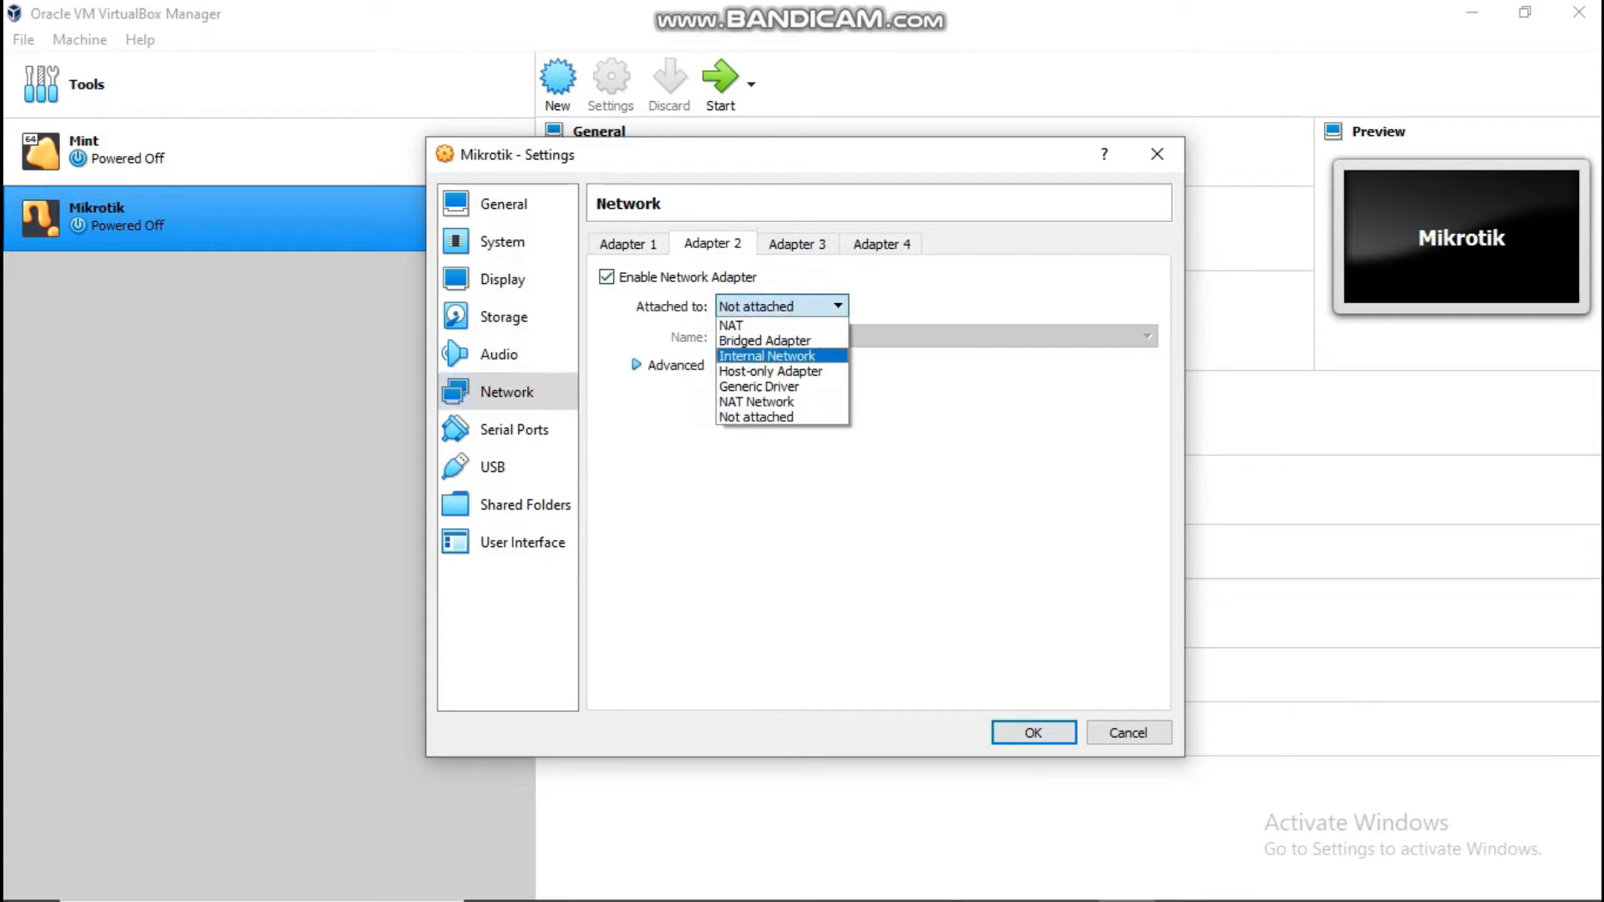
click(771, 372)
click(798, 244)
click(607, 278)
click(782, 307)
click(767, 354)
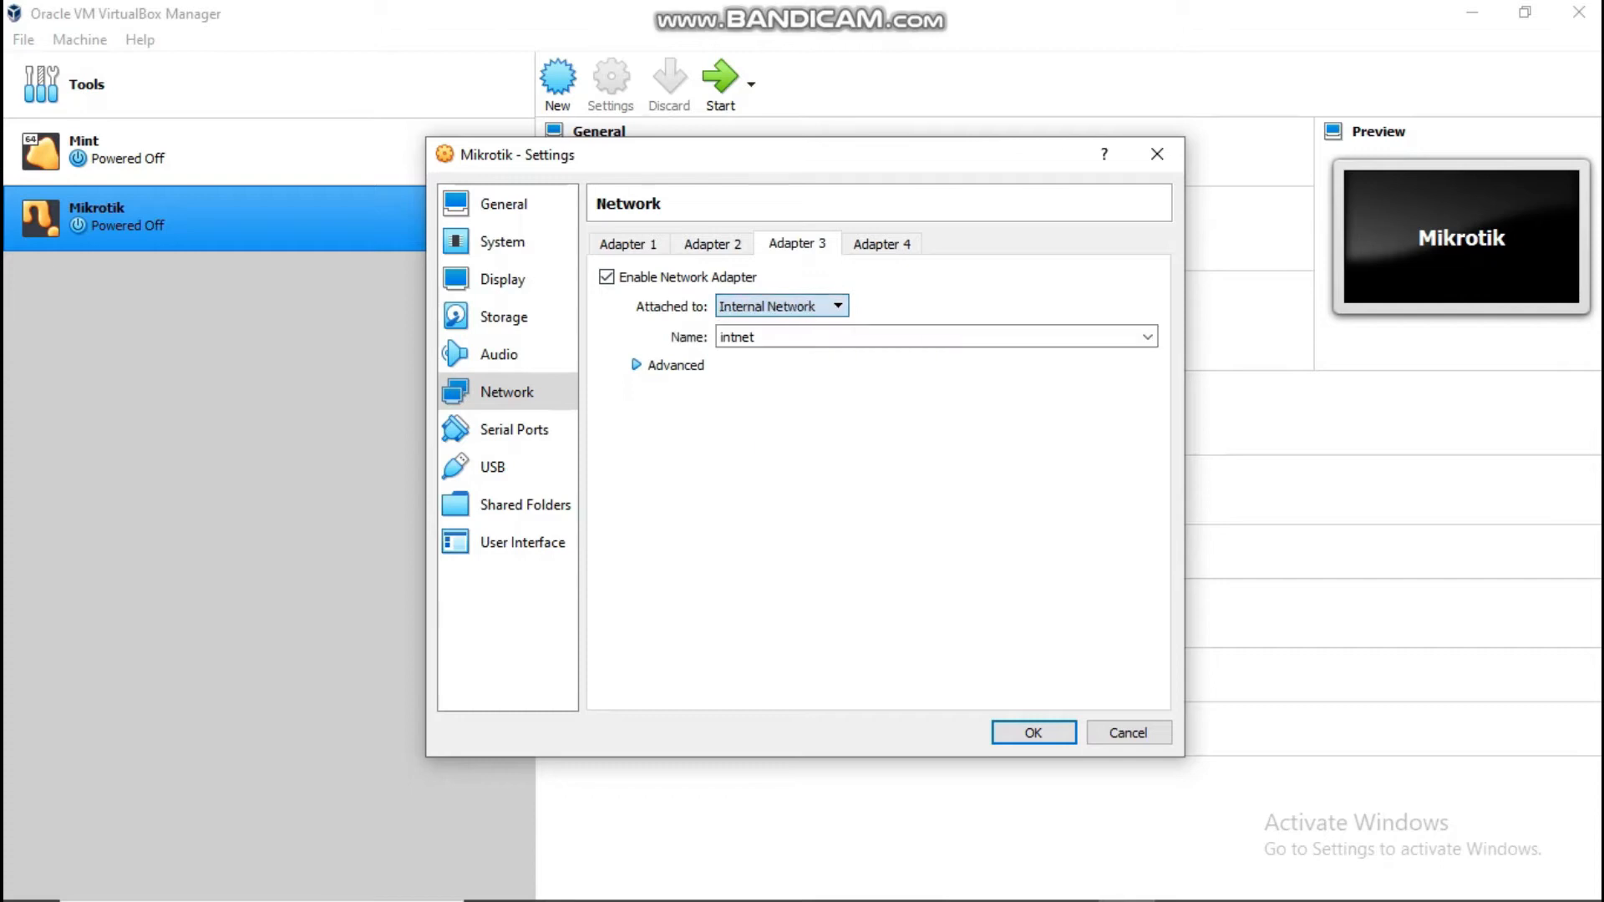
click(882, 244)
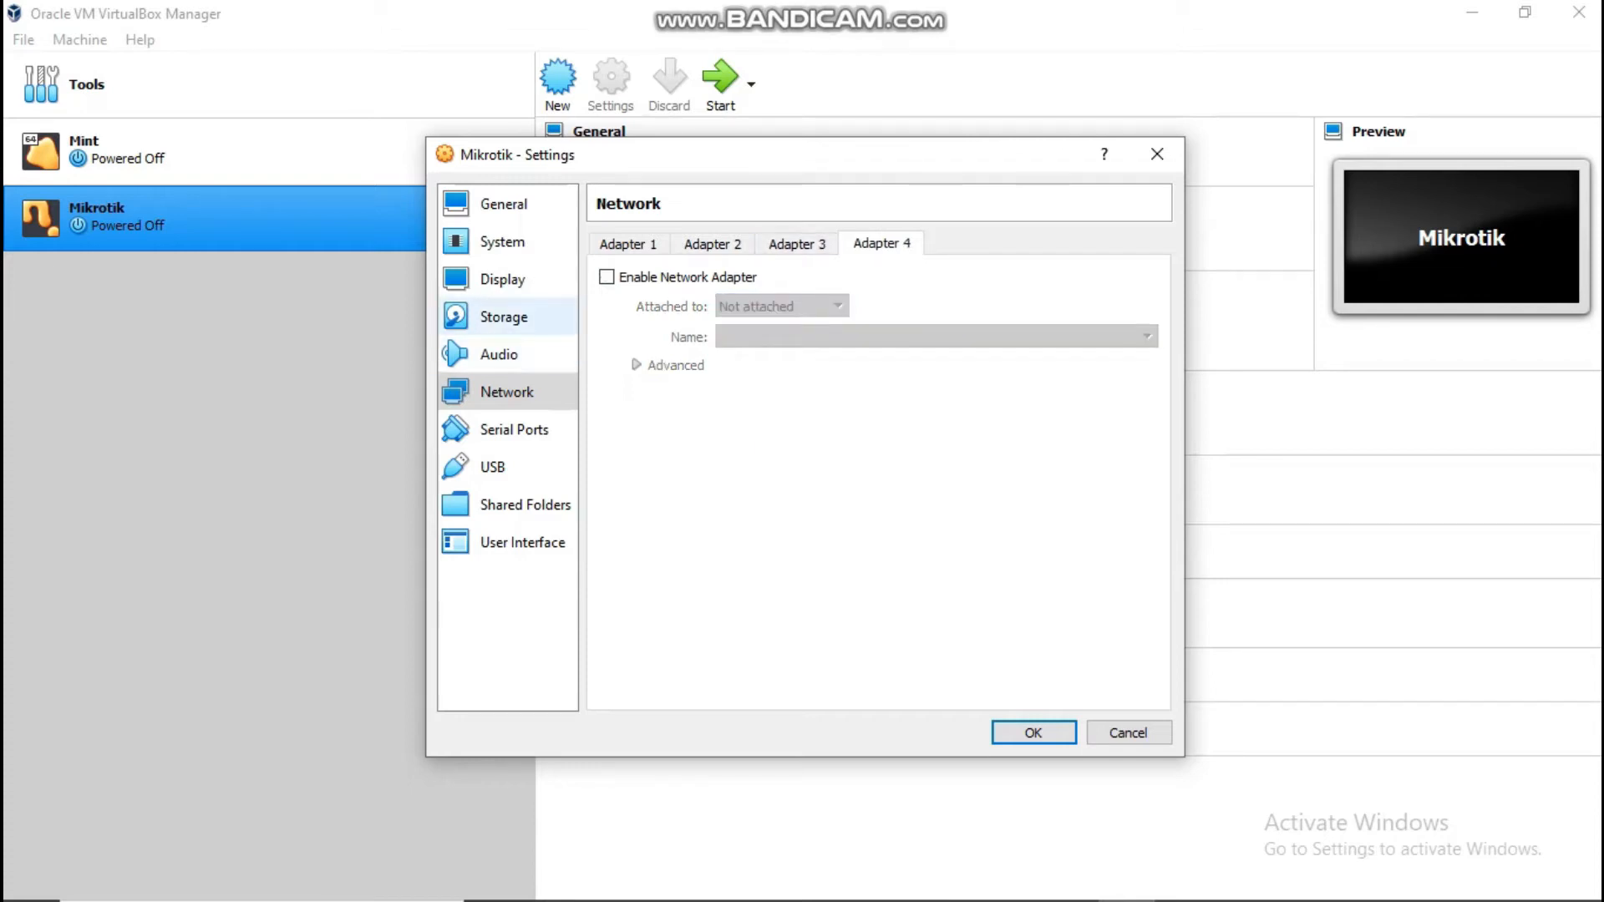
Step: Load Mikrotik-5.20_Full_Lev6.iso into the empty optical drive and save the settings
click(504, 316)
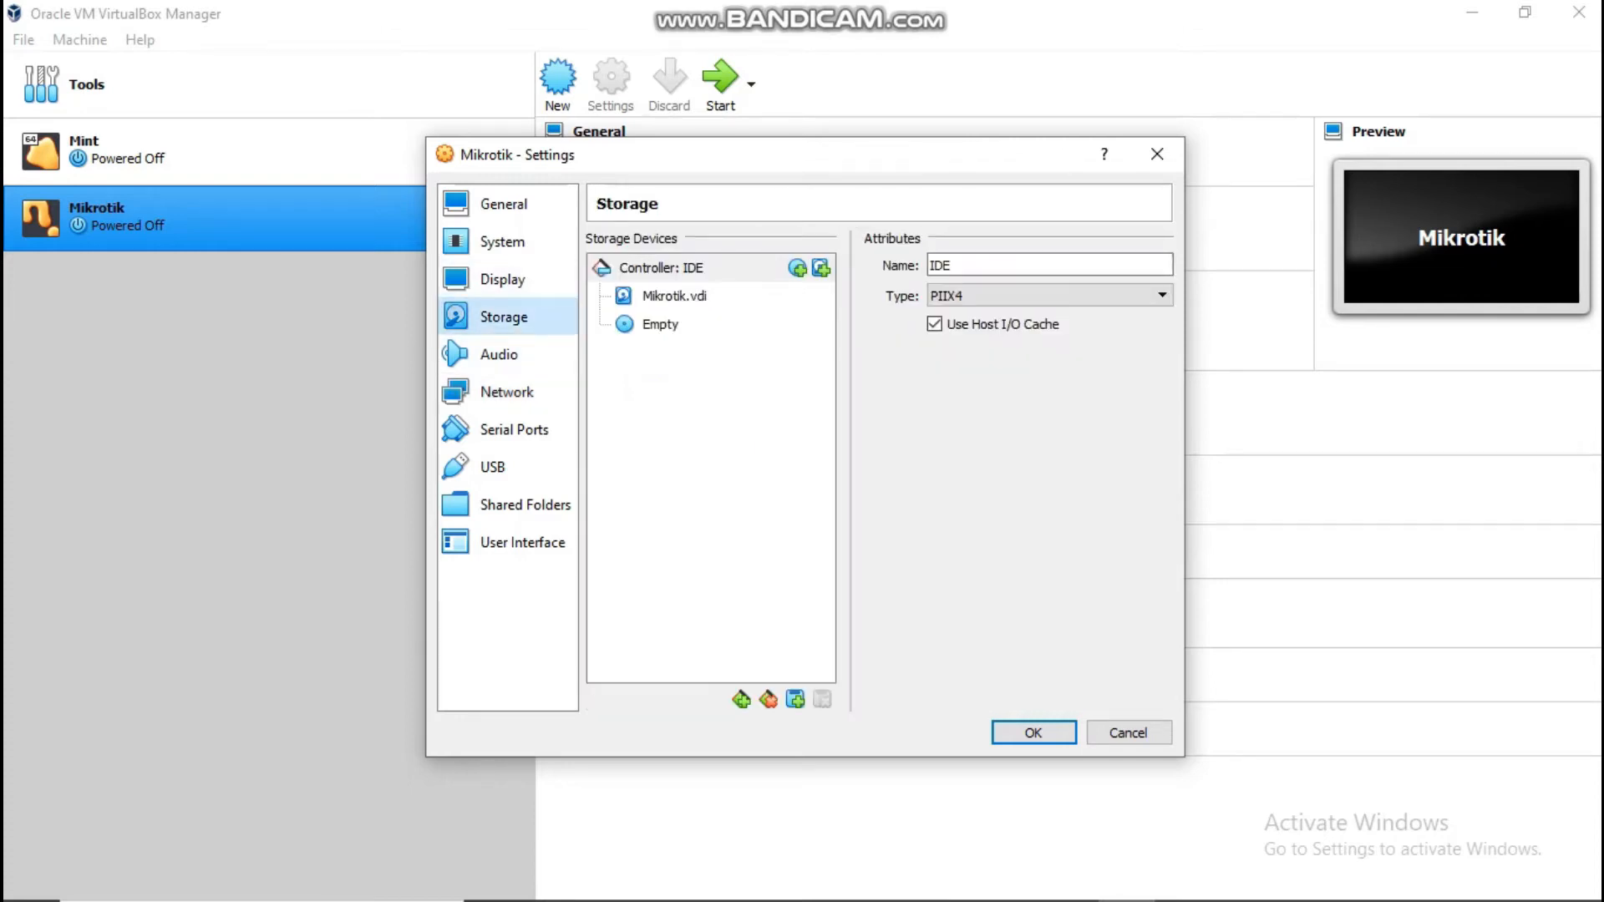
click(660, 324)
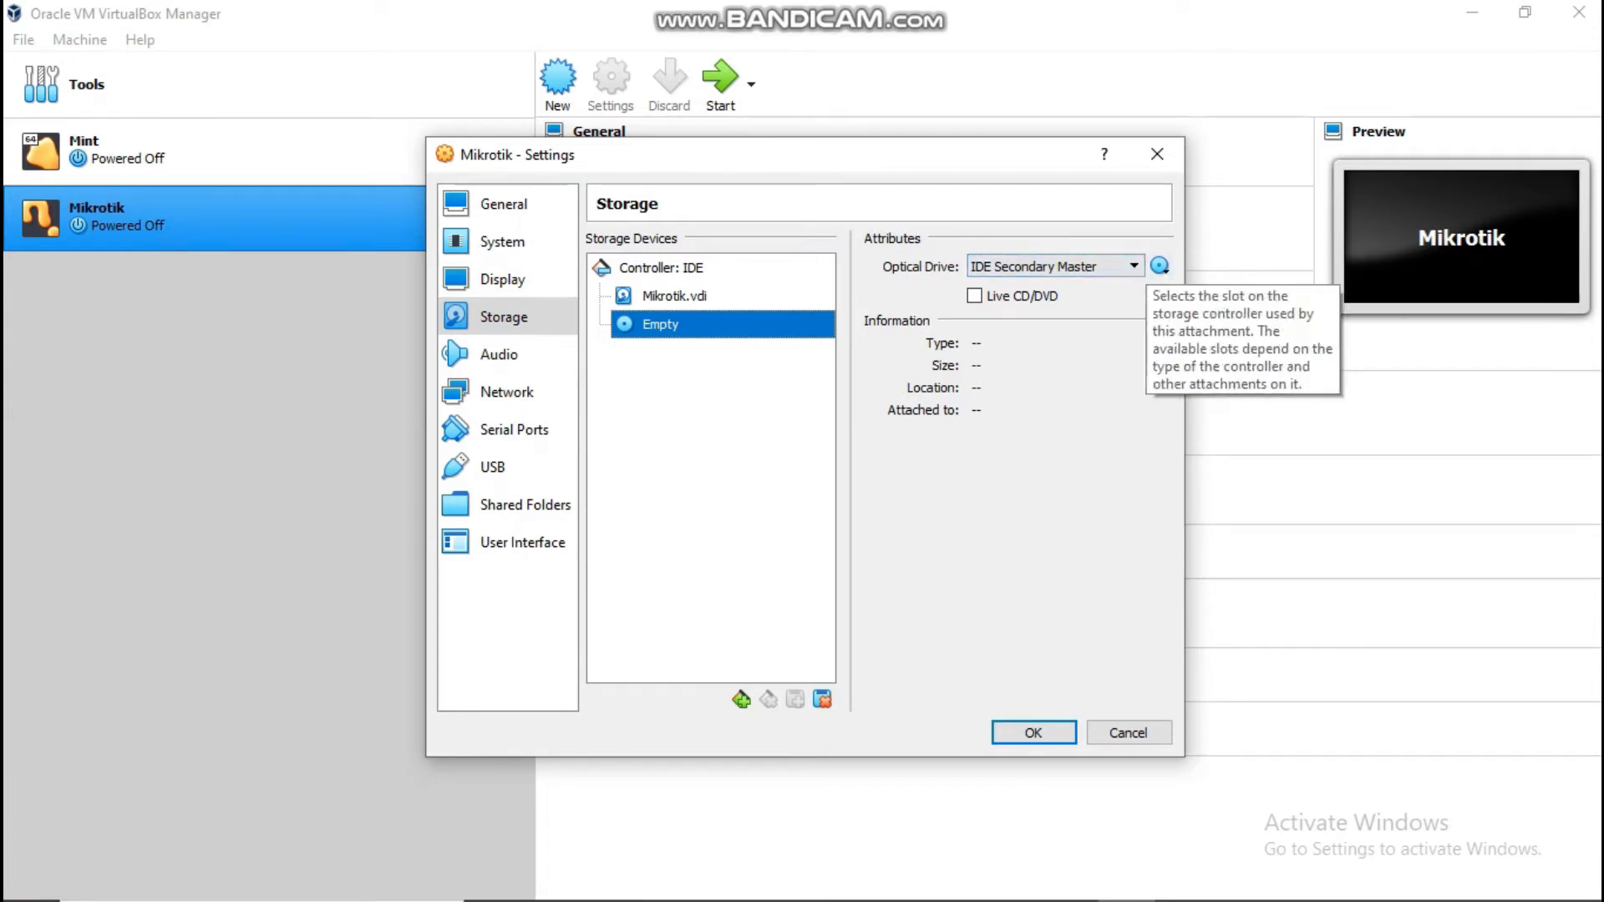
click(1160, 266)
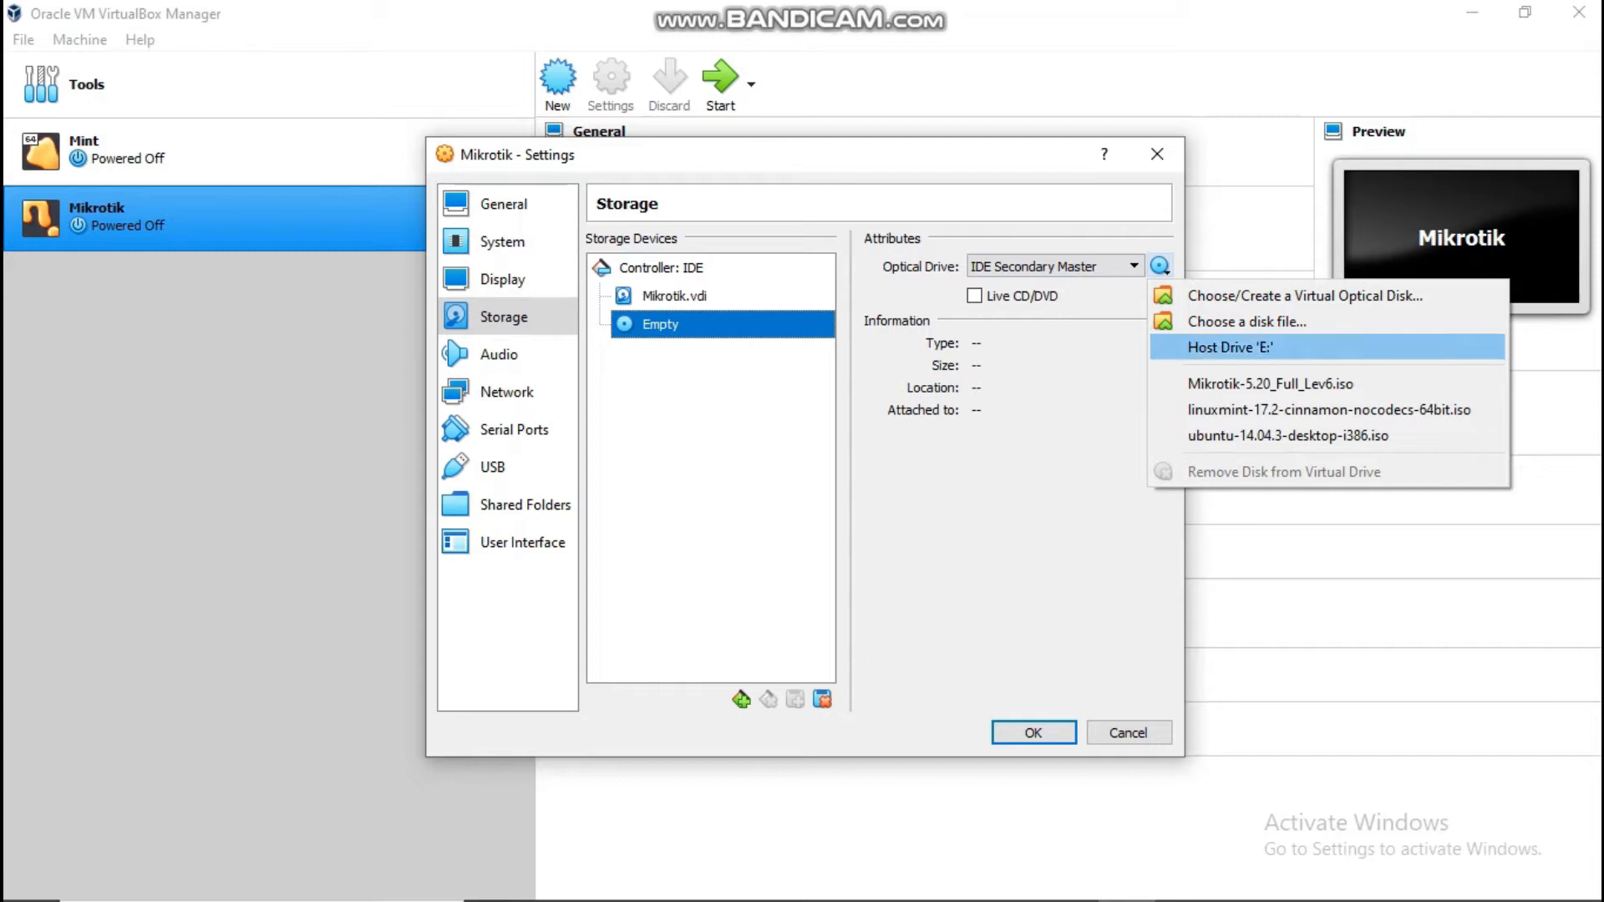
click(1270, 383)
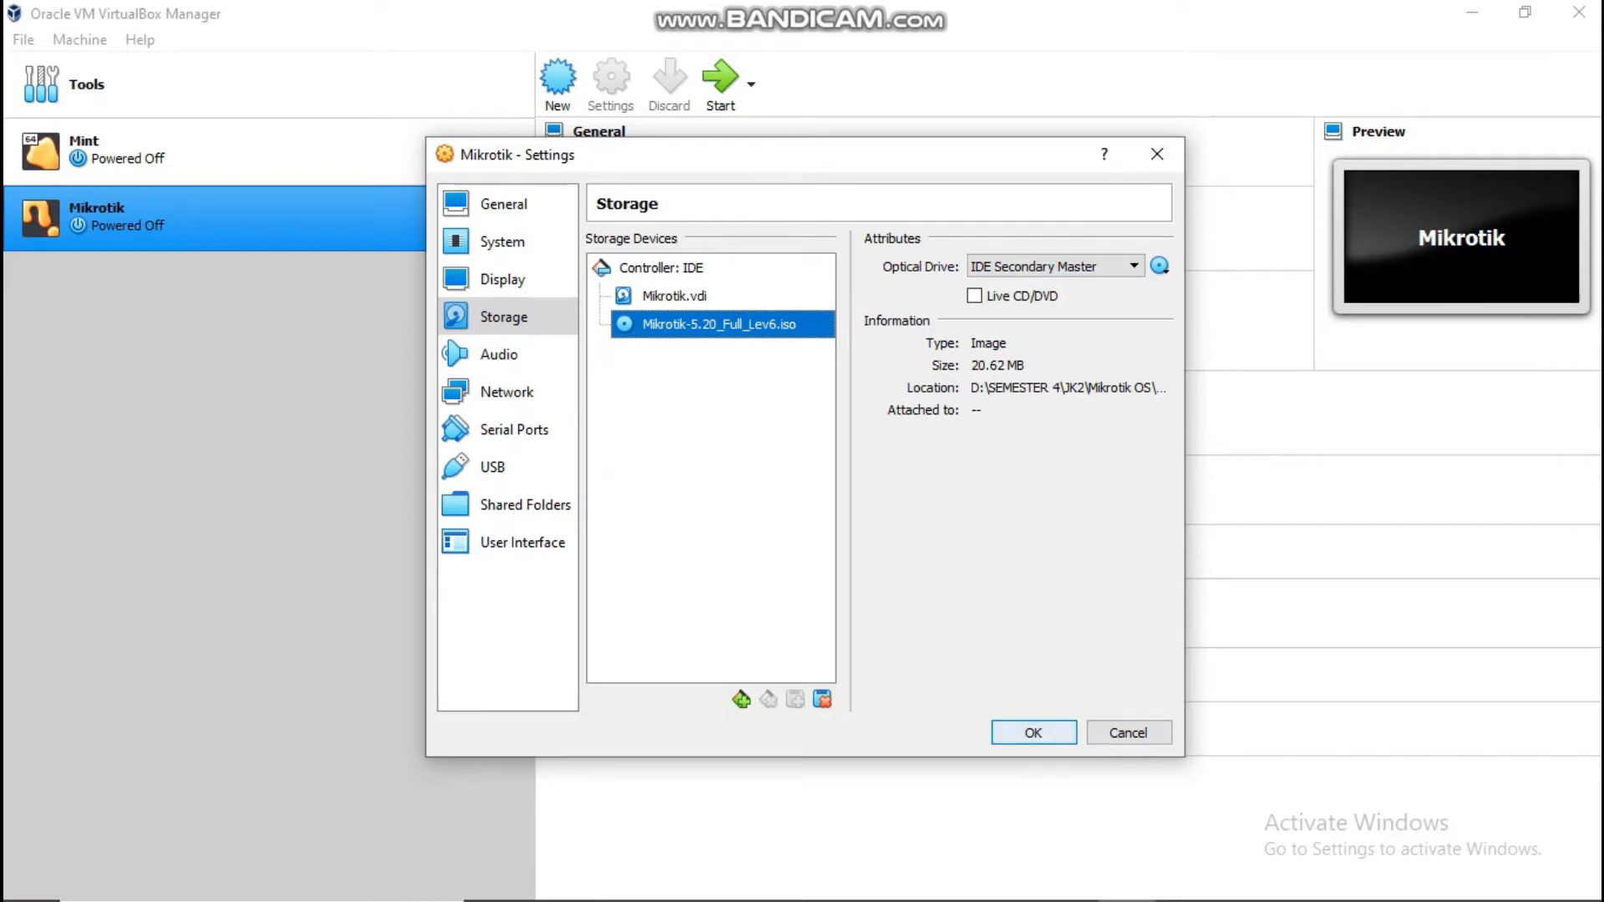
click(1033, 733)
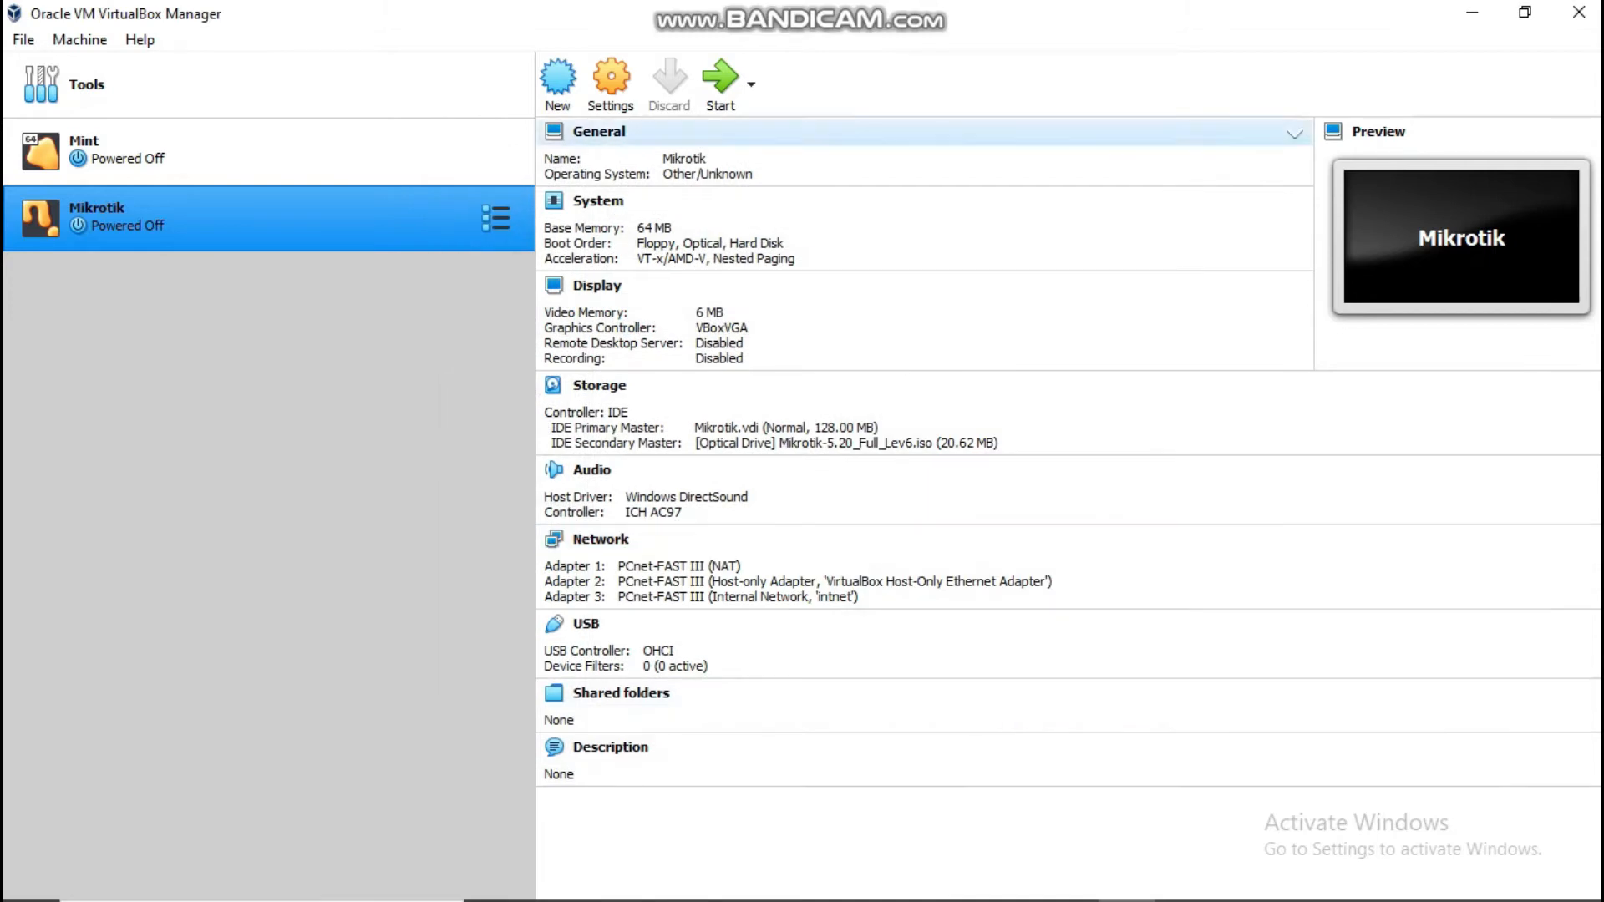
click(720, 81)
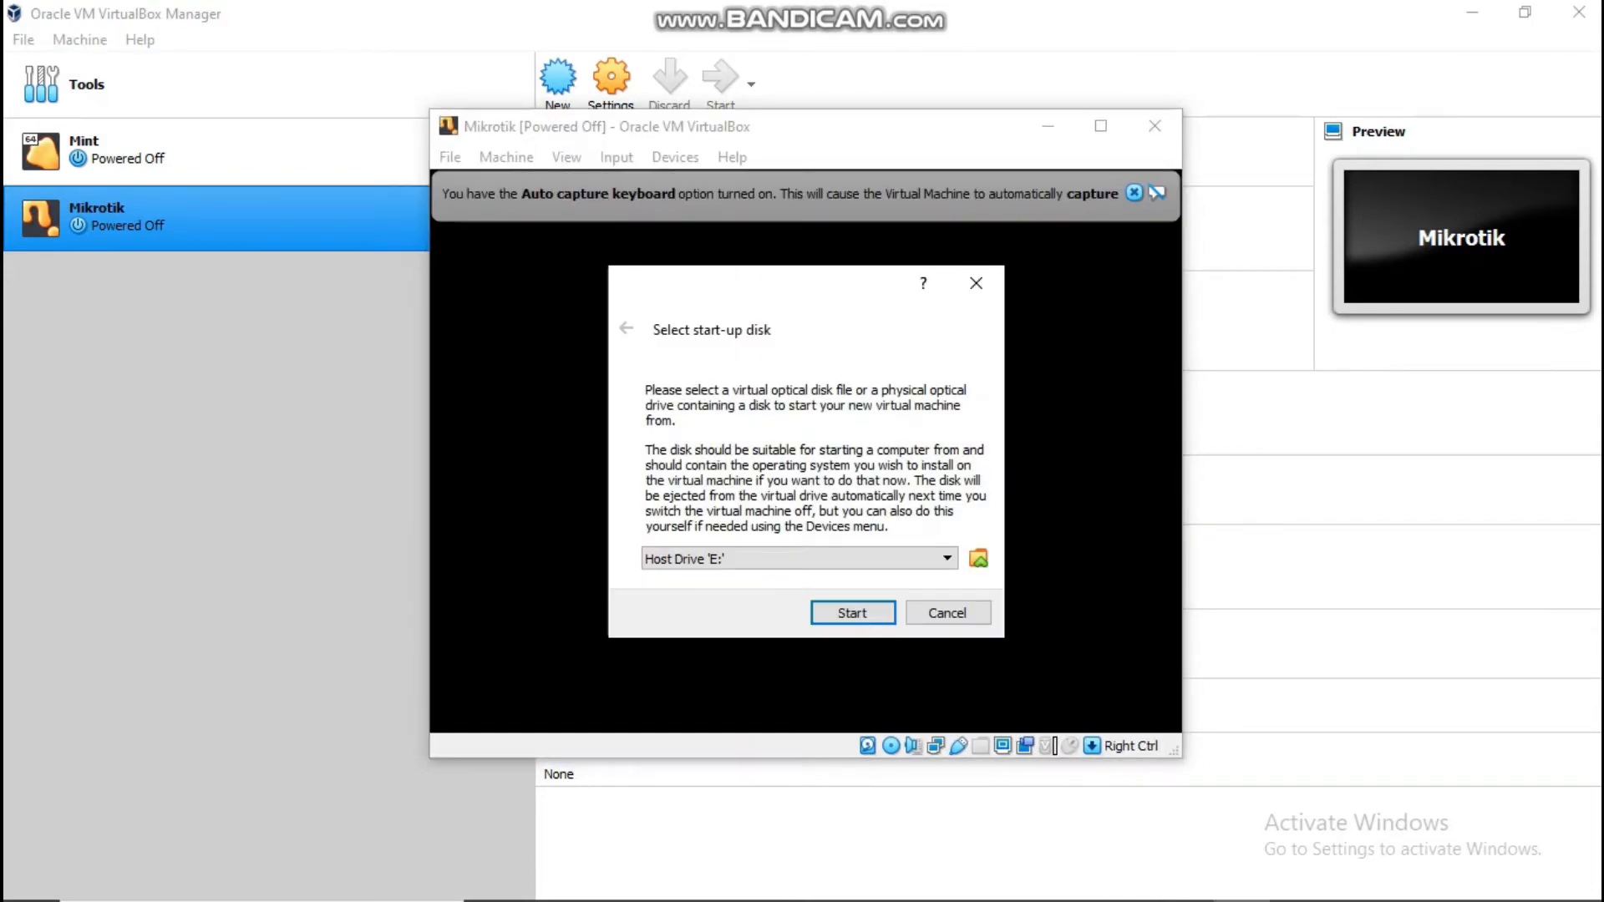
Step: Pick Mikrotik-5.20_Full_Lev6.iso as the start-up disk instead of Host Drive 'E:' and boot
click(979, 558)
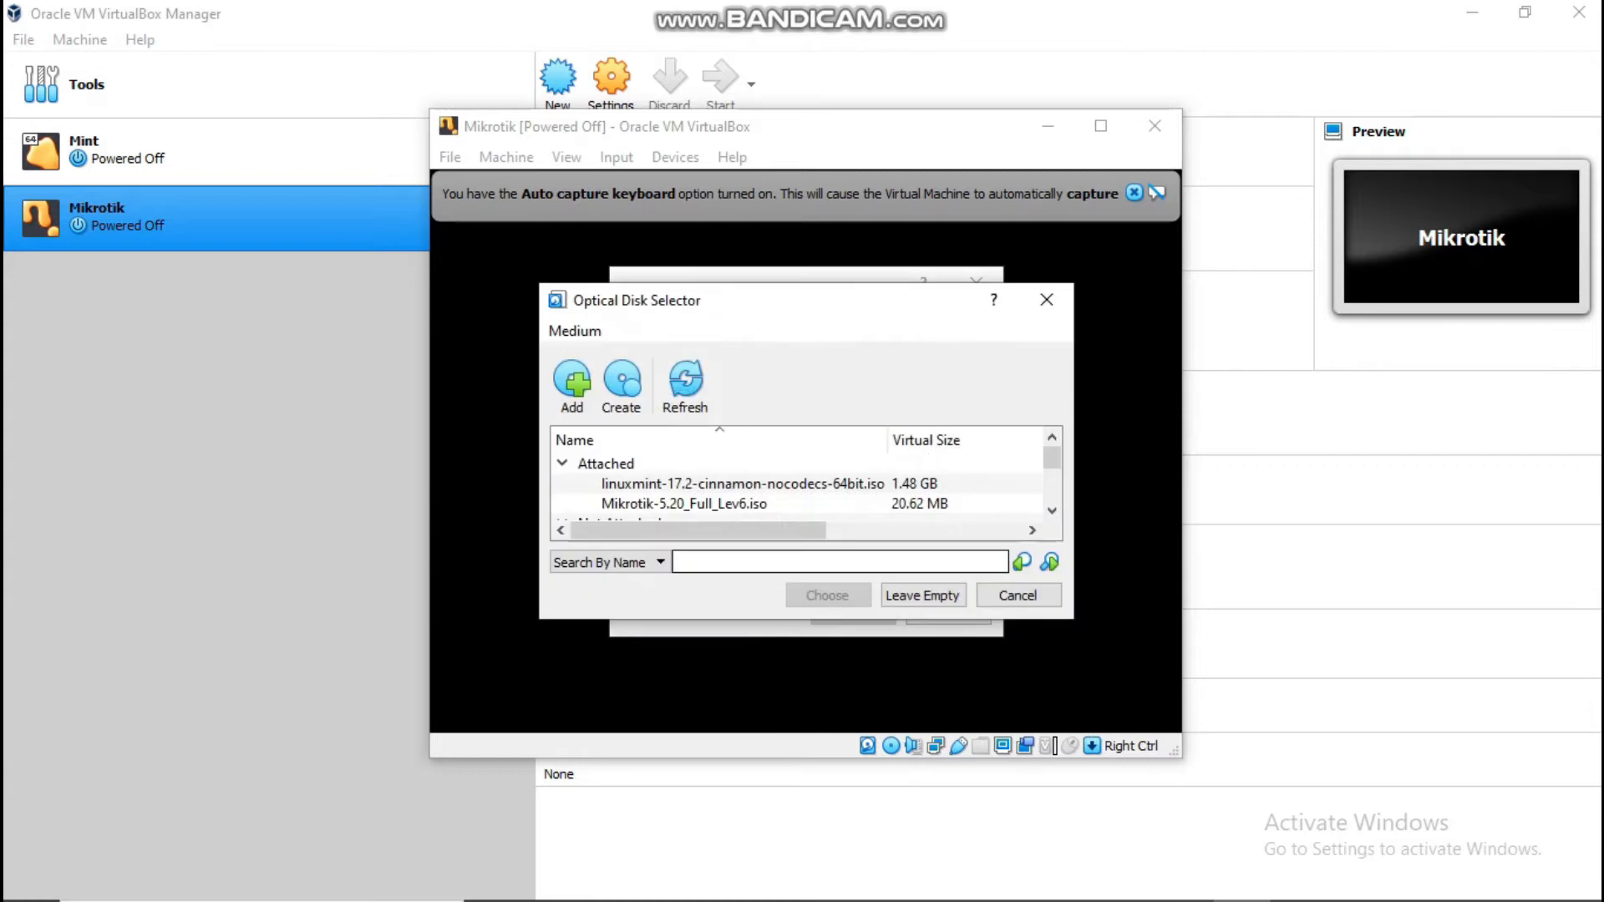
click(777, 504)
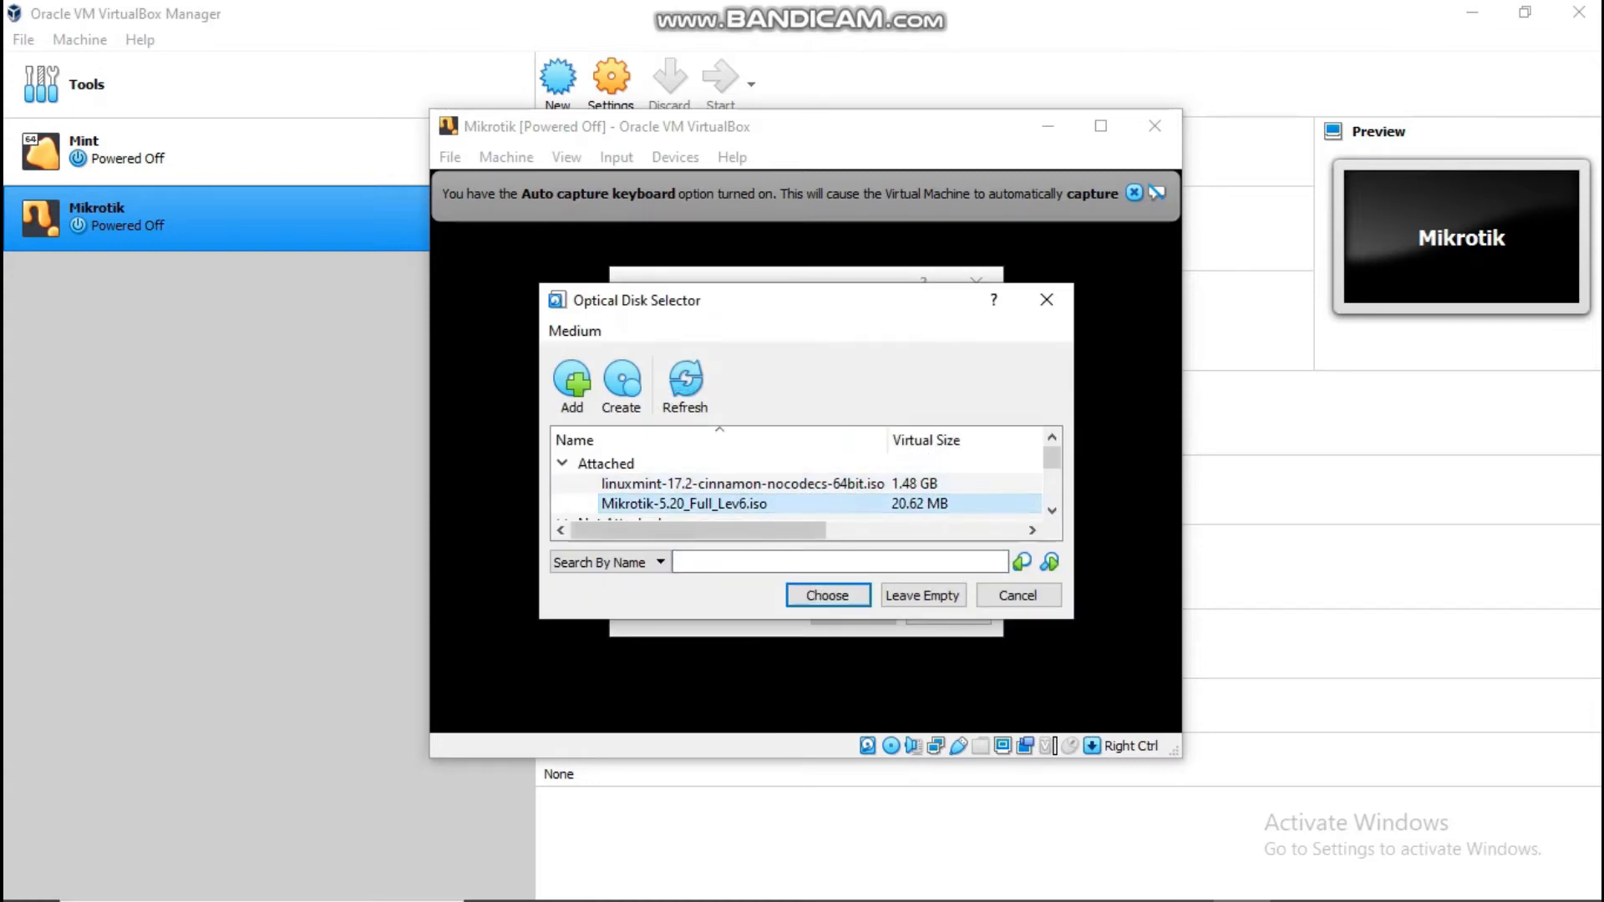
click(828, 596)
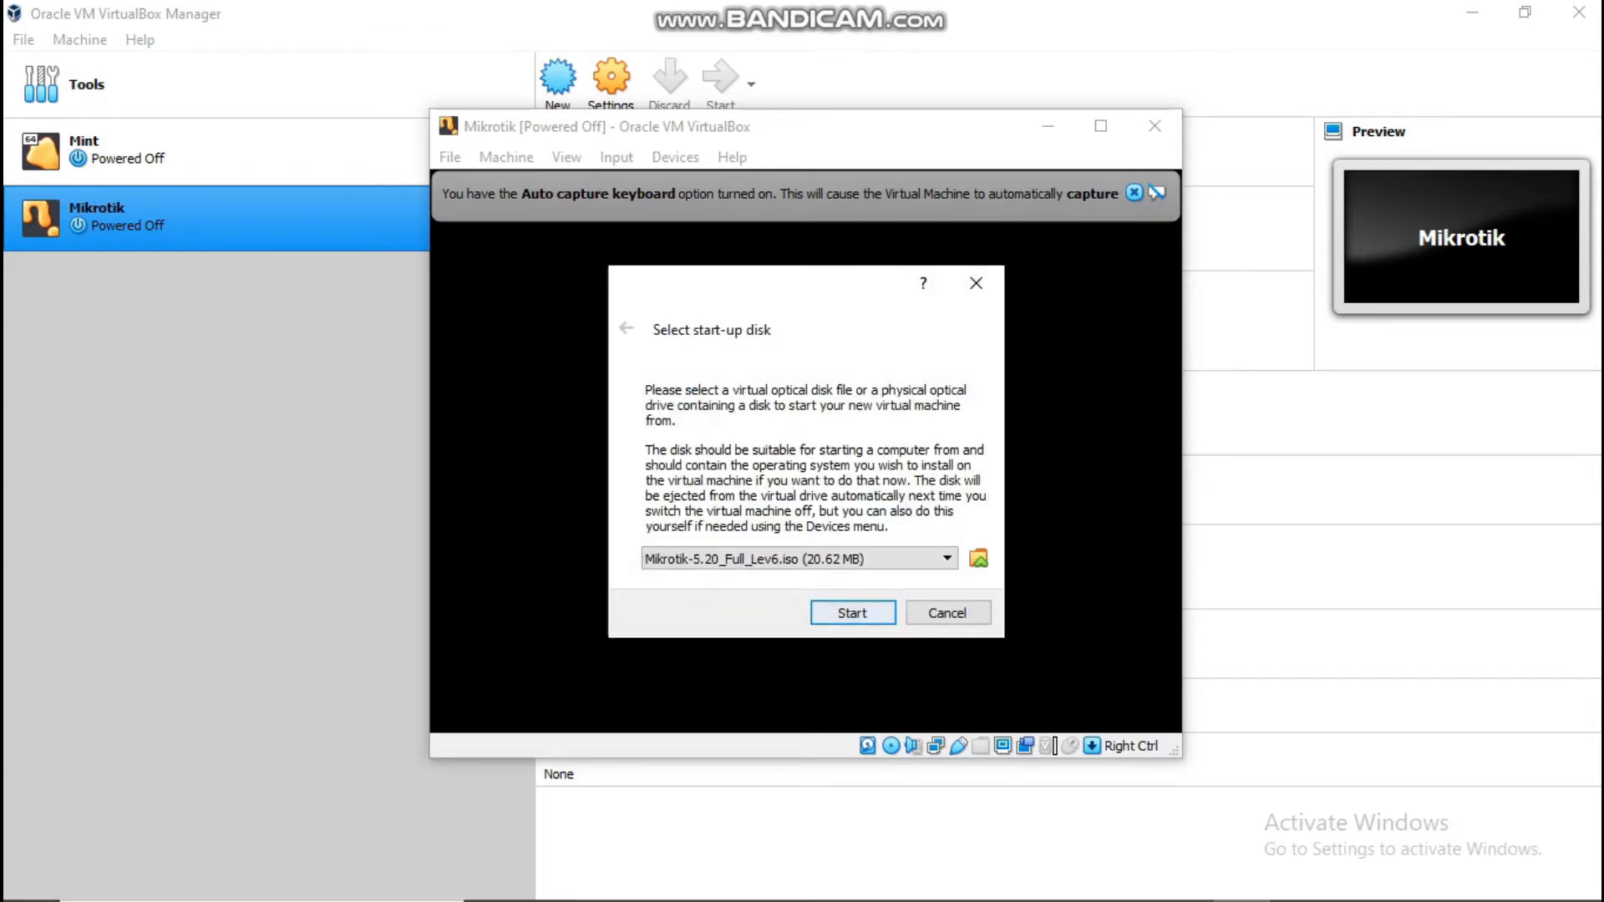
click(845, 612)
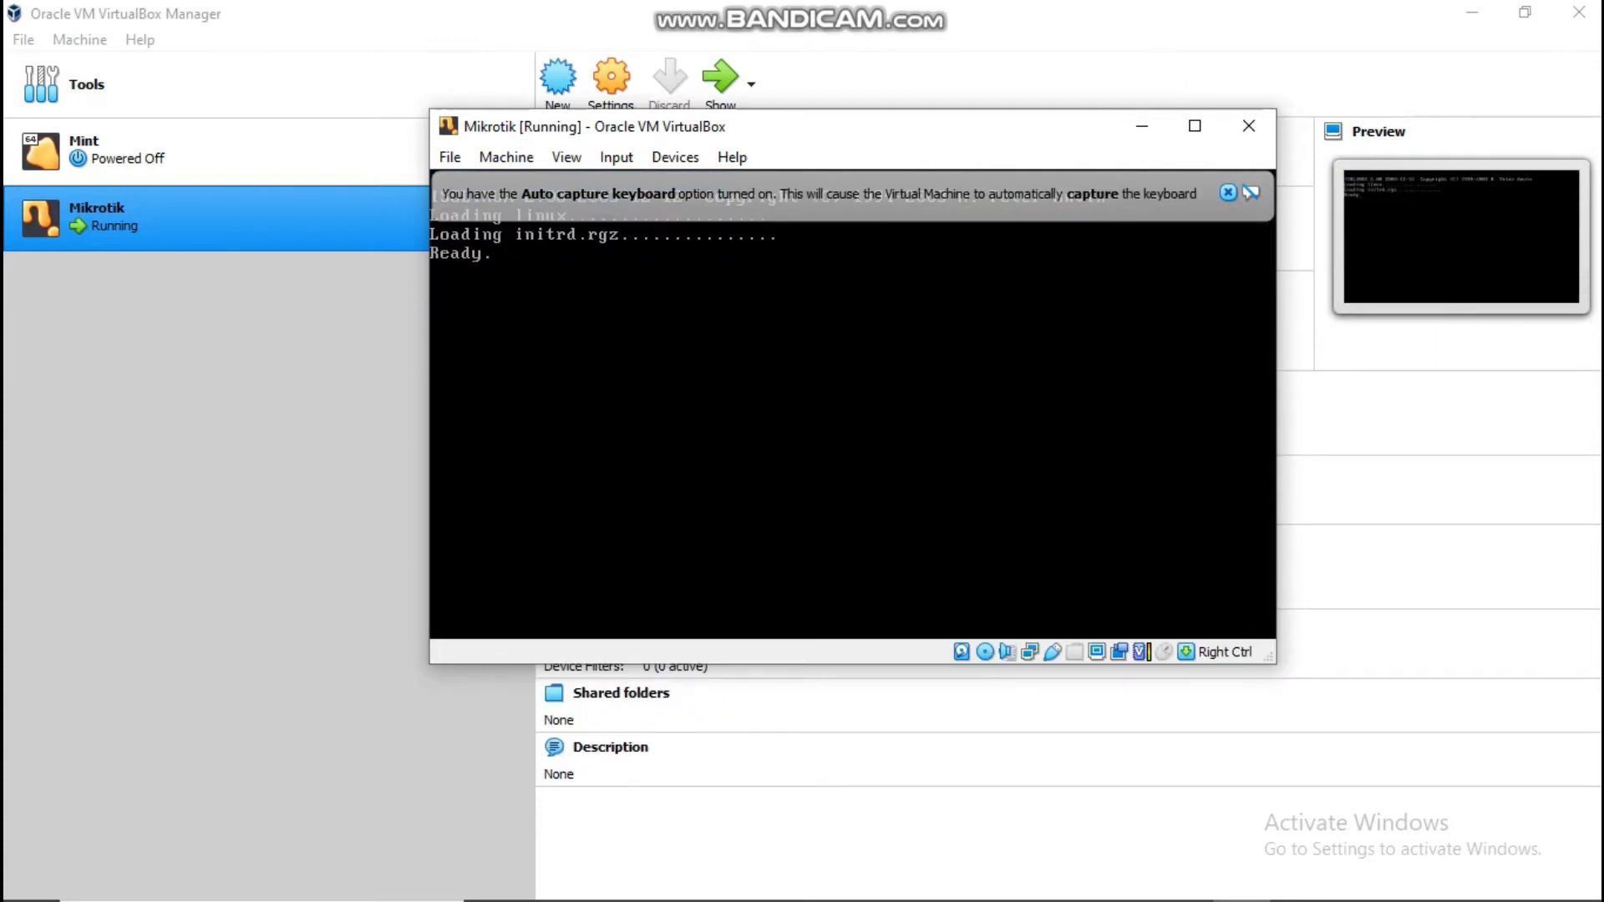
Step: Select all RouterOS 5.20 packages, install them, and answer 'y' until Software installed
click(1228, 193)
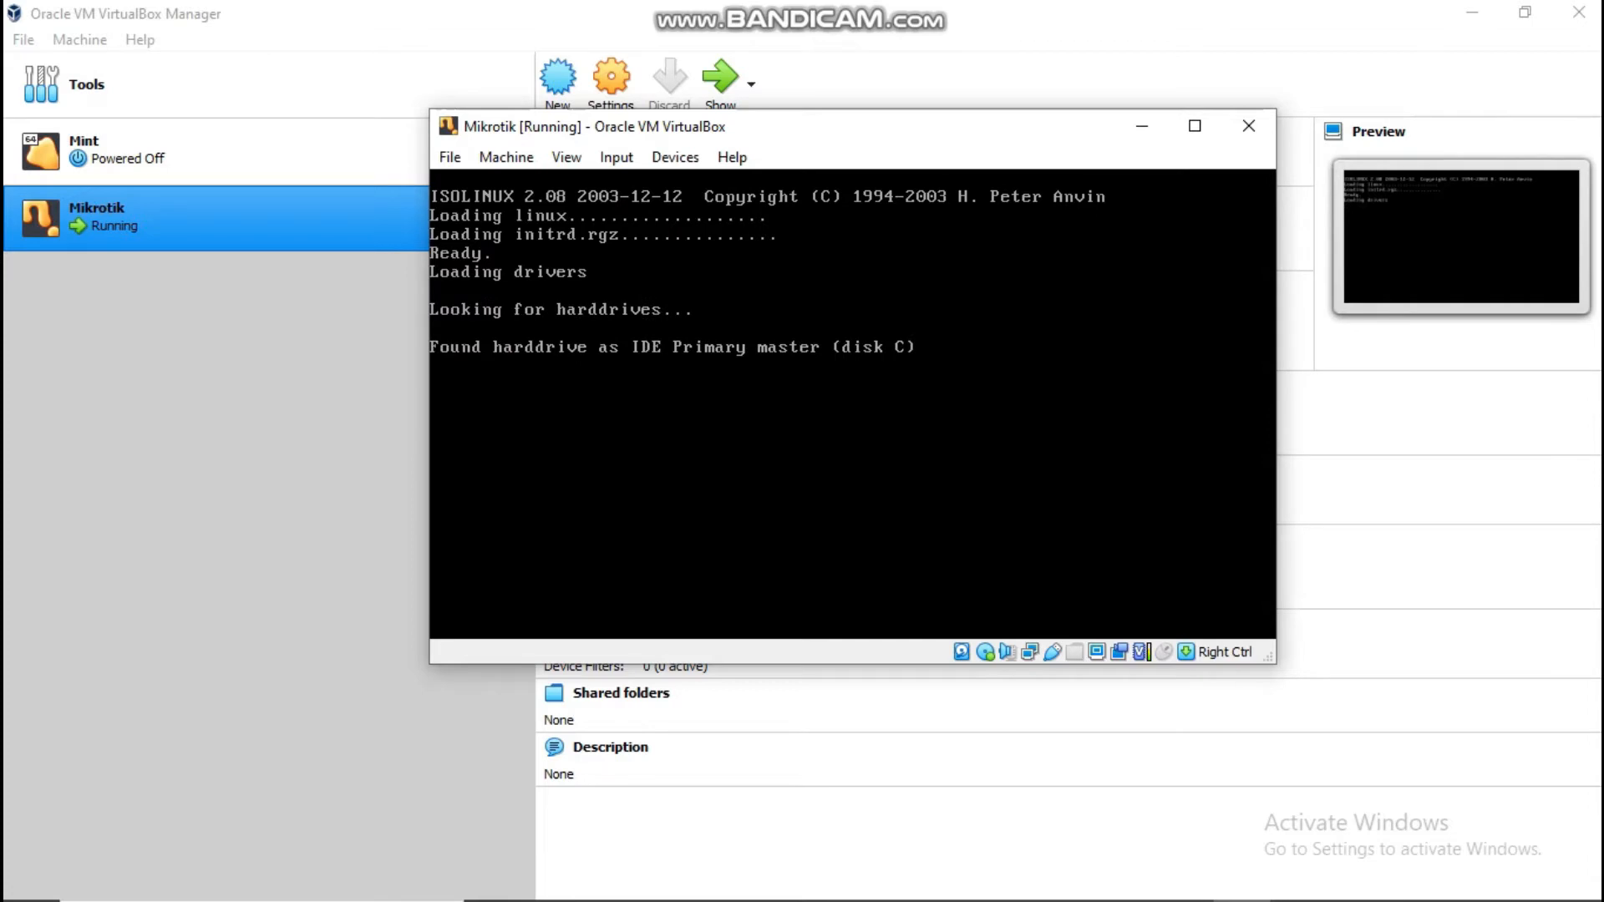
key(a)
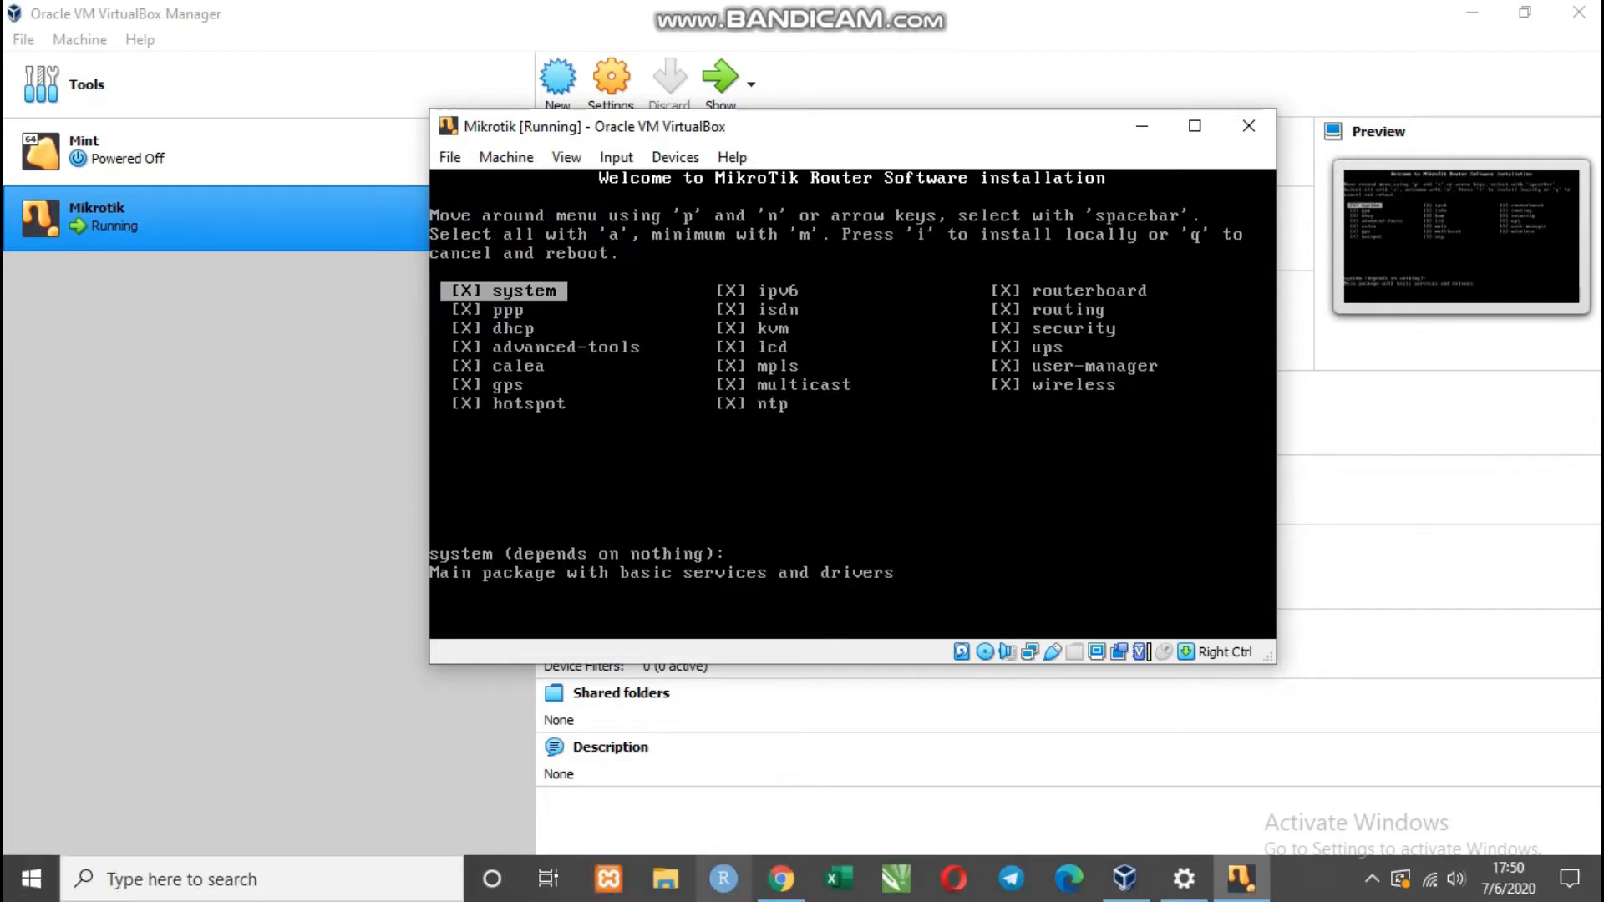
key(i)
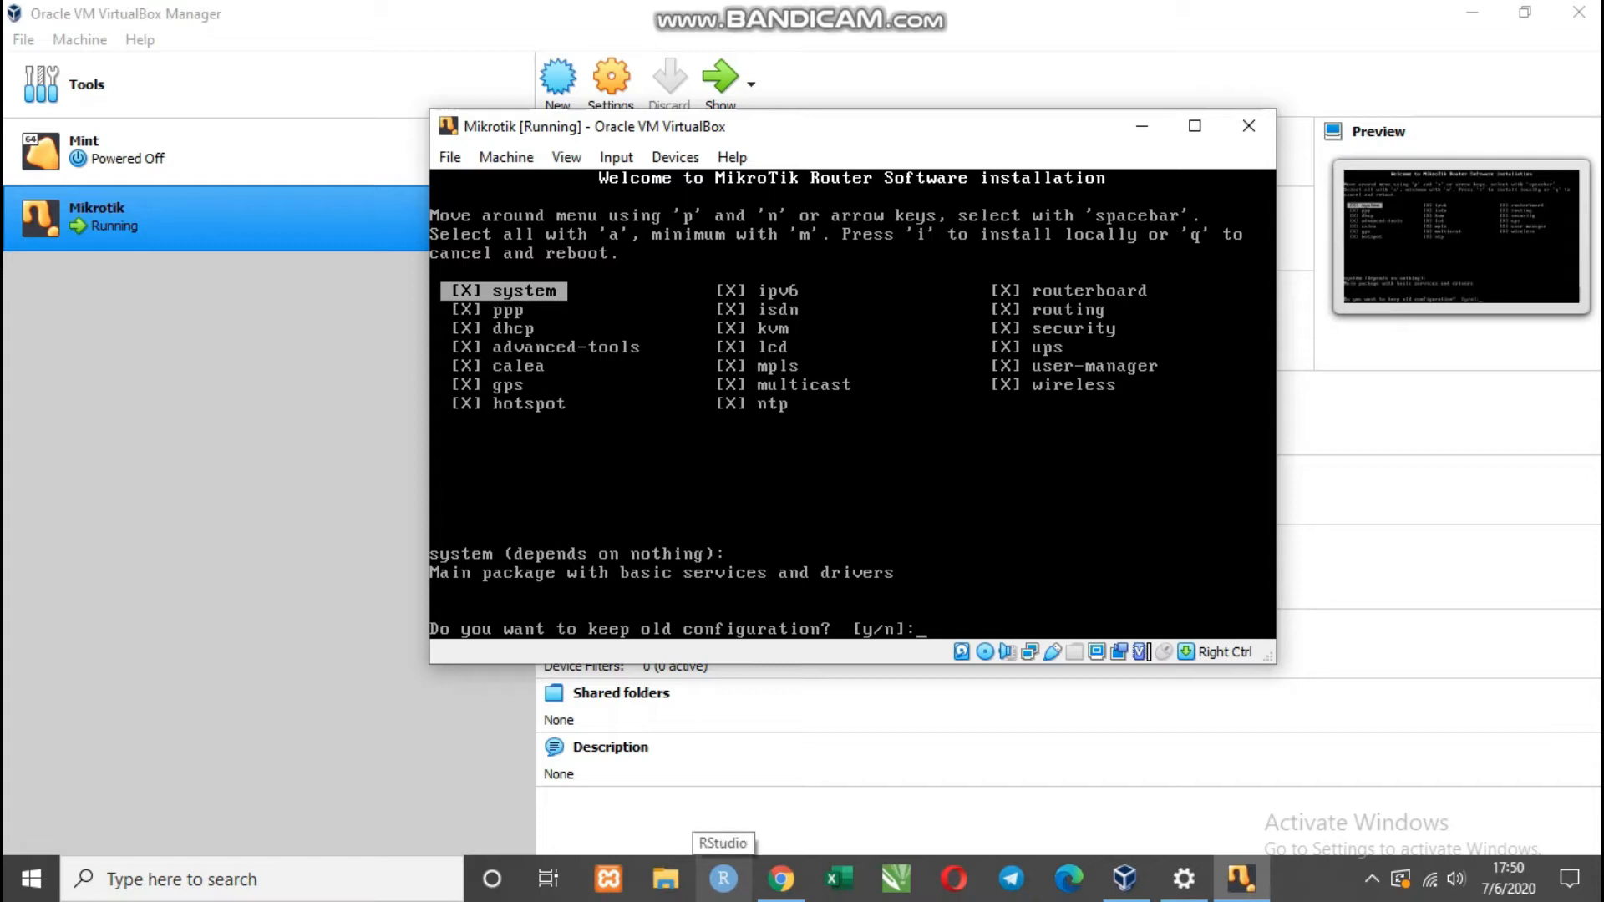
key(y)
key(y)
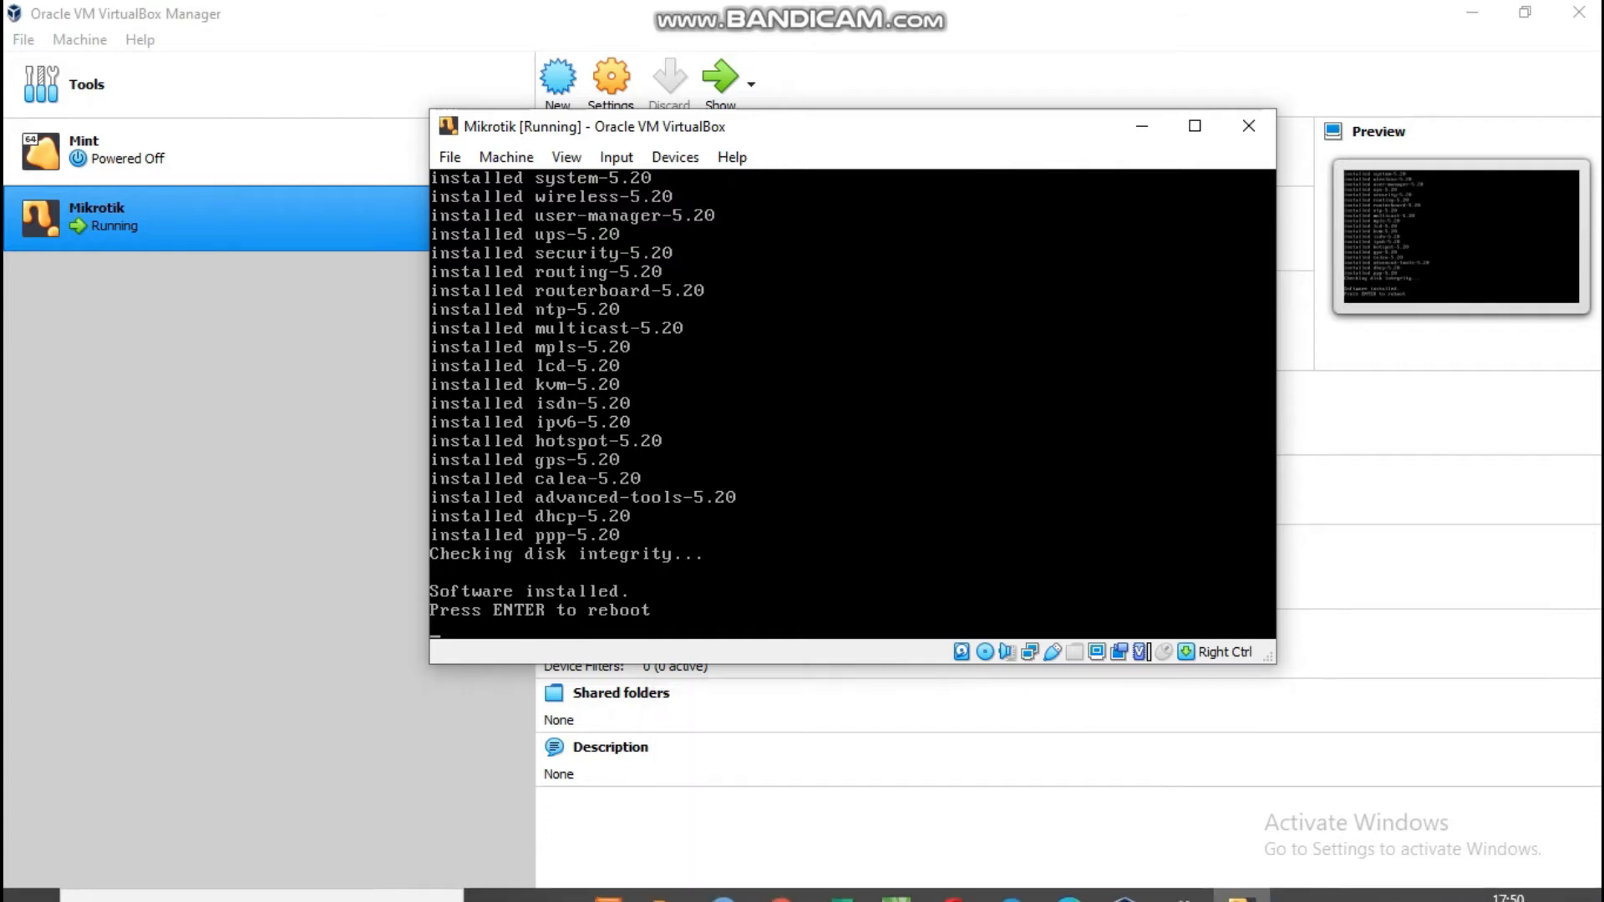
click(675, 157)
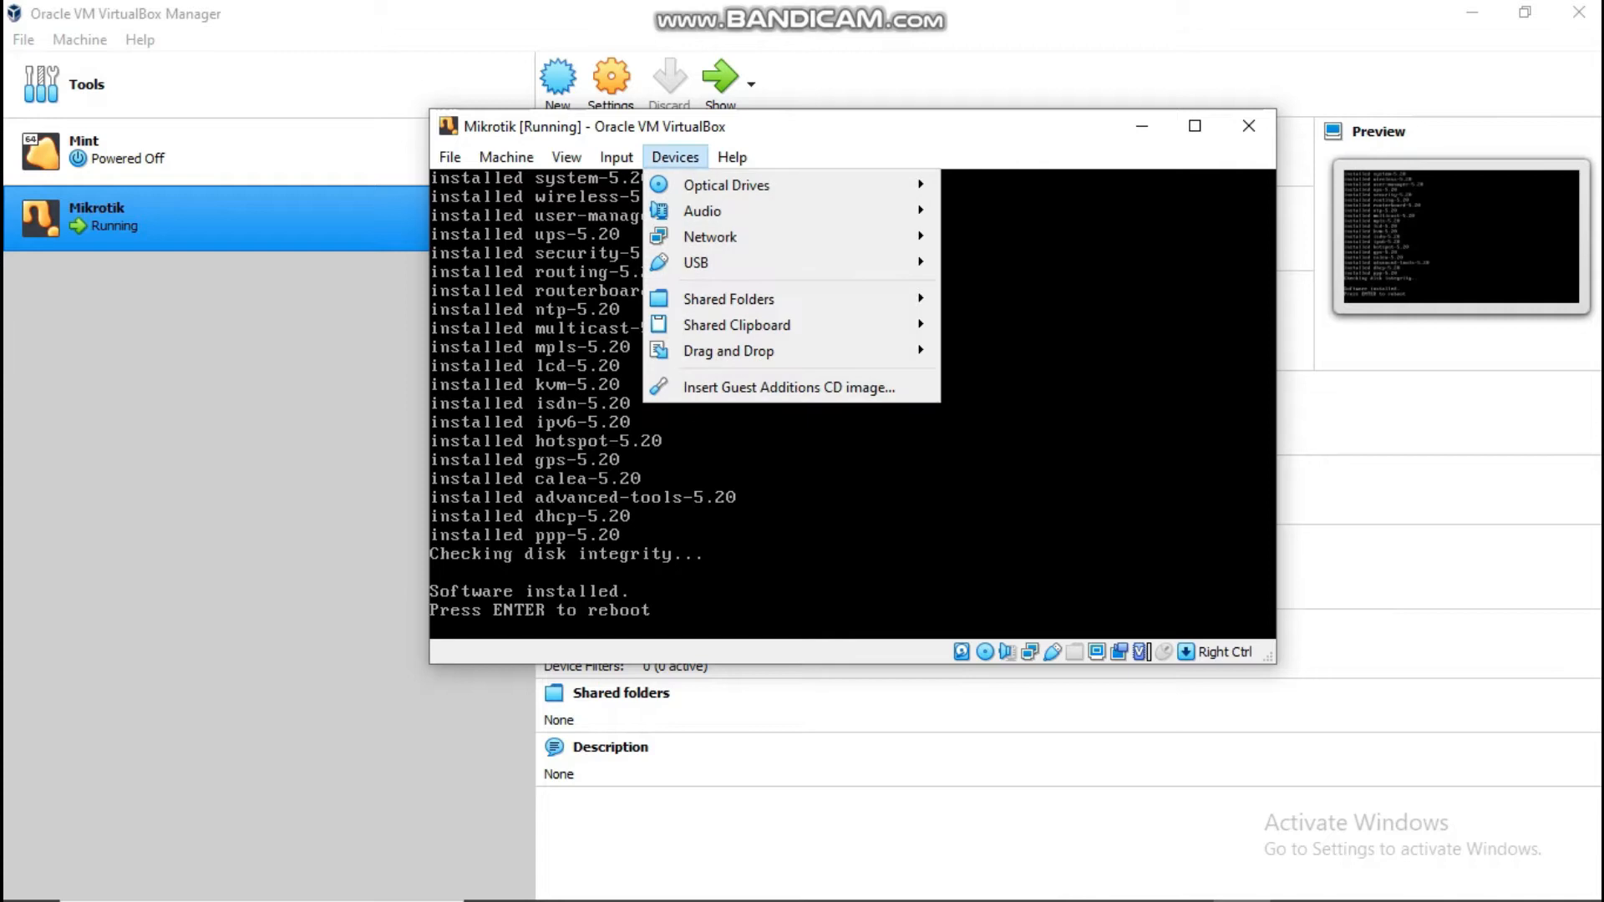
Step: Remove the installer disc from the virtual drive and reboot to the MikroTik login prompt
mouse_move(703, 211)
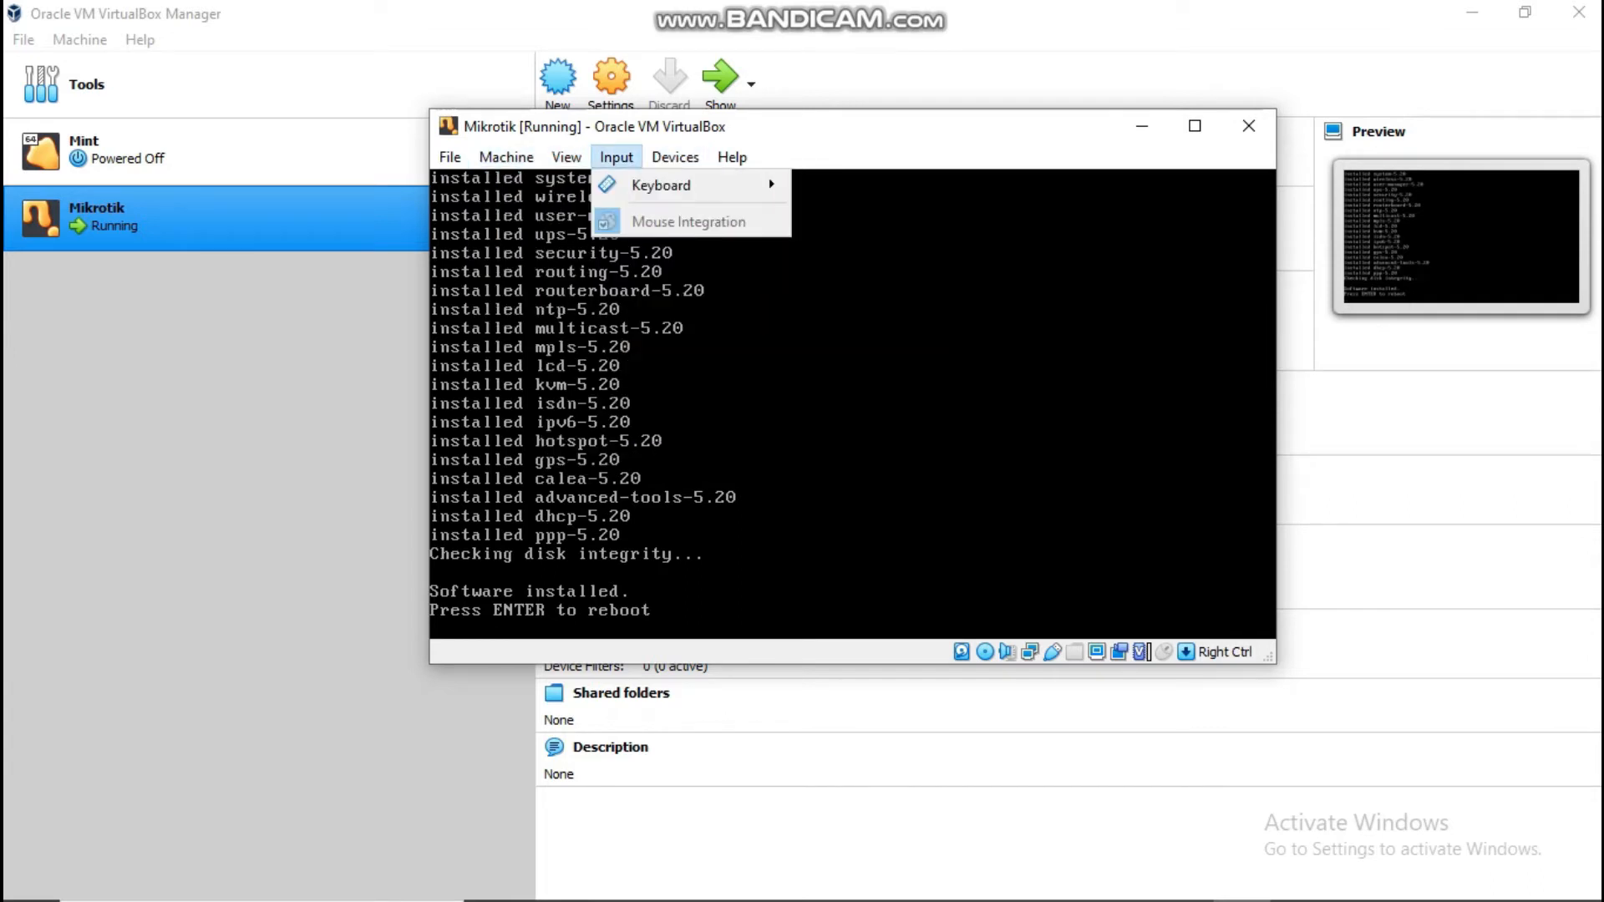
mouse_move(727, 186)
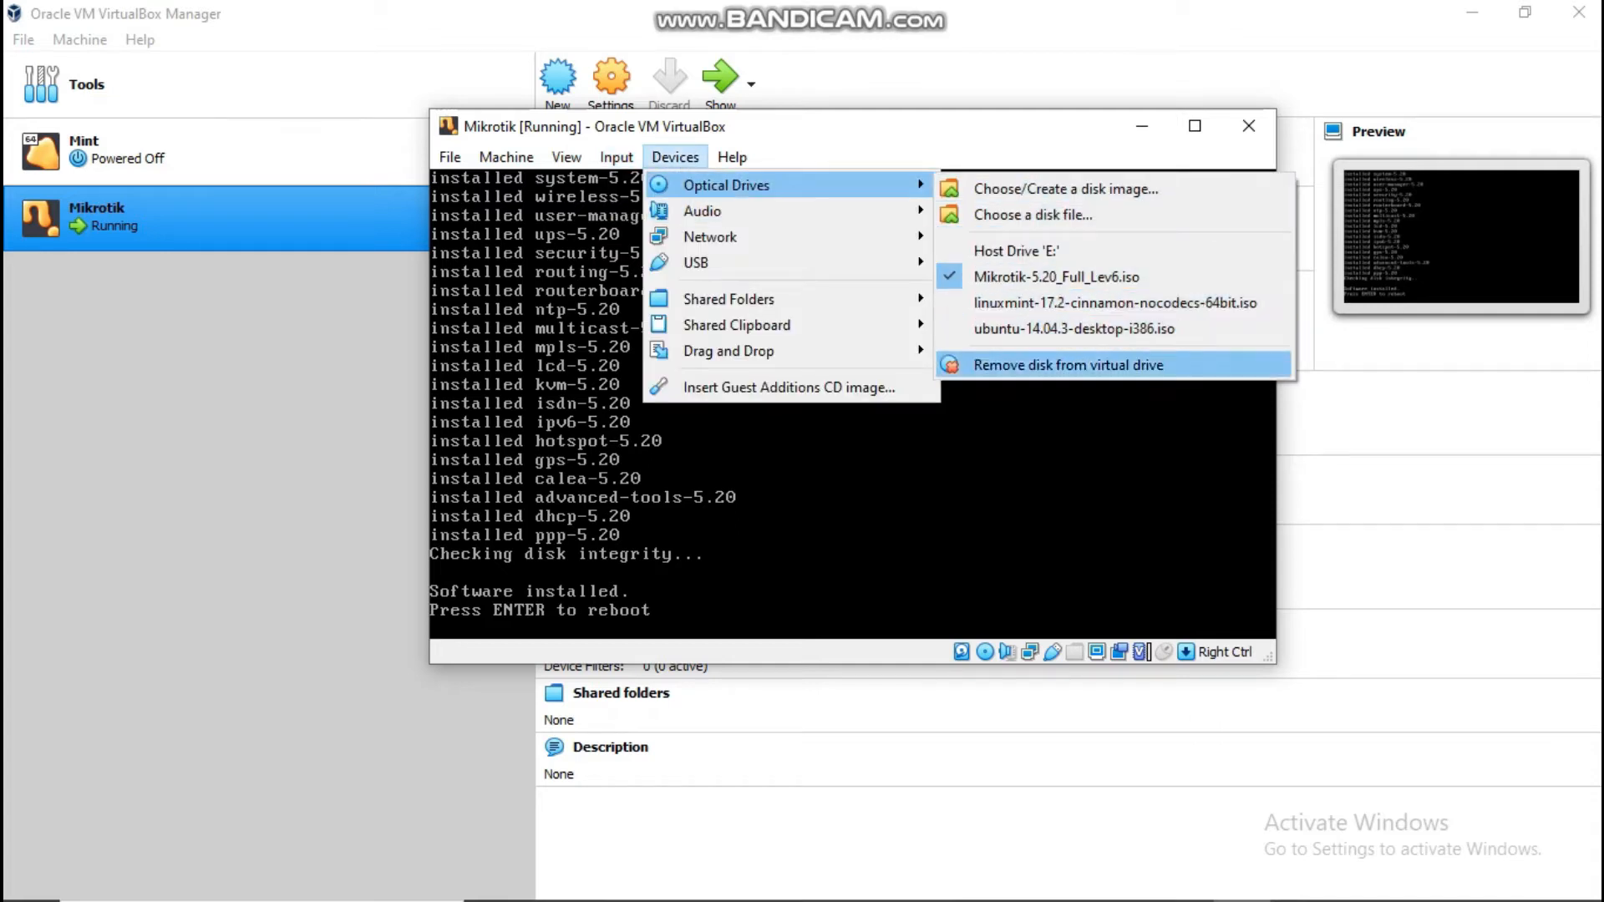
click(1069, 365)
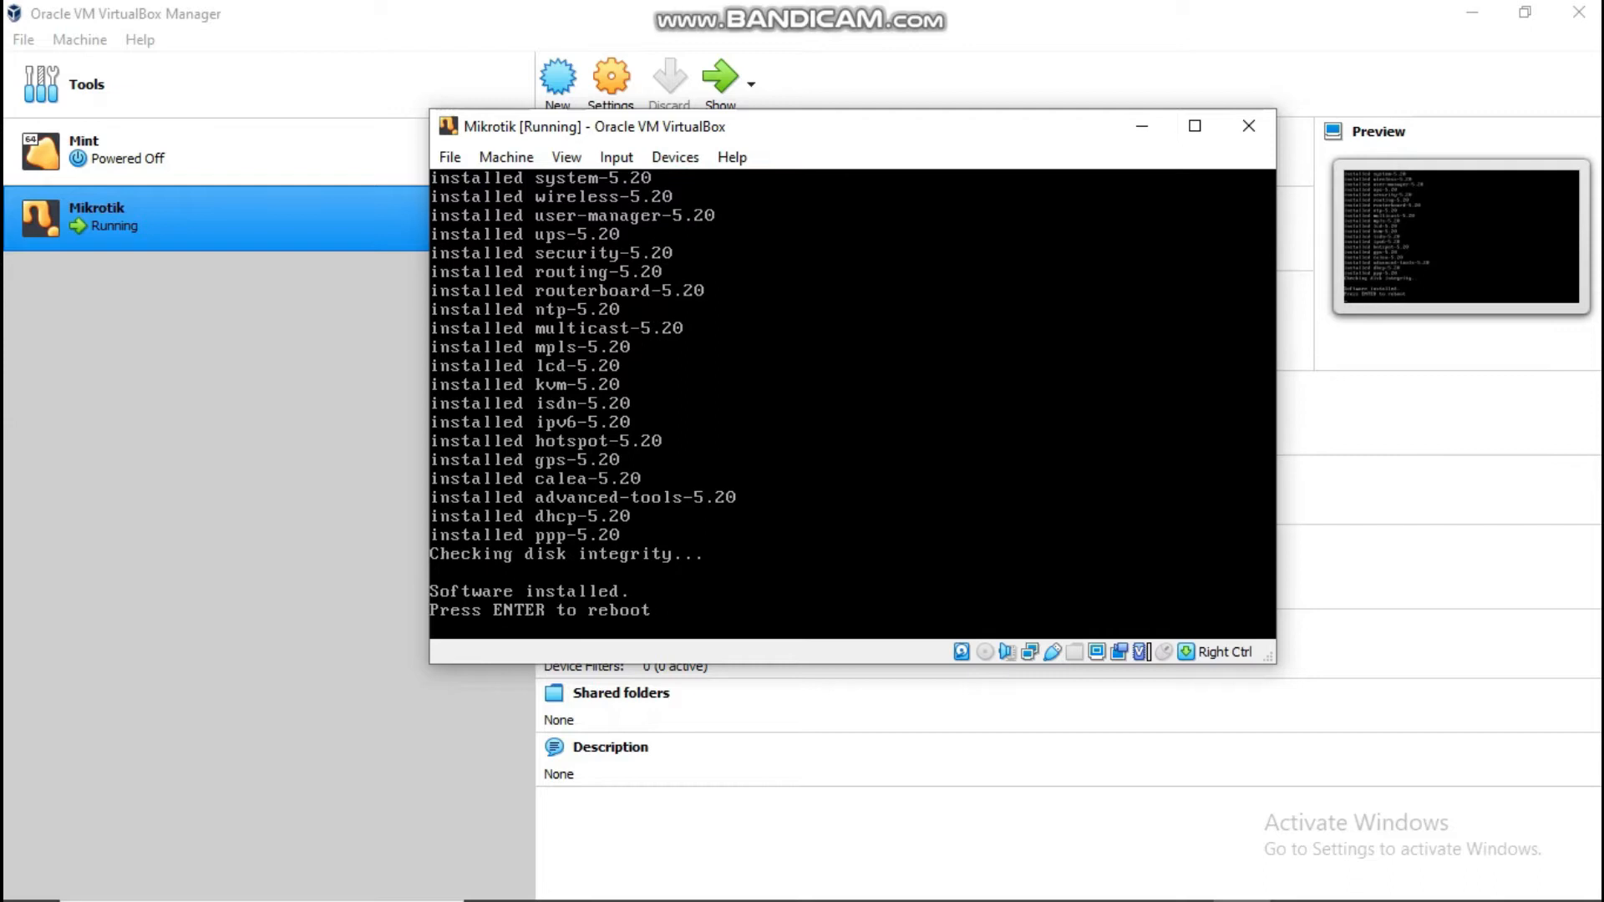
key(Return)
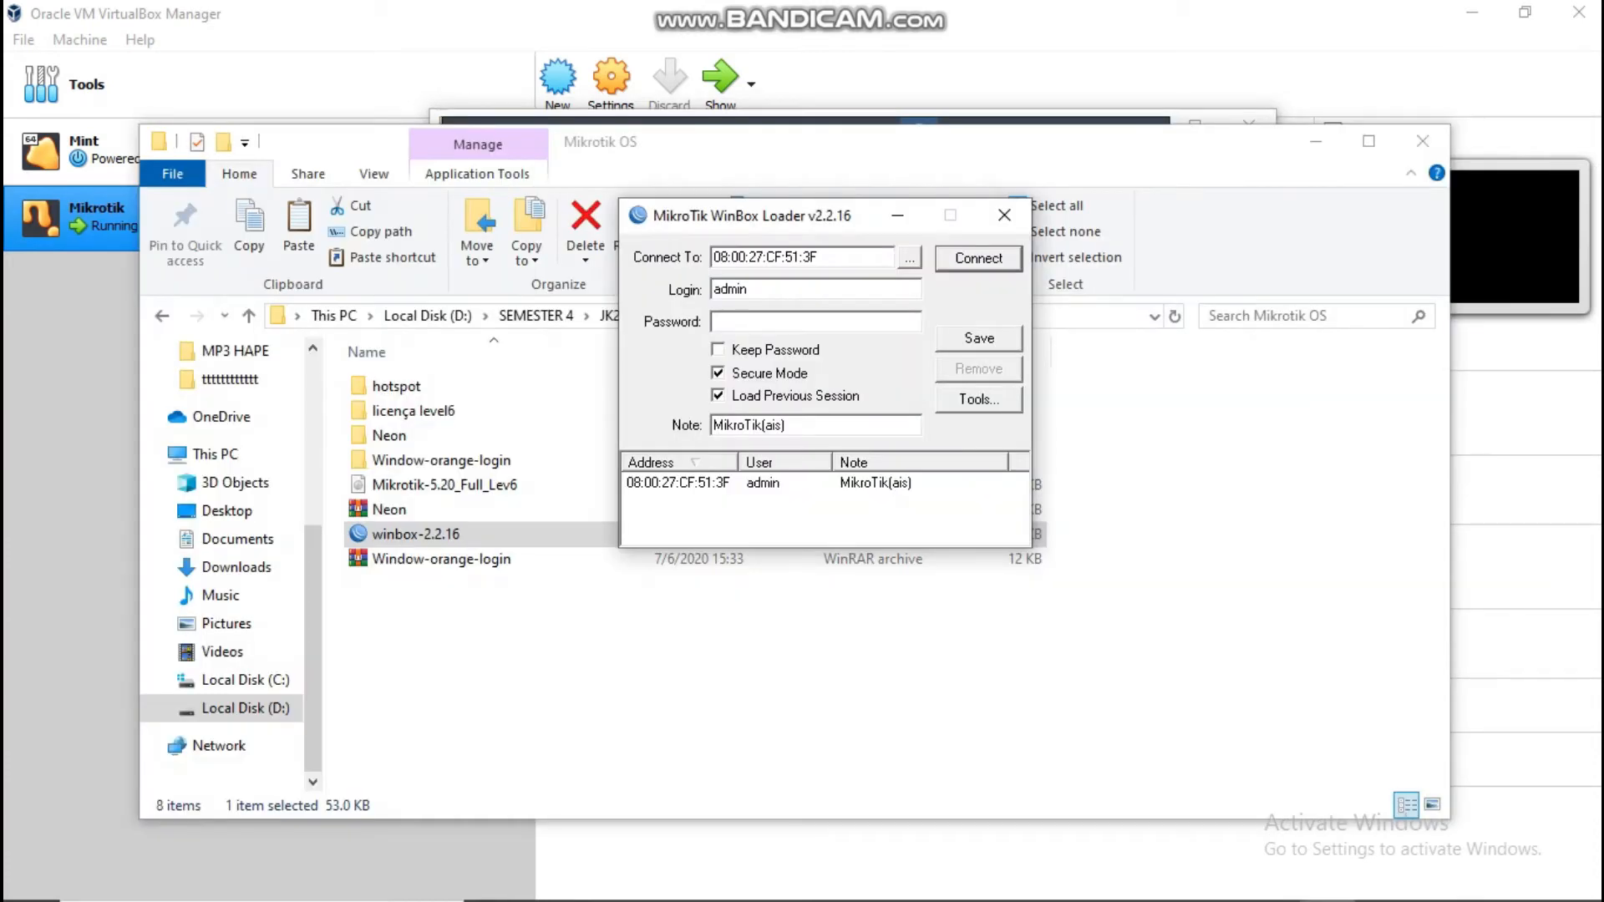
Step: Select router 08:00:27:BC:98:7F from the neighbour list and connect as admin
click(909, 258)
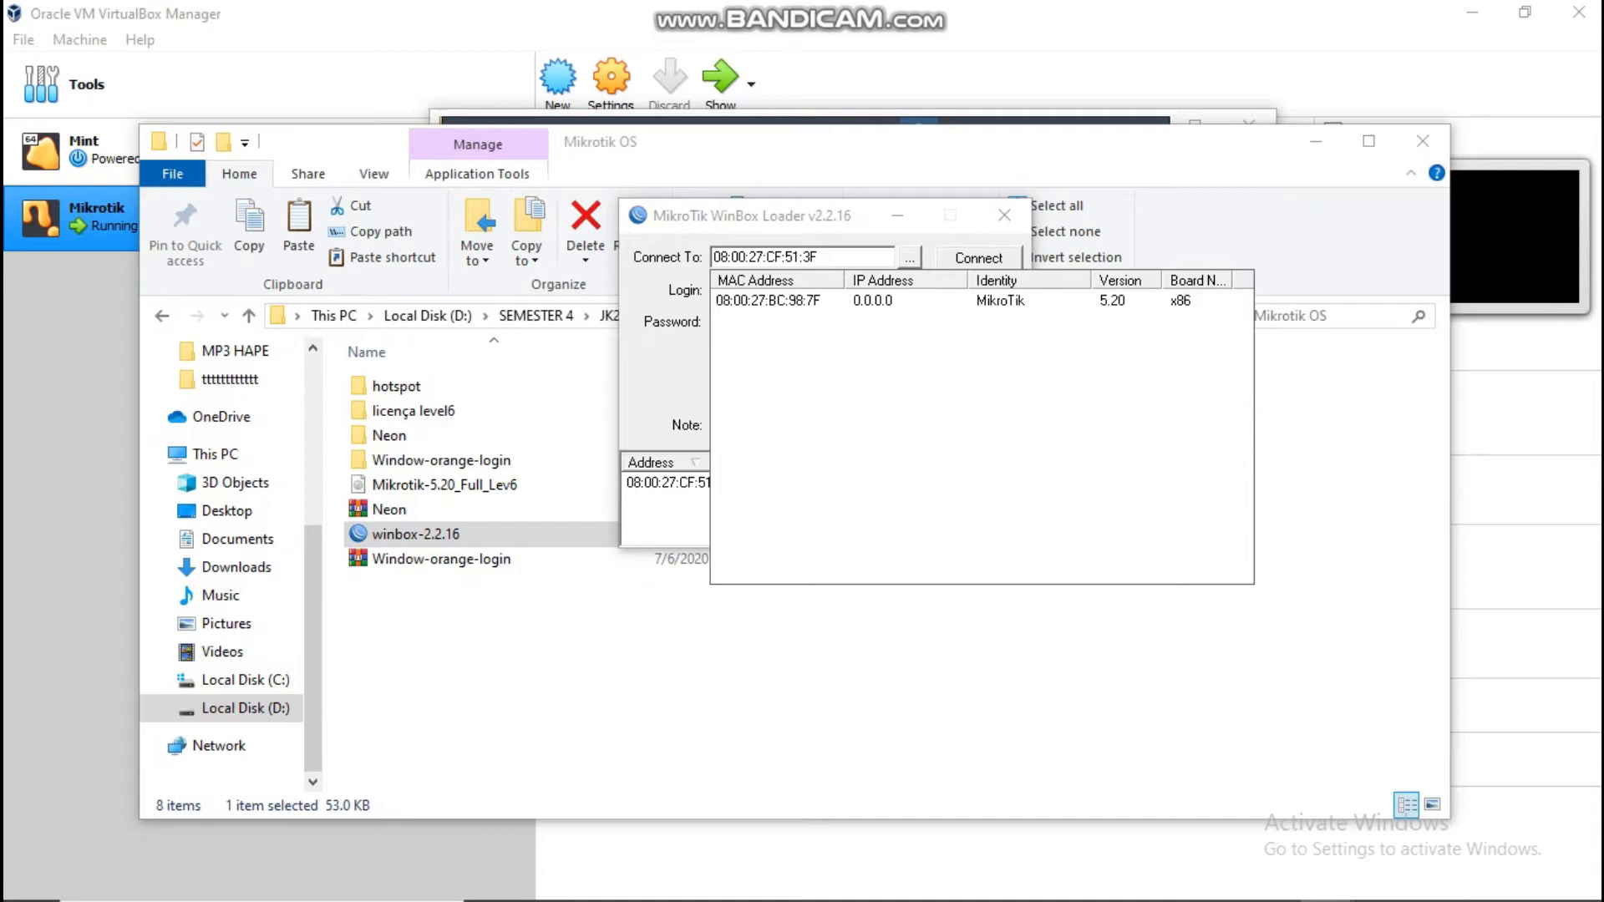
click(873, 301)
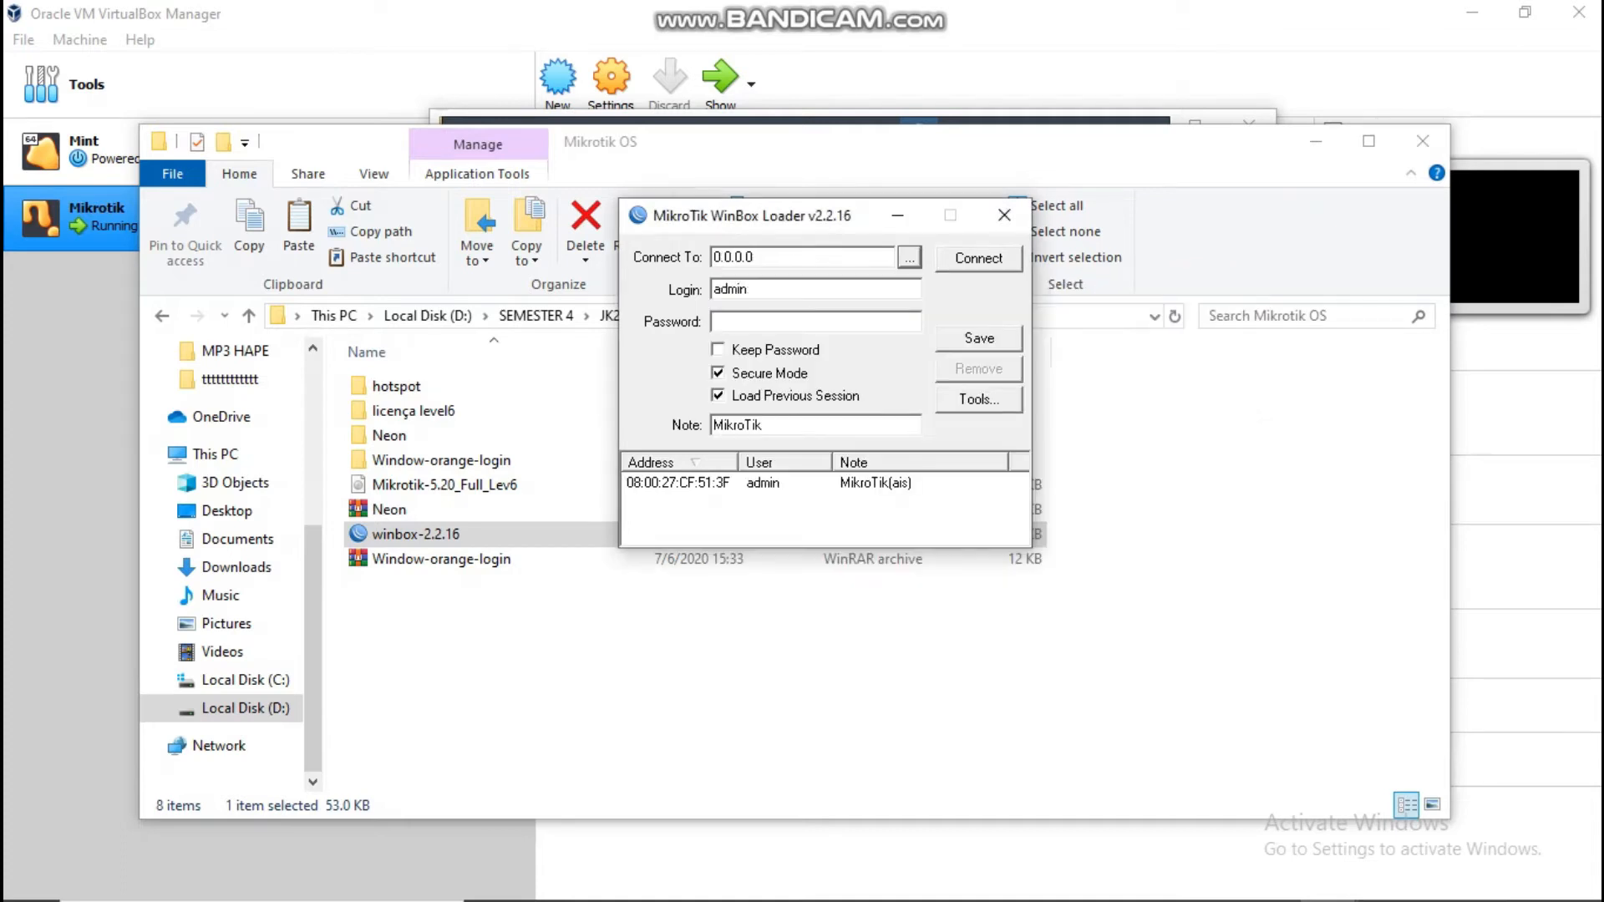
click(909, 258)
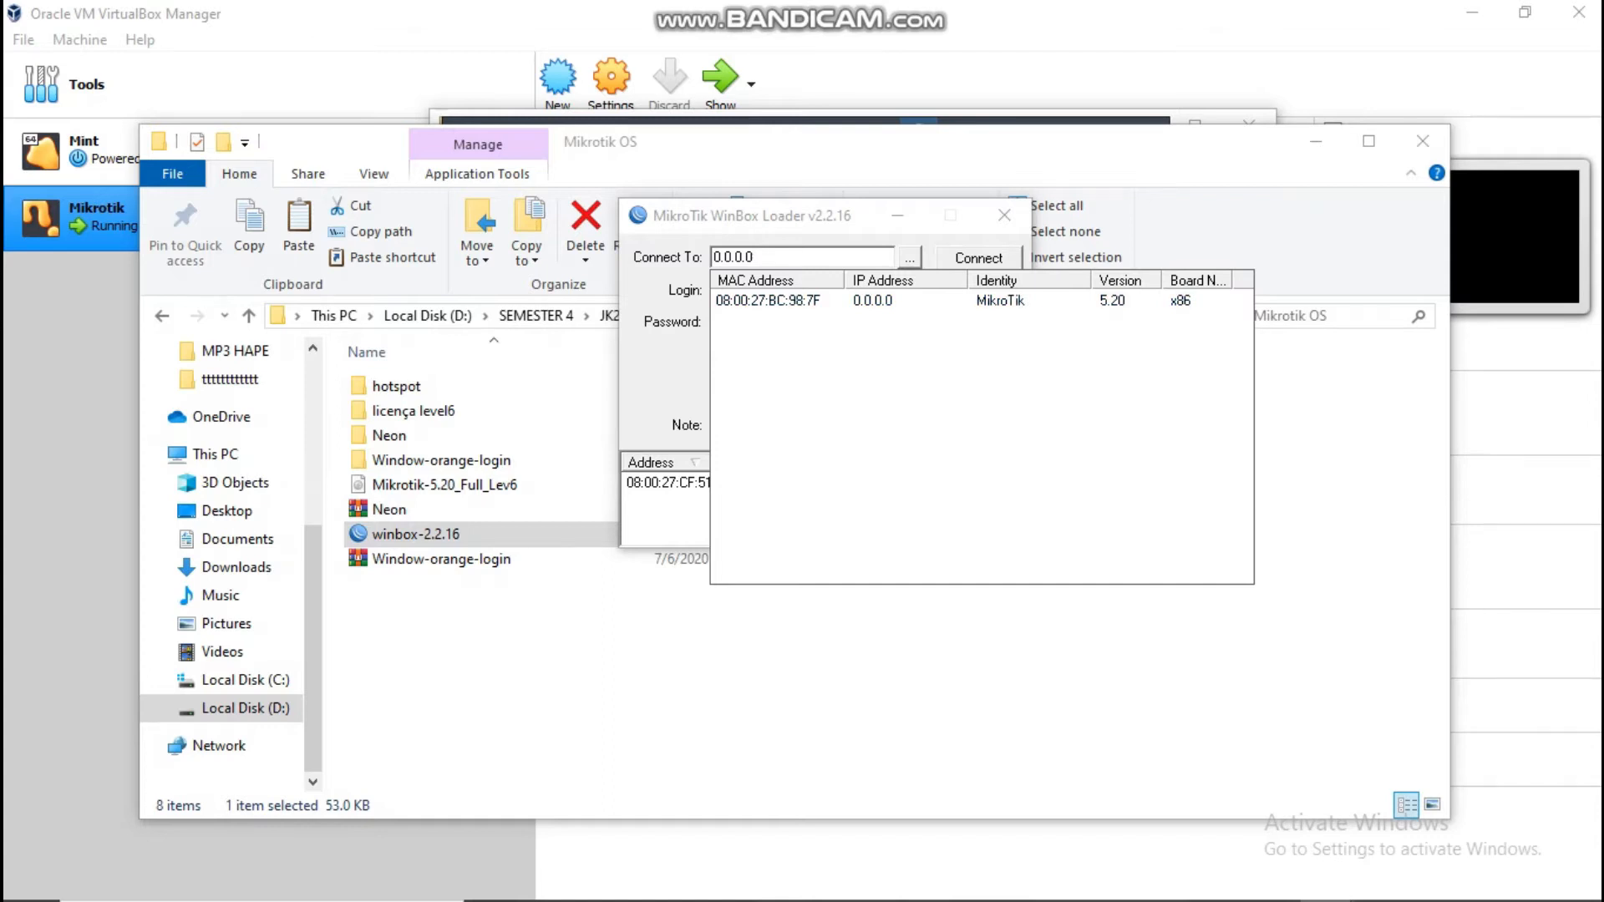
click(767, 300)
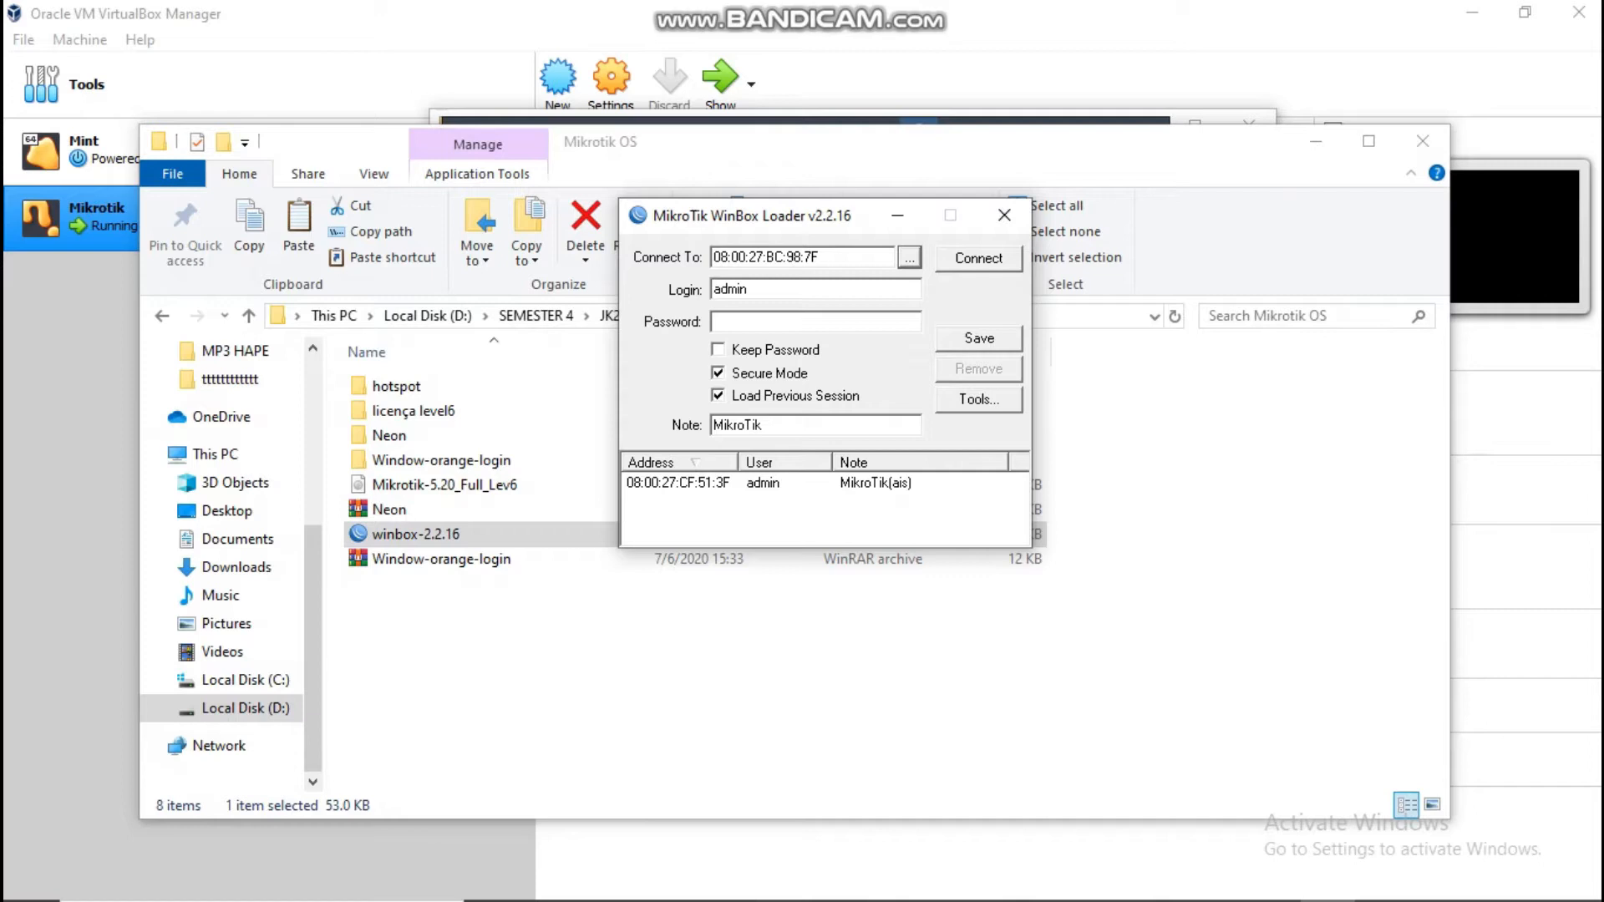
click(978, 258)
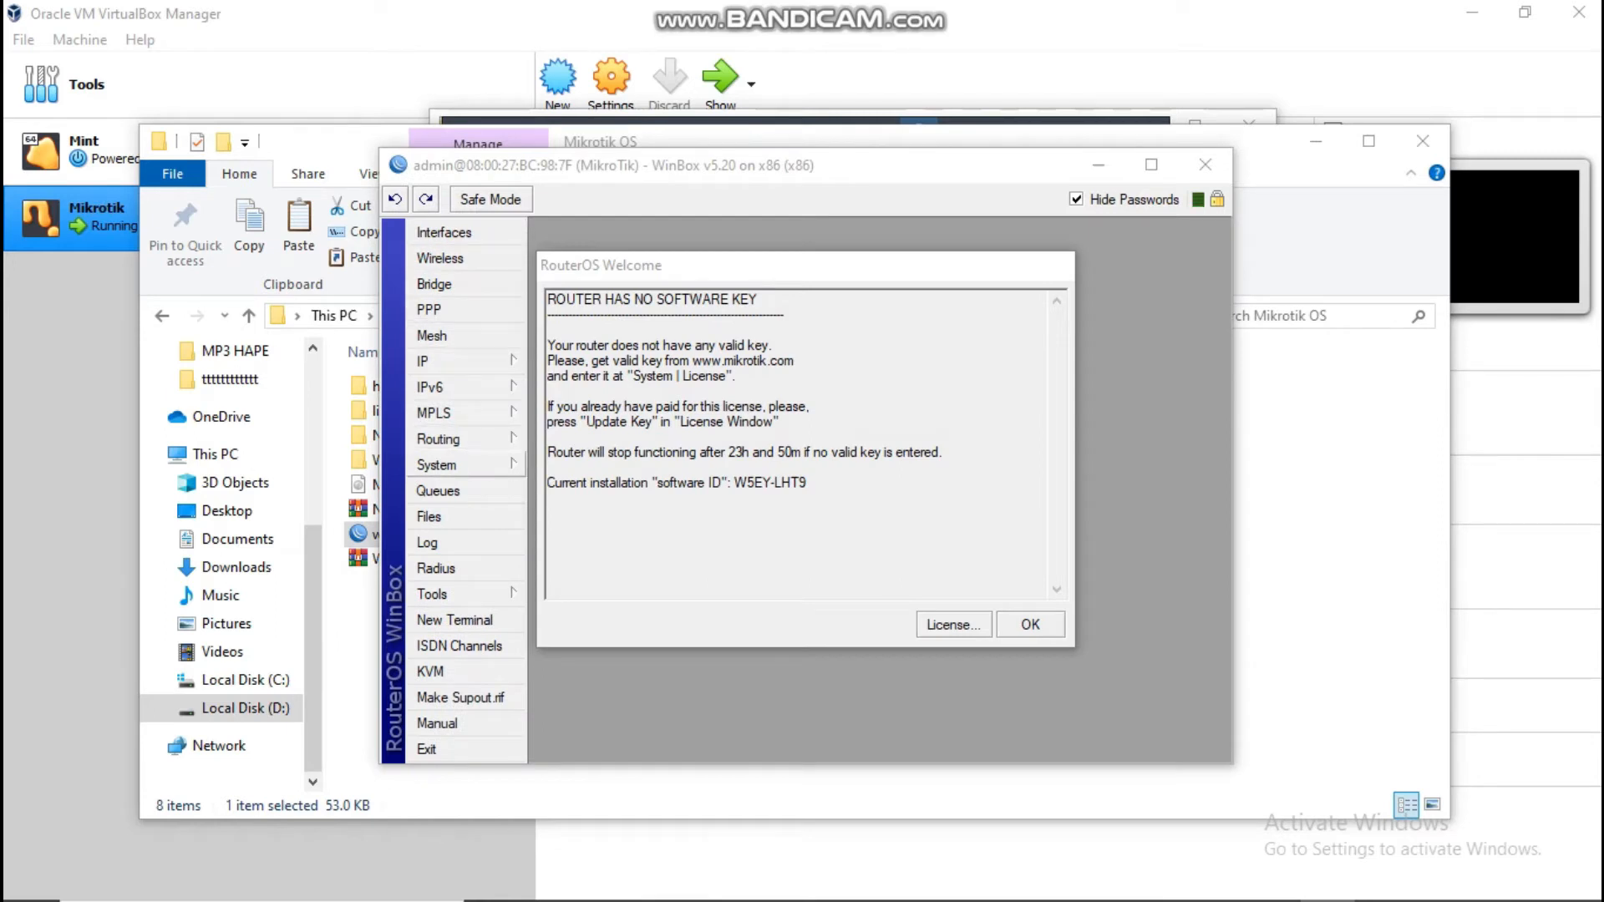
Step: Show System > License, showing level 0, with the Welcome notice moved aside
click(443, 465)
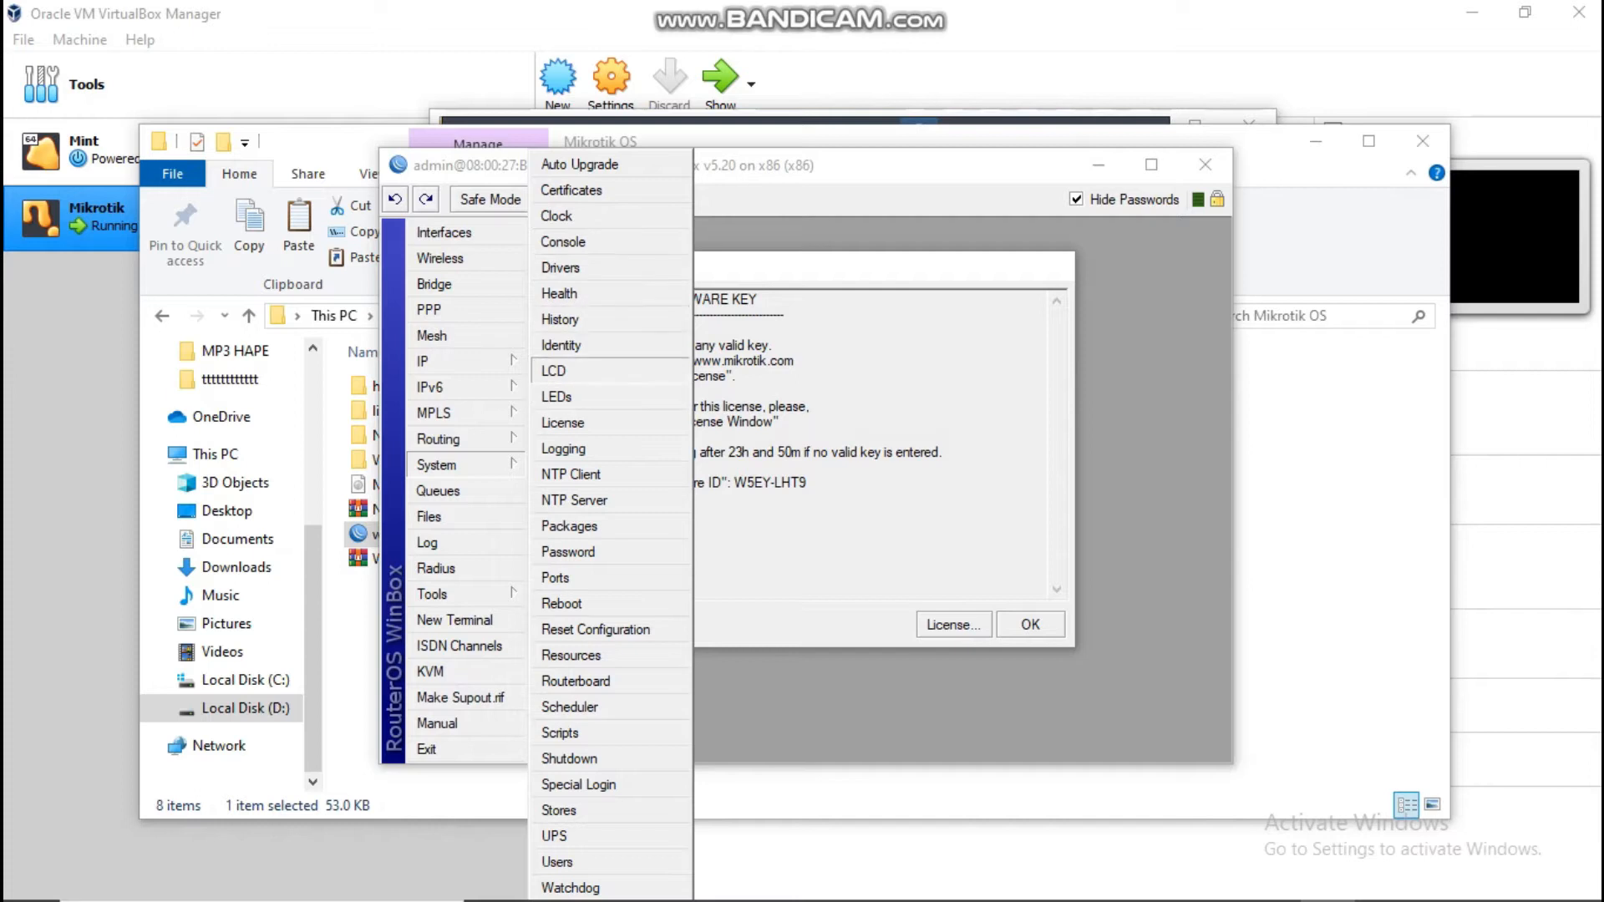
click(562, 423)
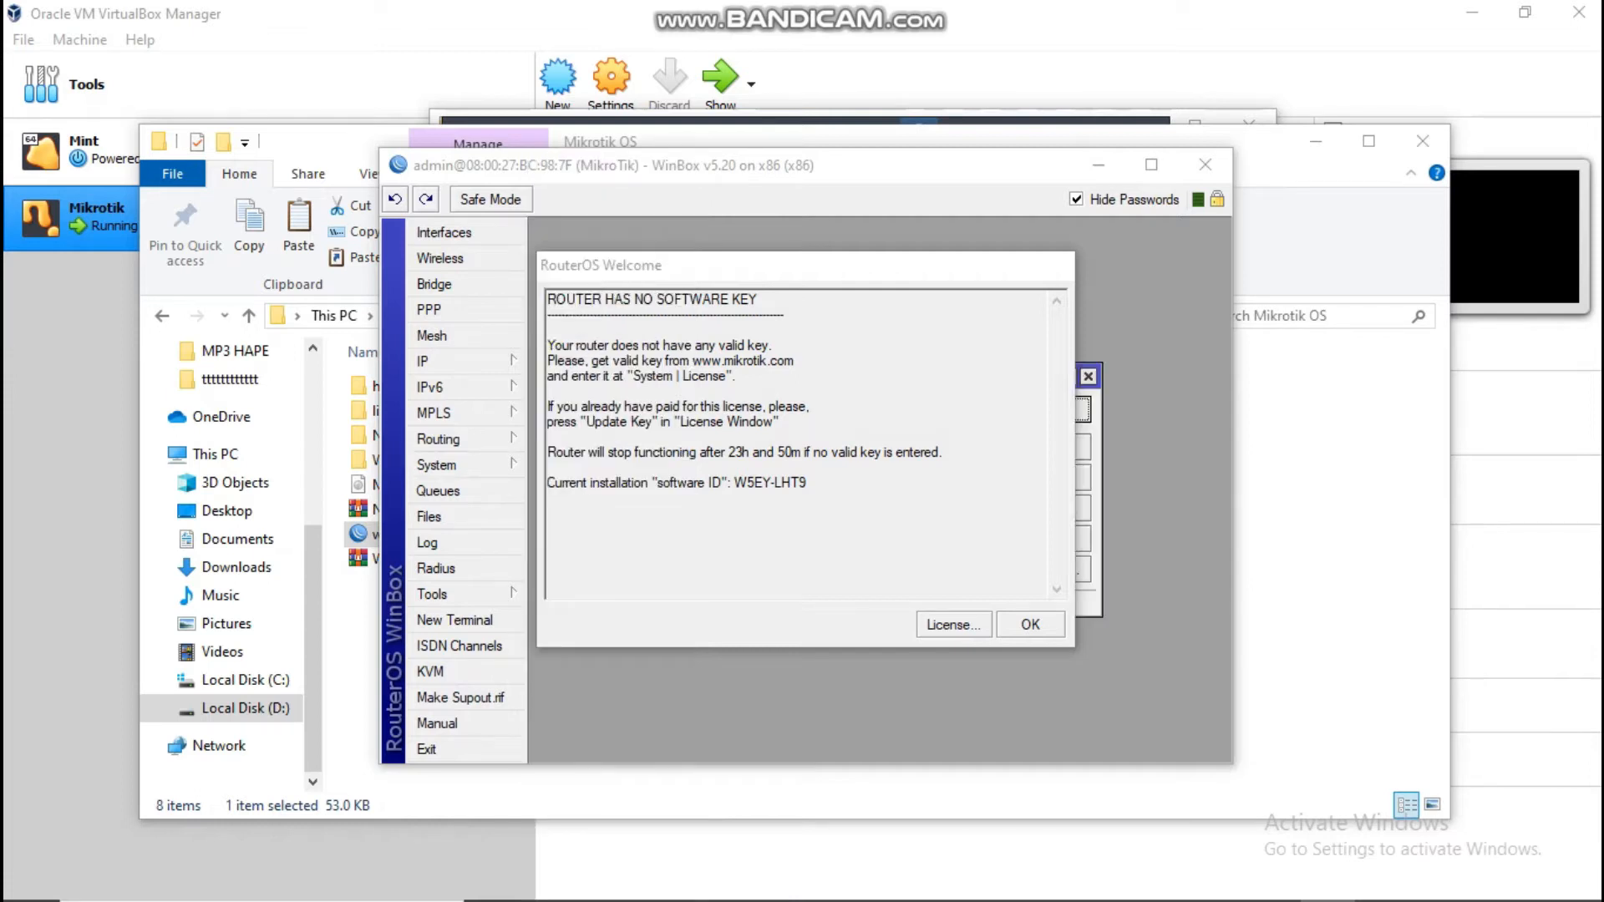
drag(1020, 268, 1603, 99)
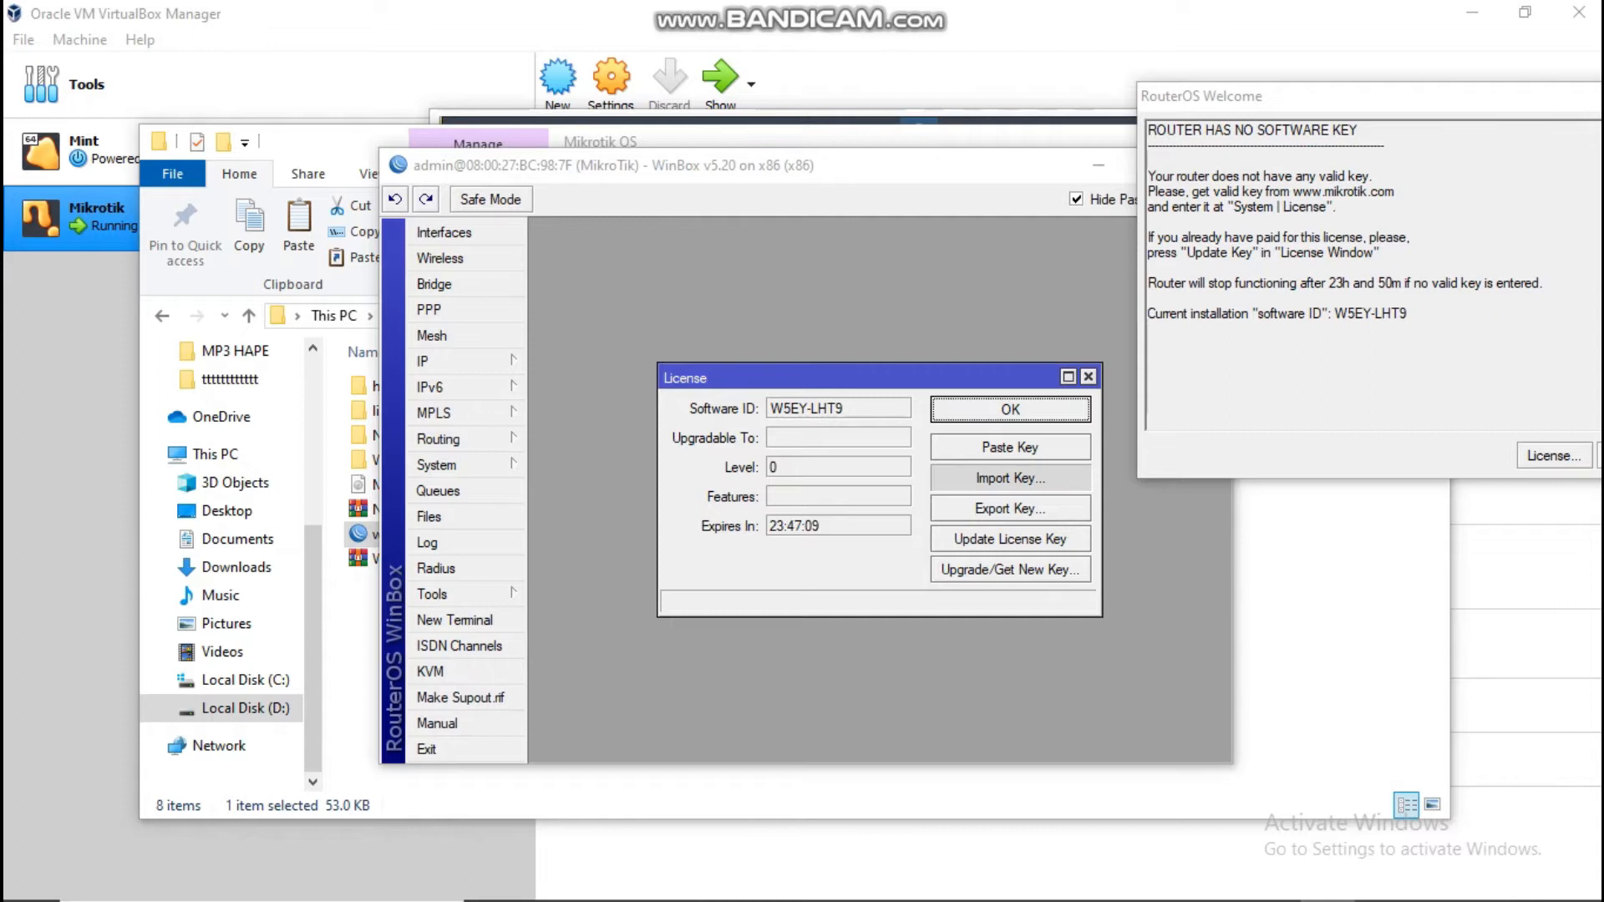
Step: Import the W5EY-LHT9.KEY license file, accept the reboot prompt, and close WinBox
click(1010, 479)
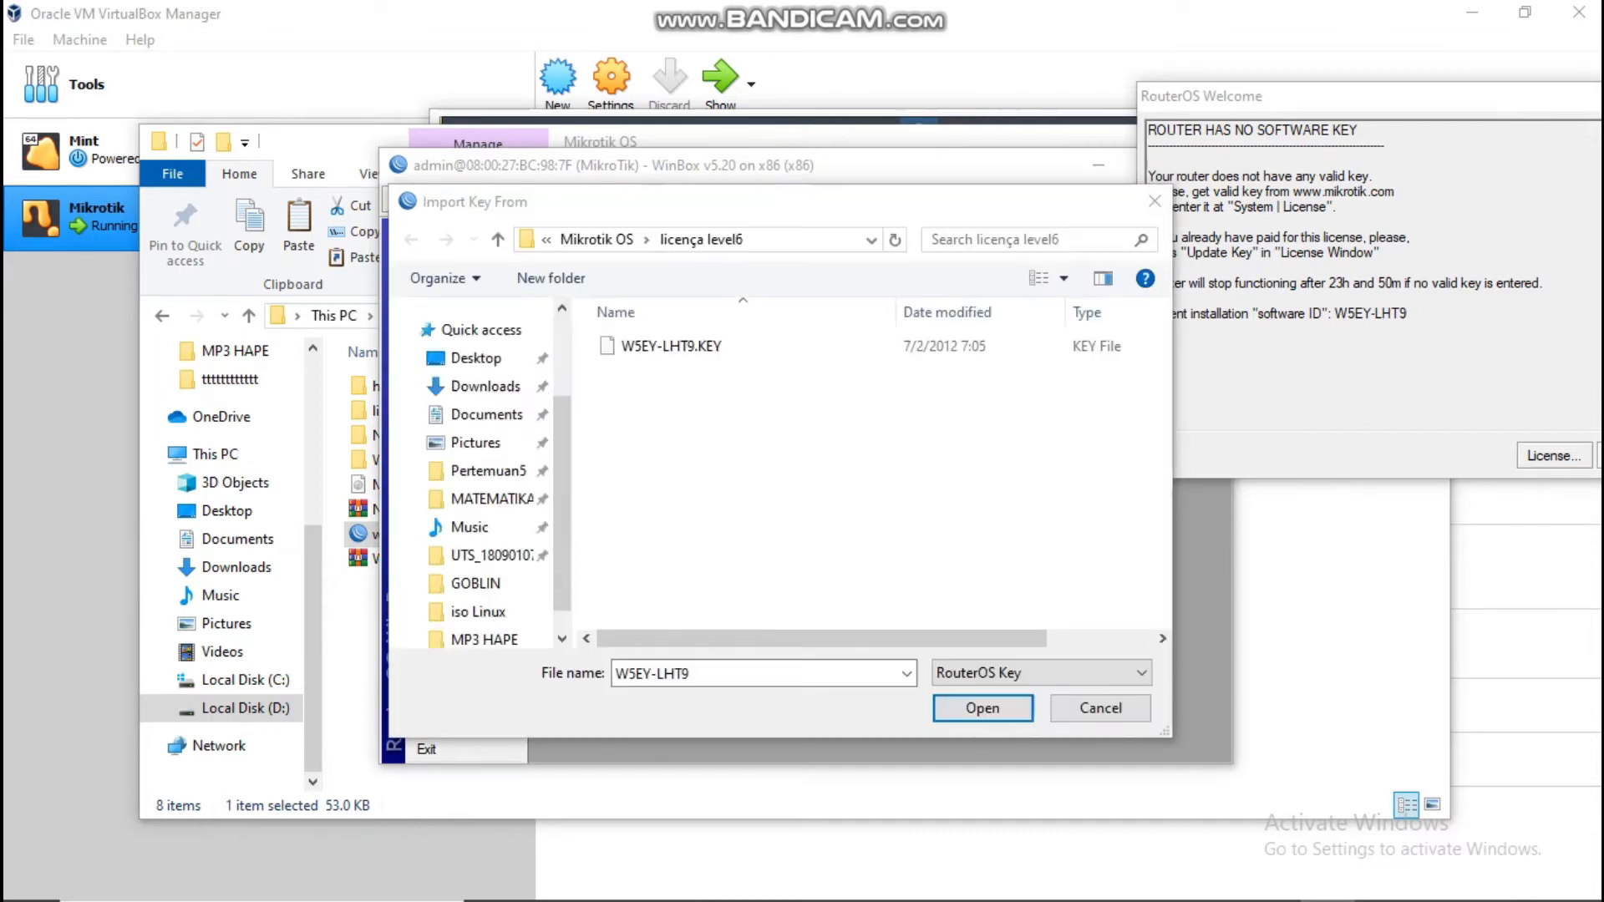
double_click(674, 348)
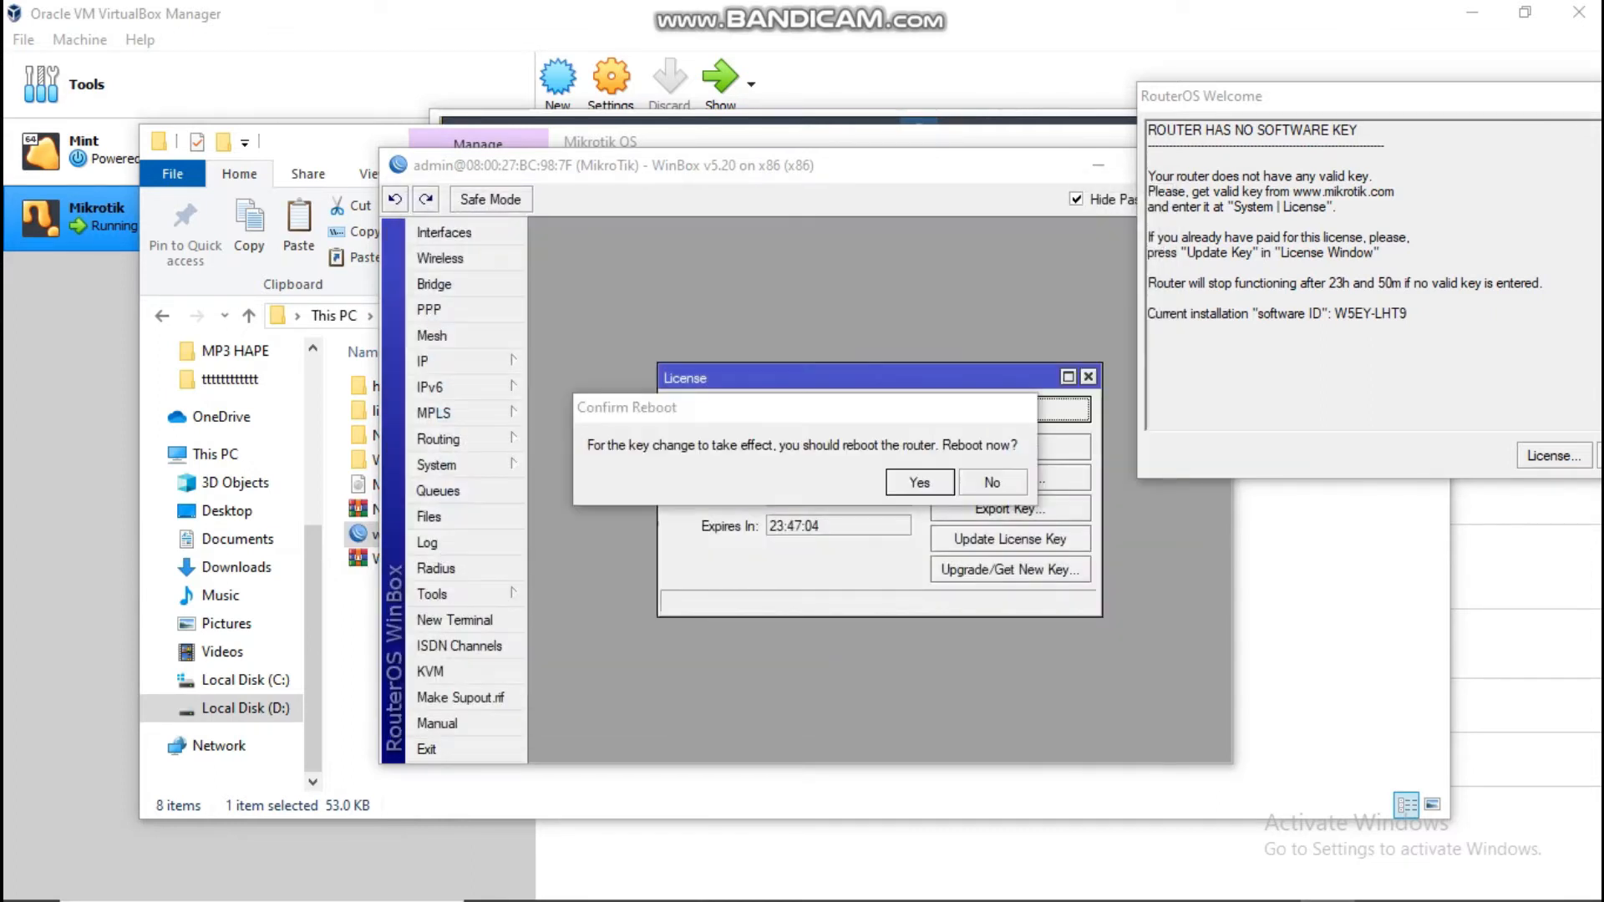
drag(1002, 414, 877, 194)
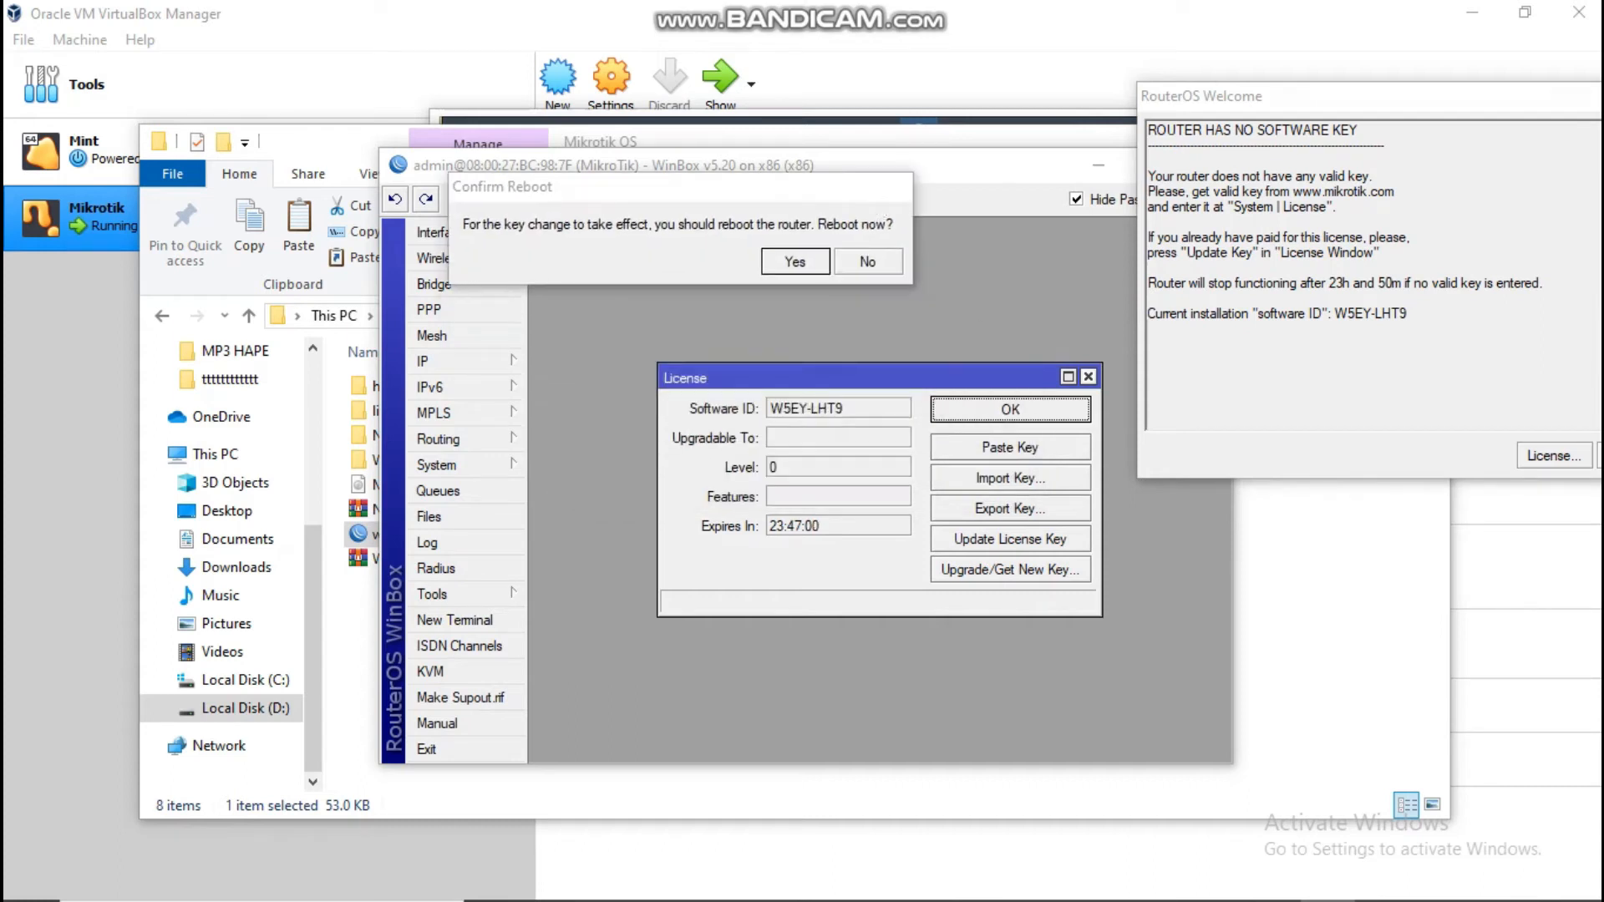
click(1010, 409)
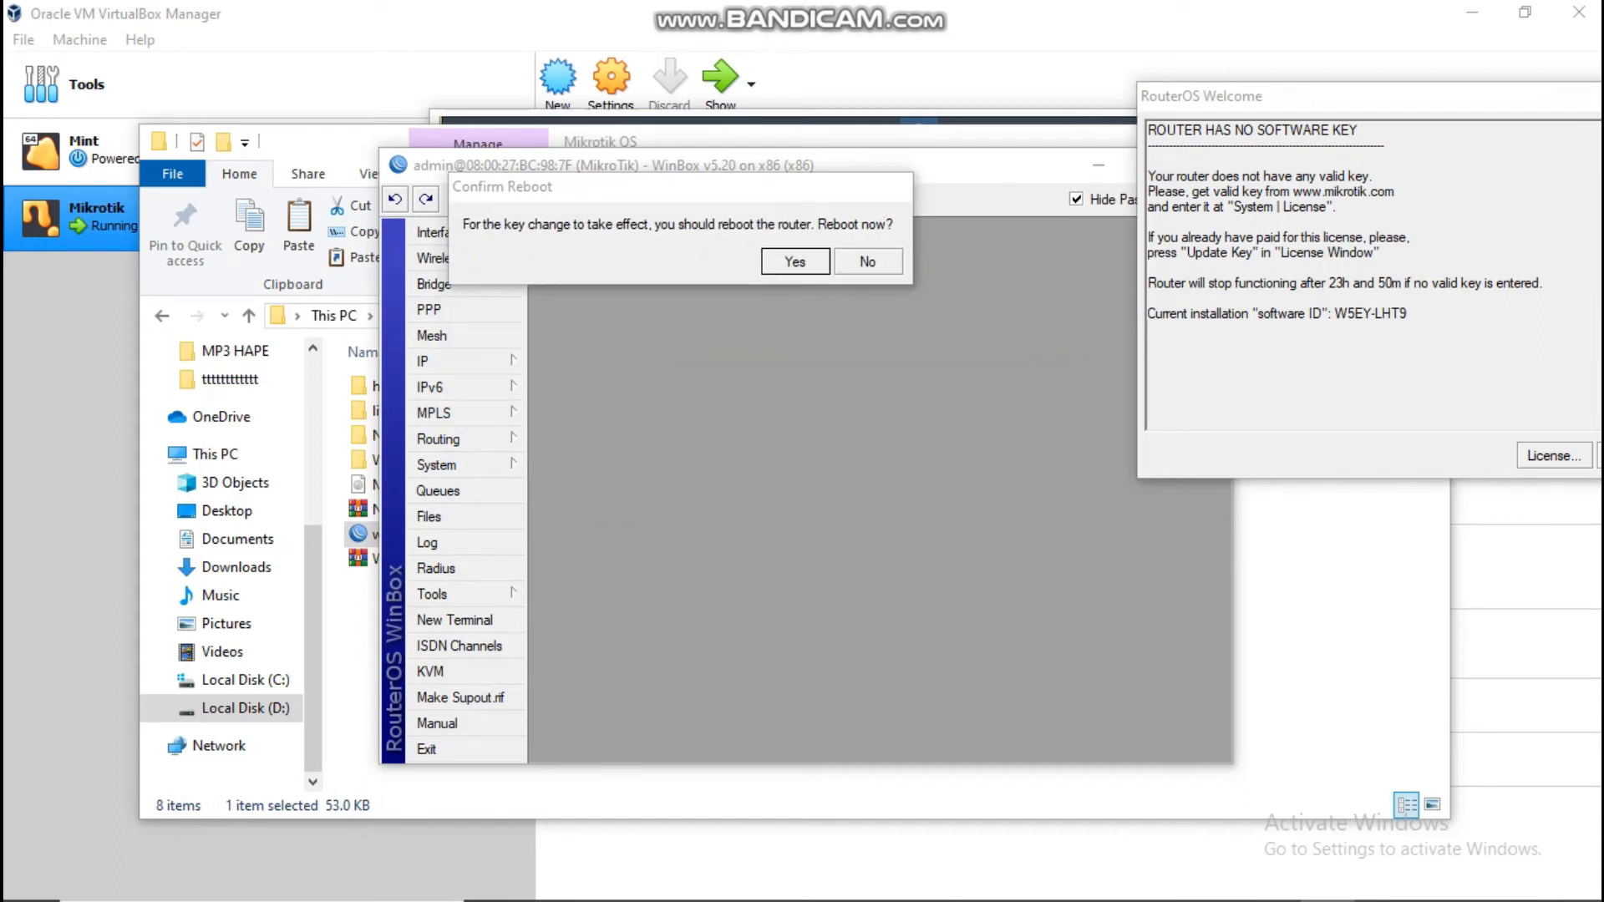
drag(816, 196, 769, 222)
drag(953, 182, 746, 190)
click(999, 172)
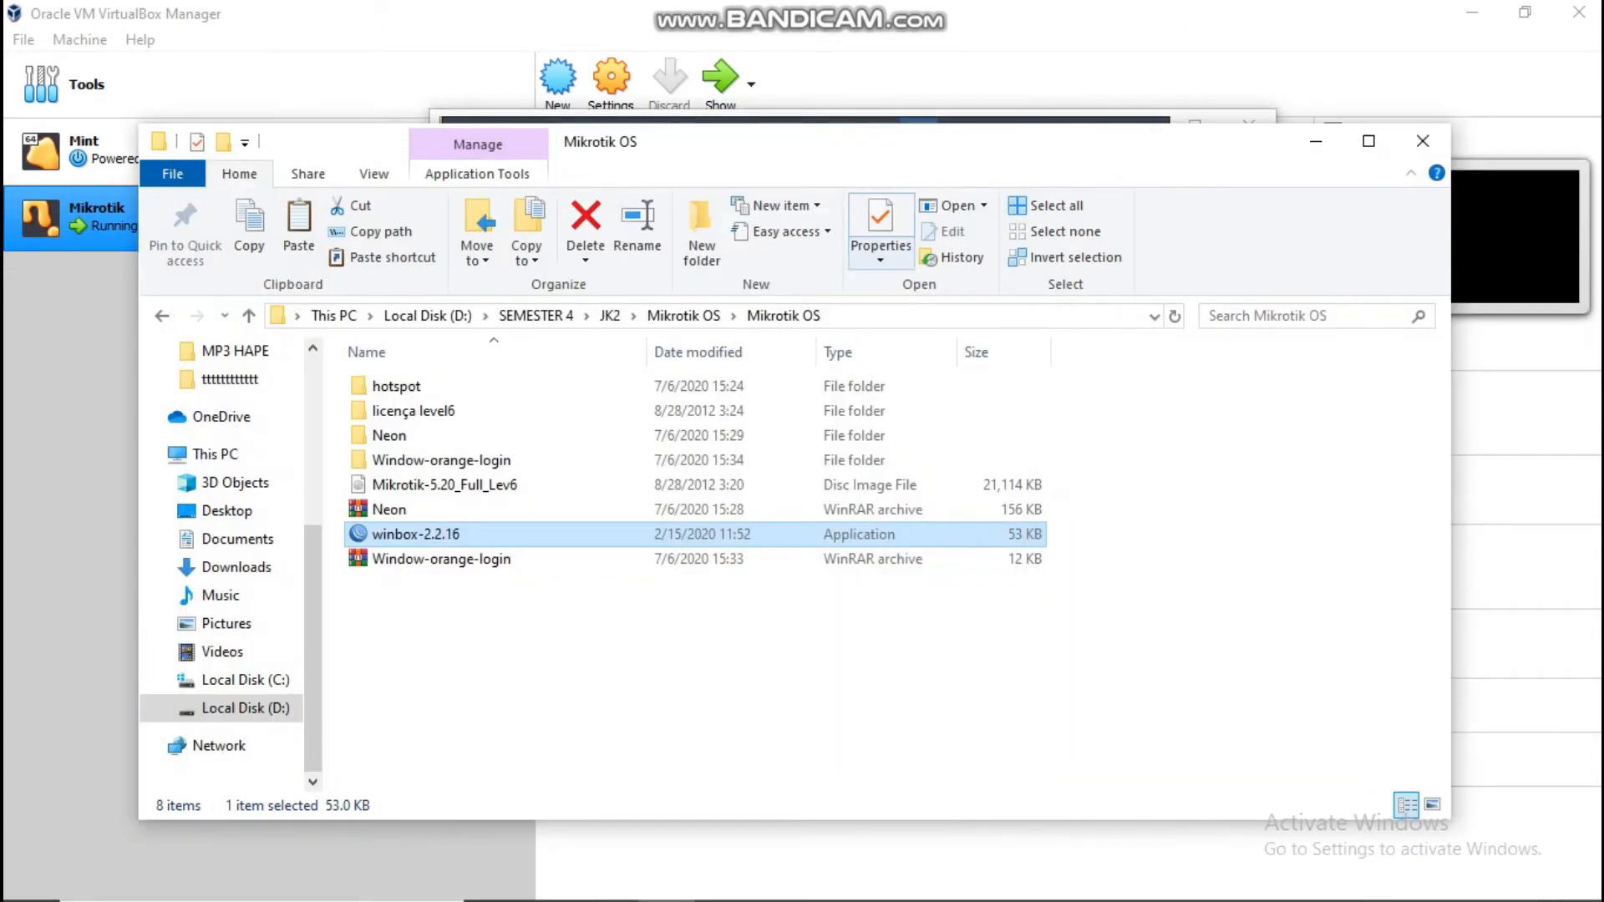
Step: Relaunch winbox-2.2.16, reconnect to 08:00:27:BC:98:7F as admin, and reboot the router
double_click(416, 534)
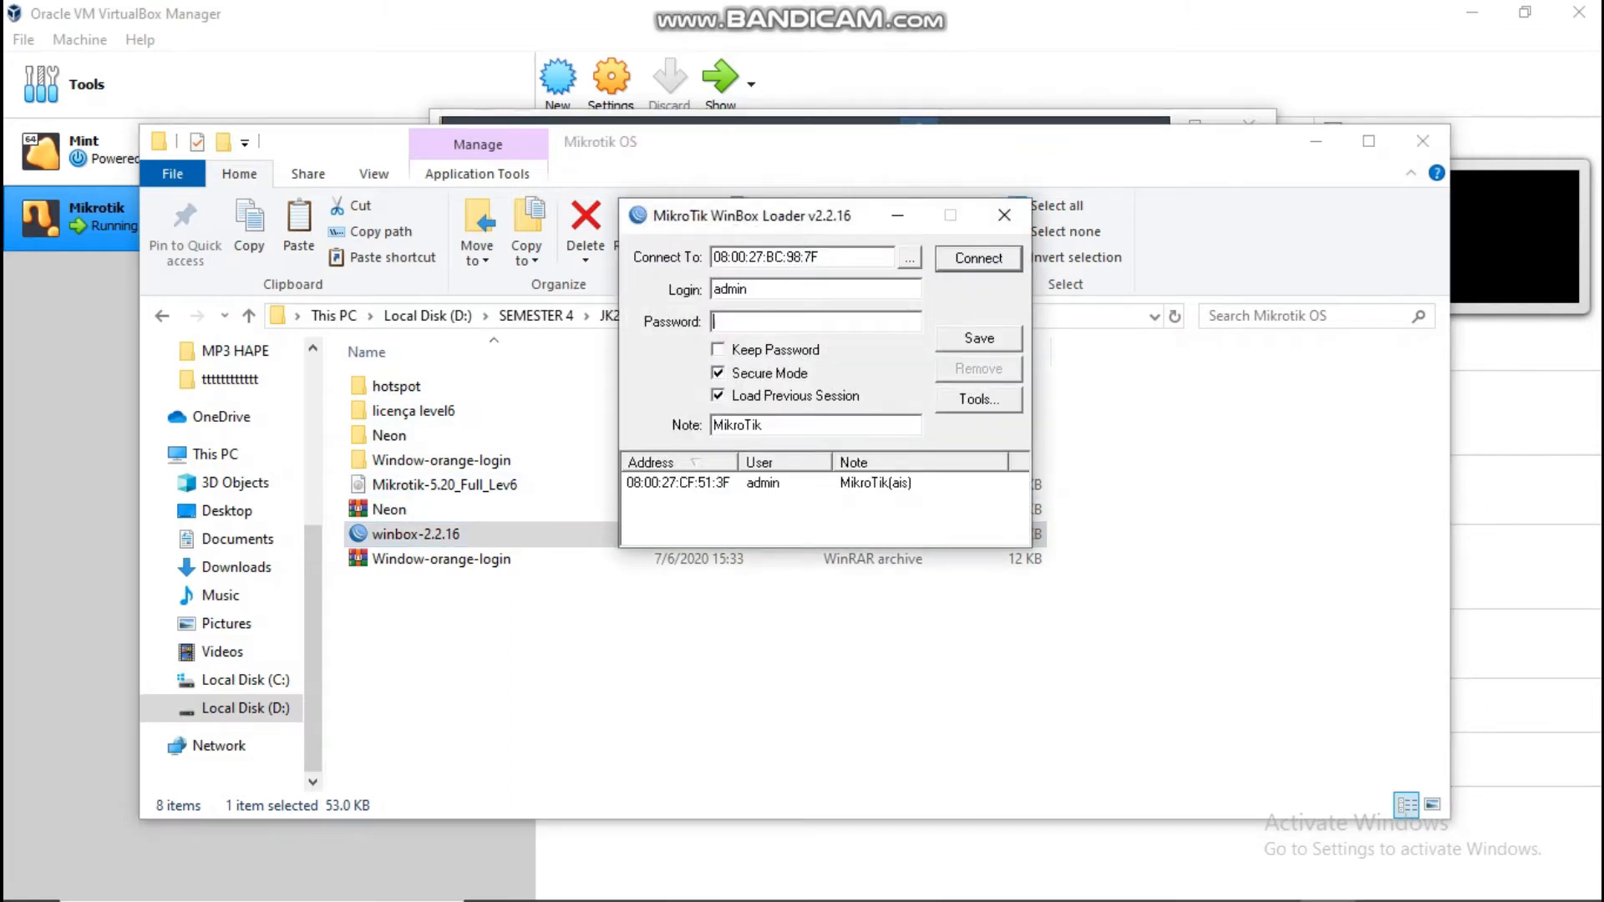
click(910, 258)
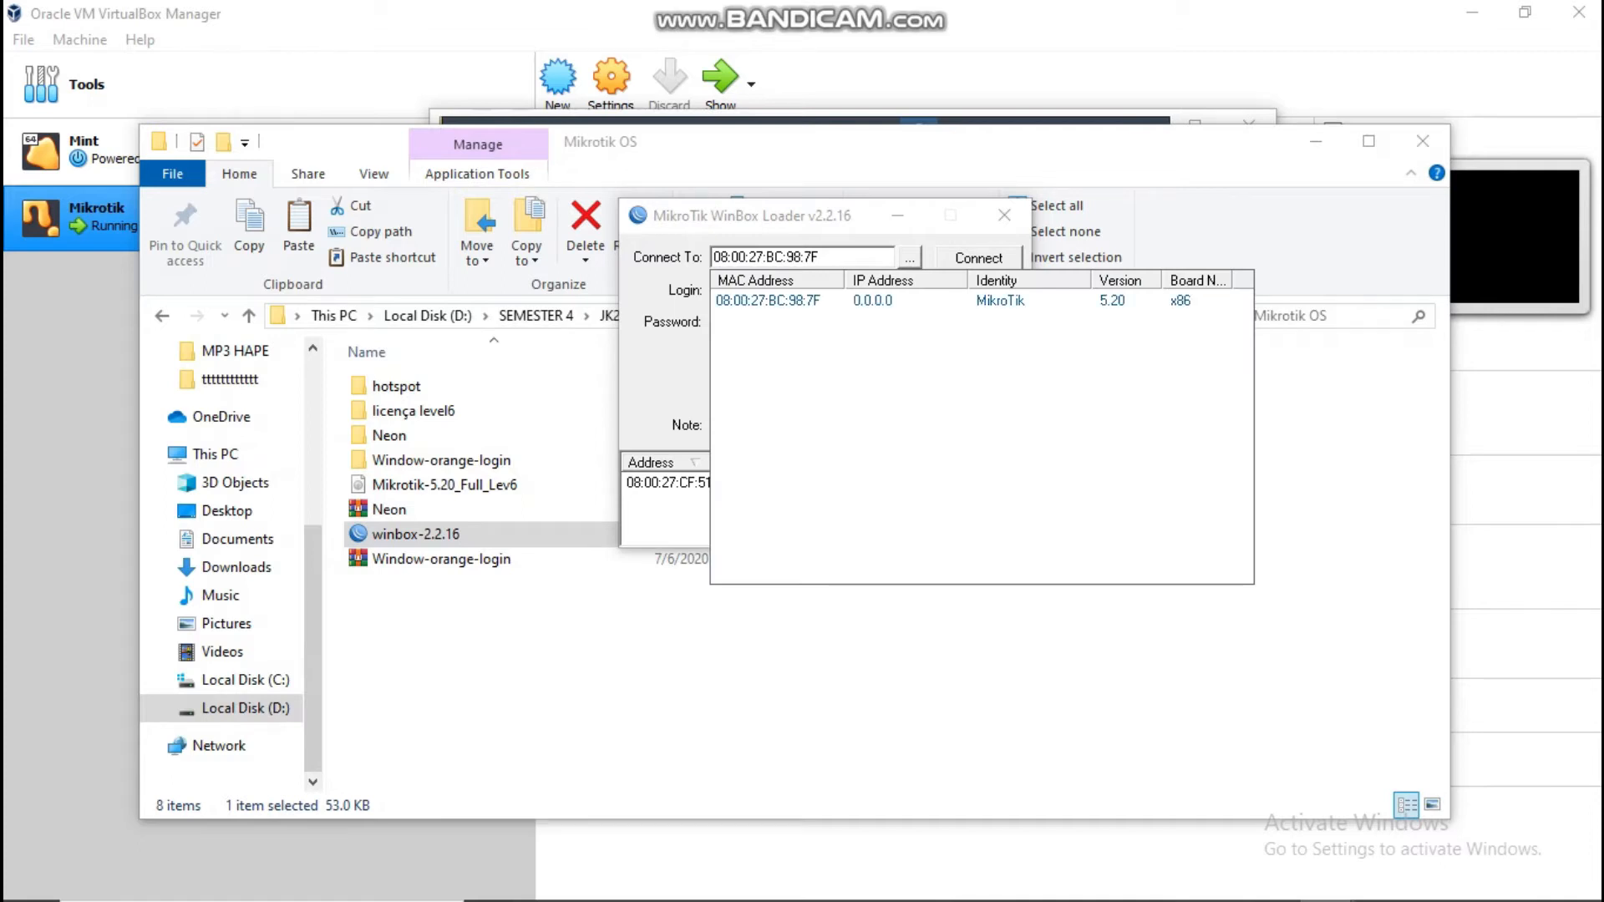
click(767, 300)
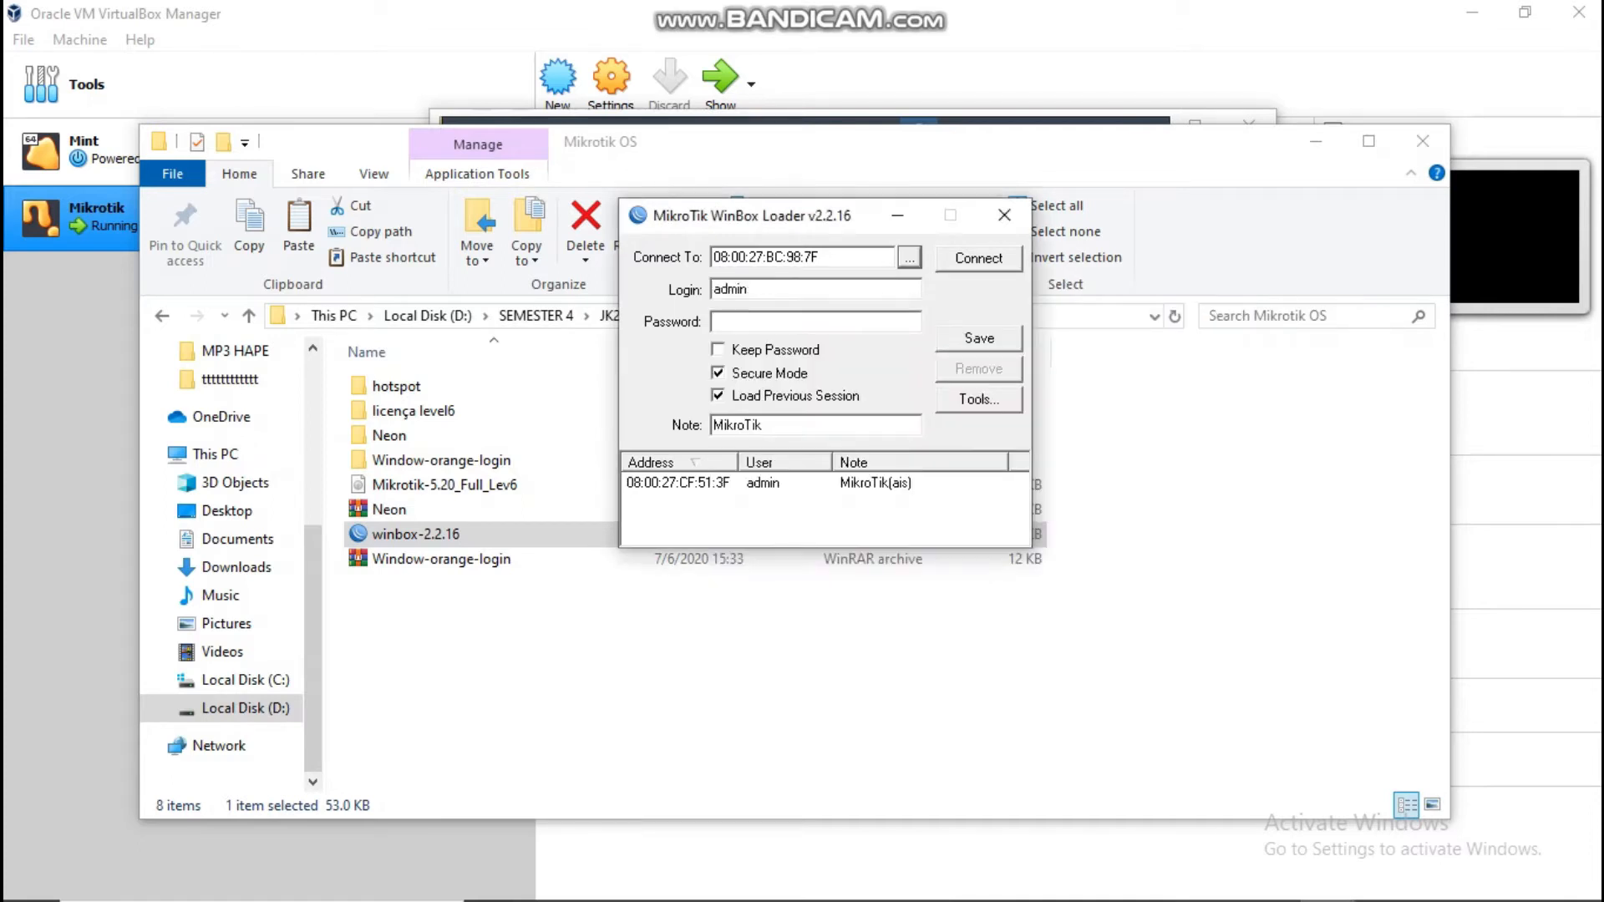
key(Return)
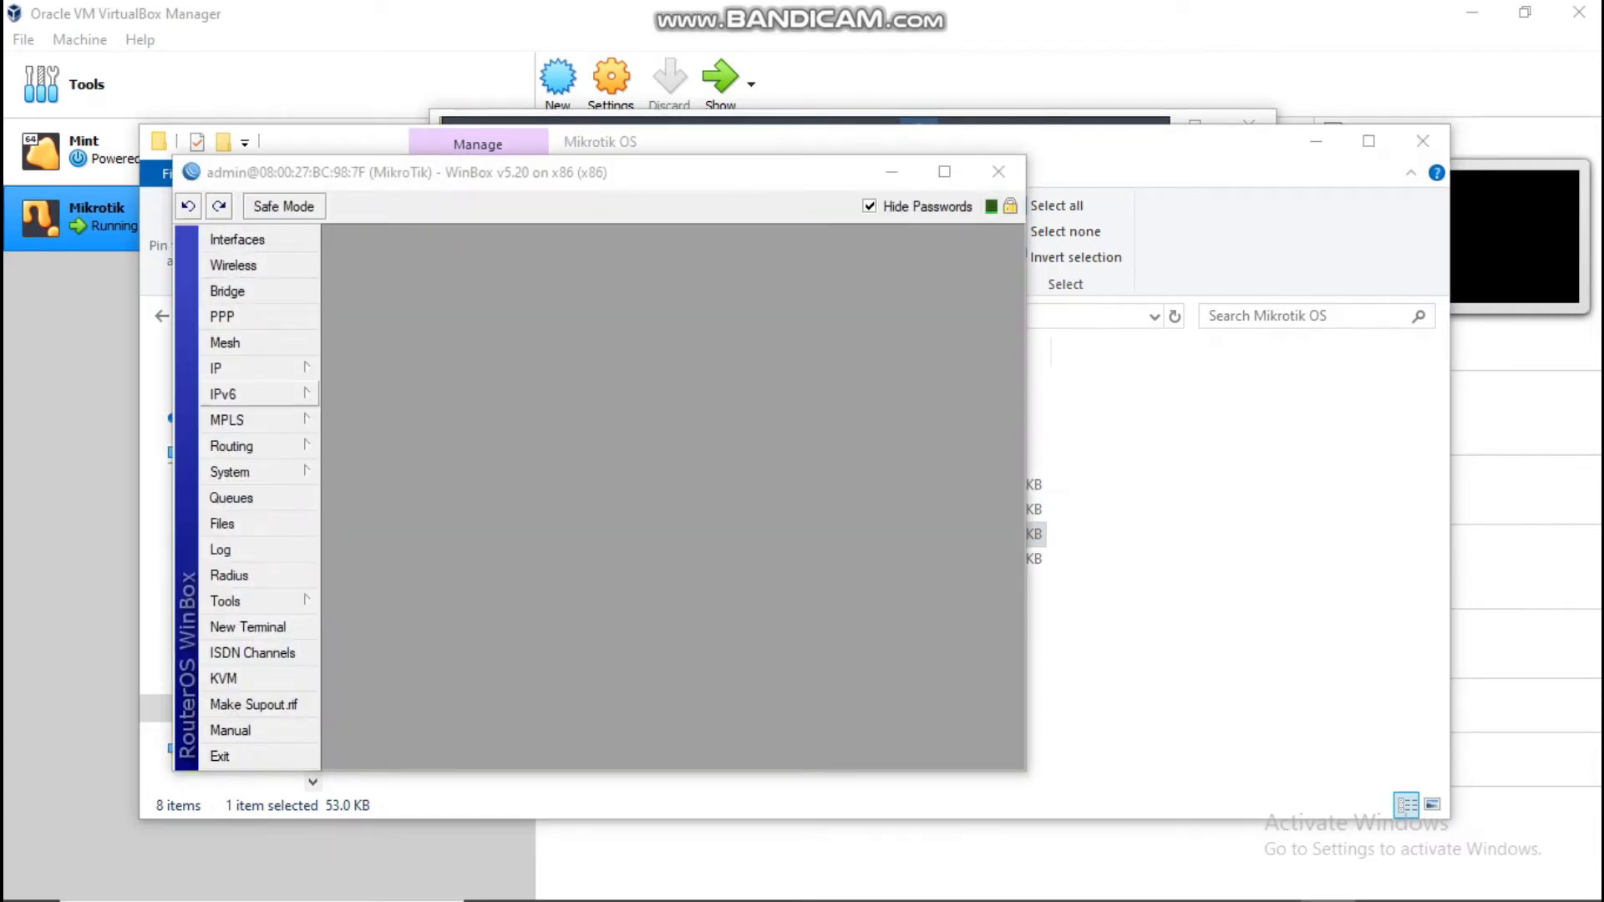
click(230, 472)
click(232, 446)
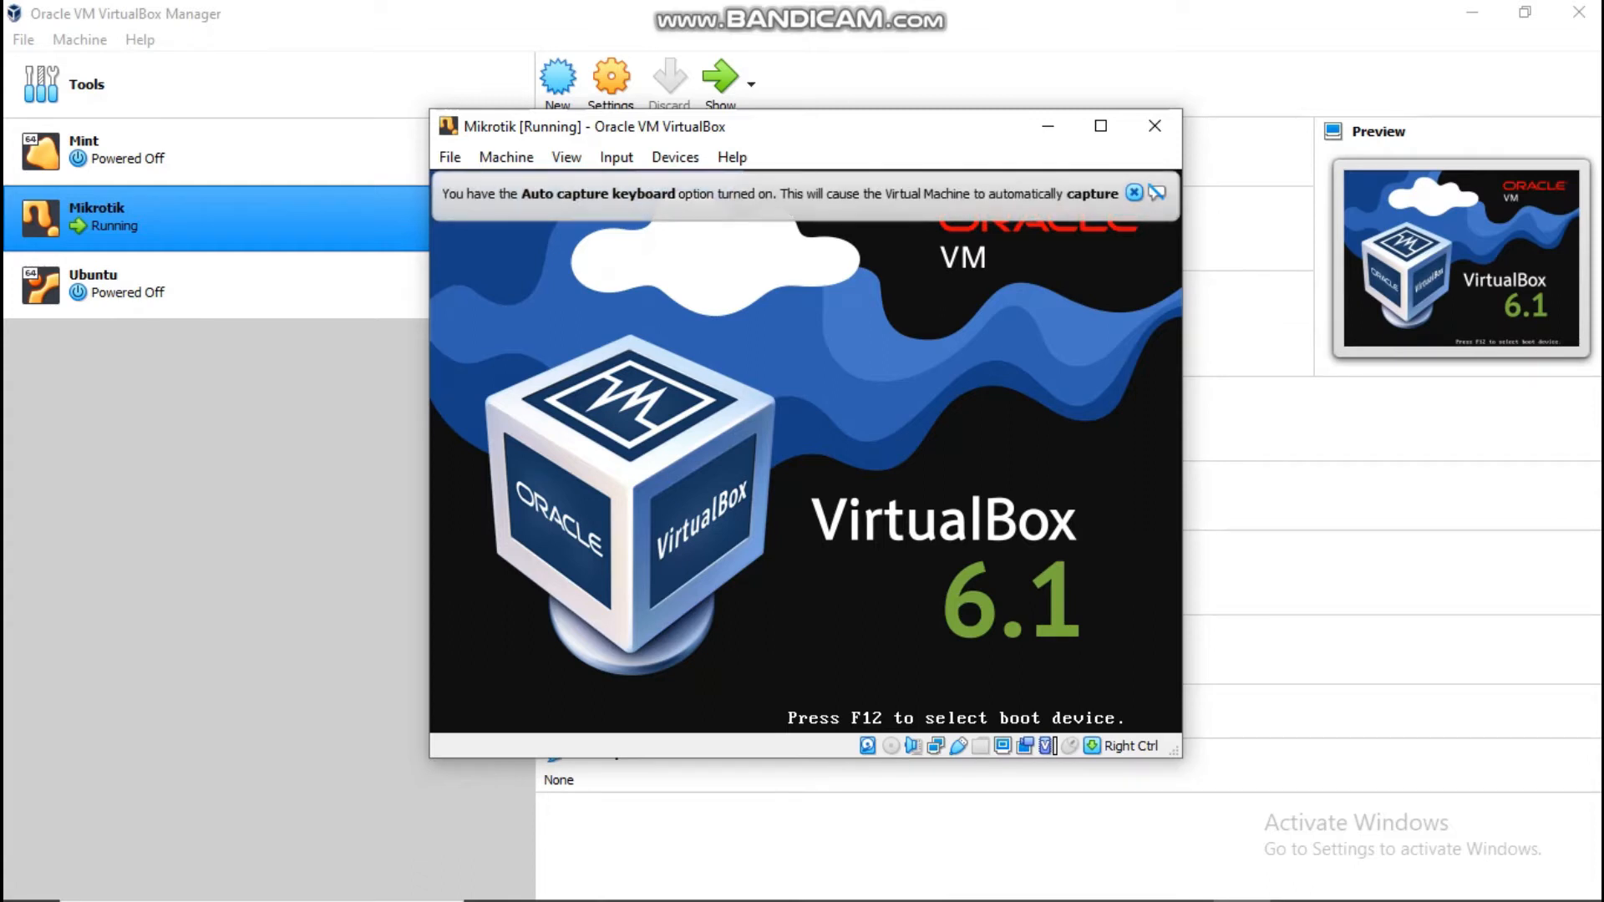
click(1135, 194)
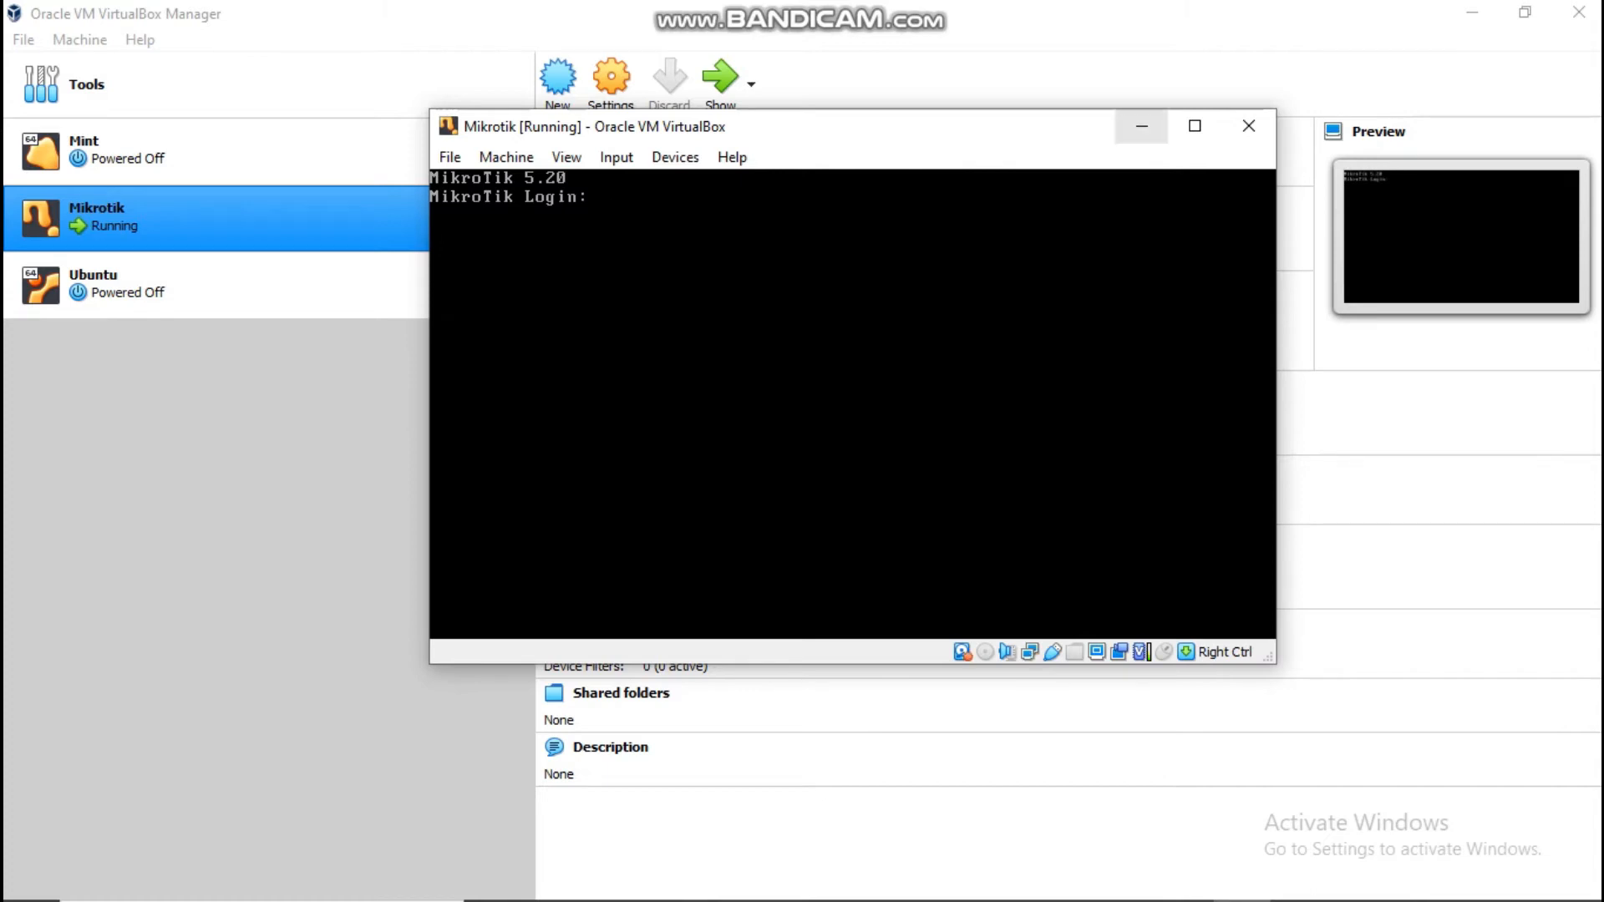
Step: Minimize the Mikrotik VM console window once the MikroTik login prompt appears
click(1142, 126)
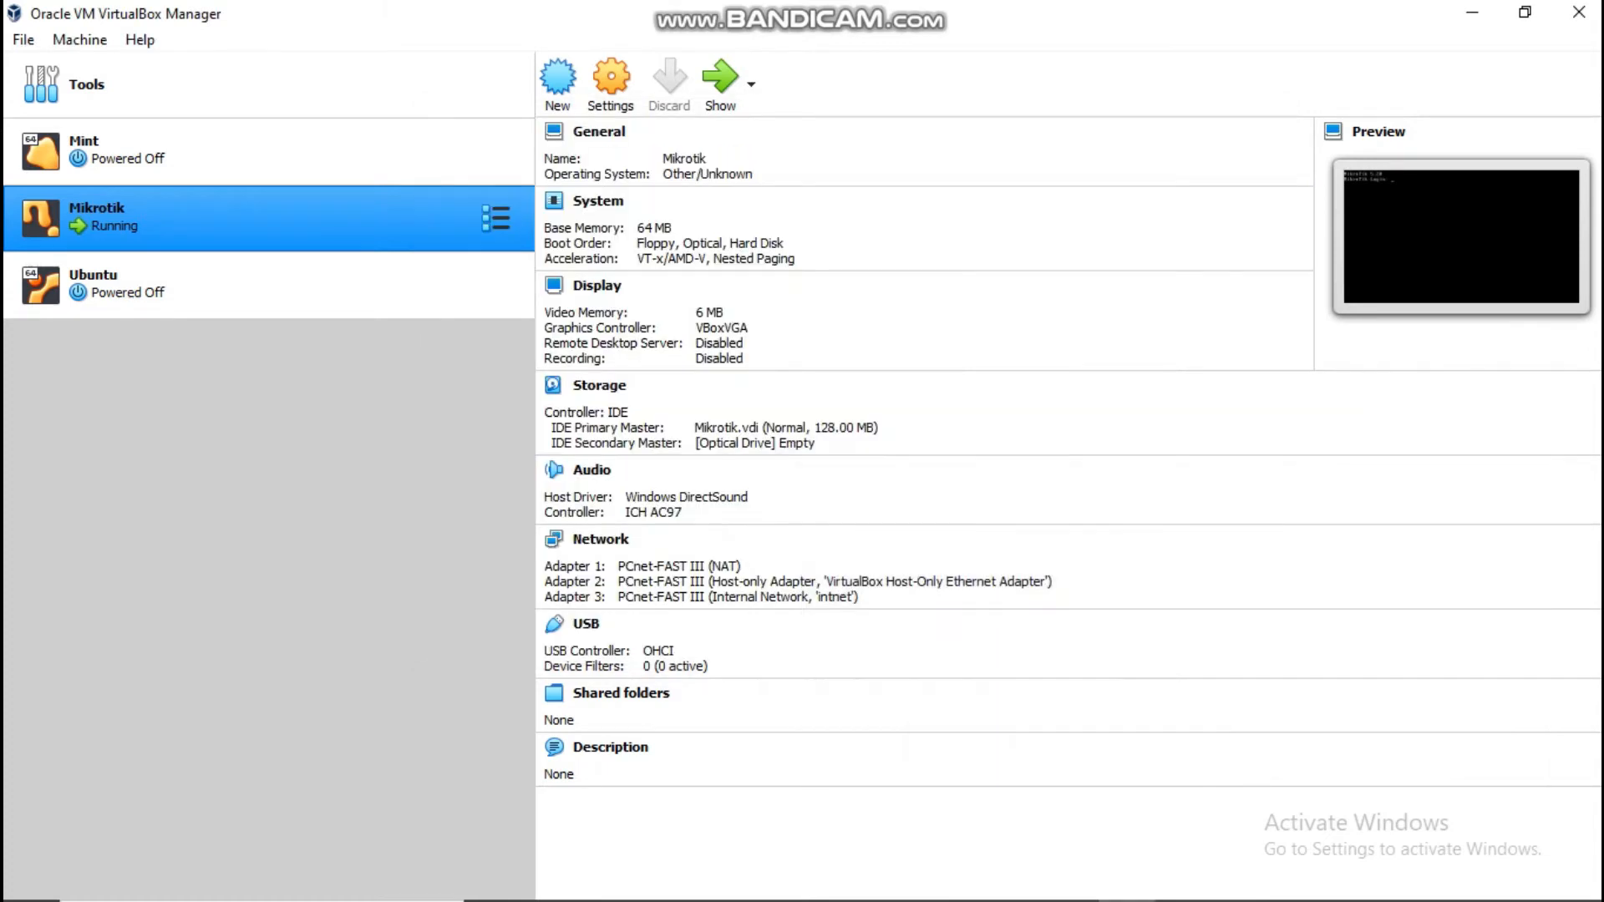
mouse_move(1128, 900)
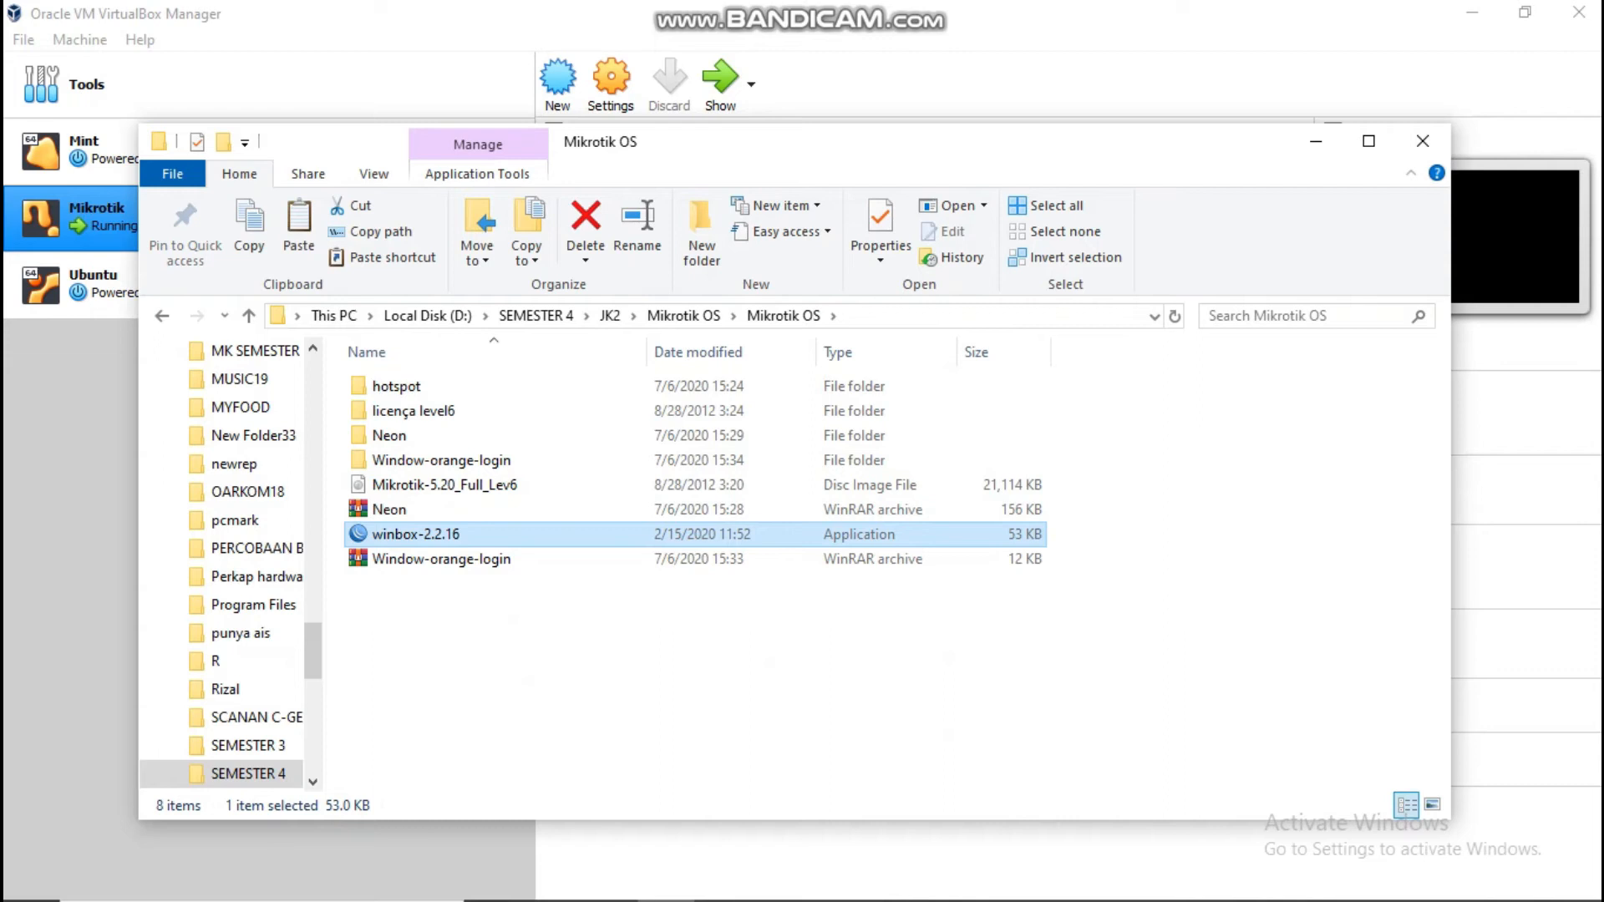
Step: Relaunch WinBox and connect as admin to the discovered router 08:00:27:BC:98:7F
double_click(416, 534)
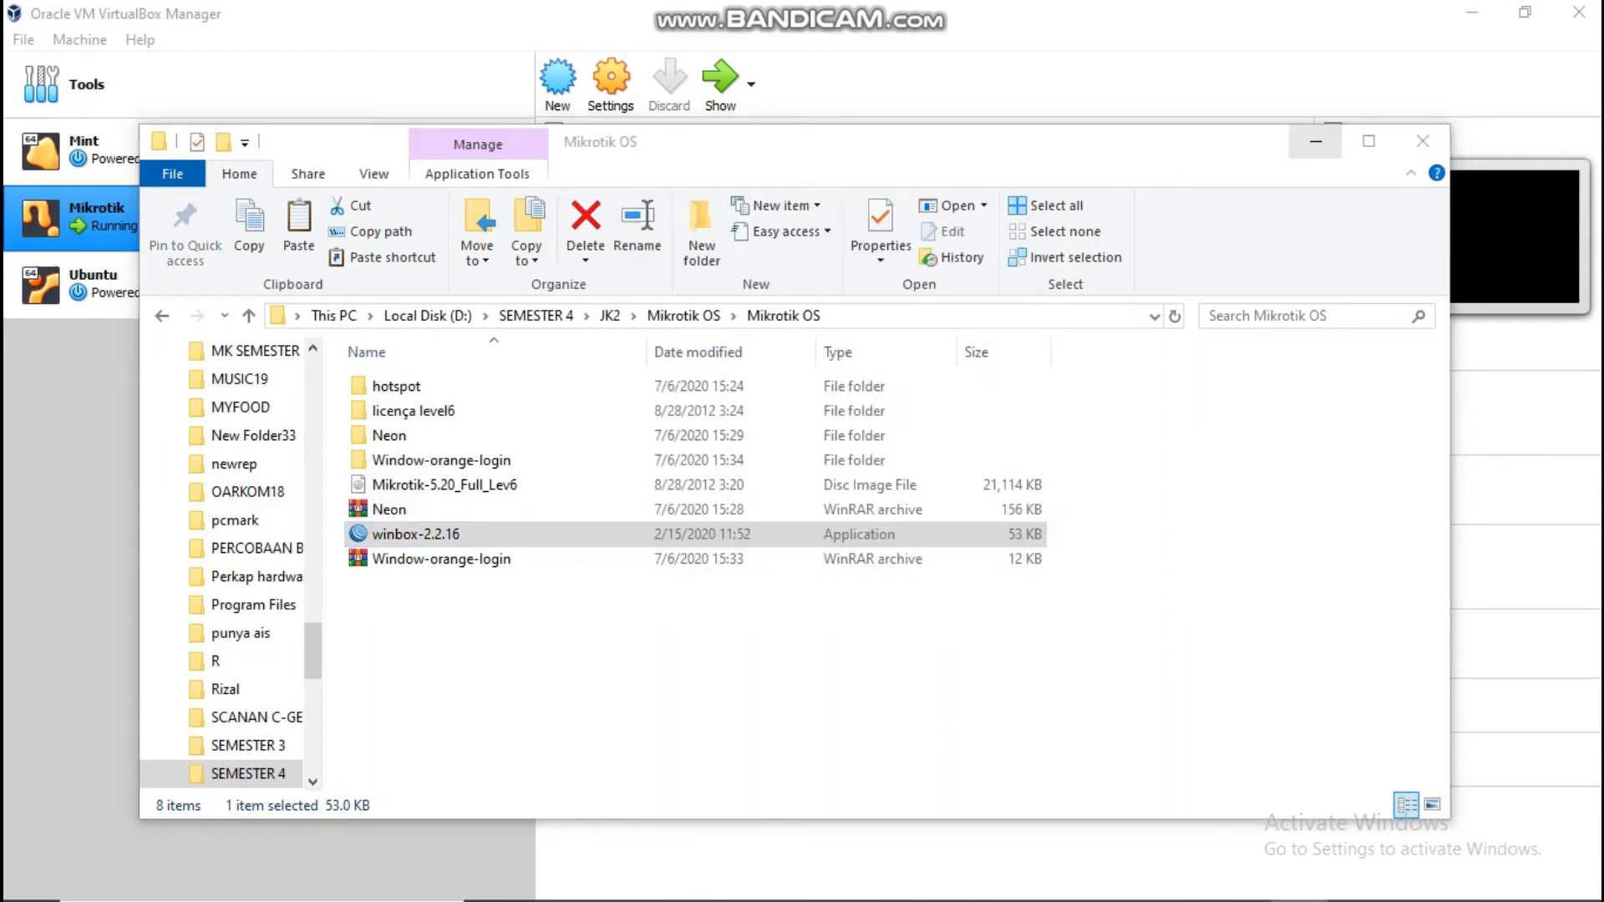
click(1316, 140)
click(910, 258)
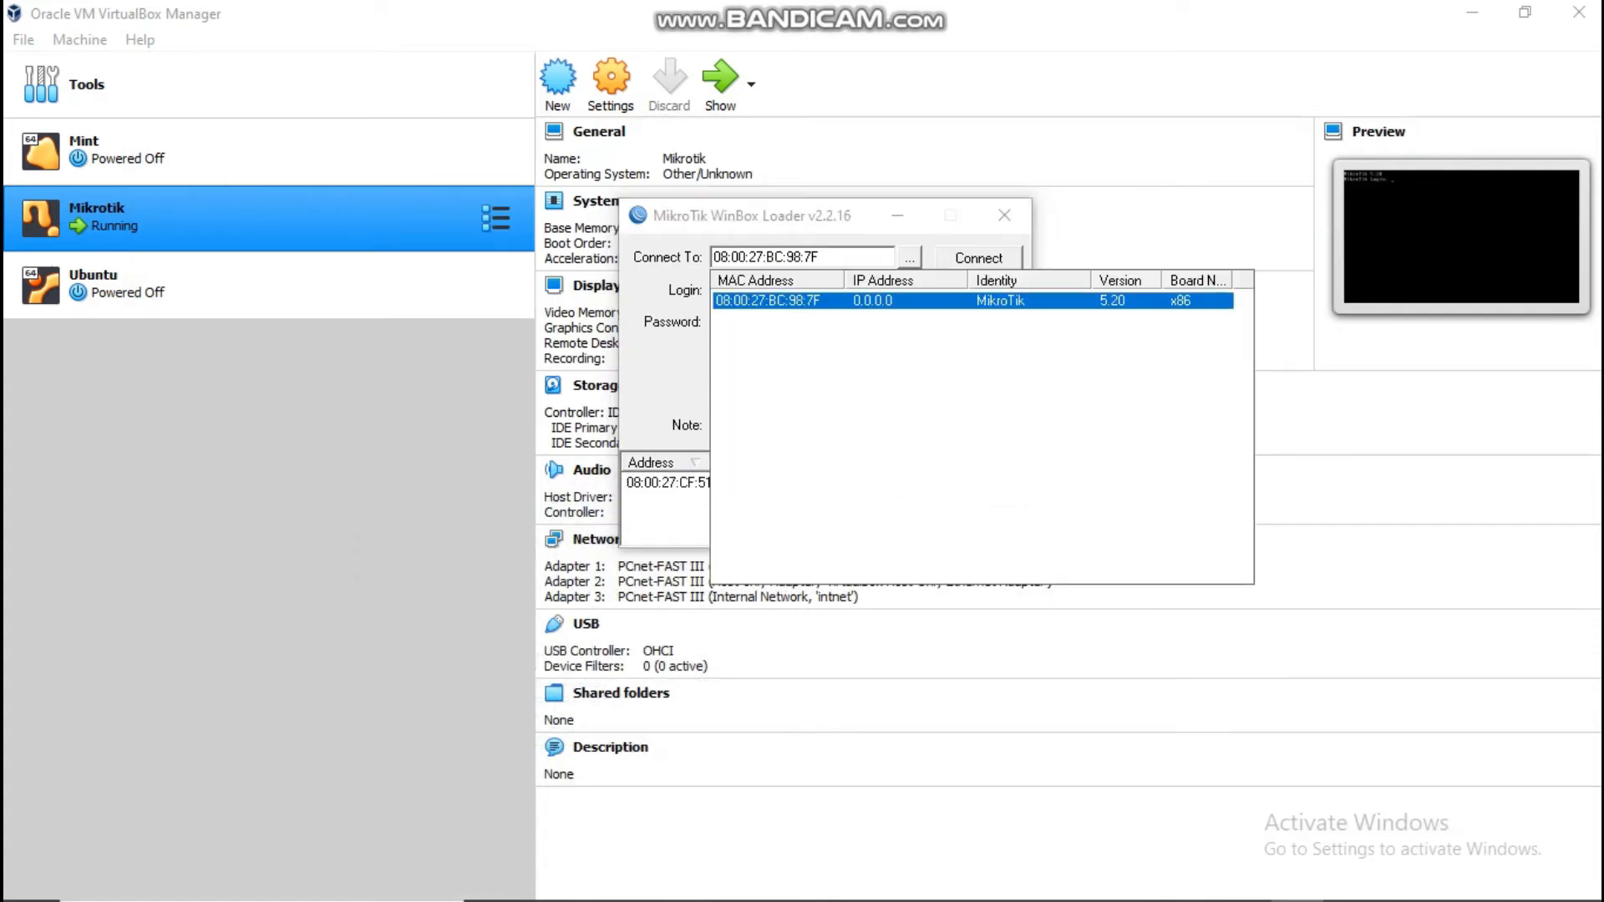
click(980, 258)
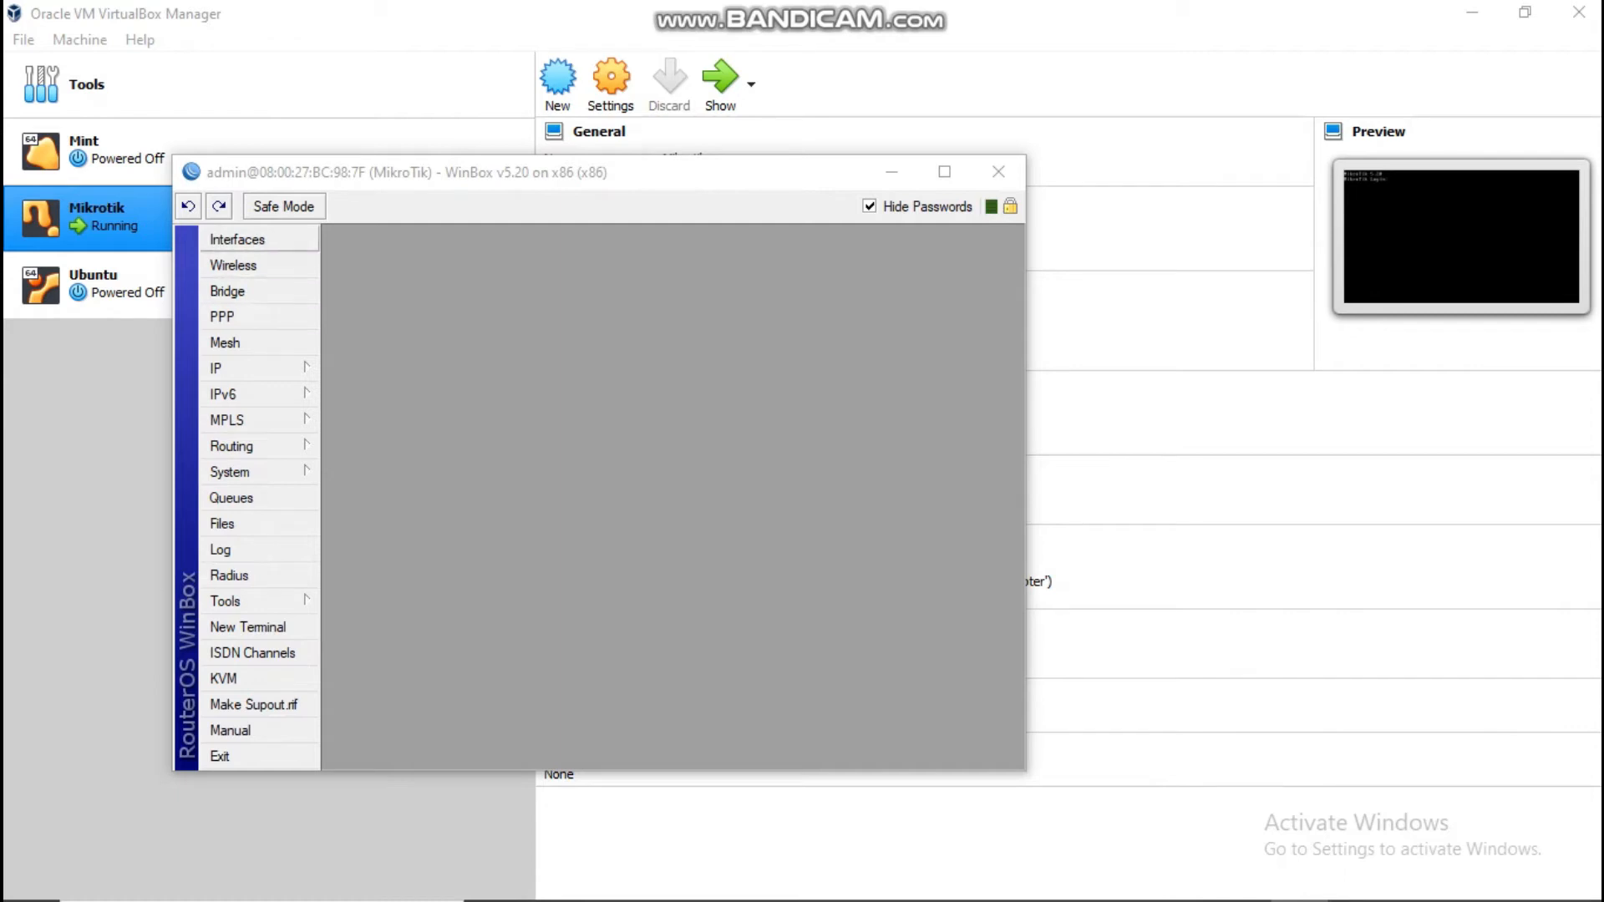
Step: Rename interface ether1 to ether1-NAT in the interface list
click(238, 239)
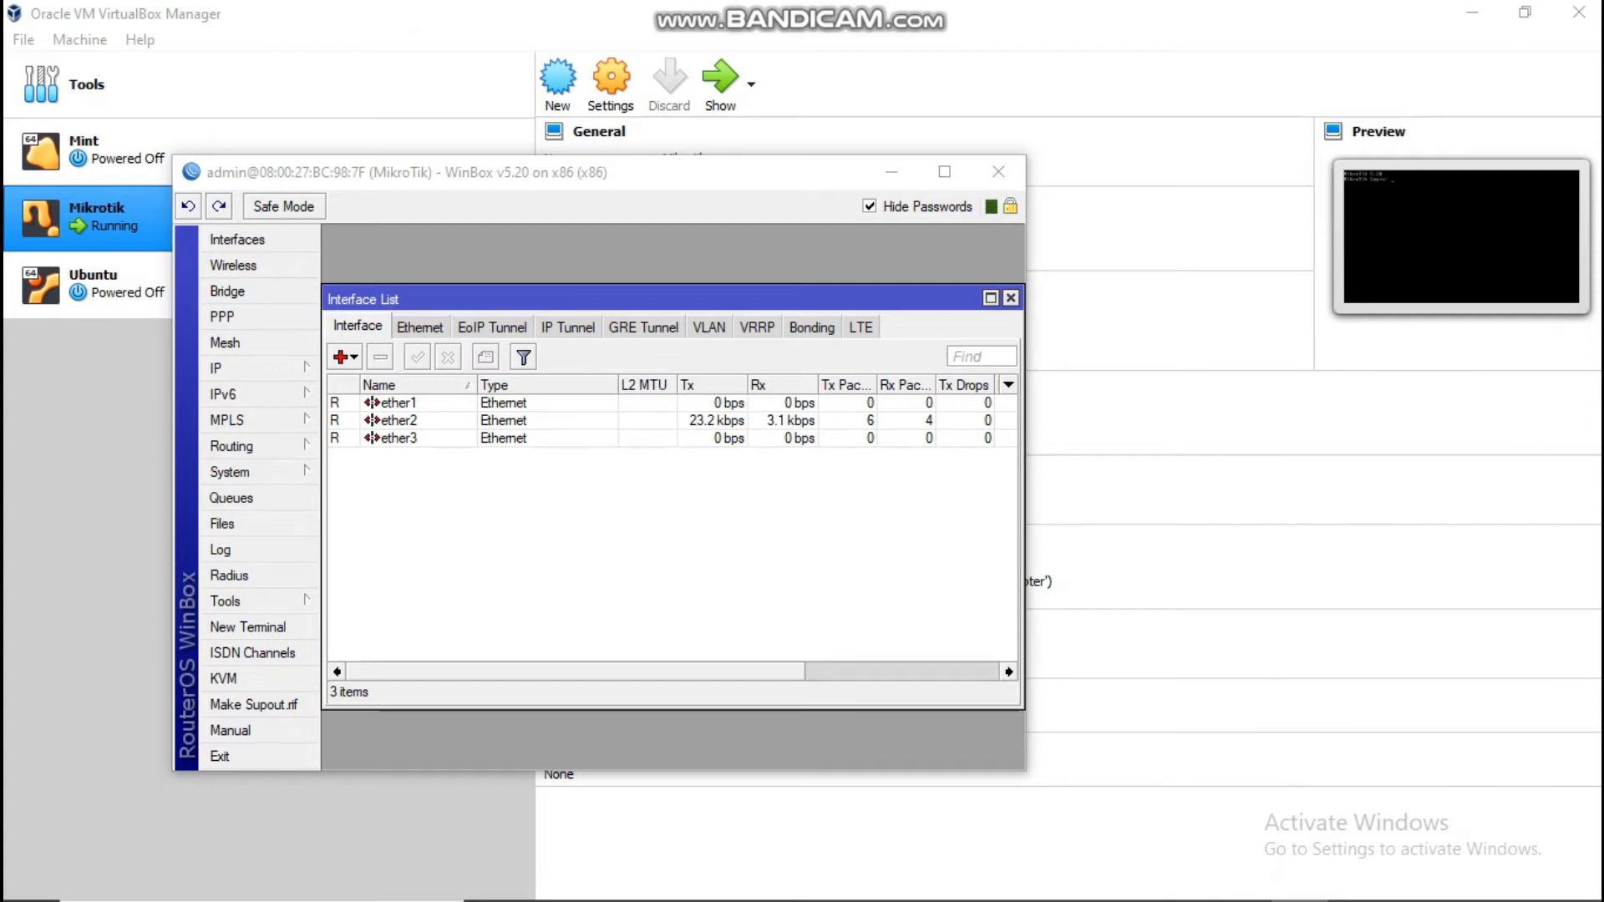
double_click(399, 403)
click(551, 335)
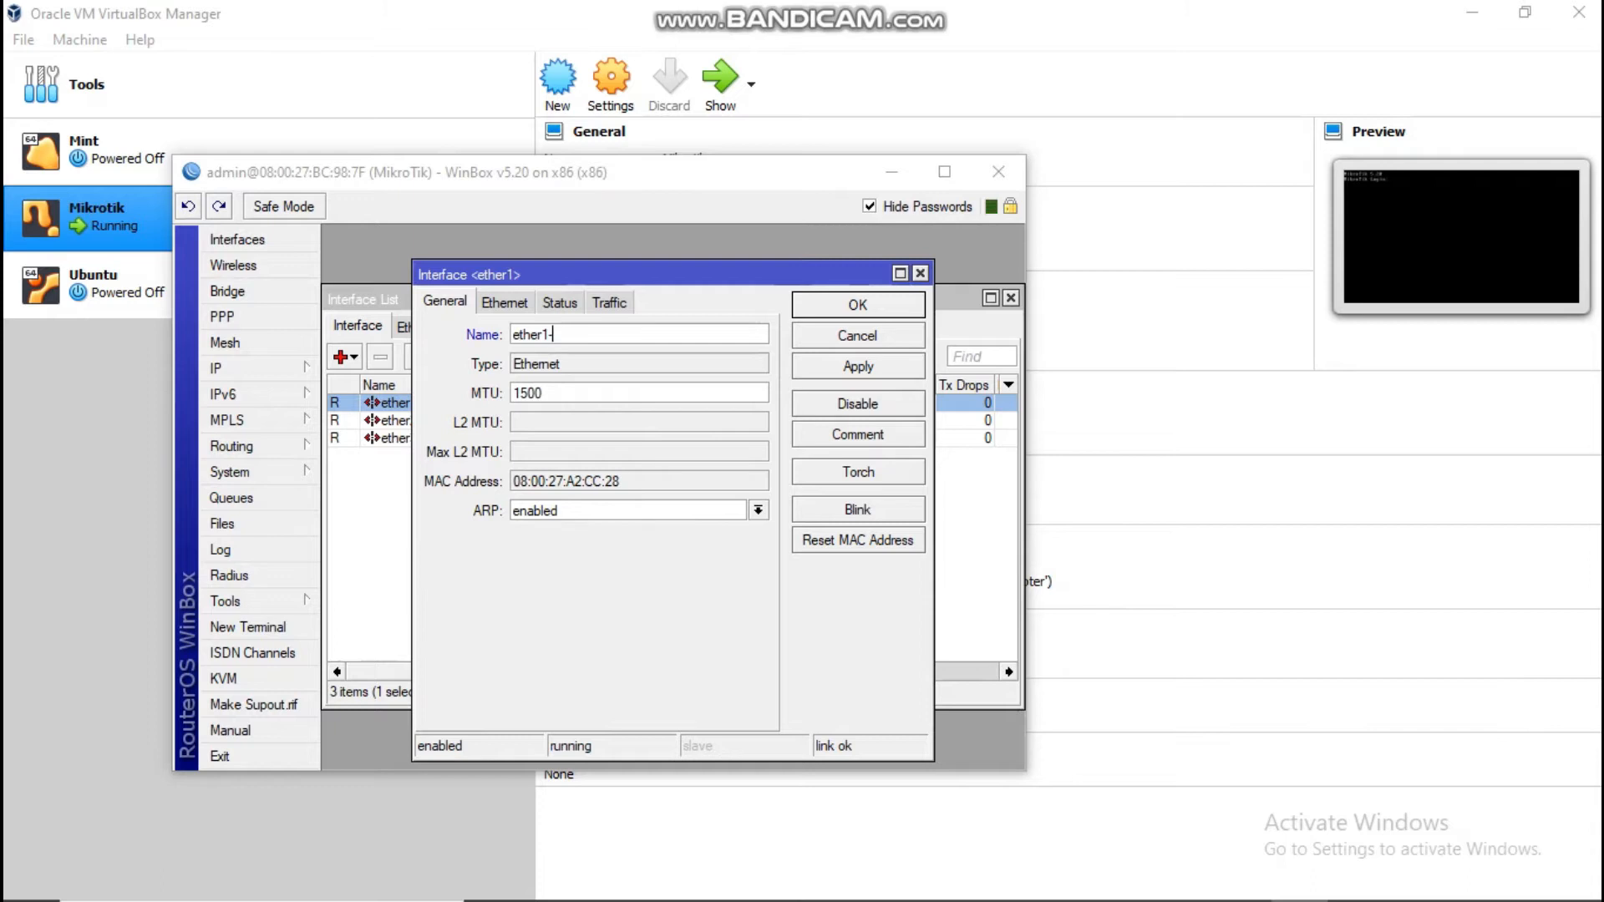
text(NAT)
key(Return)
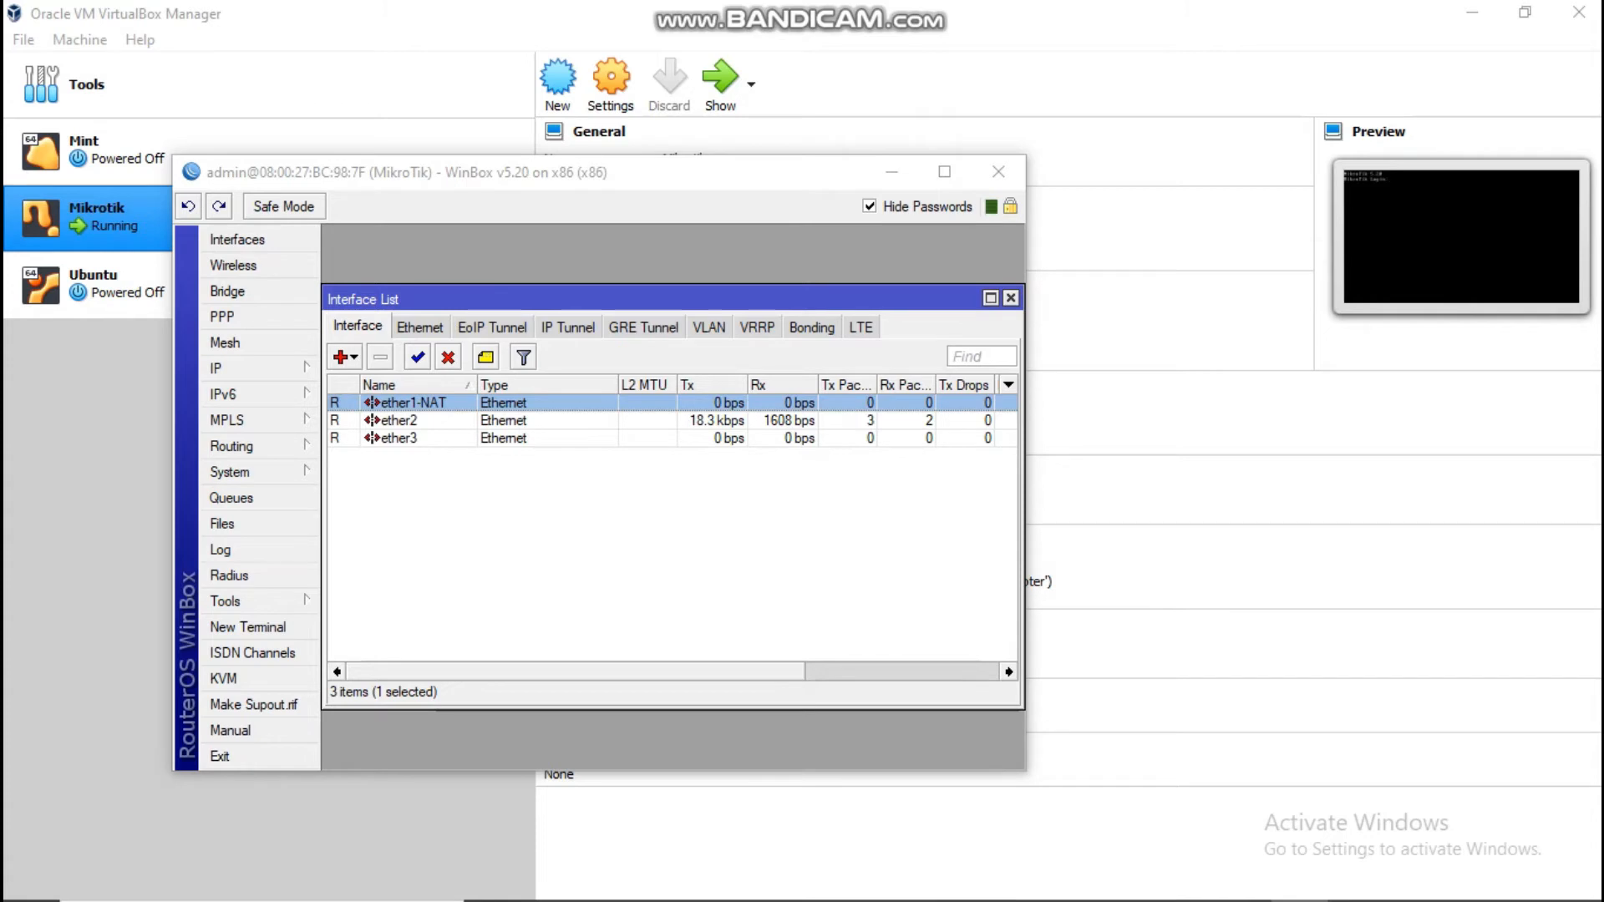
Step: Change the ether1-NAT interface name to ether1-WAN
double_click(414, 403)
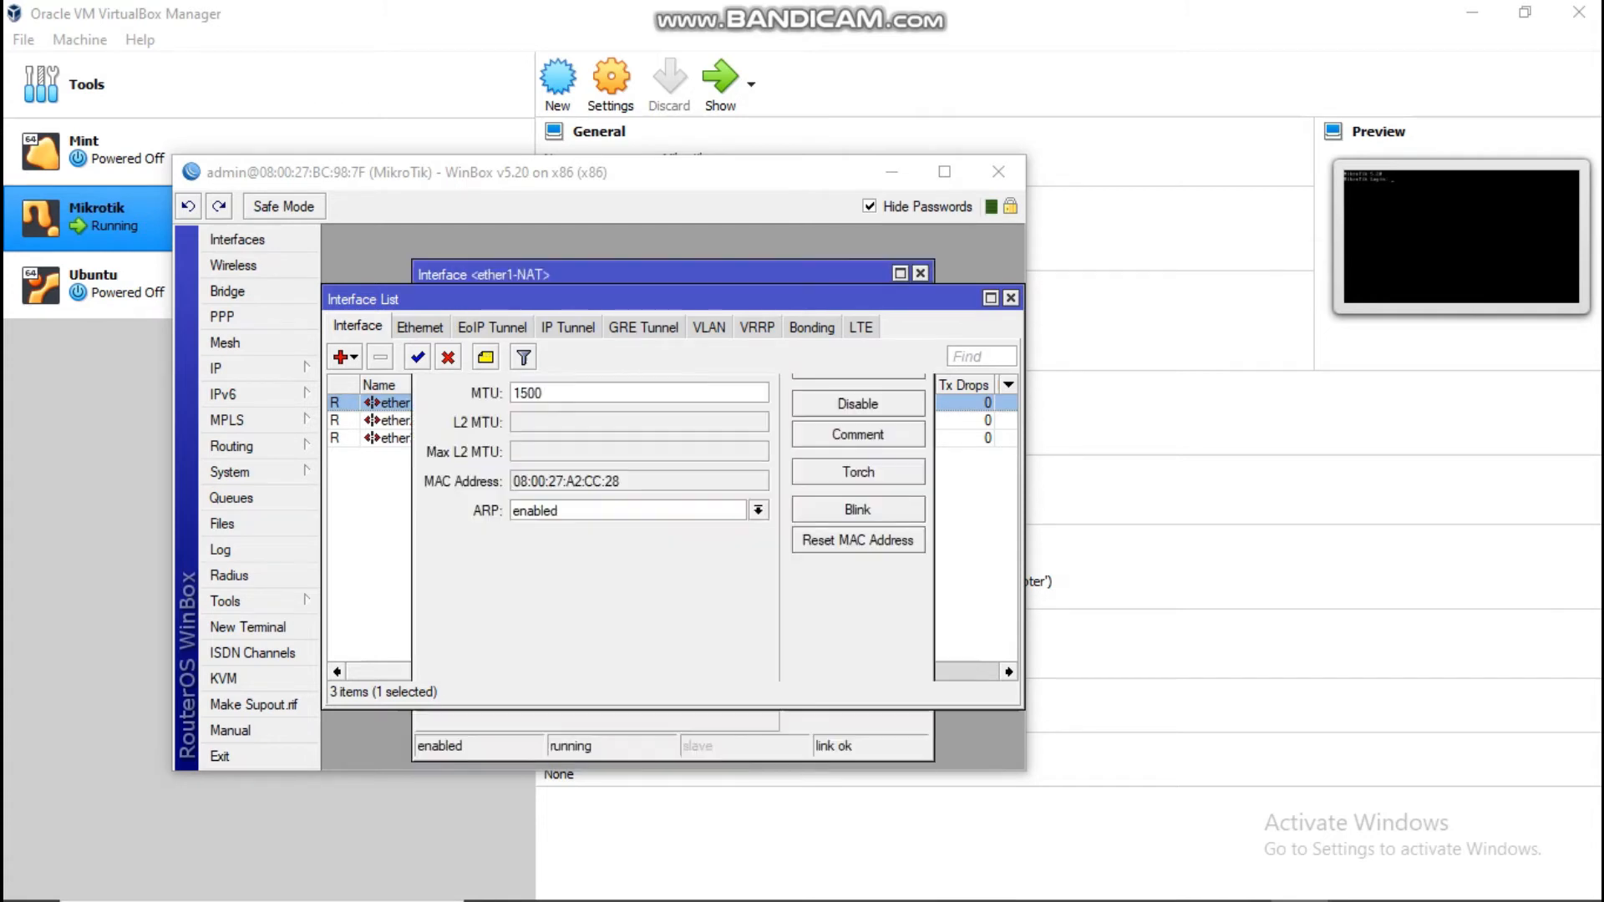
click(580, 334)
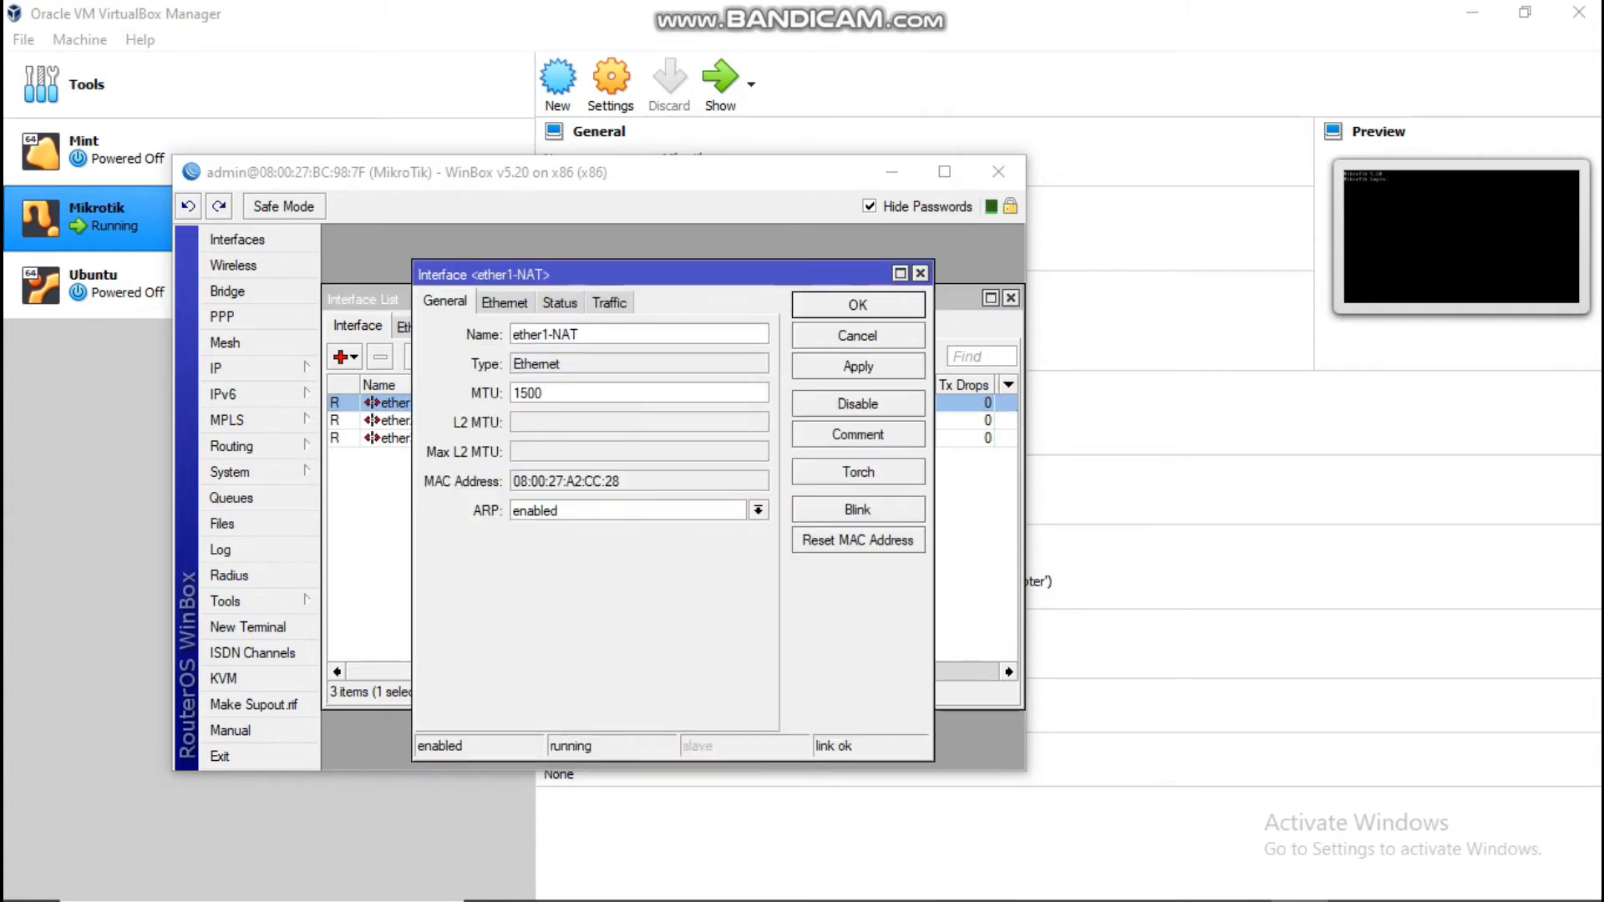
key(BackSpace)
key(BackSpace)
key(BackSpace)
text(WA)
text(N)
key(Return)
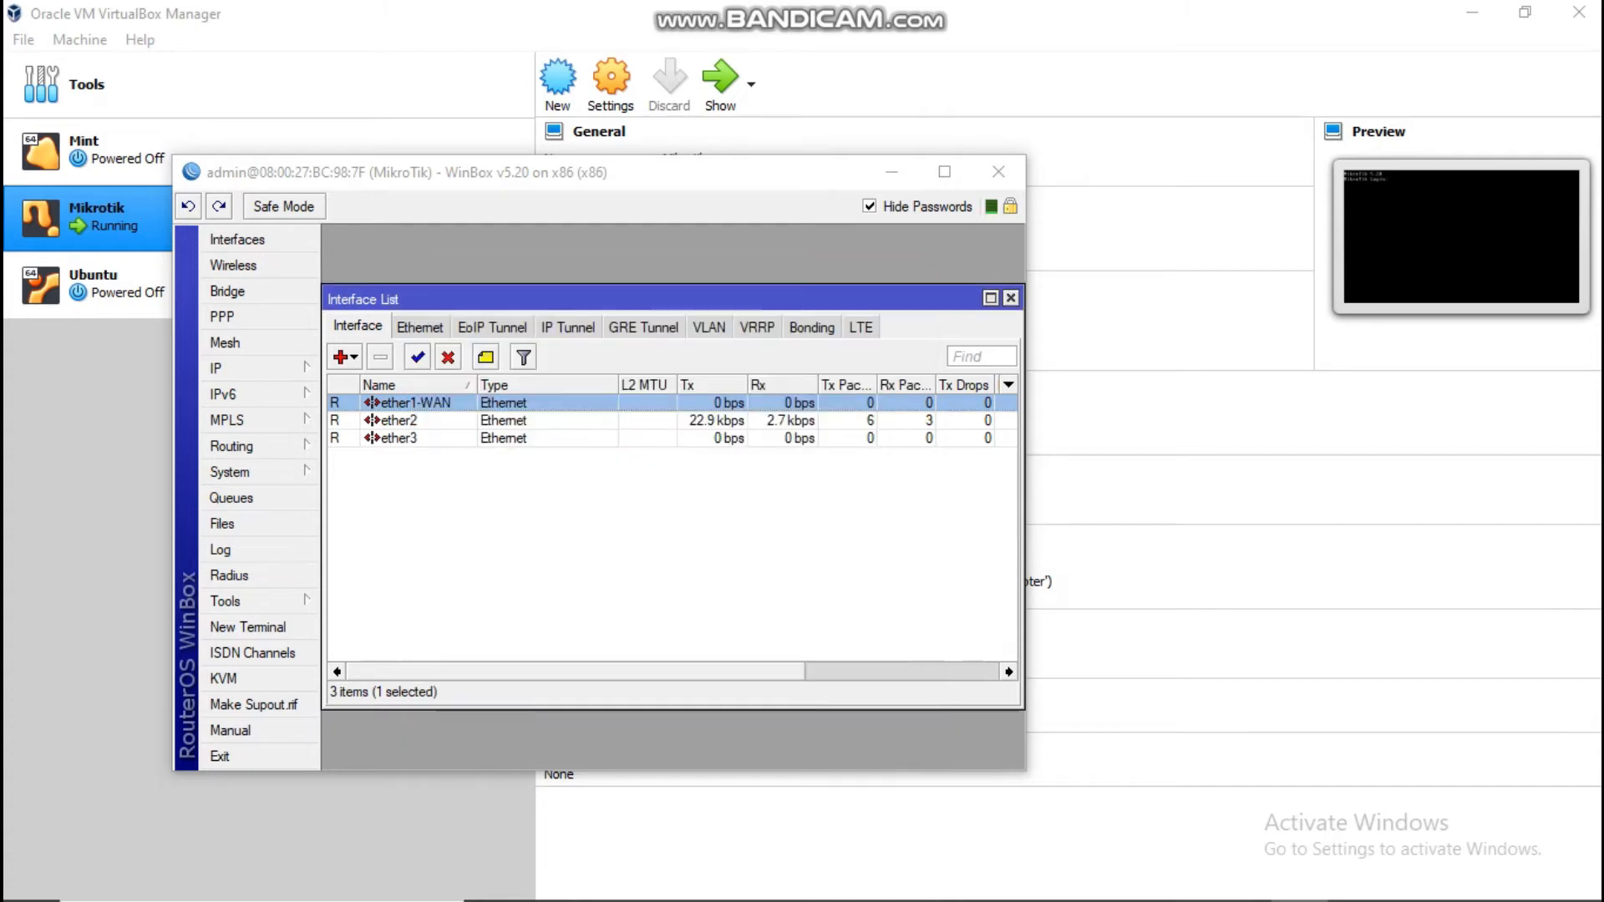
double_click(399, 421)
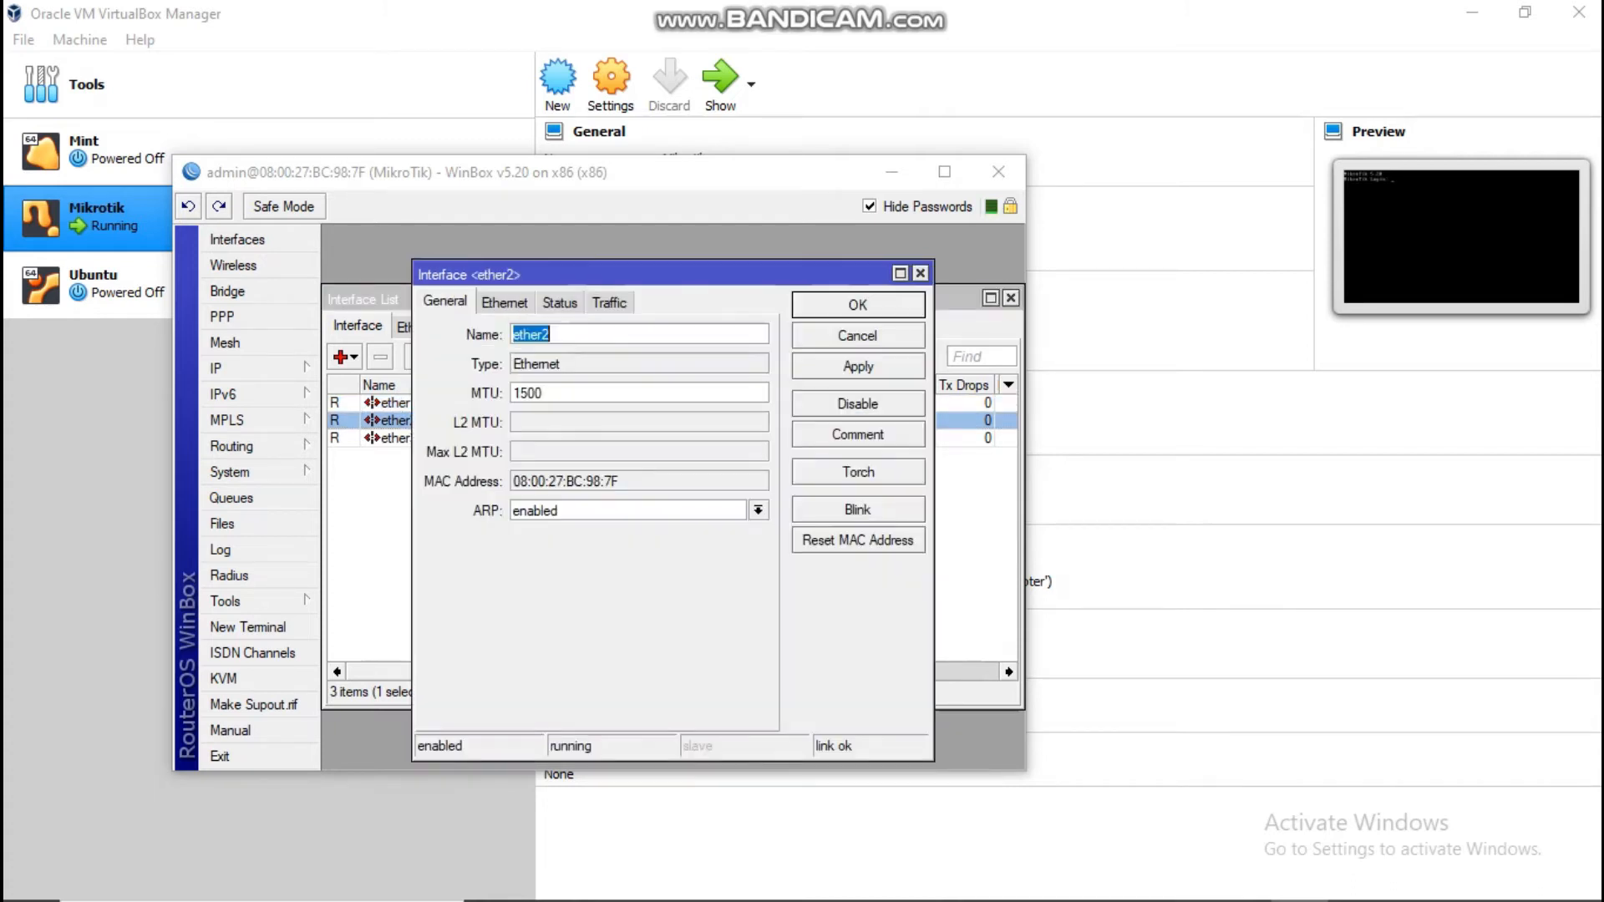
Step: Rename ether2 to ether2-VirtualBox
click(554, 335)
text(-Virt)
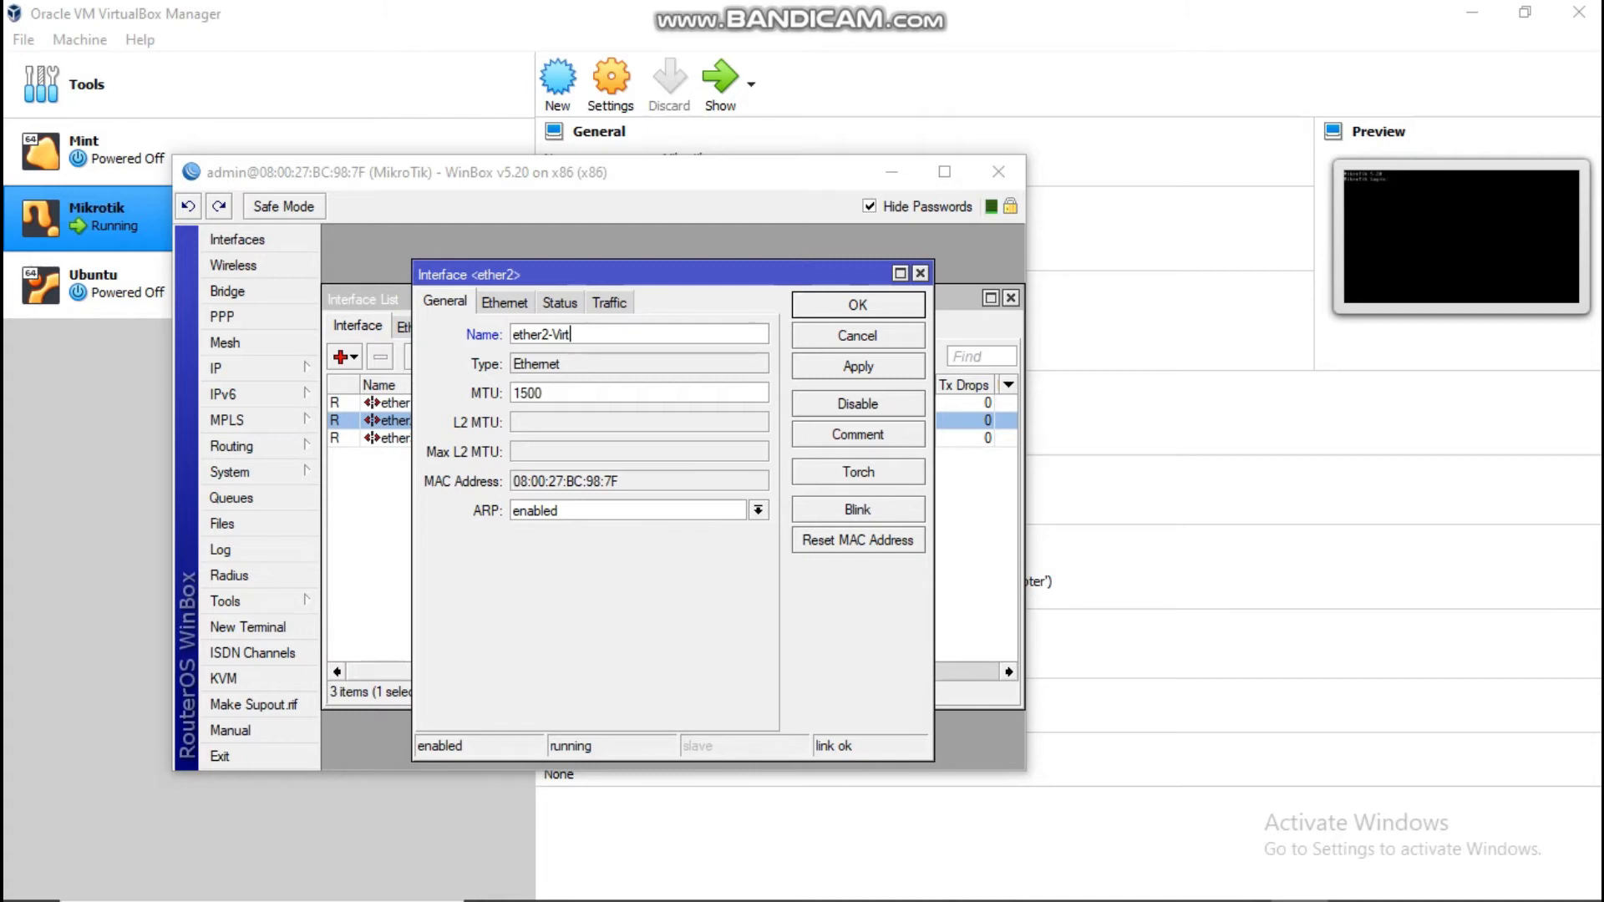
text(ualBox)
key(Return)
click(672, 543)
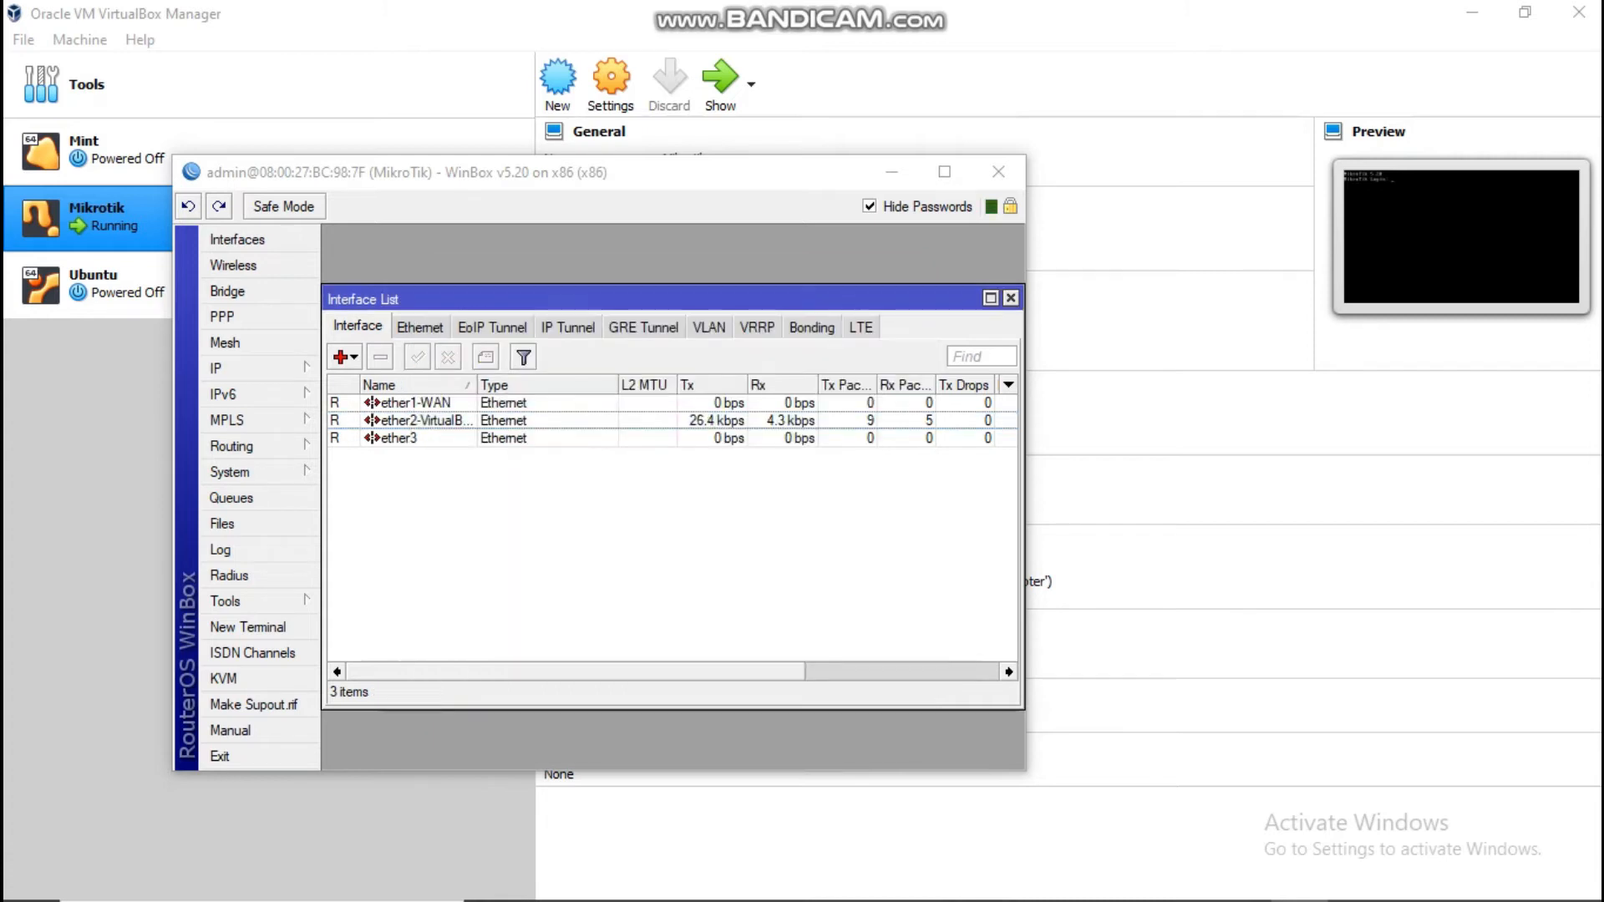
Step: Rename ether3 to ether3-WIFI and close the Interface List window
click(399, 438)
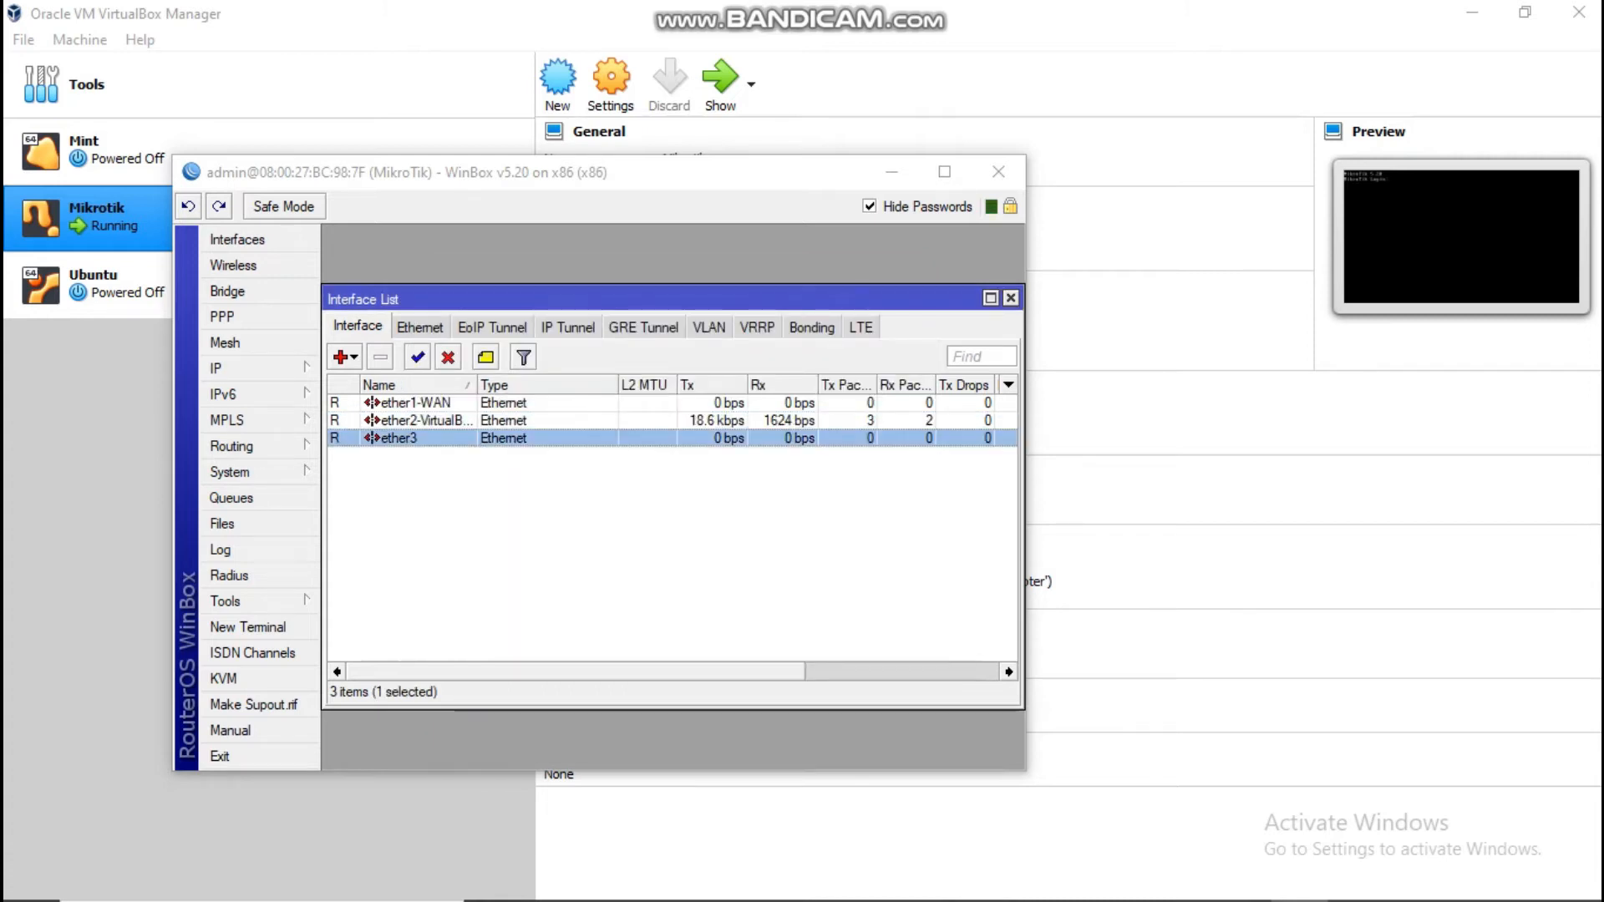
double_click(400, 438)
click(551, 335)
text(-)
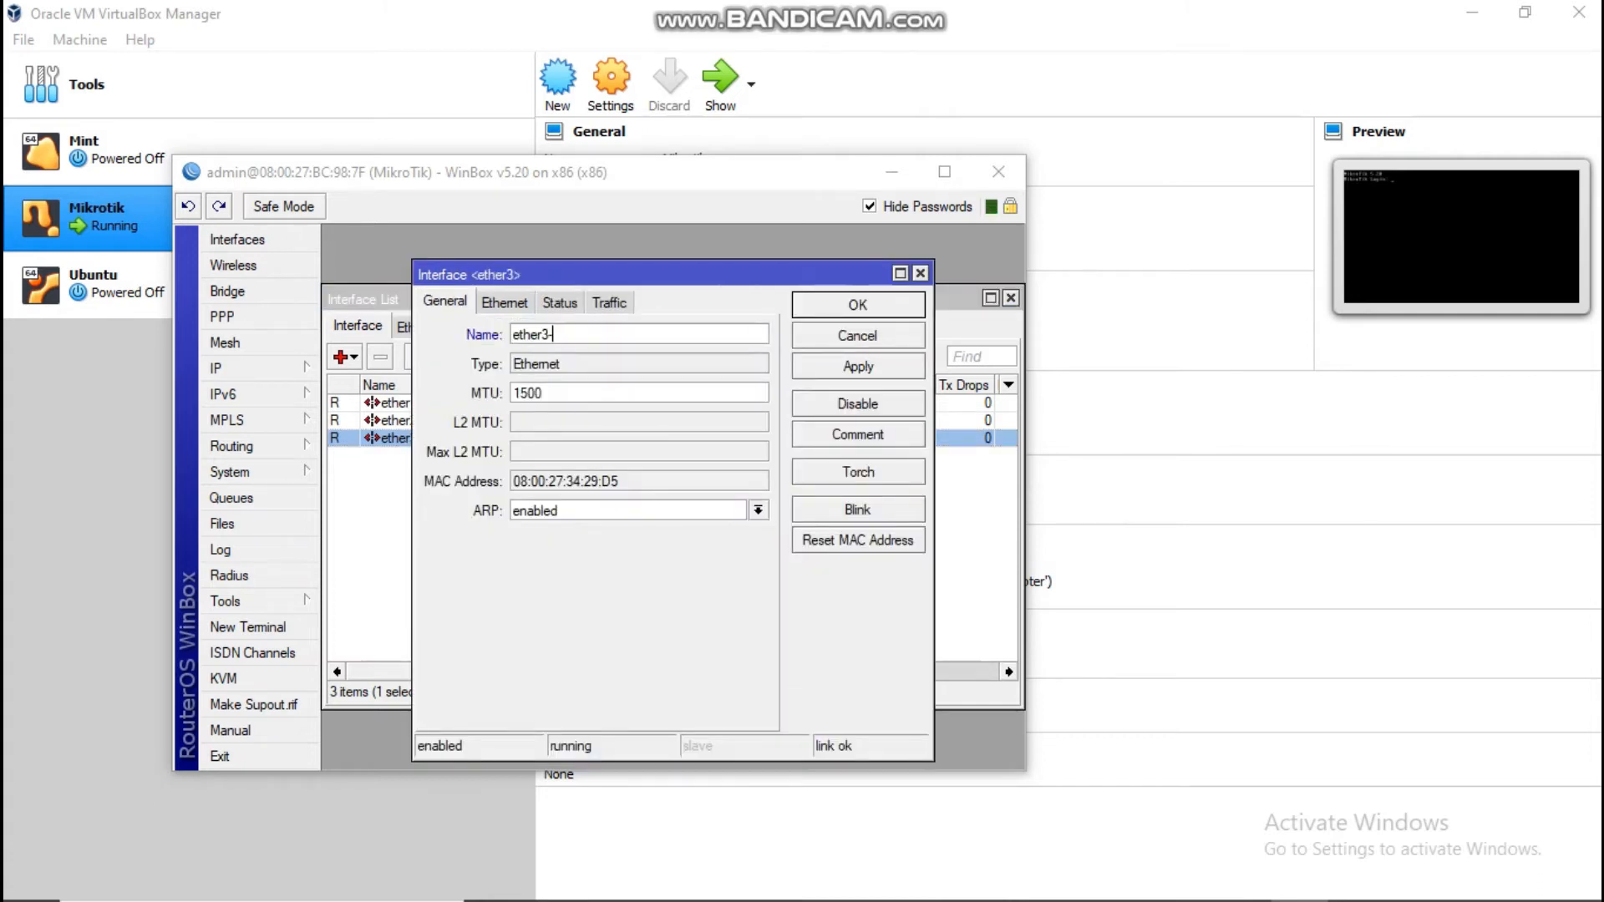
text(WIFI)
key(Return)
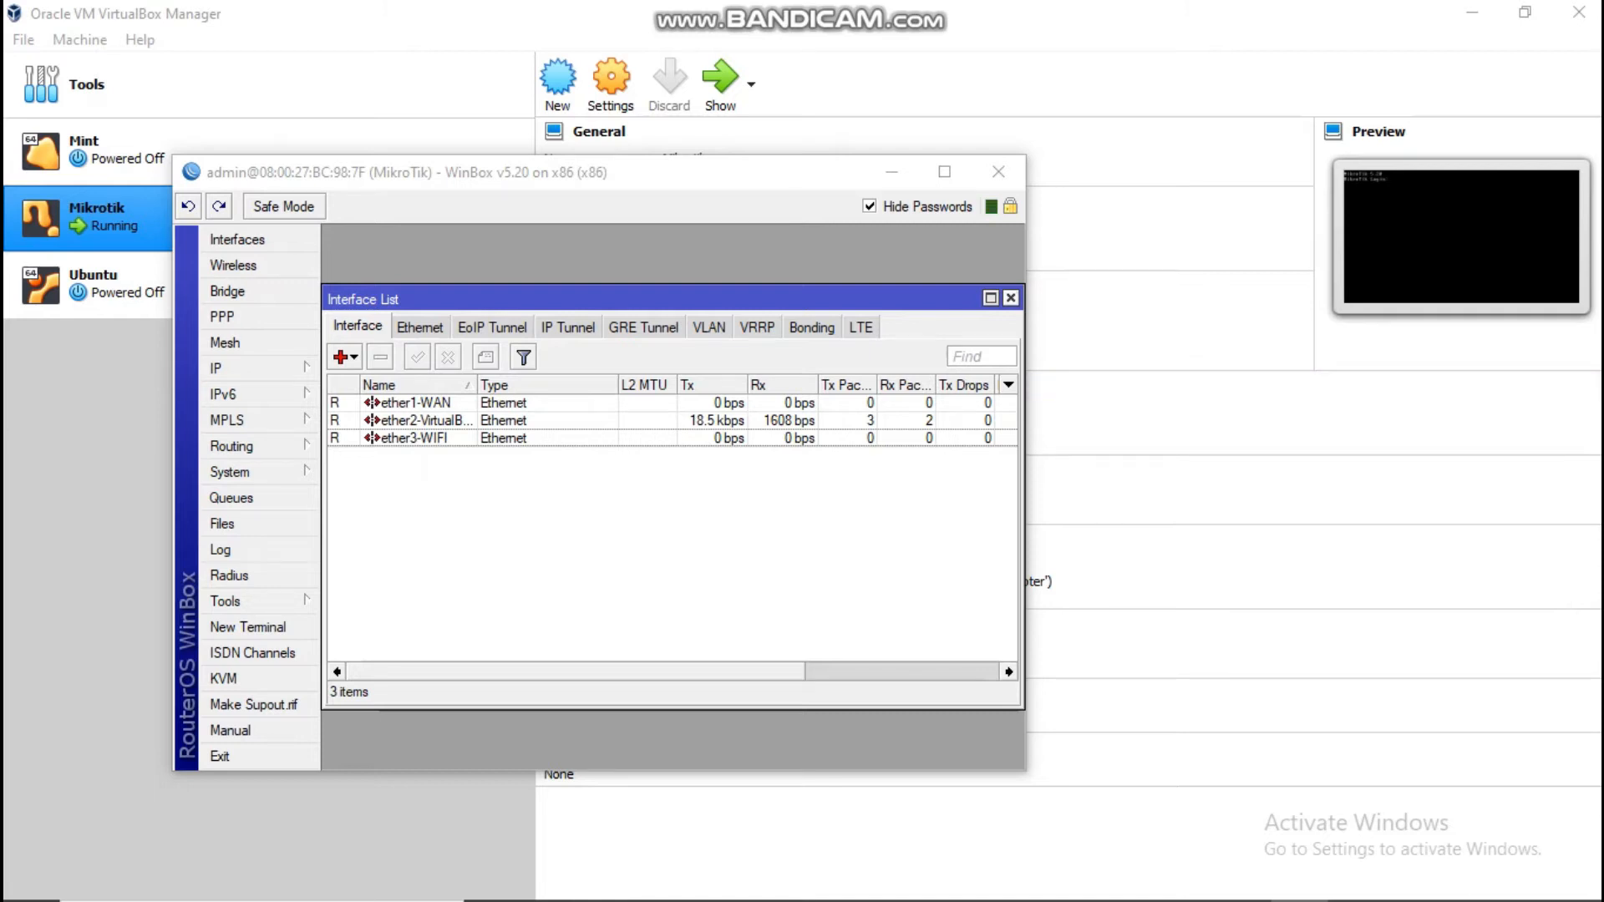
click(1011, 297)
mouse_move(1571, 899)
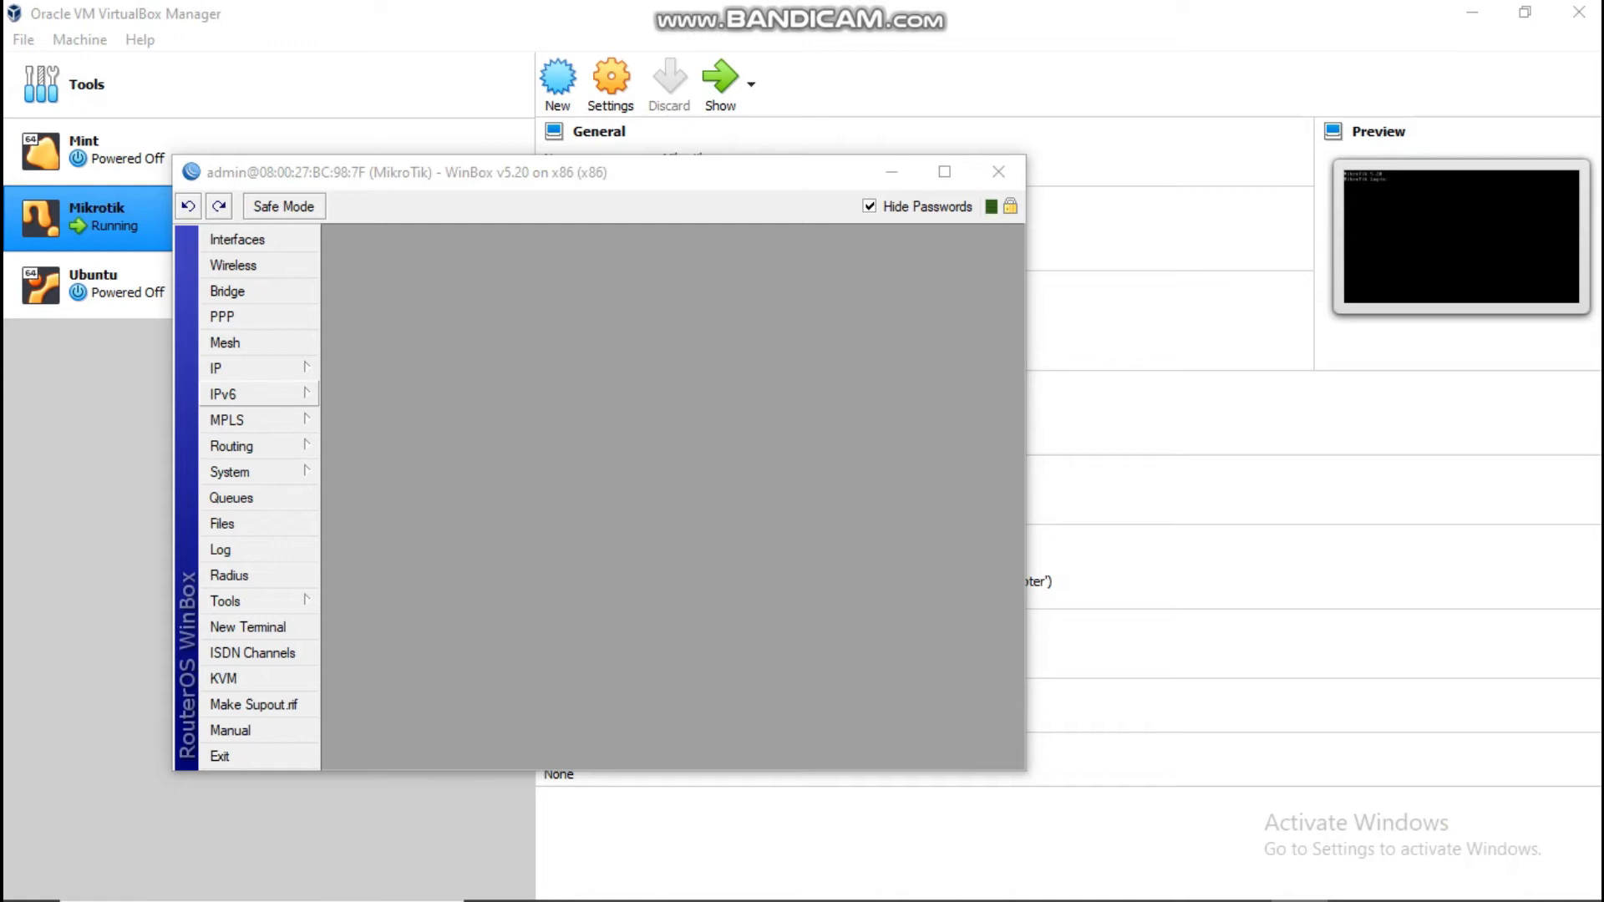
click(251, 368)
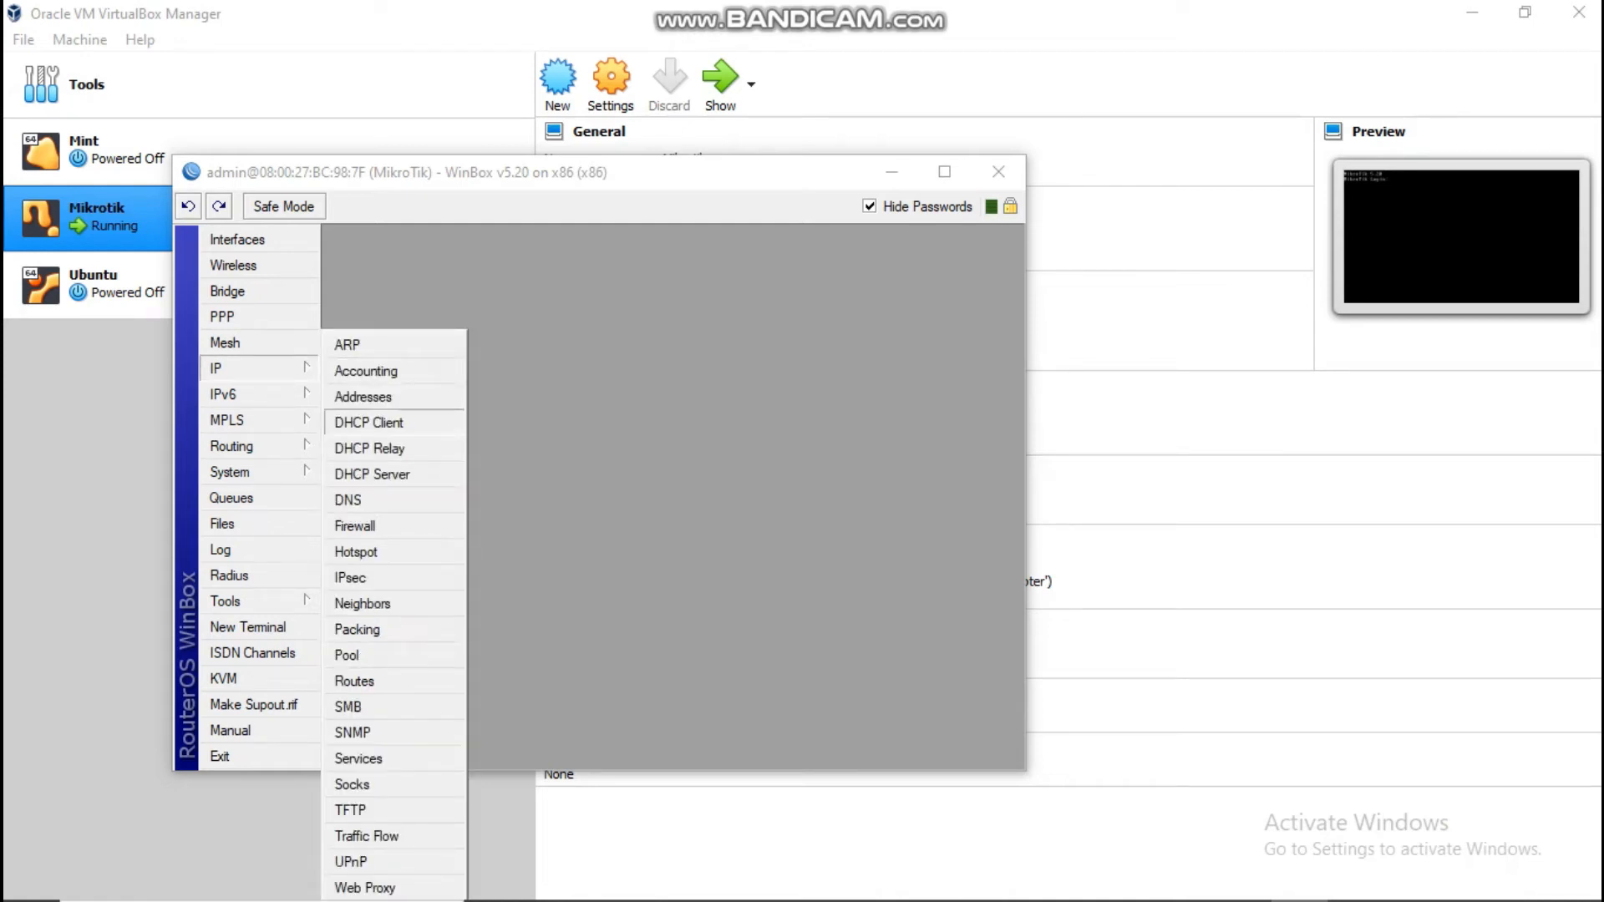
Step: Add a DHCP client on ether1-WAN, which obtains the address 10.0.2.15/24
click(369, 422)
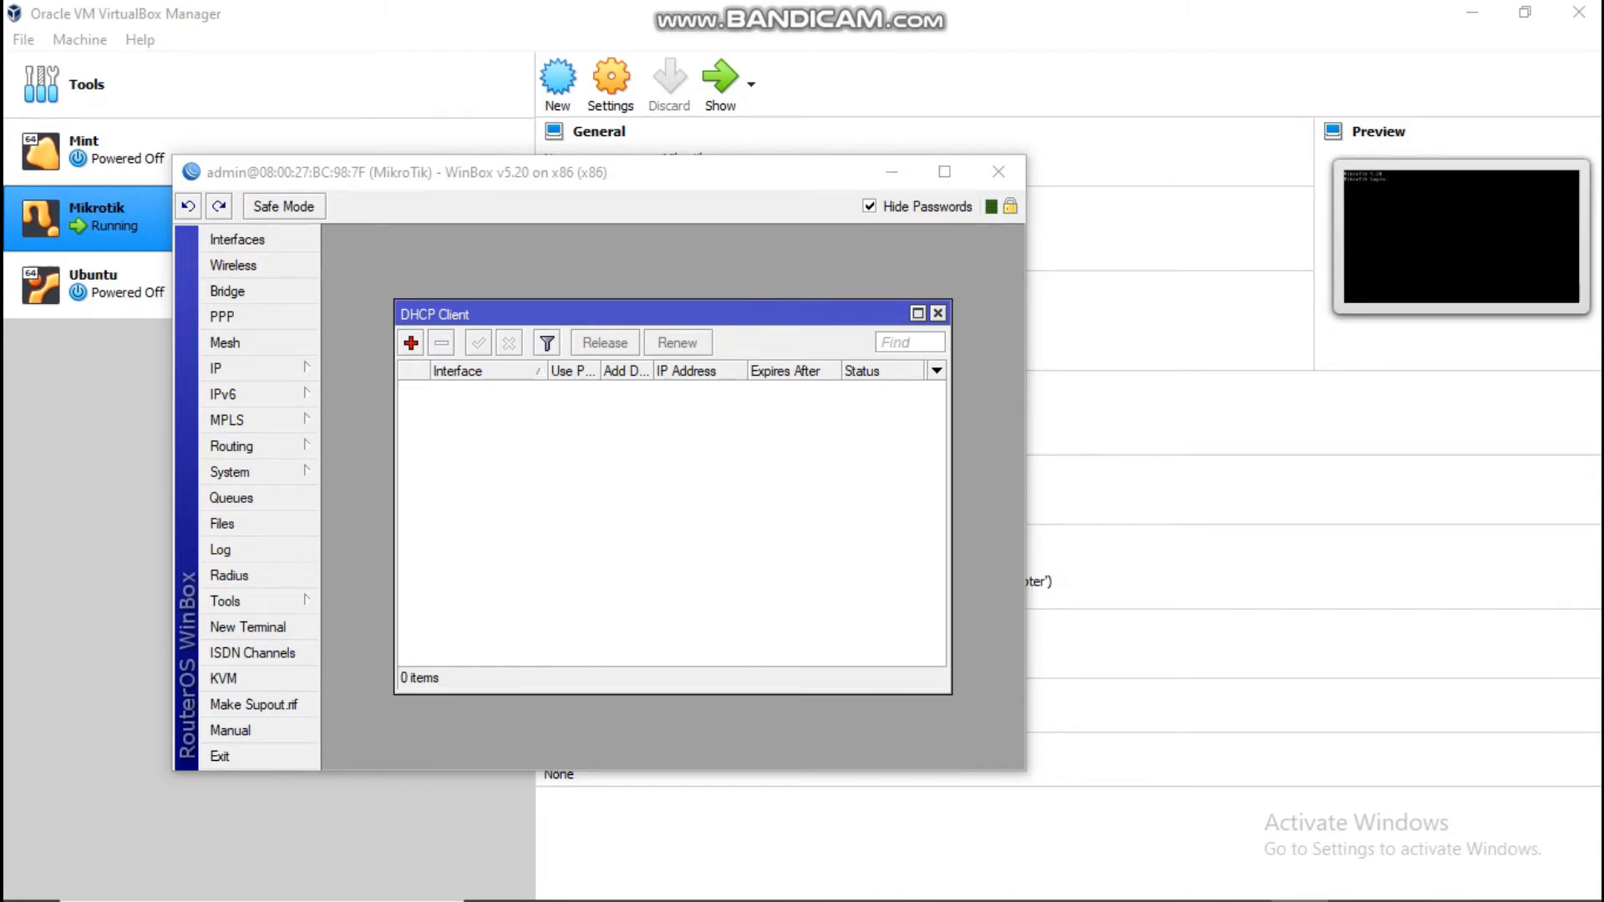
click(410, 343)
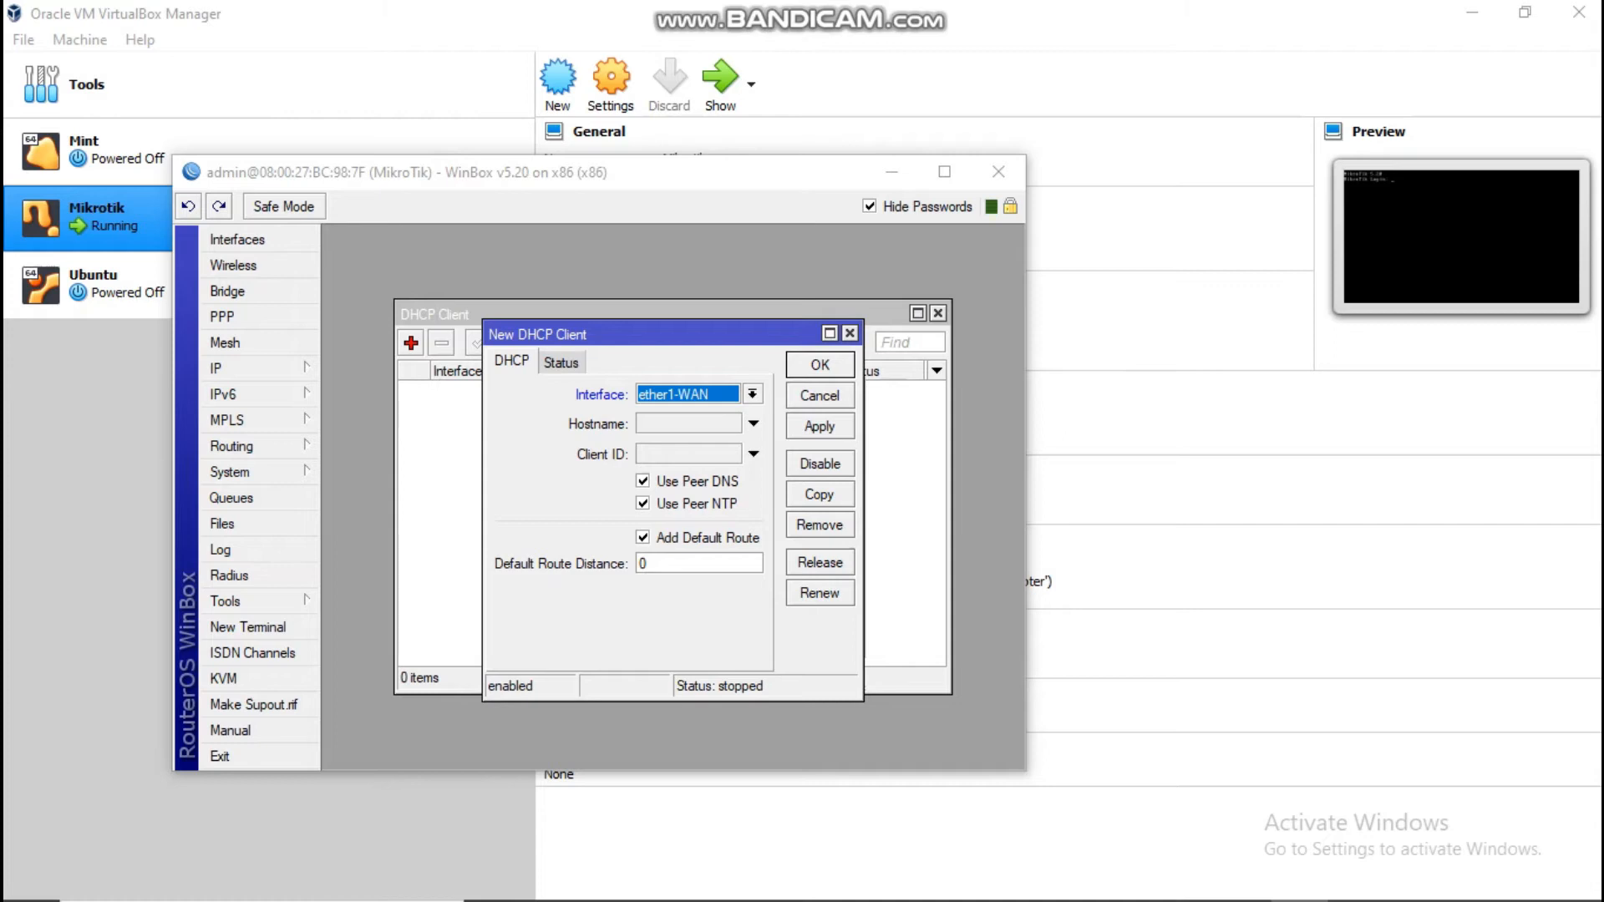
click(820, 365)
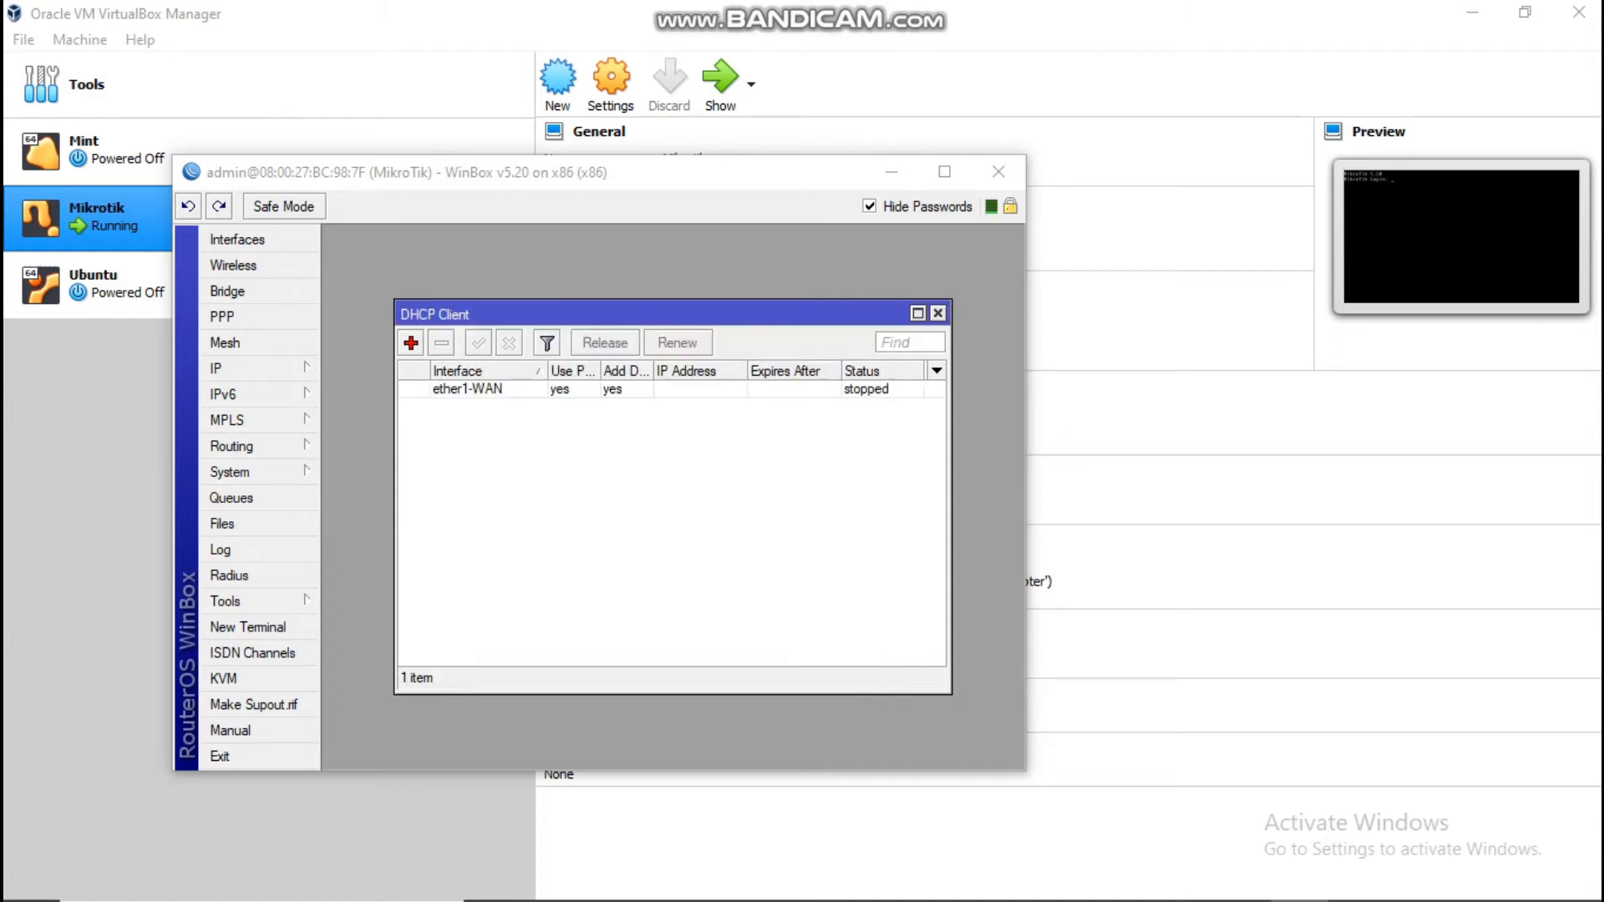
click(693, 390)
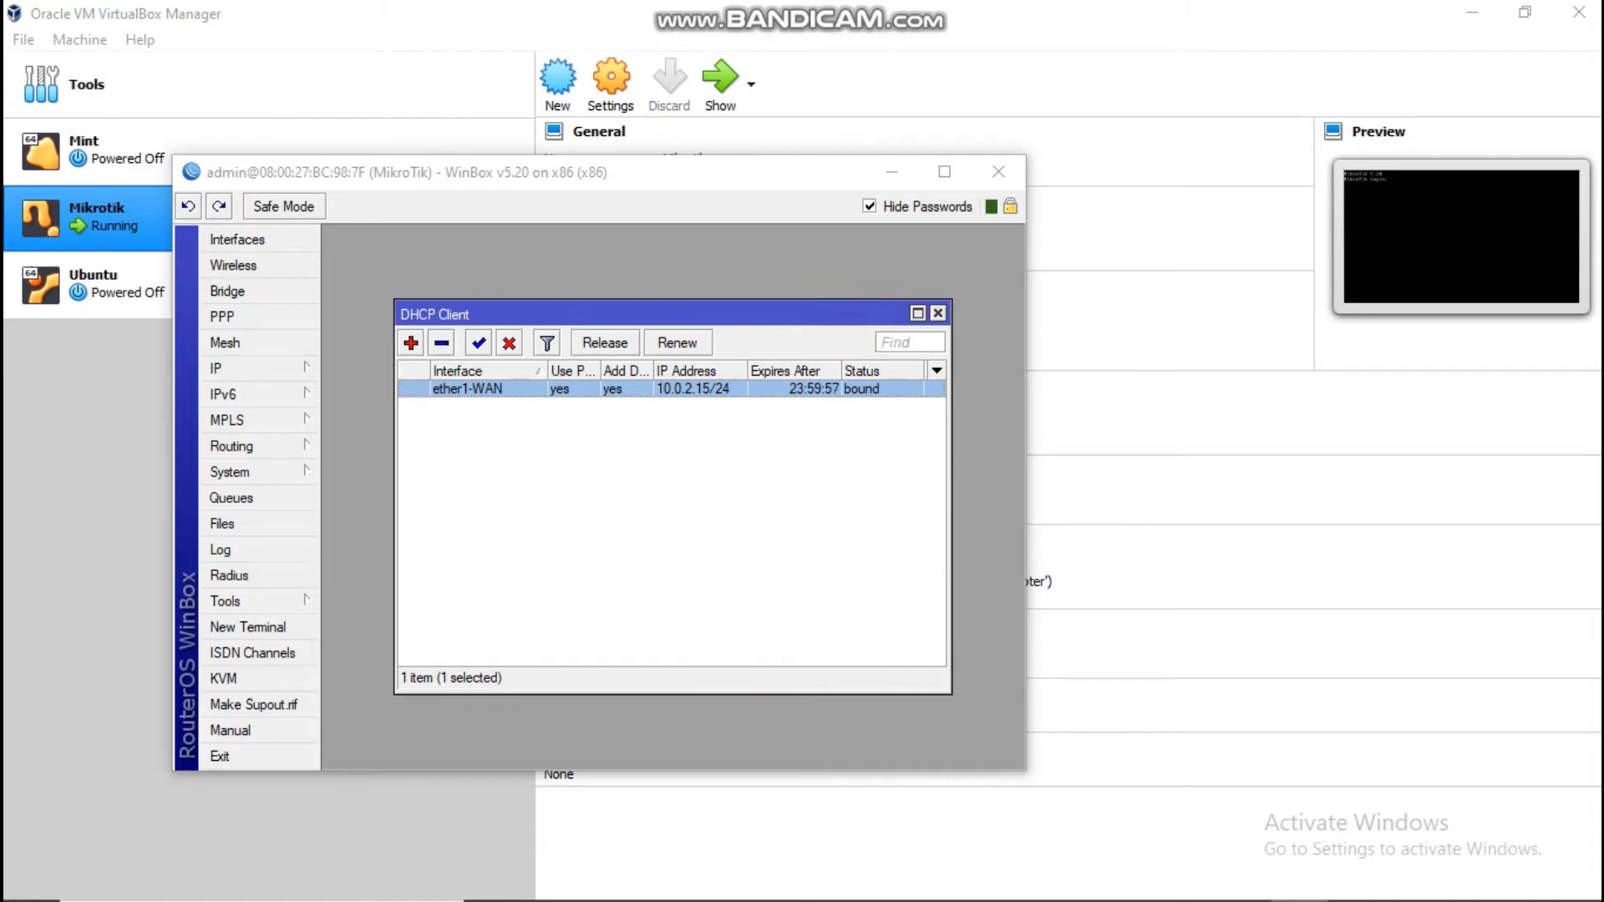
click(248, 627)
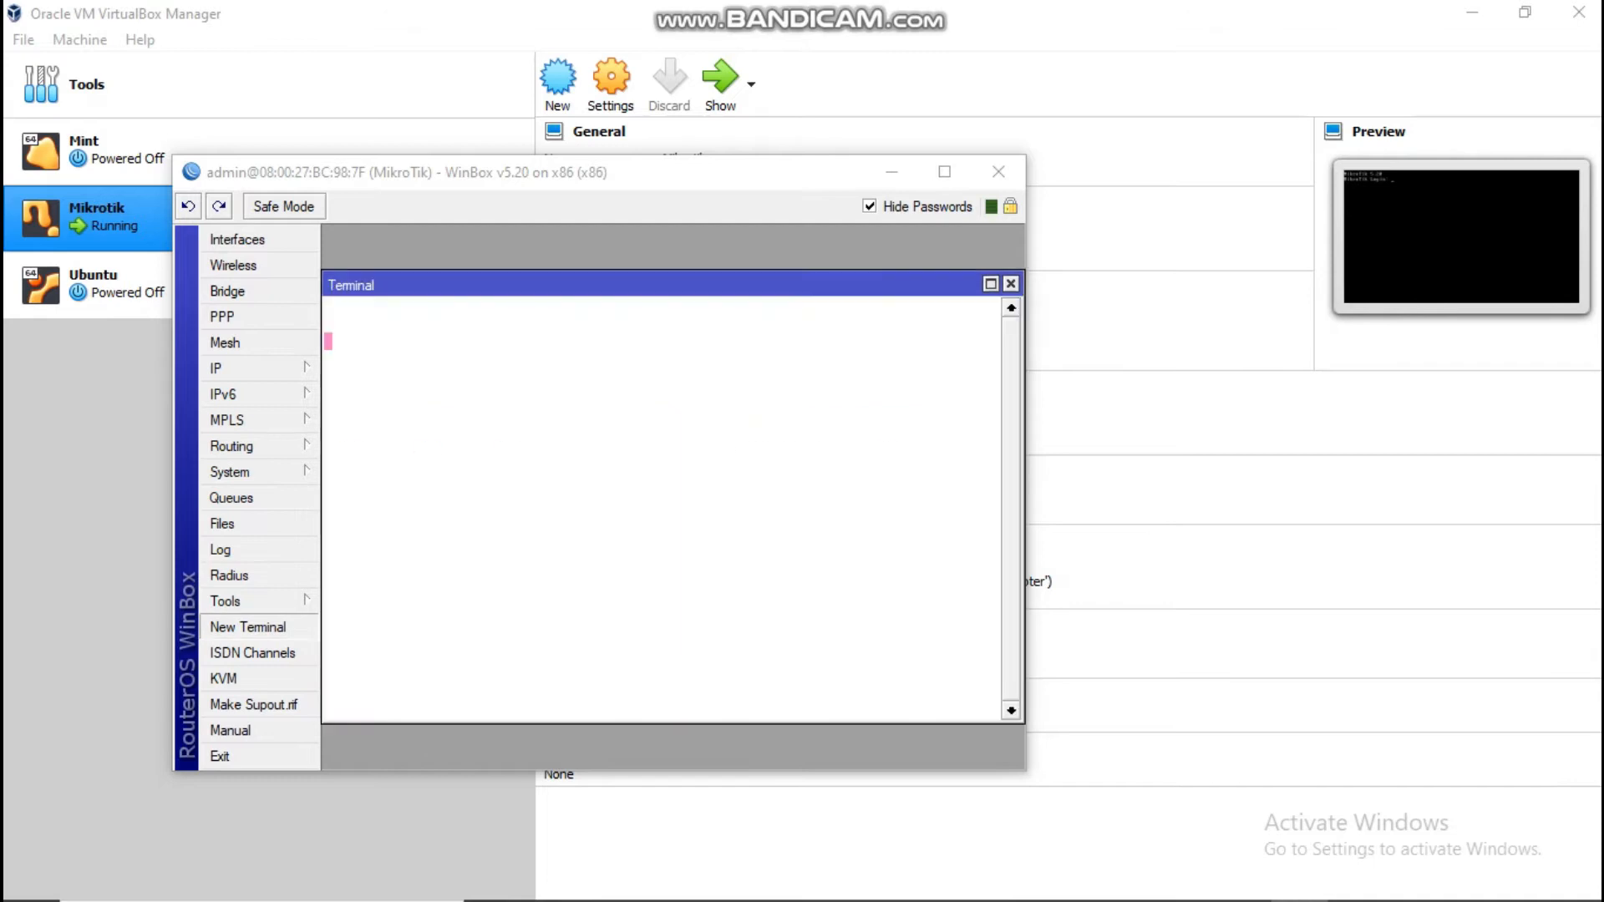
Step: Ping google.com from the router terminal, getting replies from 172.217.194.138
text(PING)
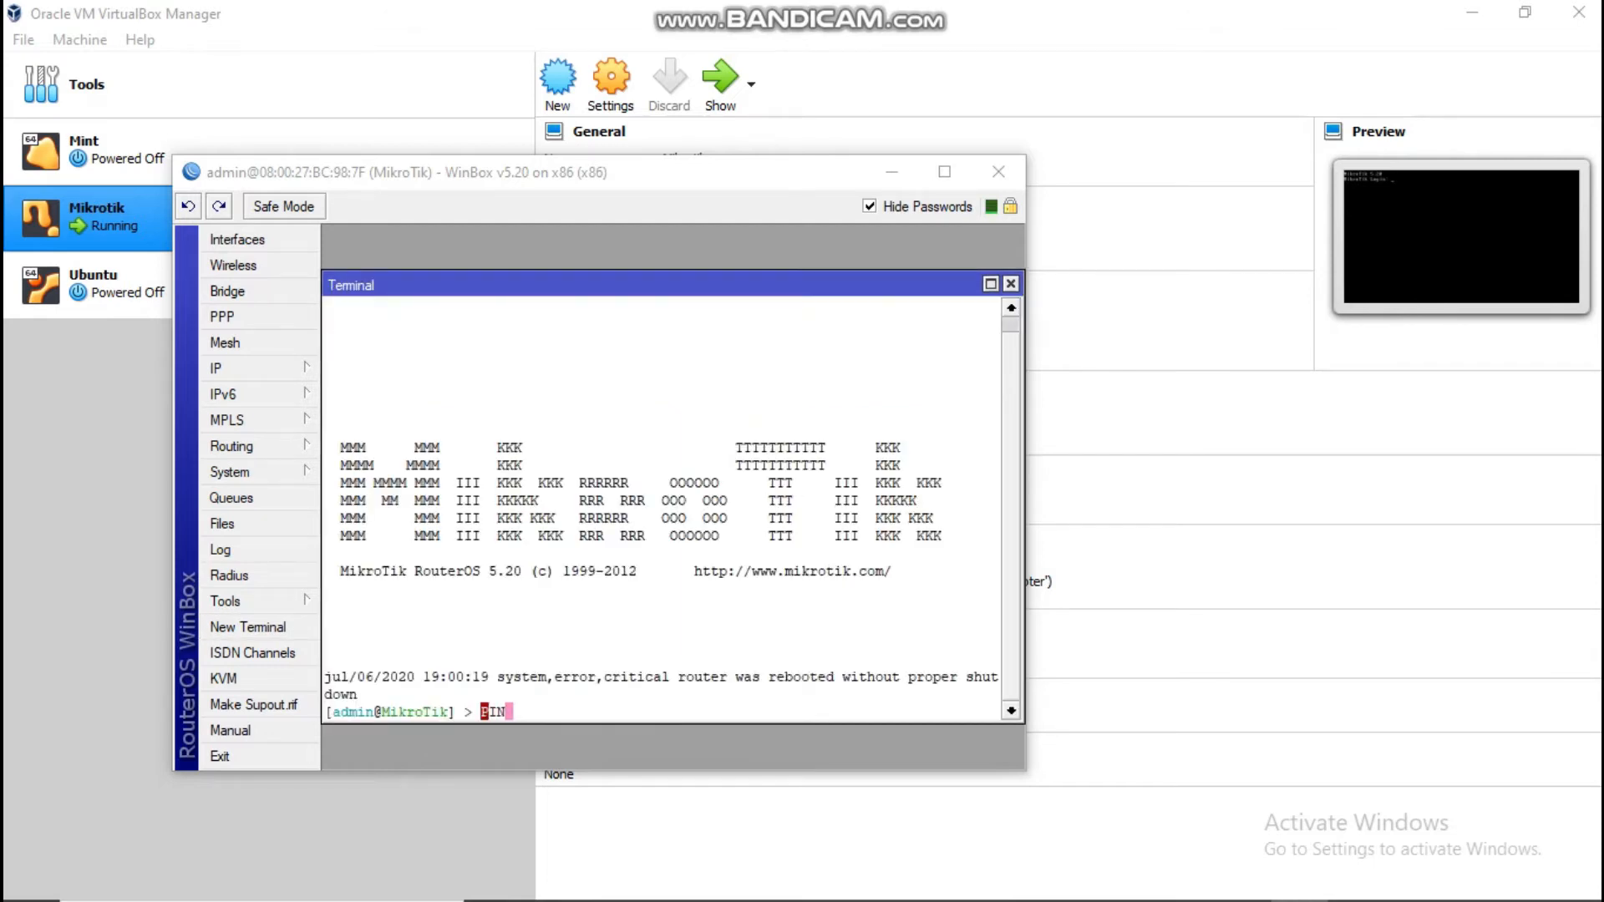
key(BackSpace)
key(BackSpace)
key(BackSpace)
key(BackSpace)
key(BackSpace)
text(ping google.com)
key(Return)
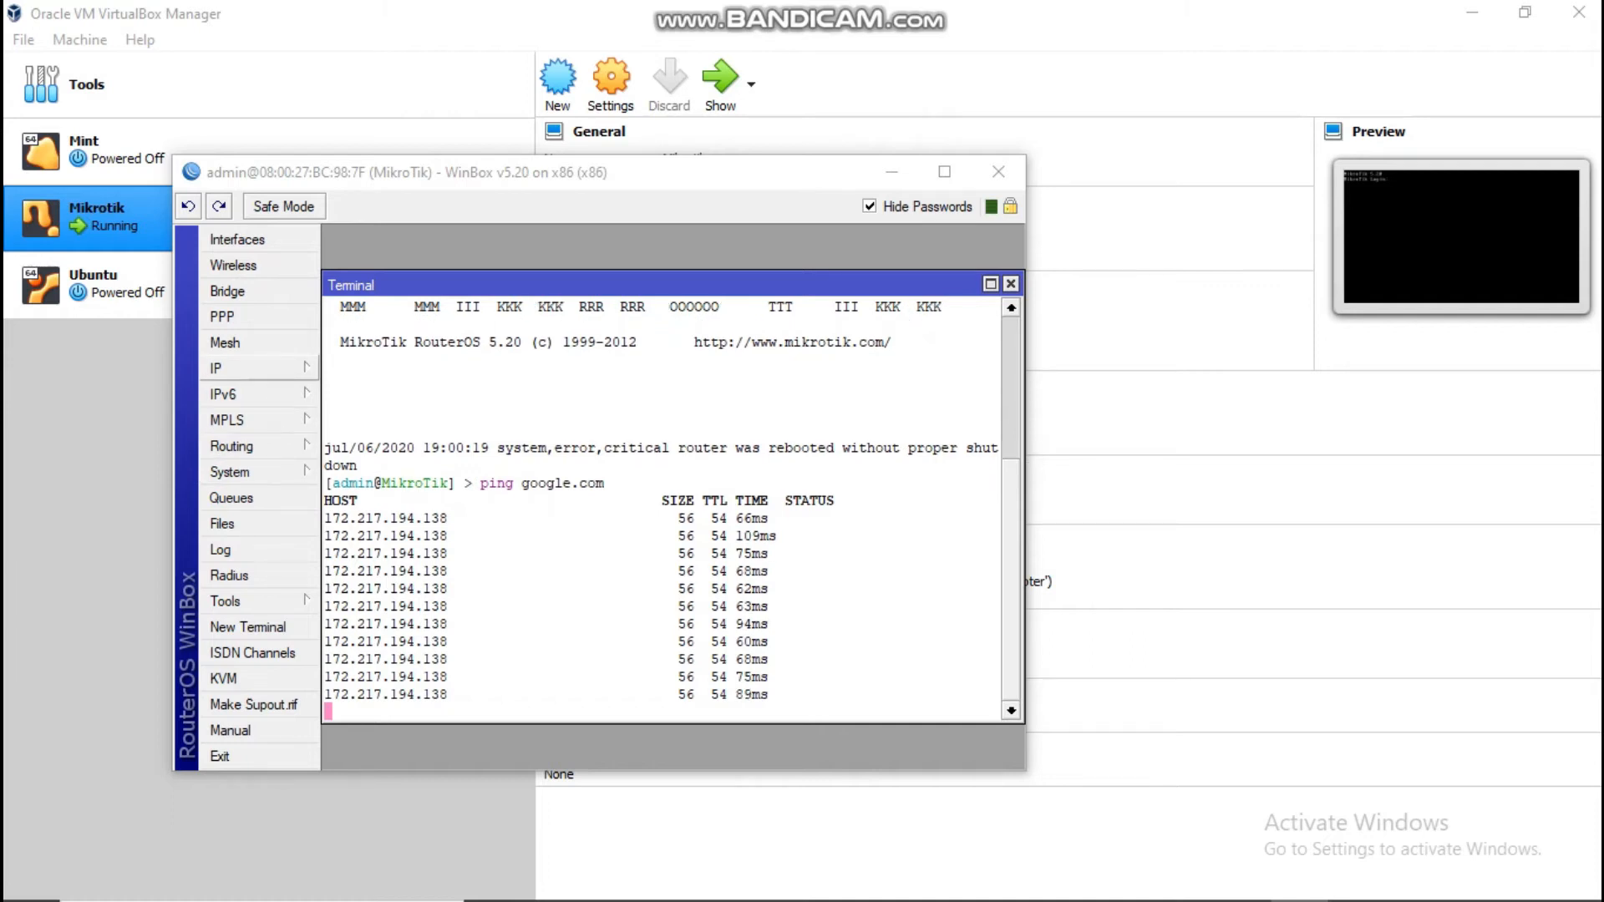
click(243, 368)
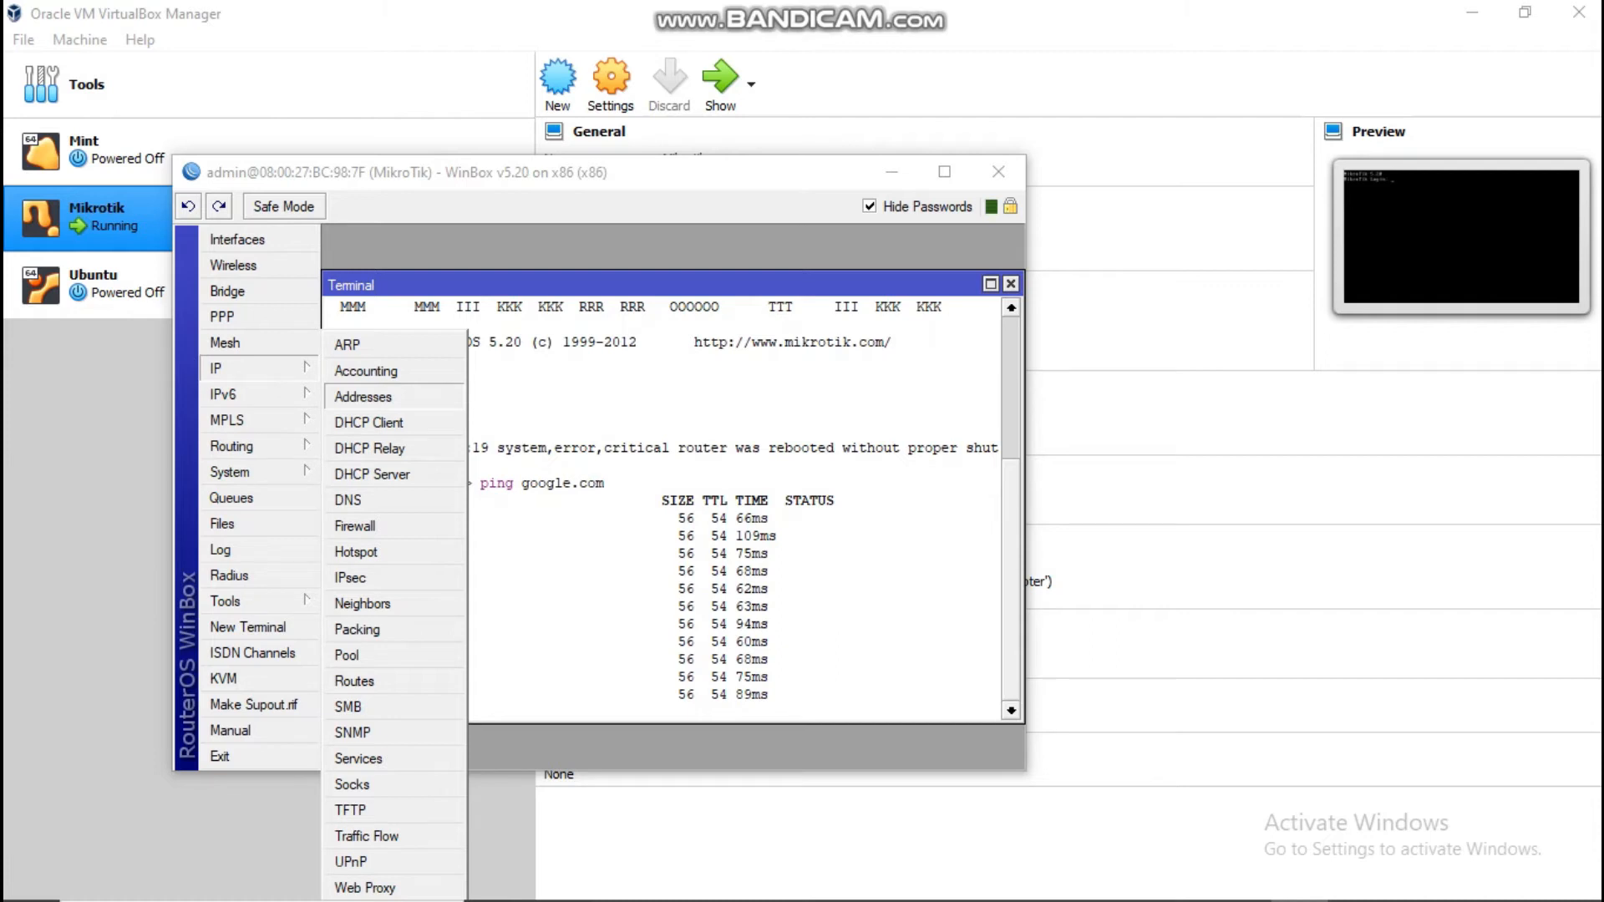
Step: Add the static address 192.168.107.1/24 on interface ether3-WIFI
click(363, 396)
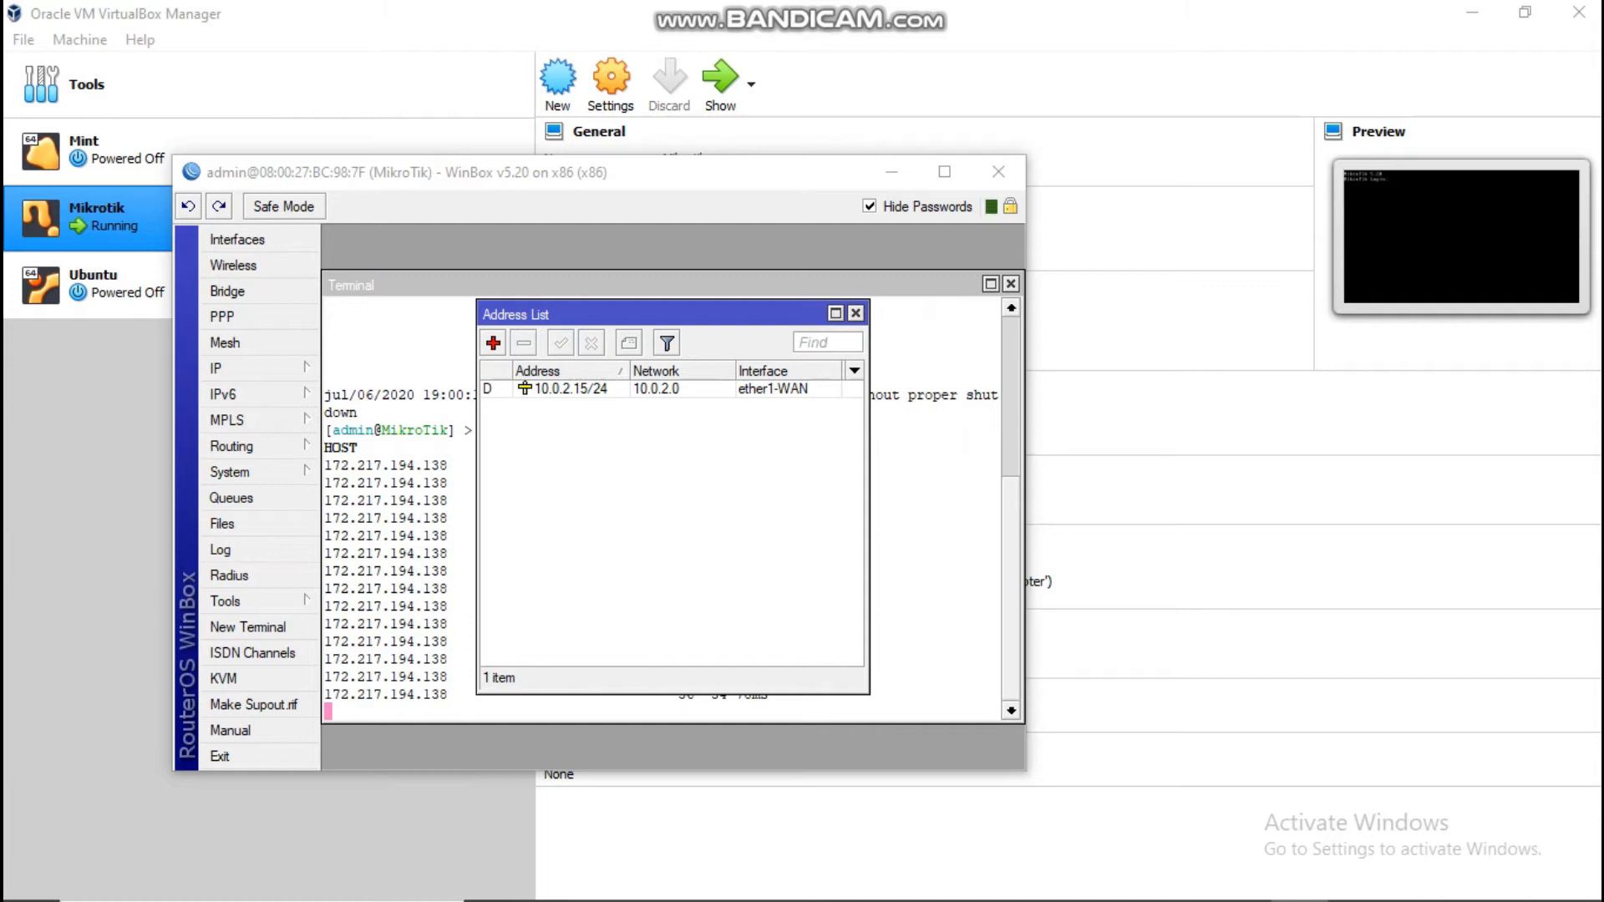
click(493, 344)
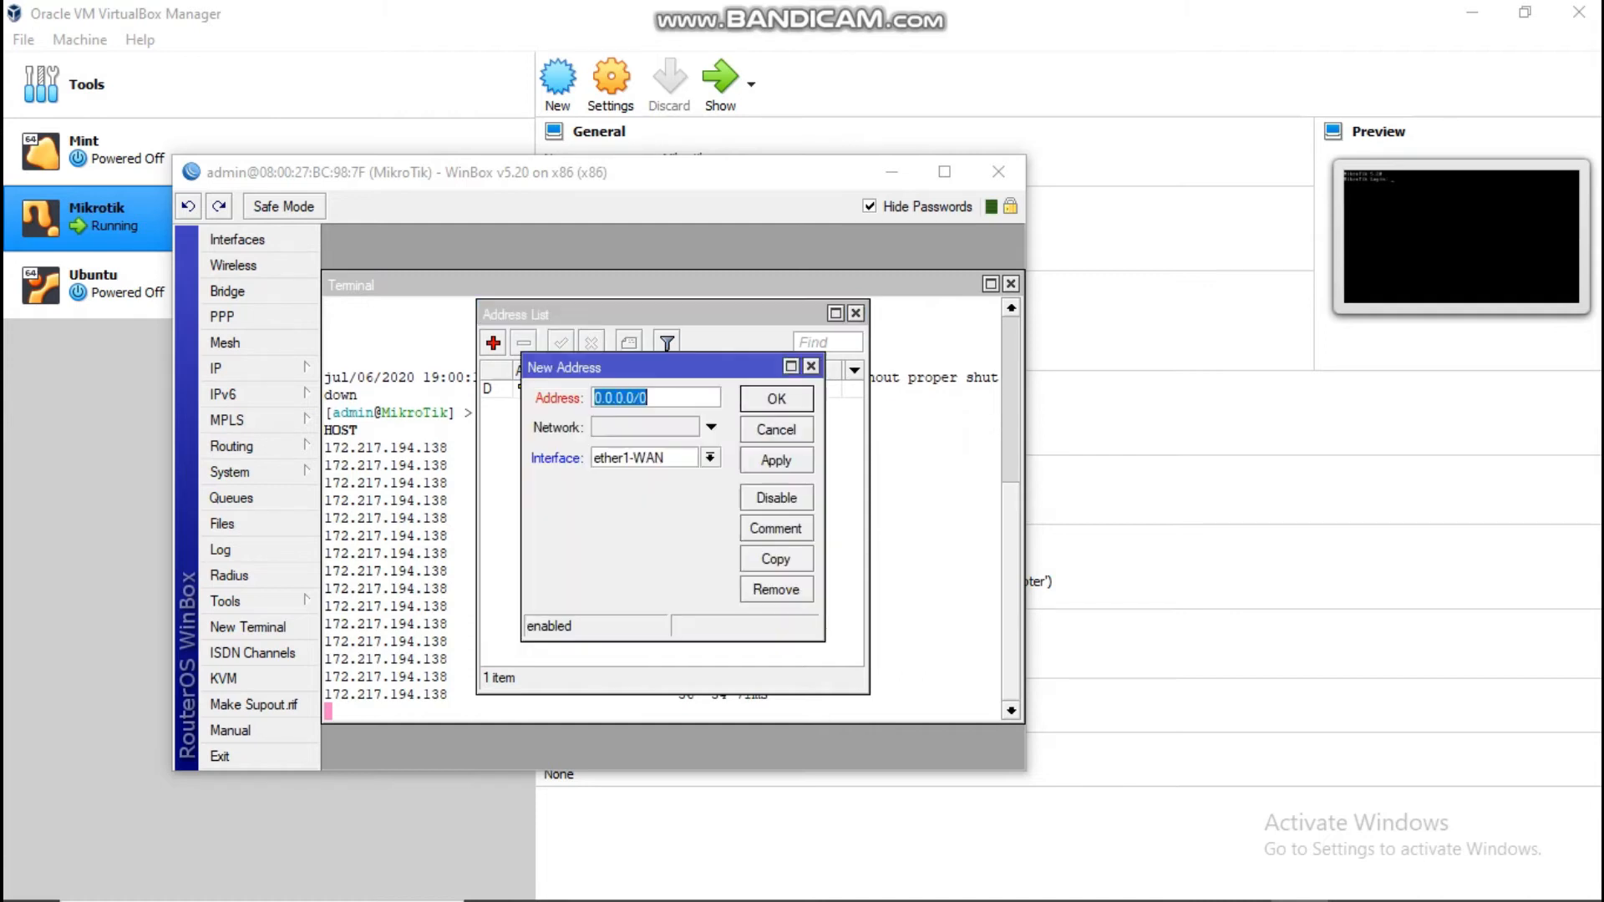
click(655, 398)
key(BackSpace)
key(BackSpace)
key(BackSpace)
key(BackSpace)
key(BackSpace)
key(BackSpace)
key(BackSpace)
key(BackSpace)
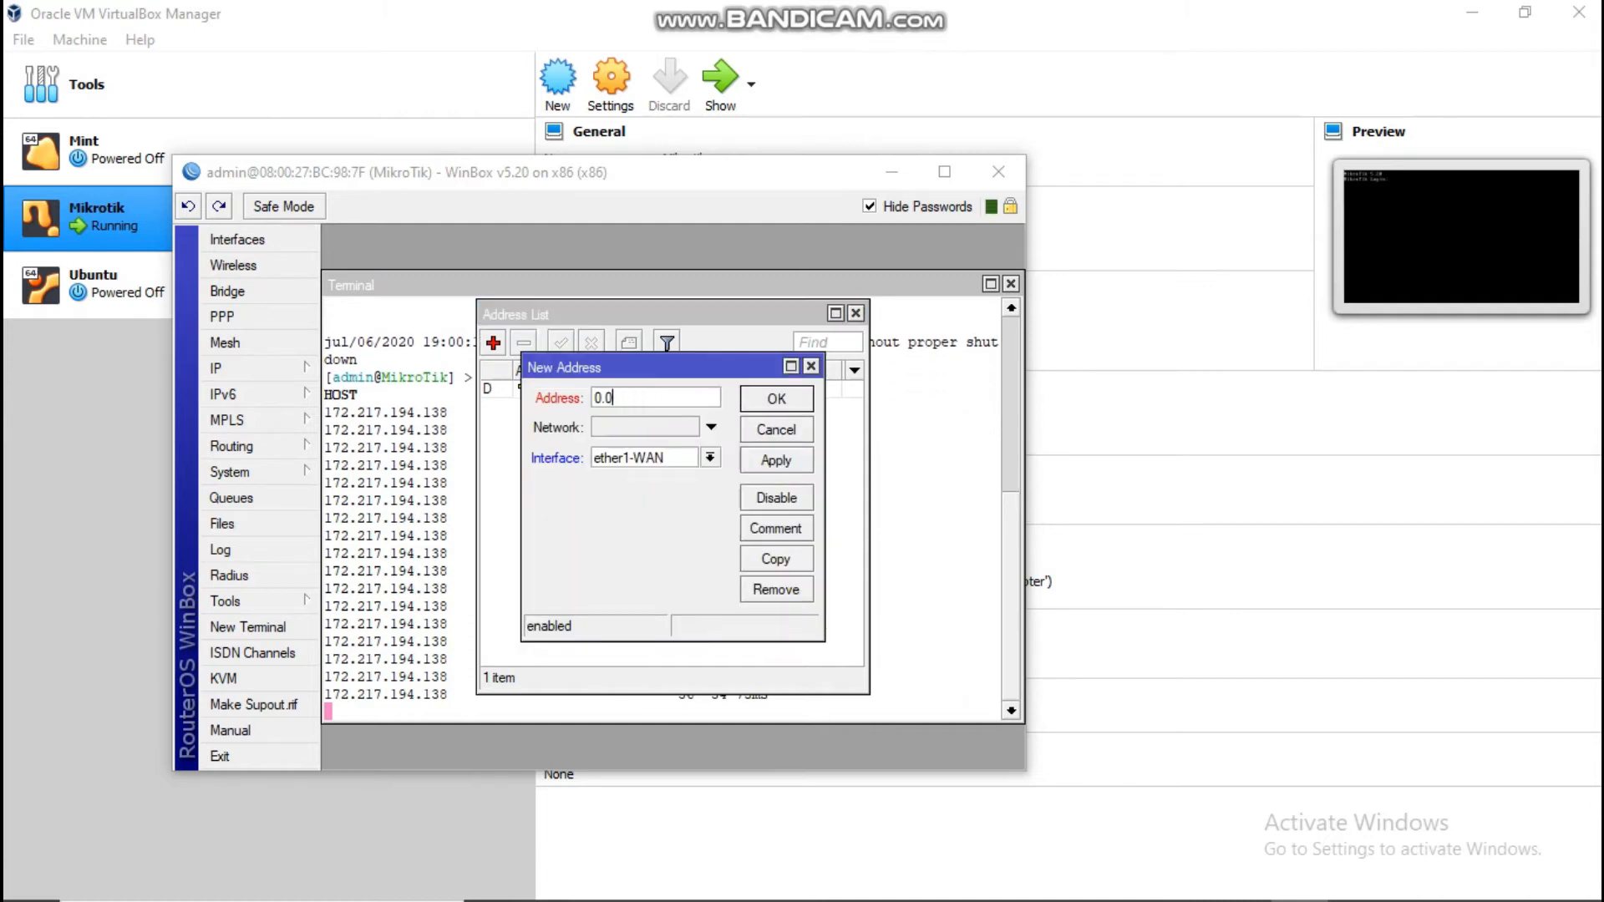
key(BackSpace)
text(10)
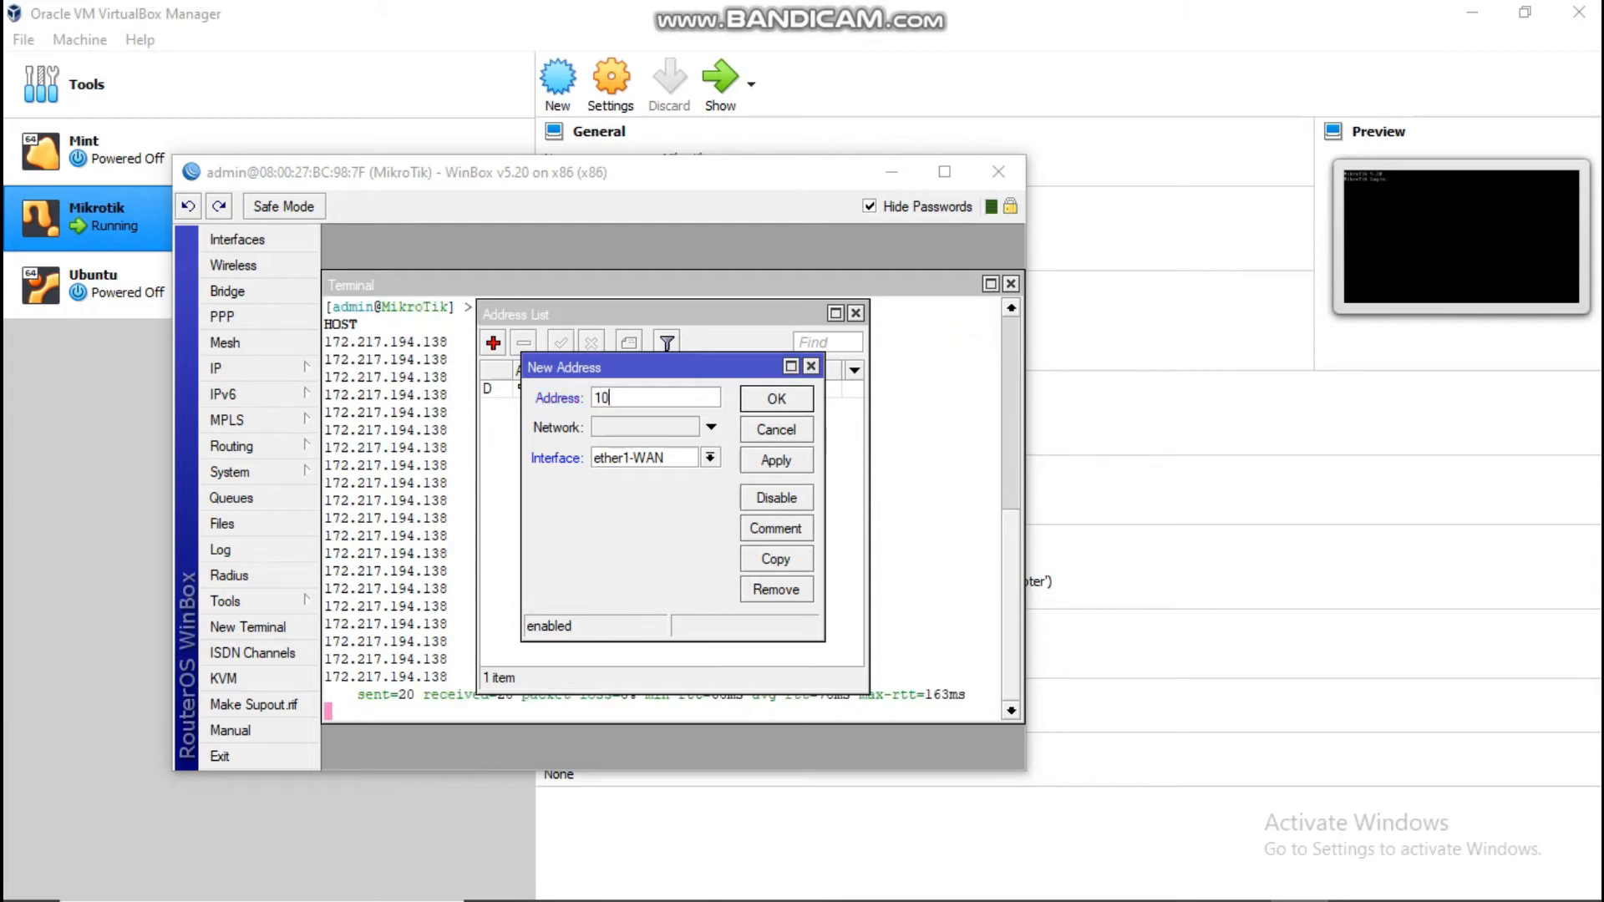
key(BackSpace)
text(92)
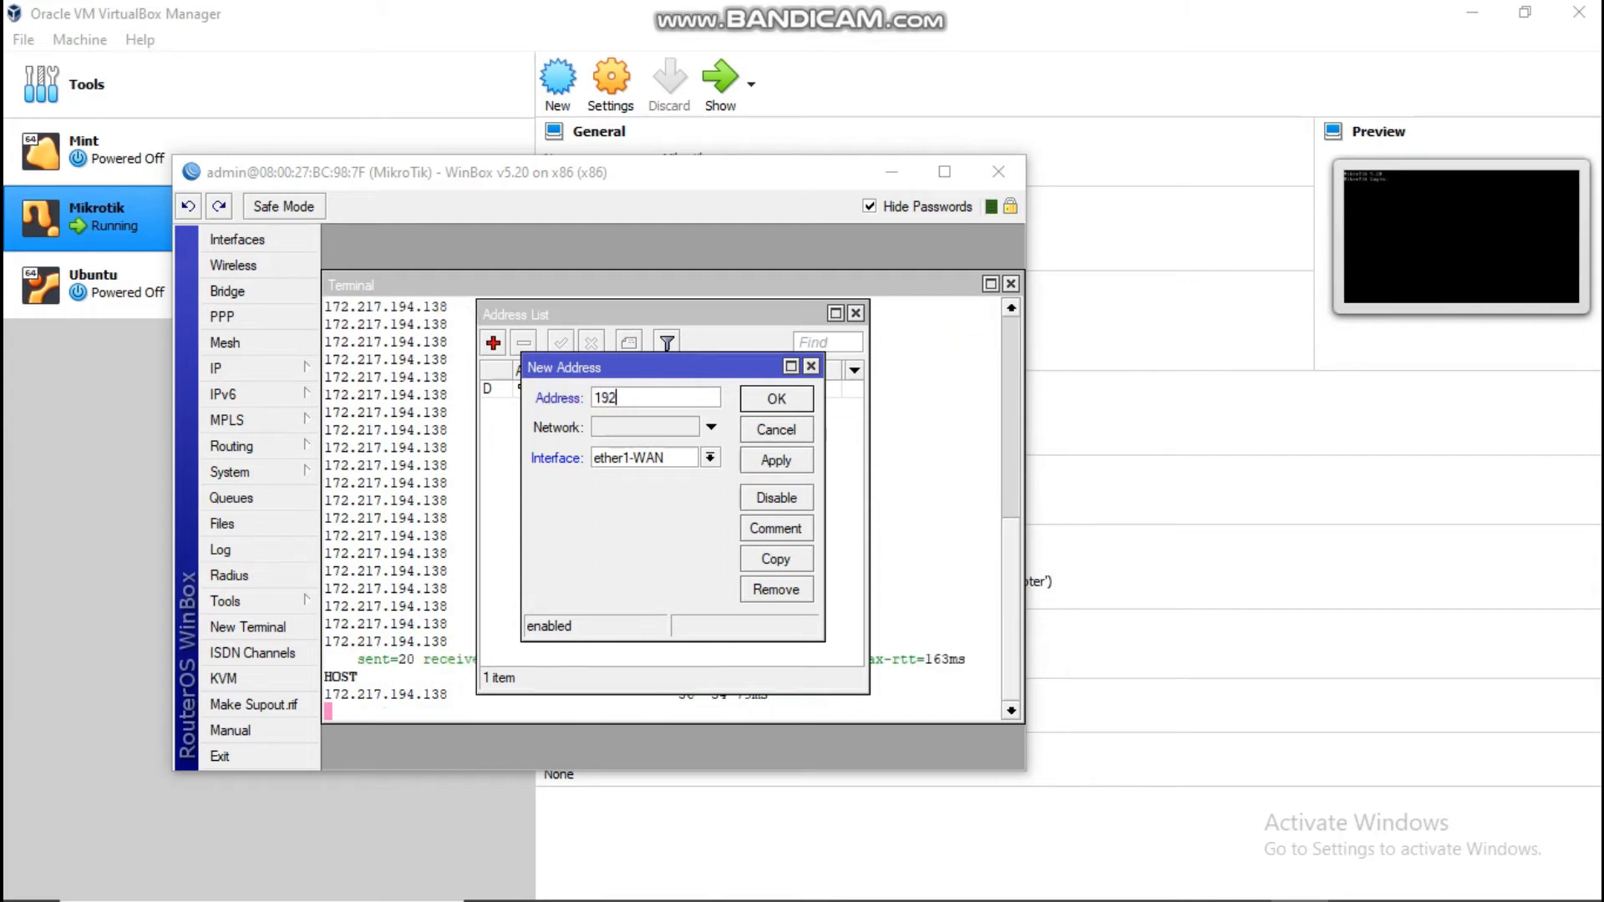
text(.1)
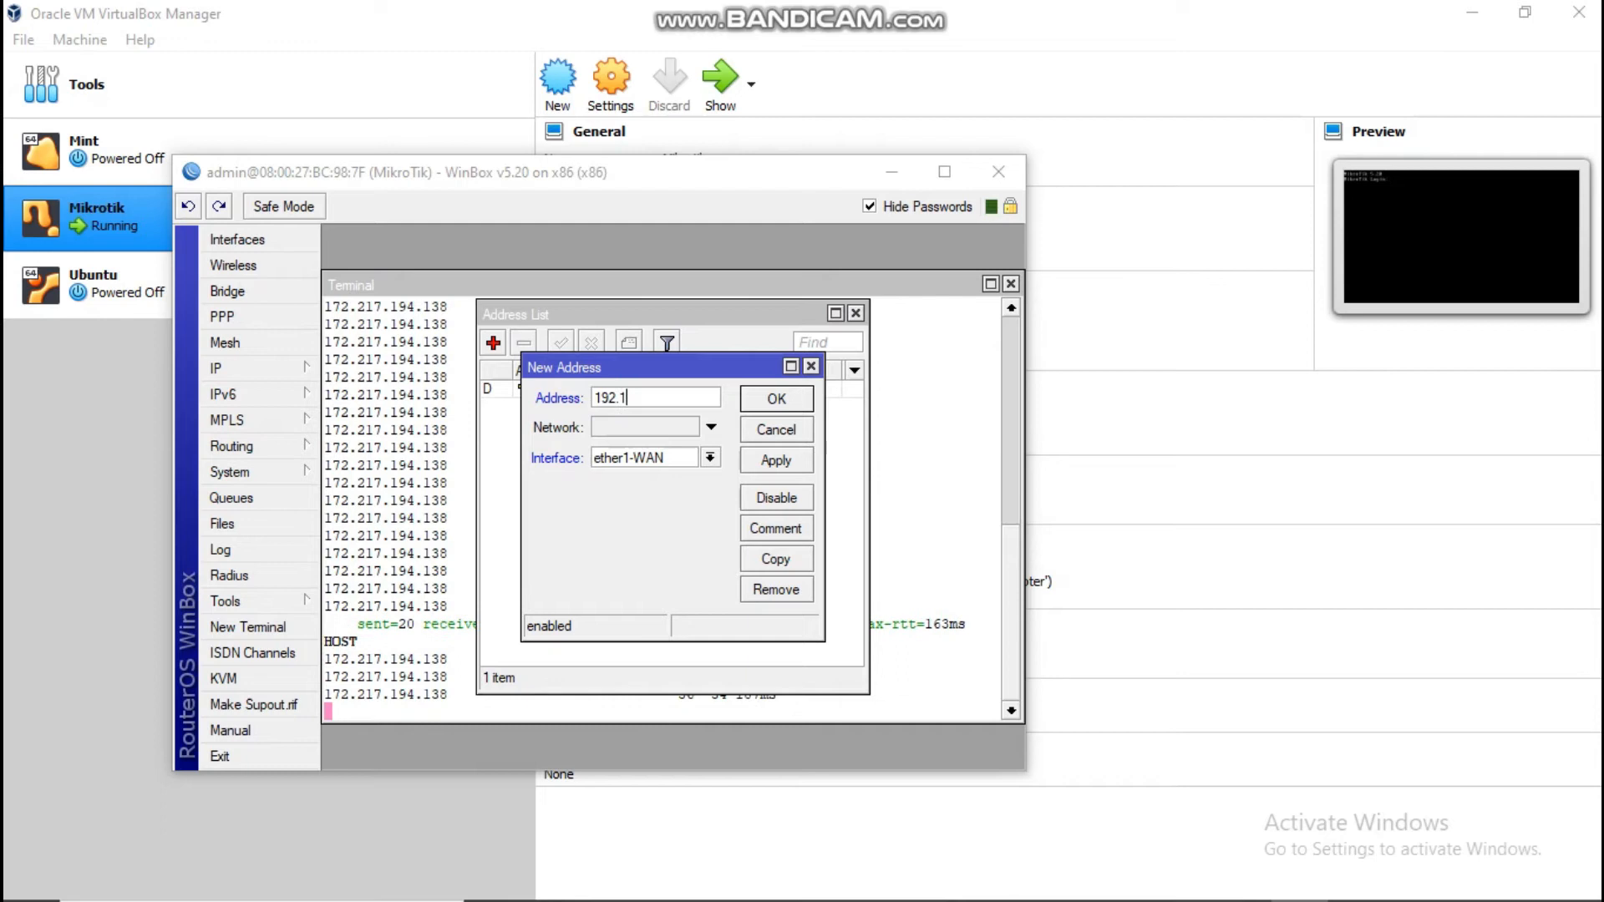
text(68.1)
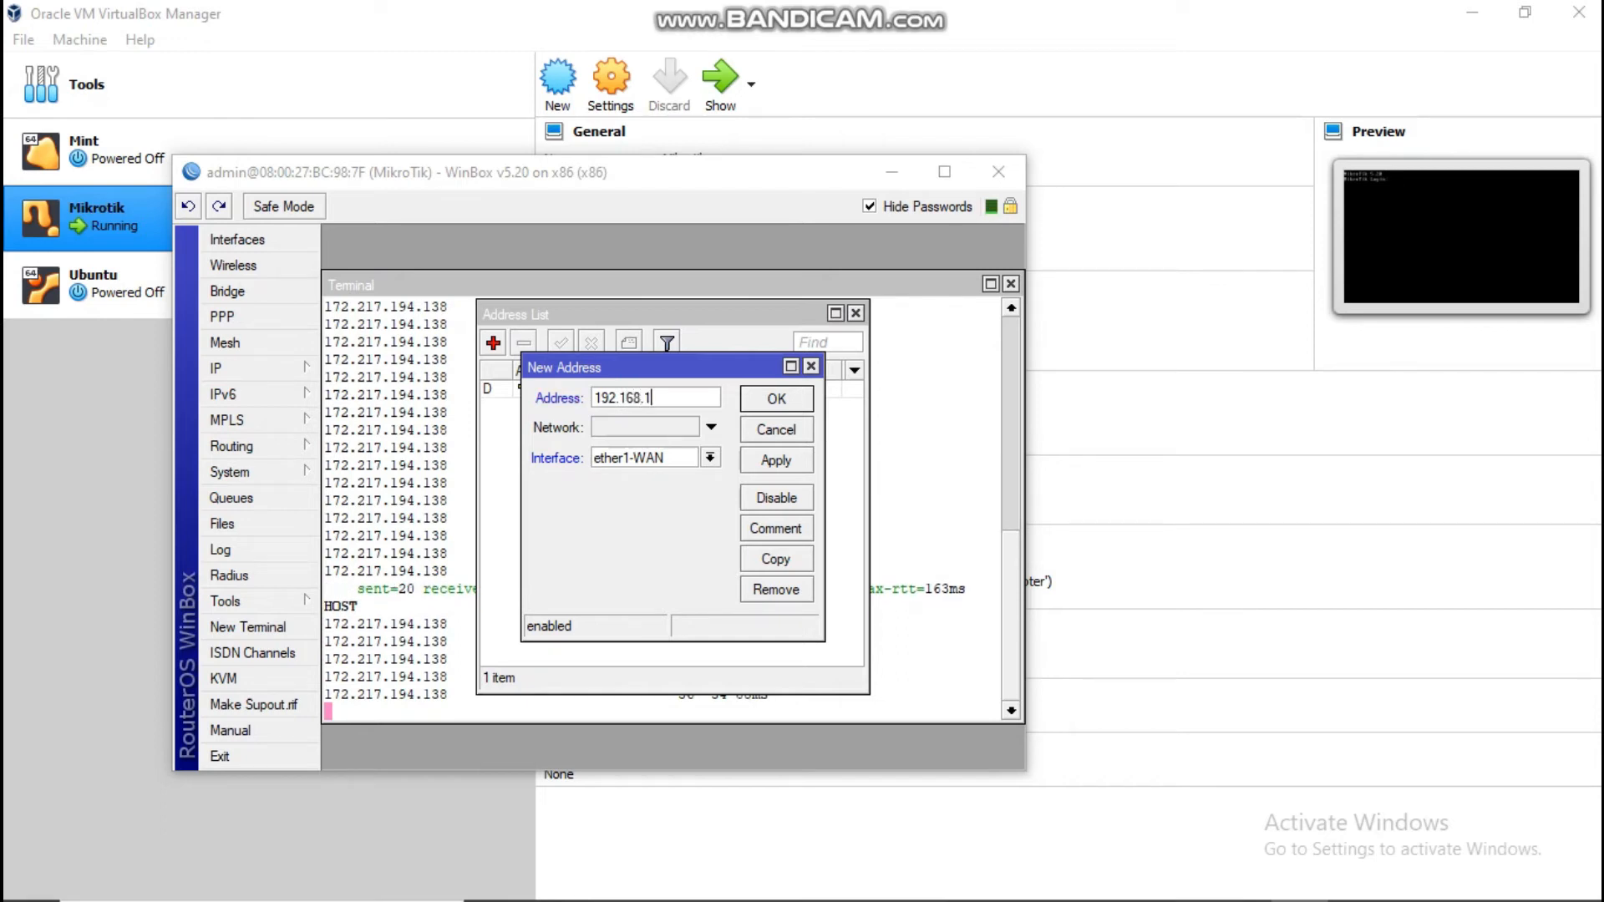
text(07)
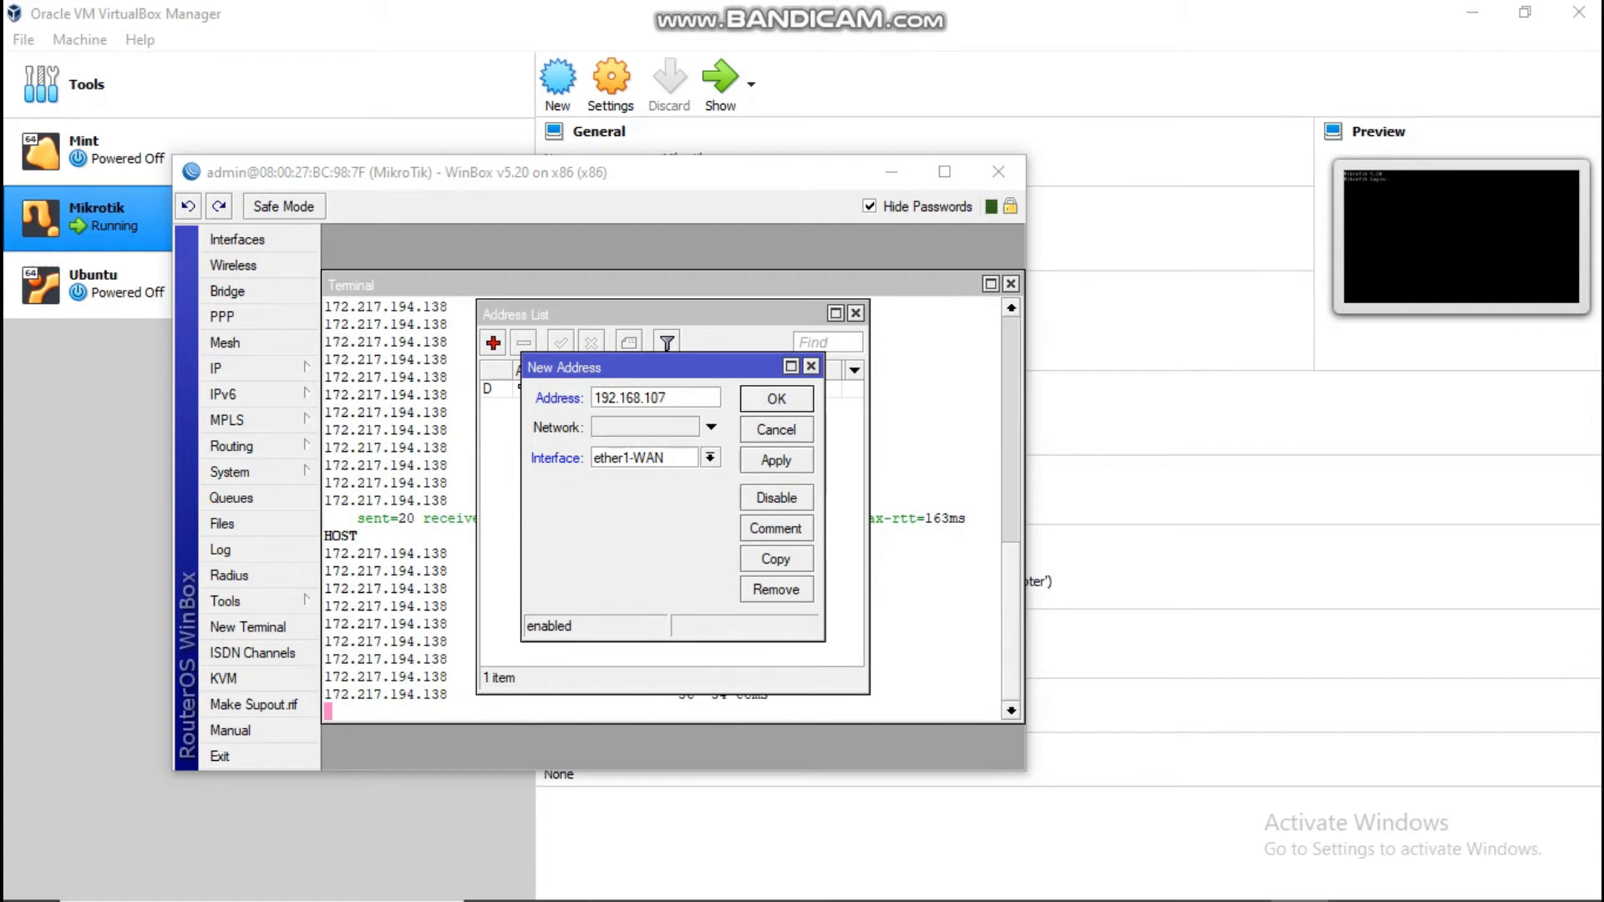
text(.1/)
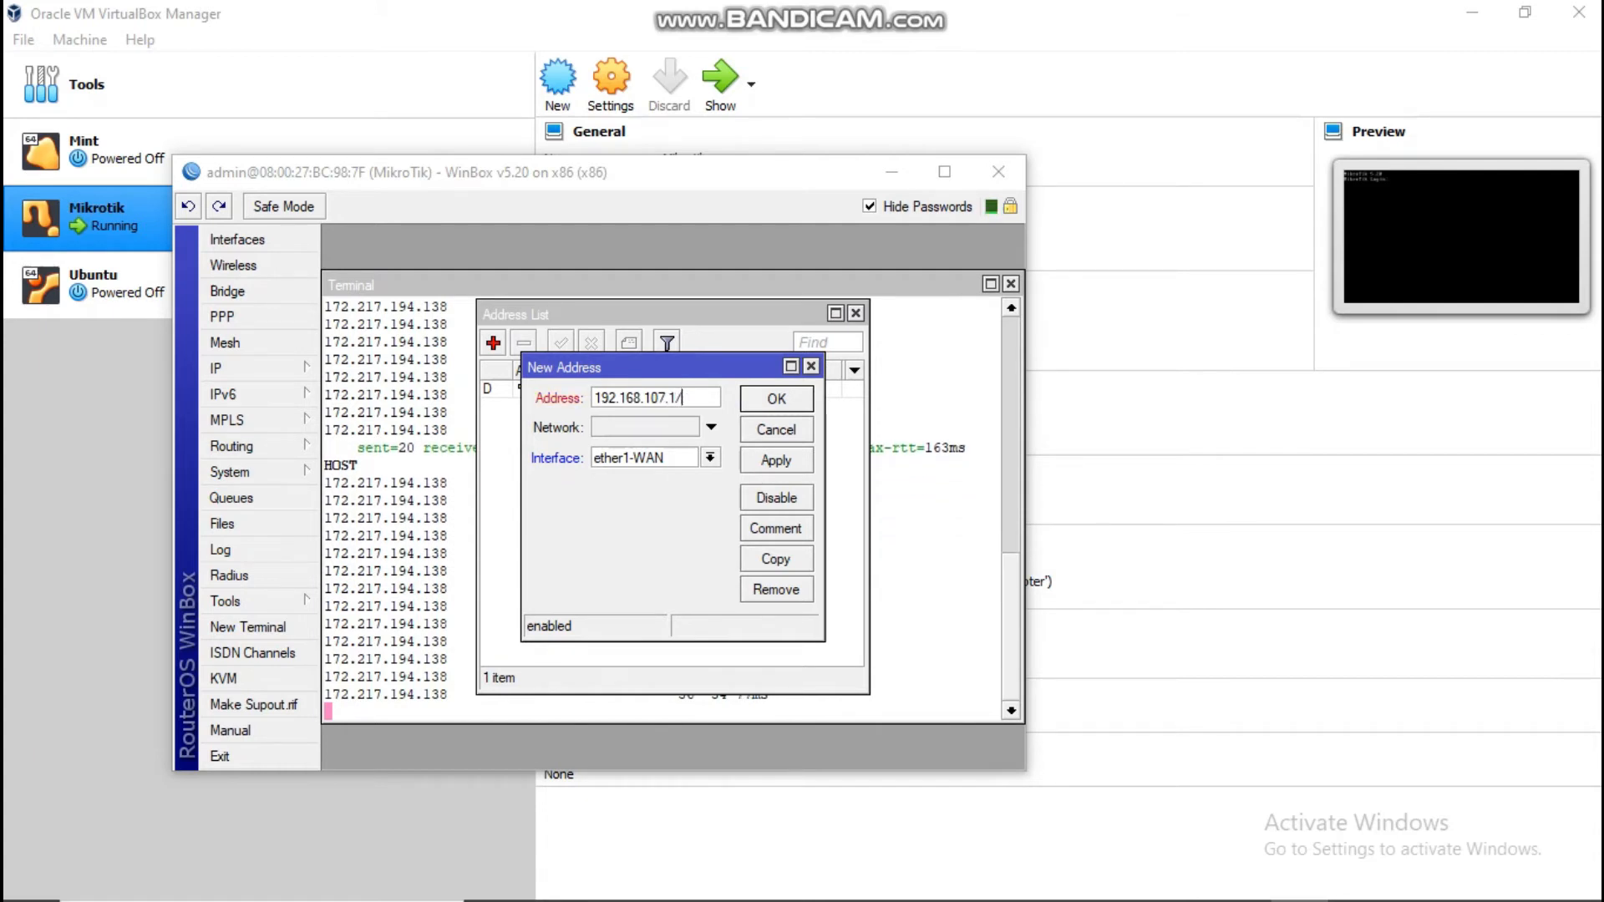
text(24)
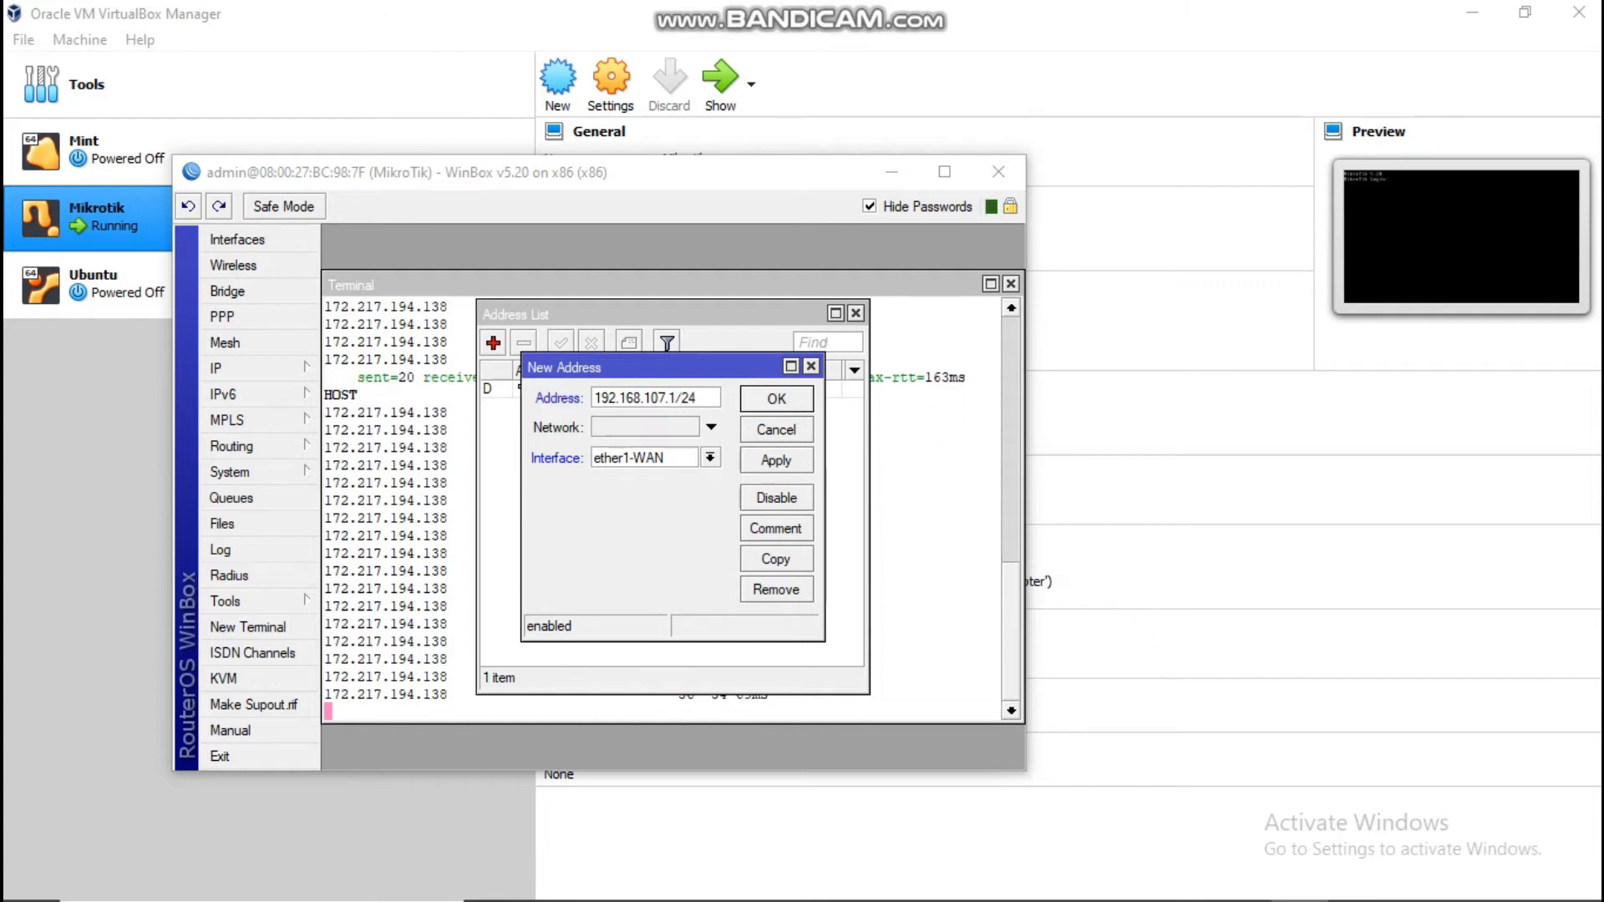
click(710, 457)
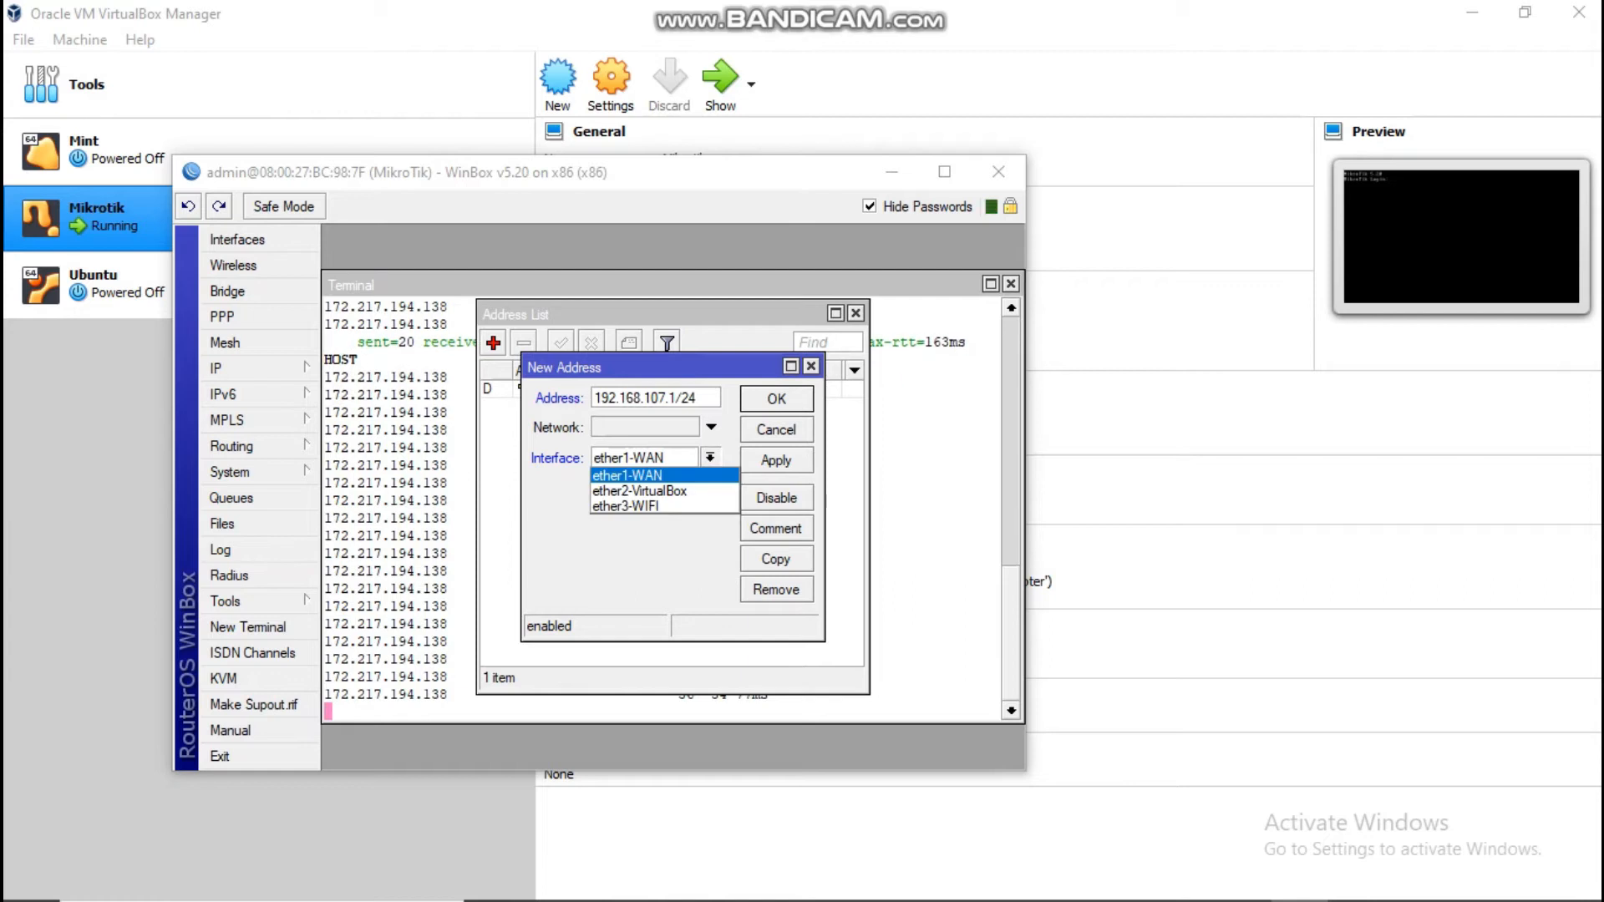
click(627, 506)
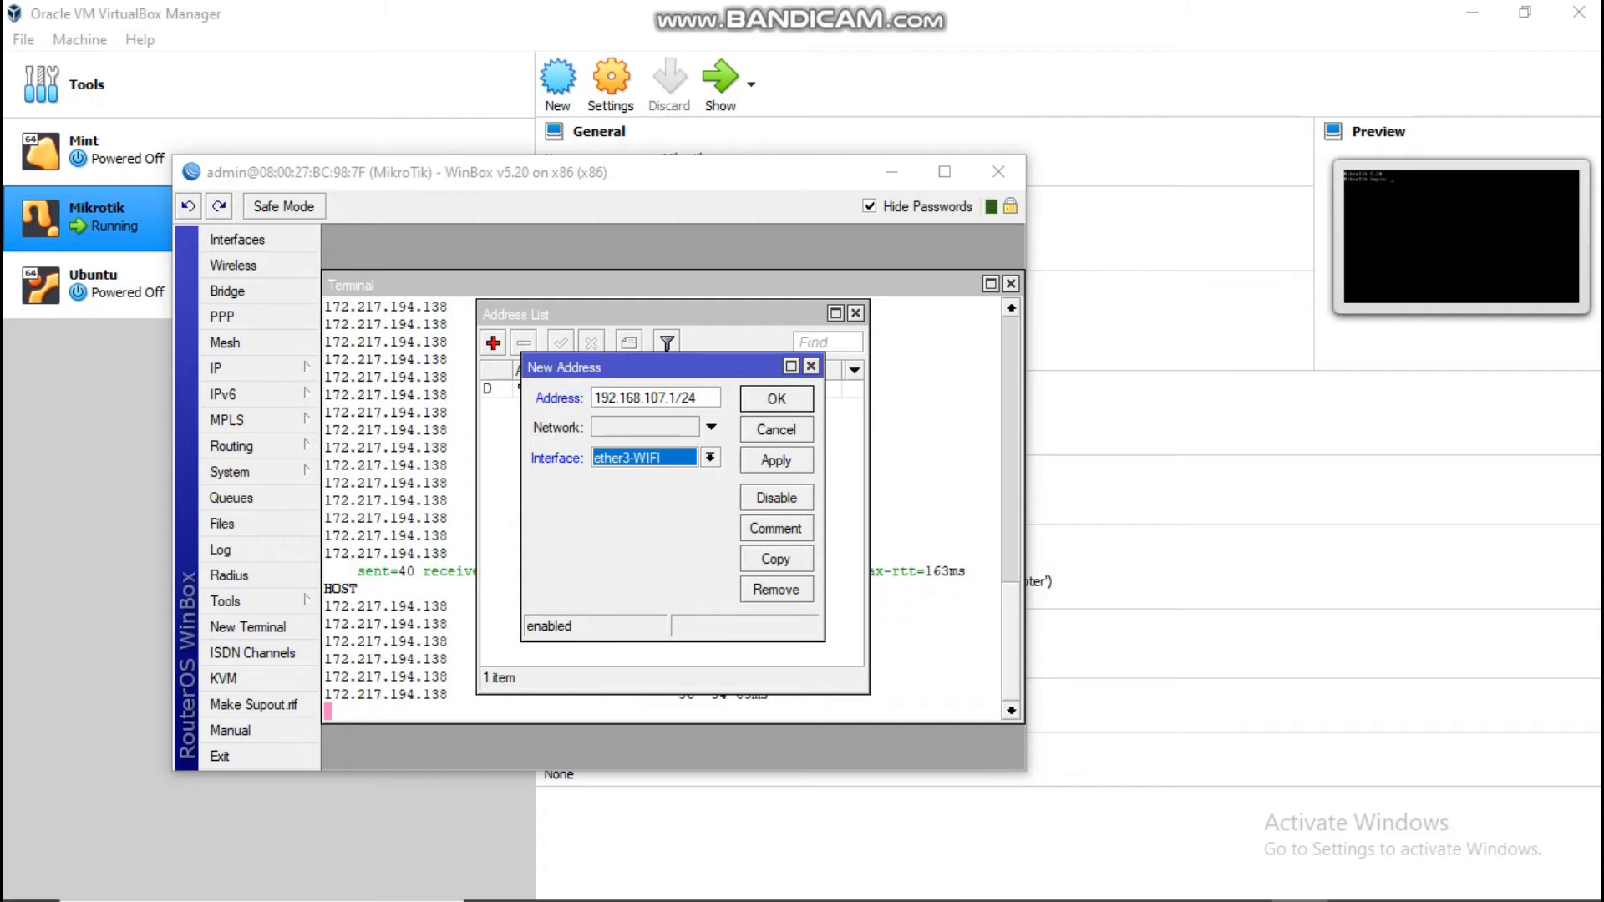
key(Return)
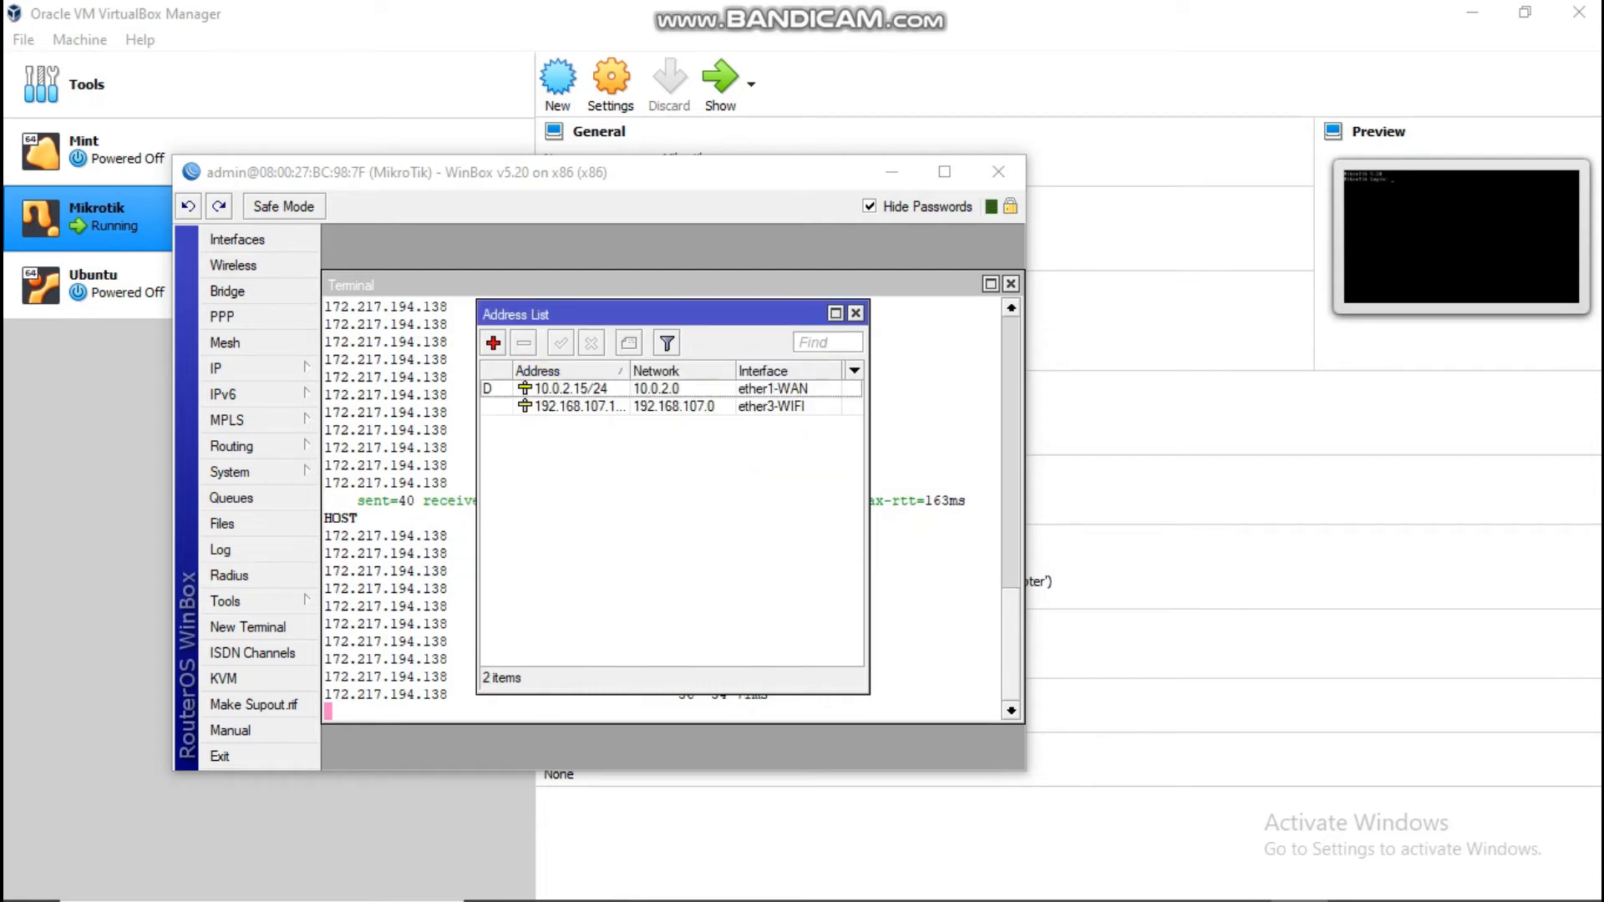
click(580, 407)
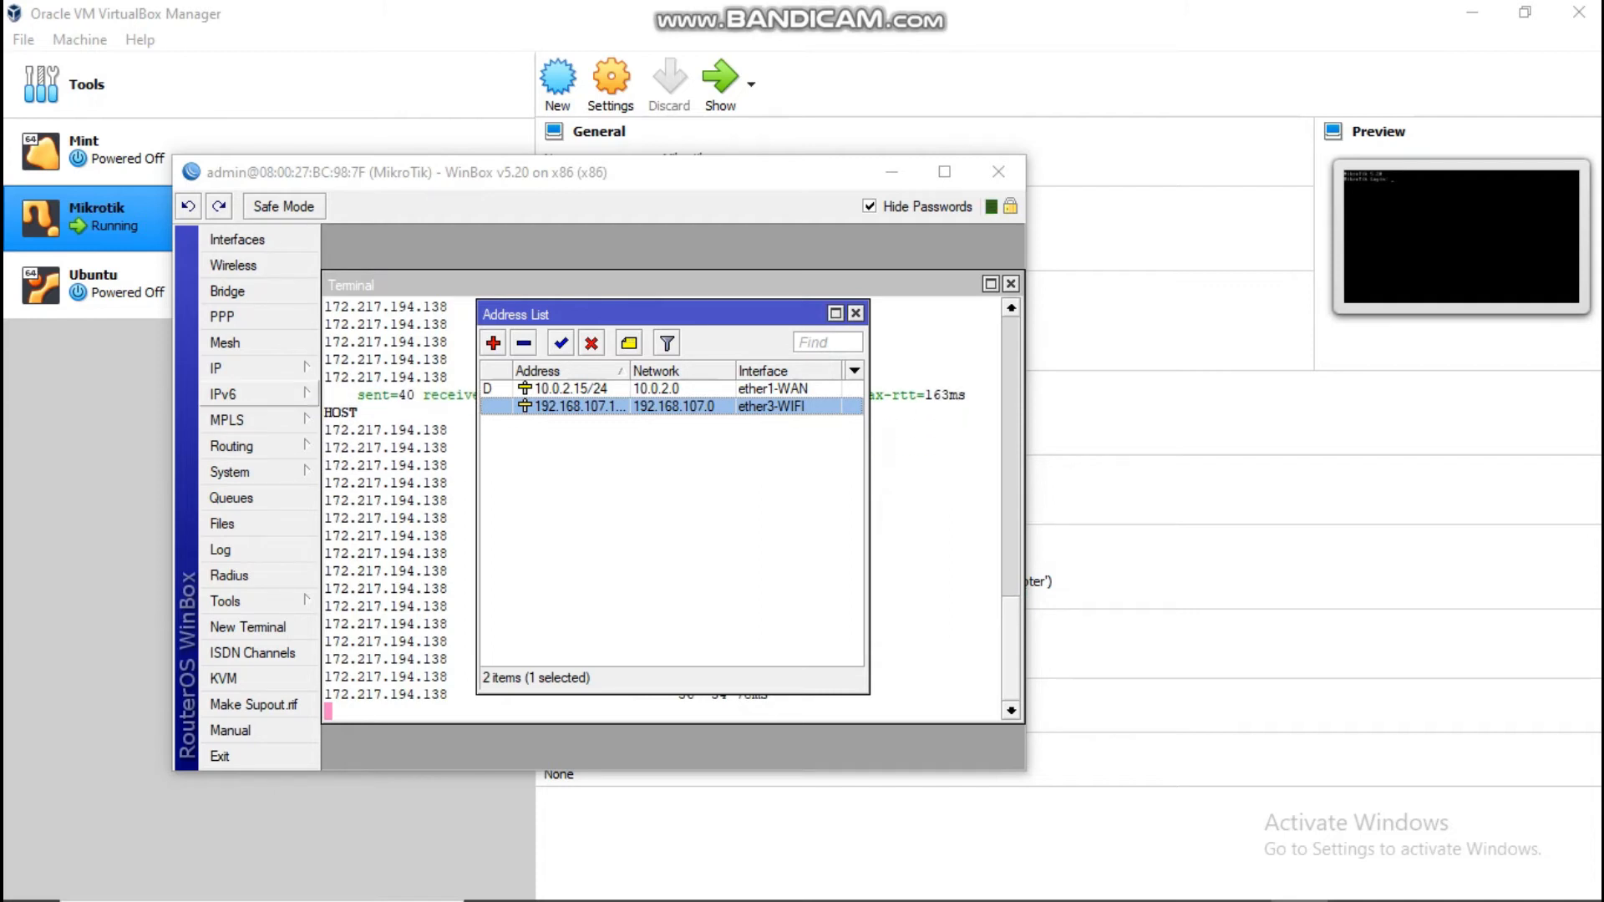
Step: Run DHCP Setup on ether3-WIFI, accepting address space 192.168.107.0/24 and gateway 192.168.107.1
click(217, 368)
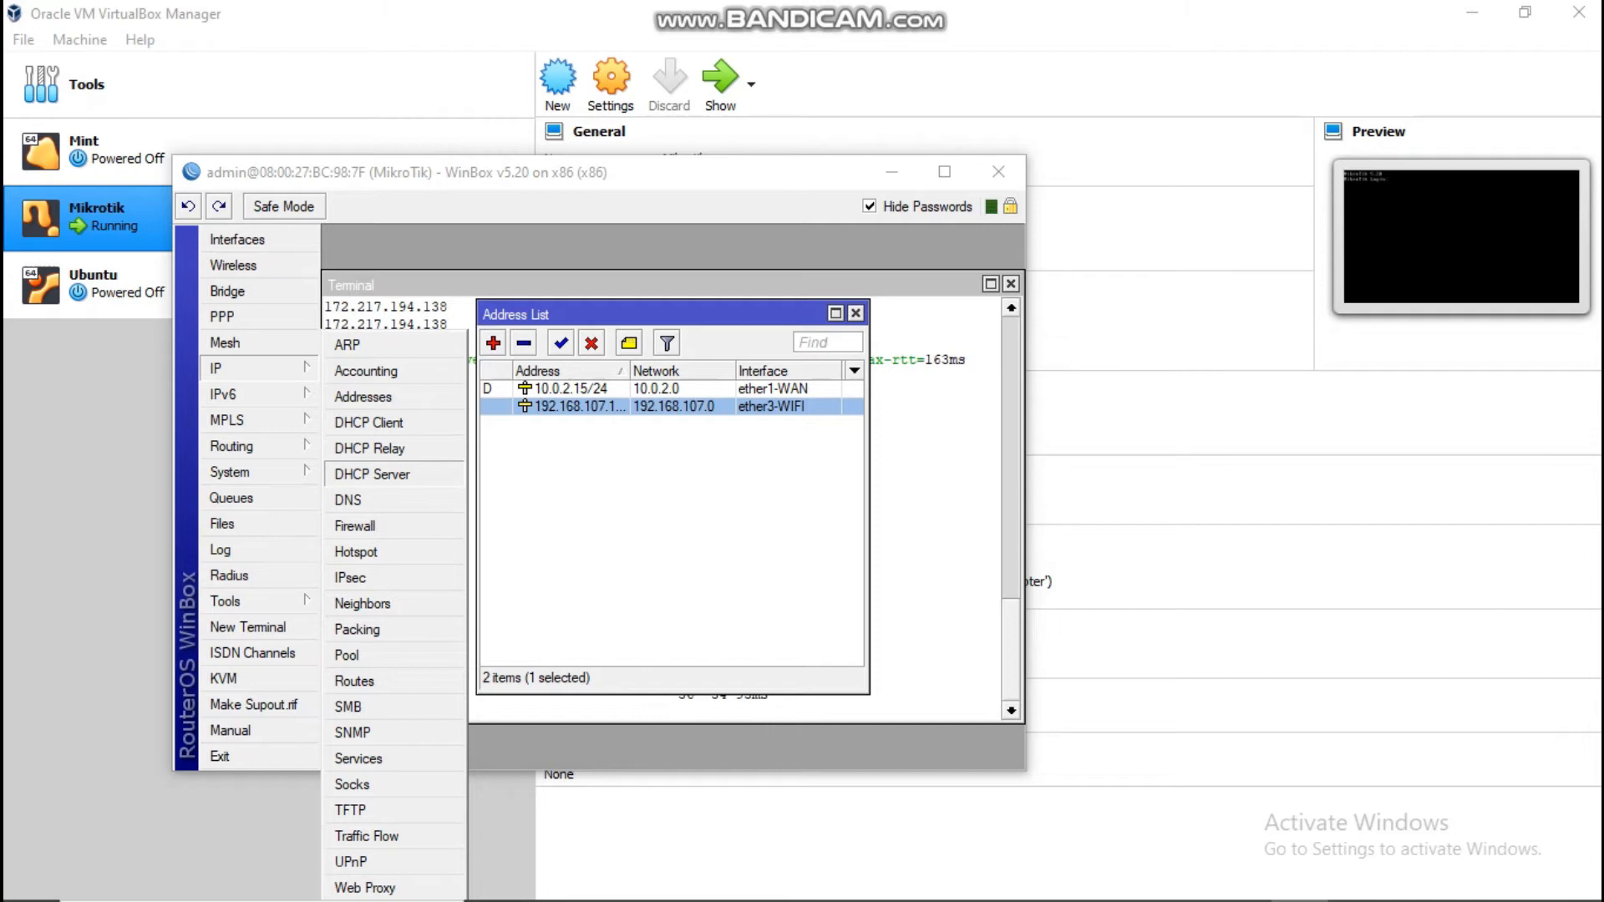
click(372, 474)
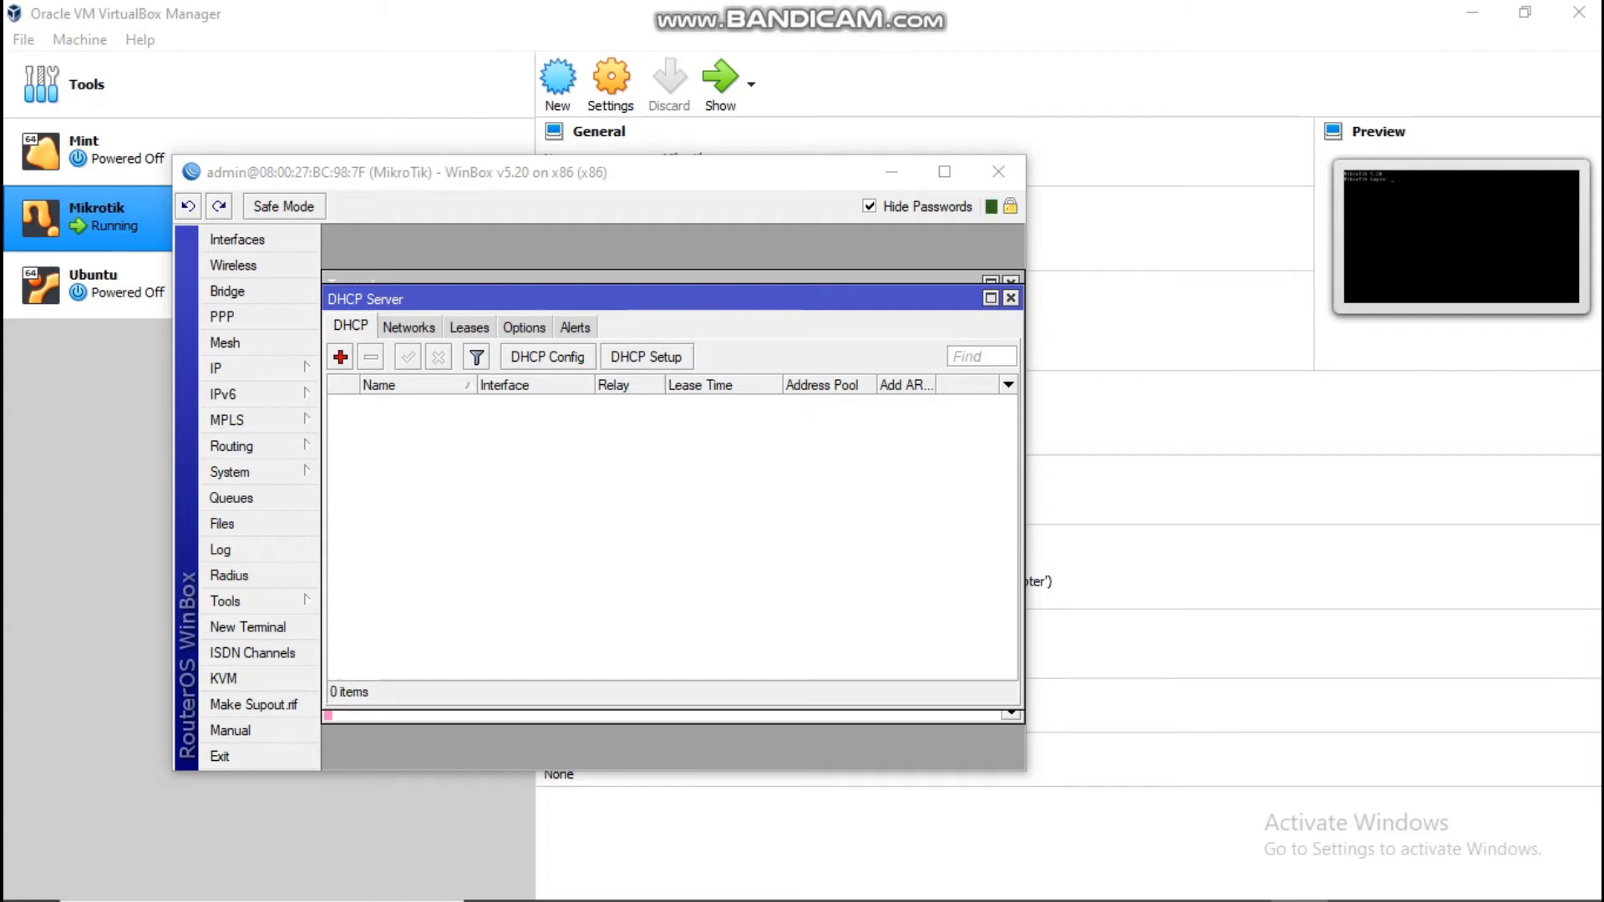
click(647, 356)
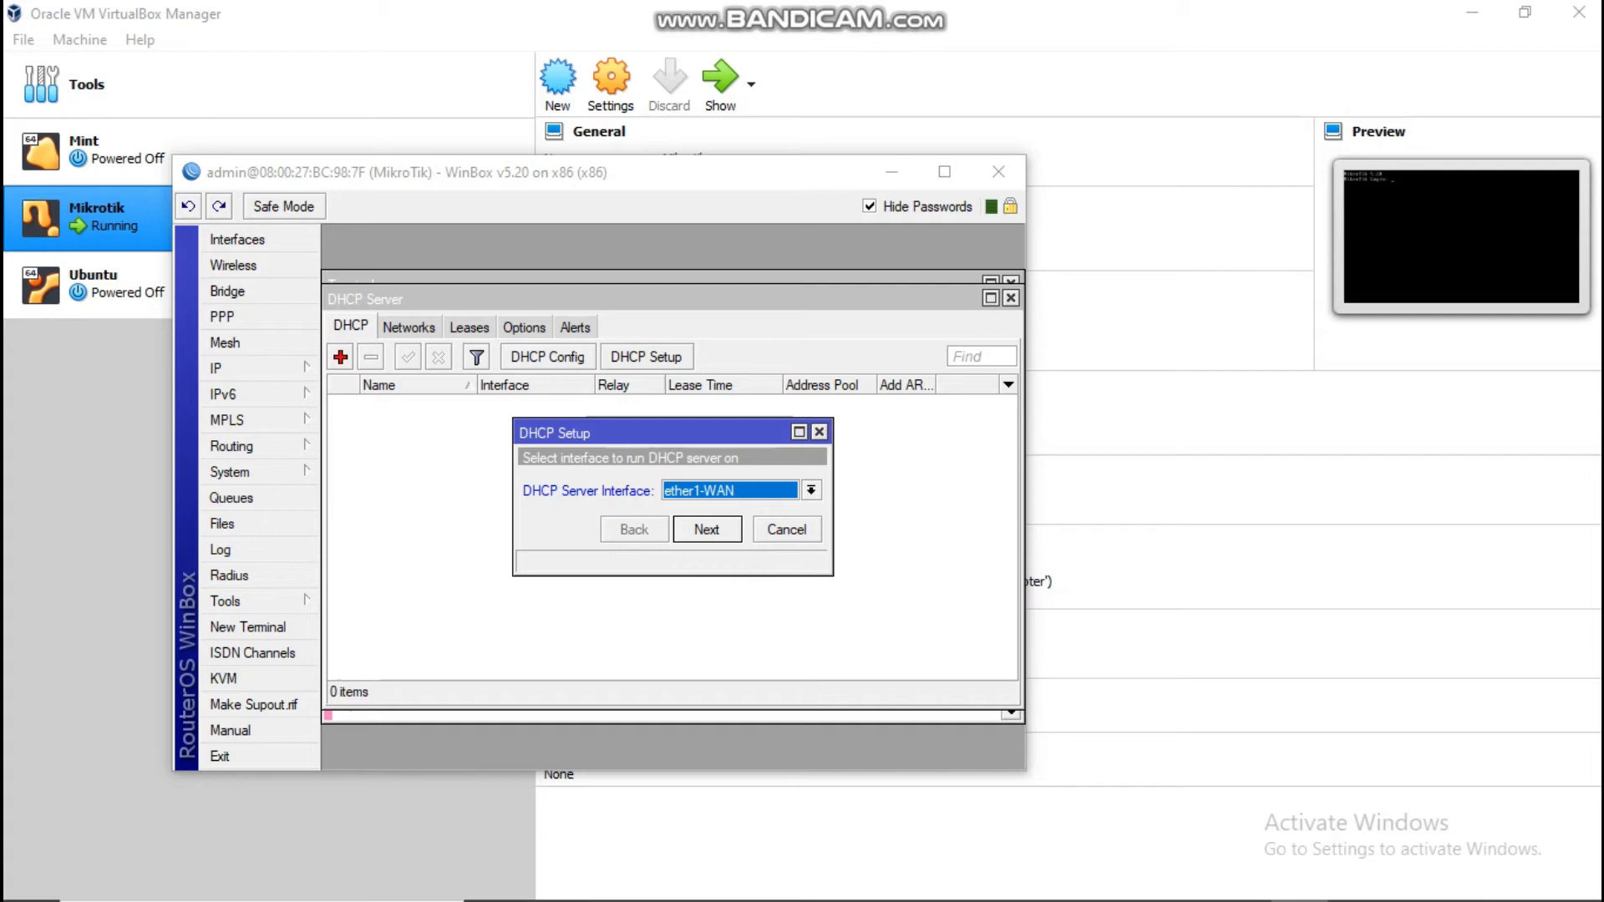
click(811, 490)
click(719, 539)
click(707, 530)
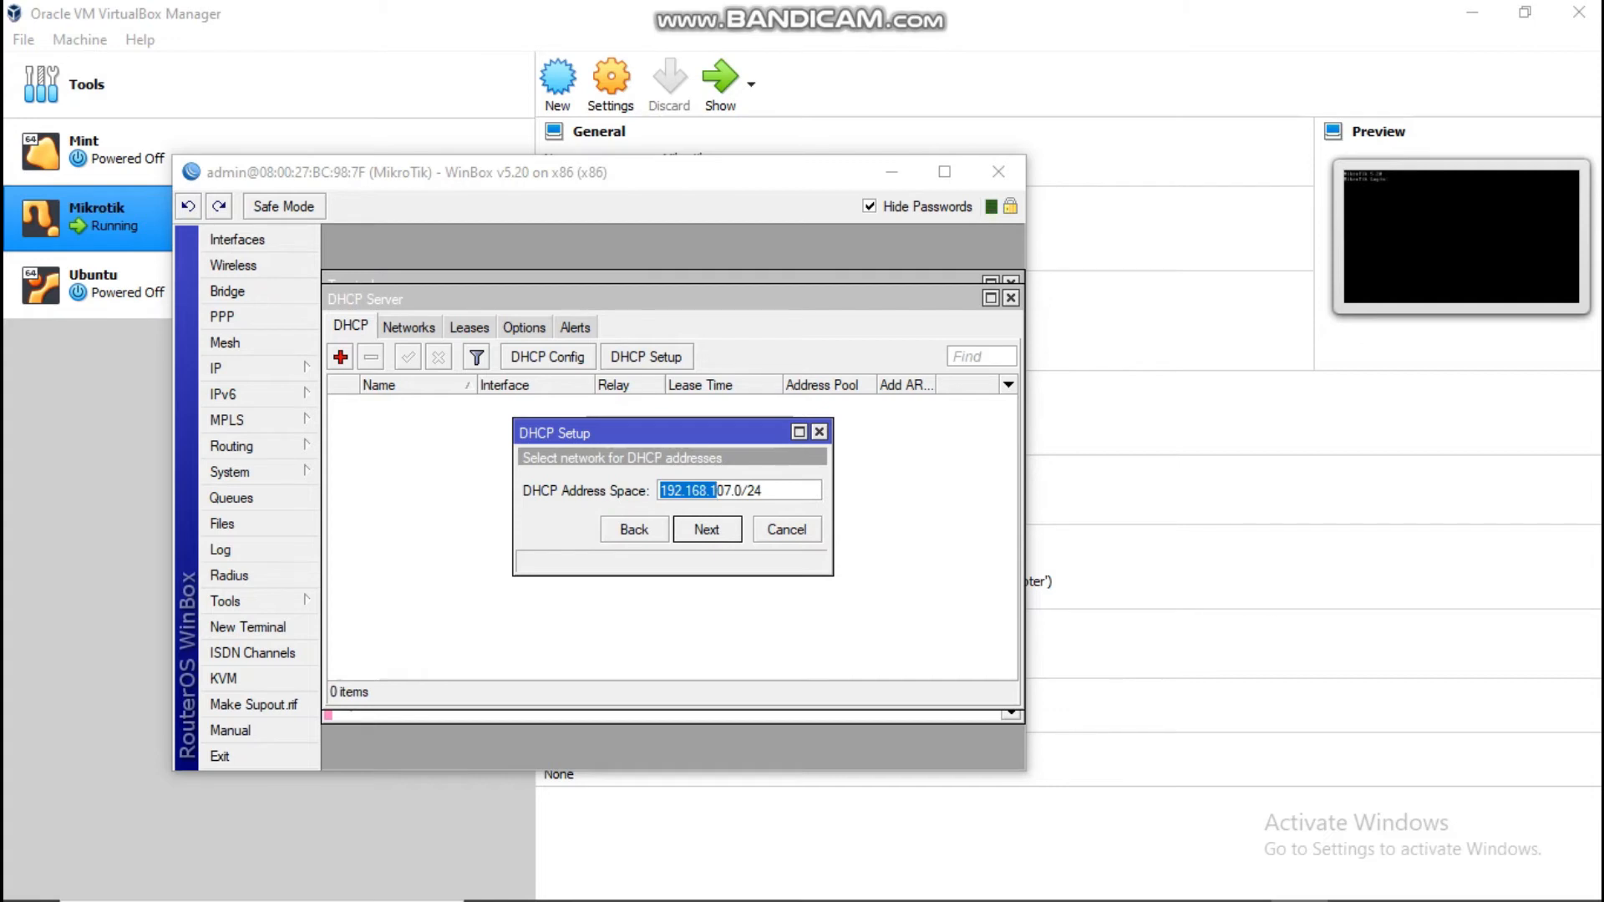
key(Return)
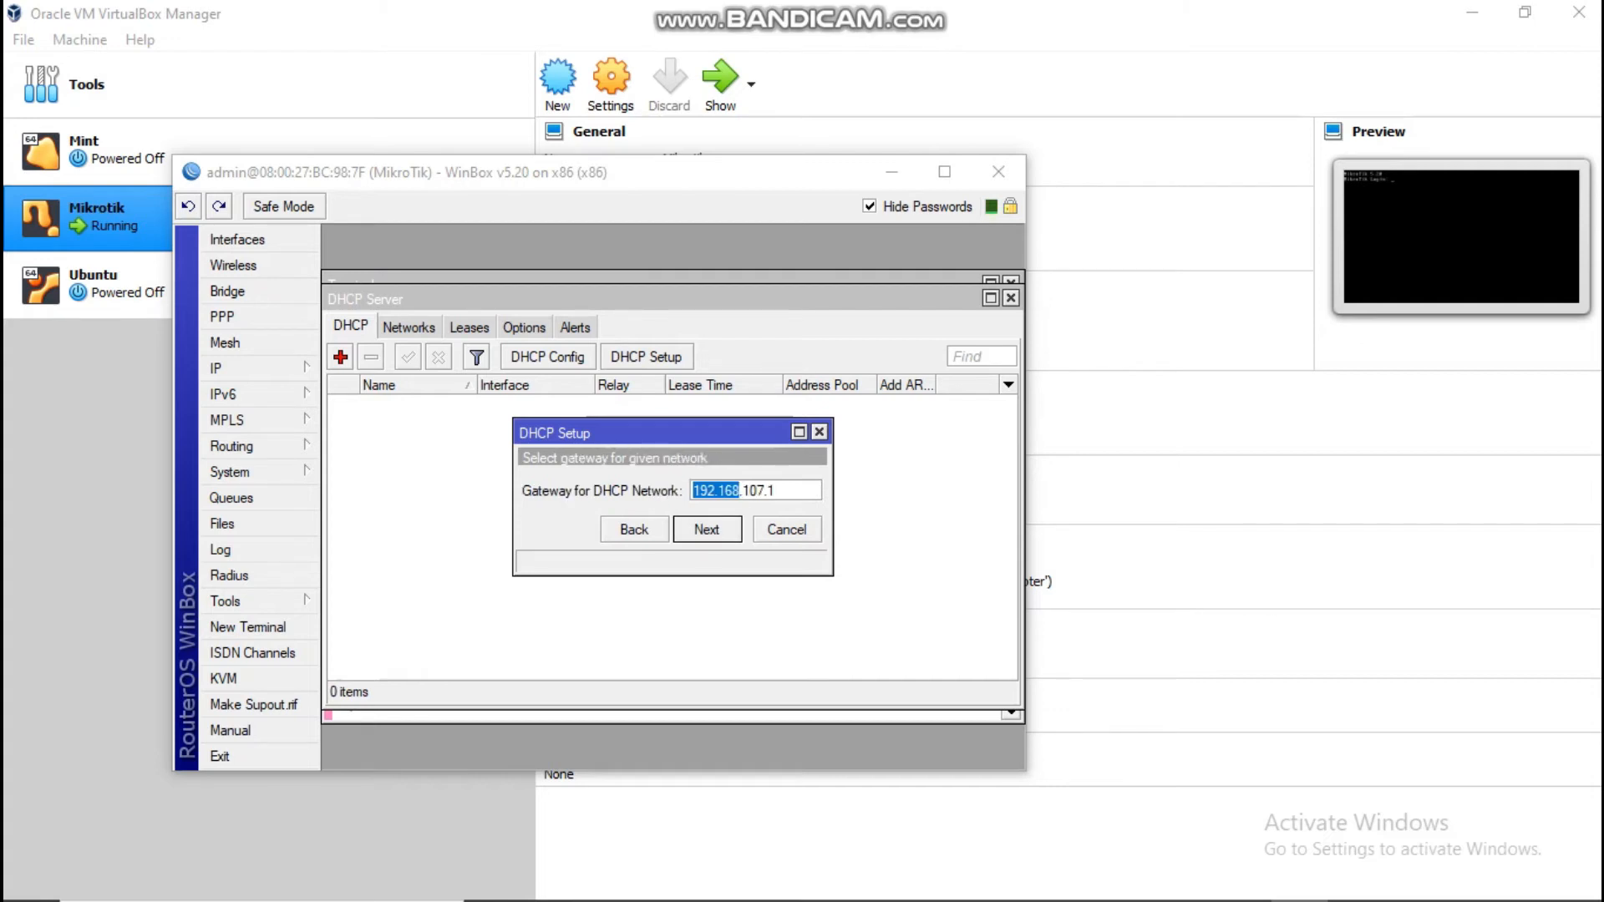
key(Return)
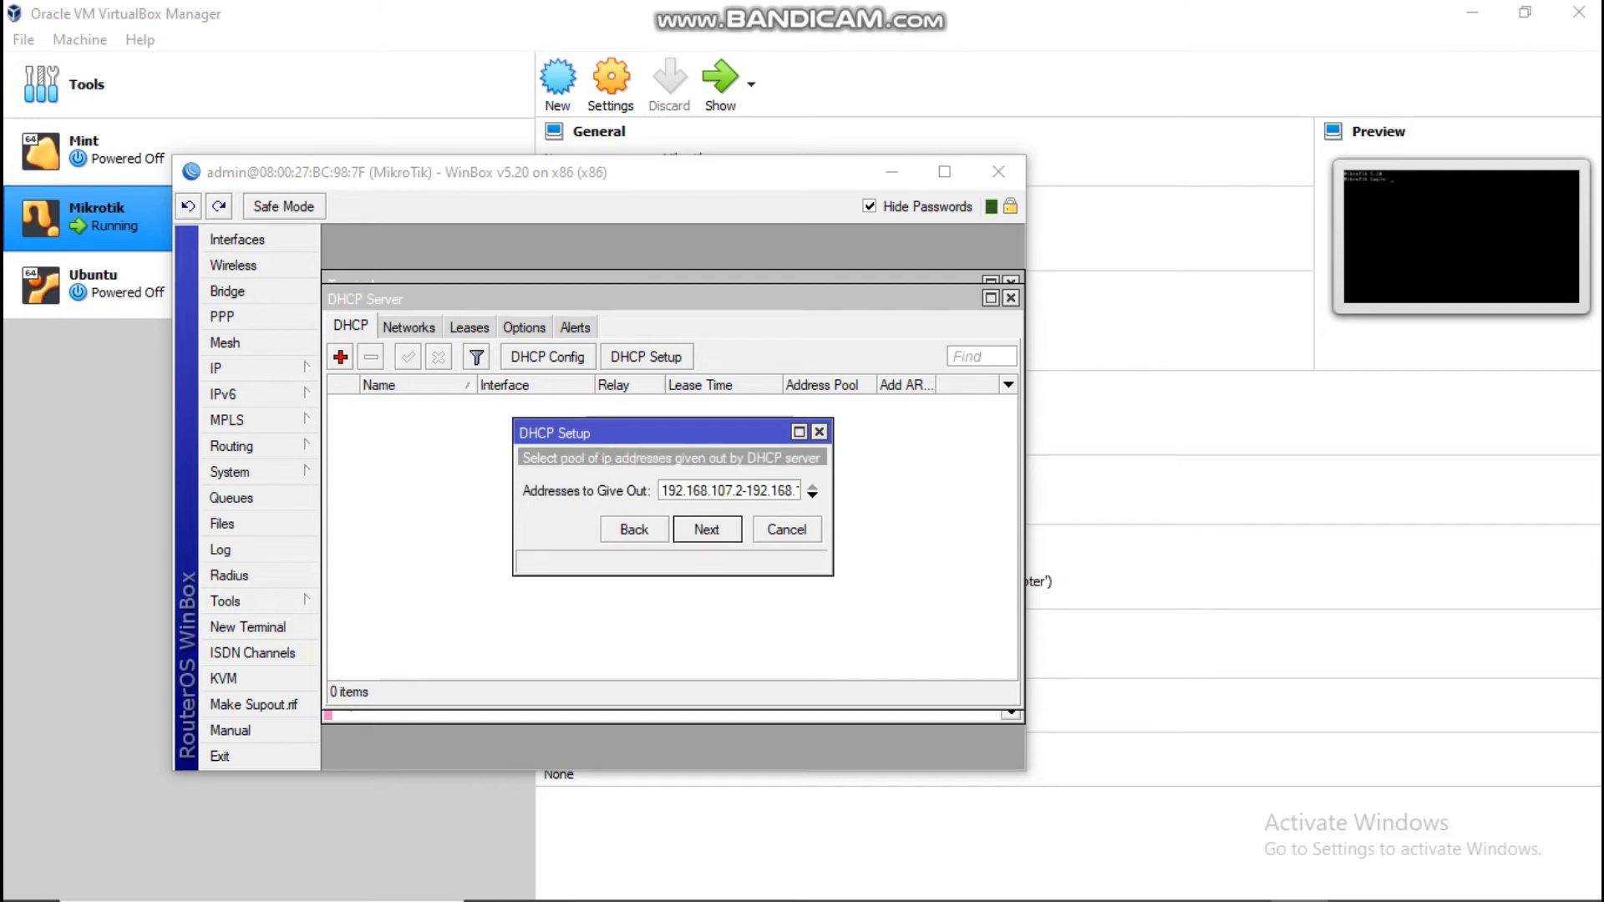
Step: Edit the DHCP address pool to 192.168.107.10-192.168.107.59
click(740, 490)
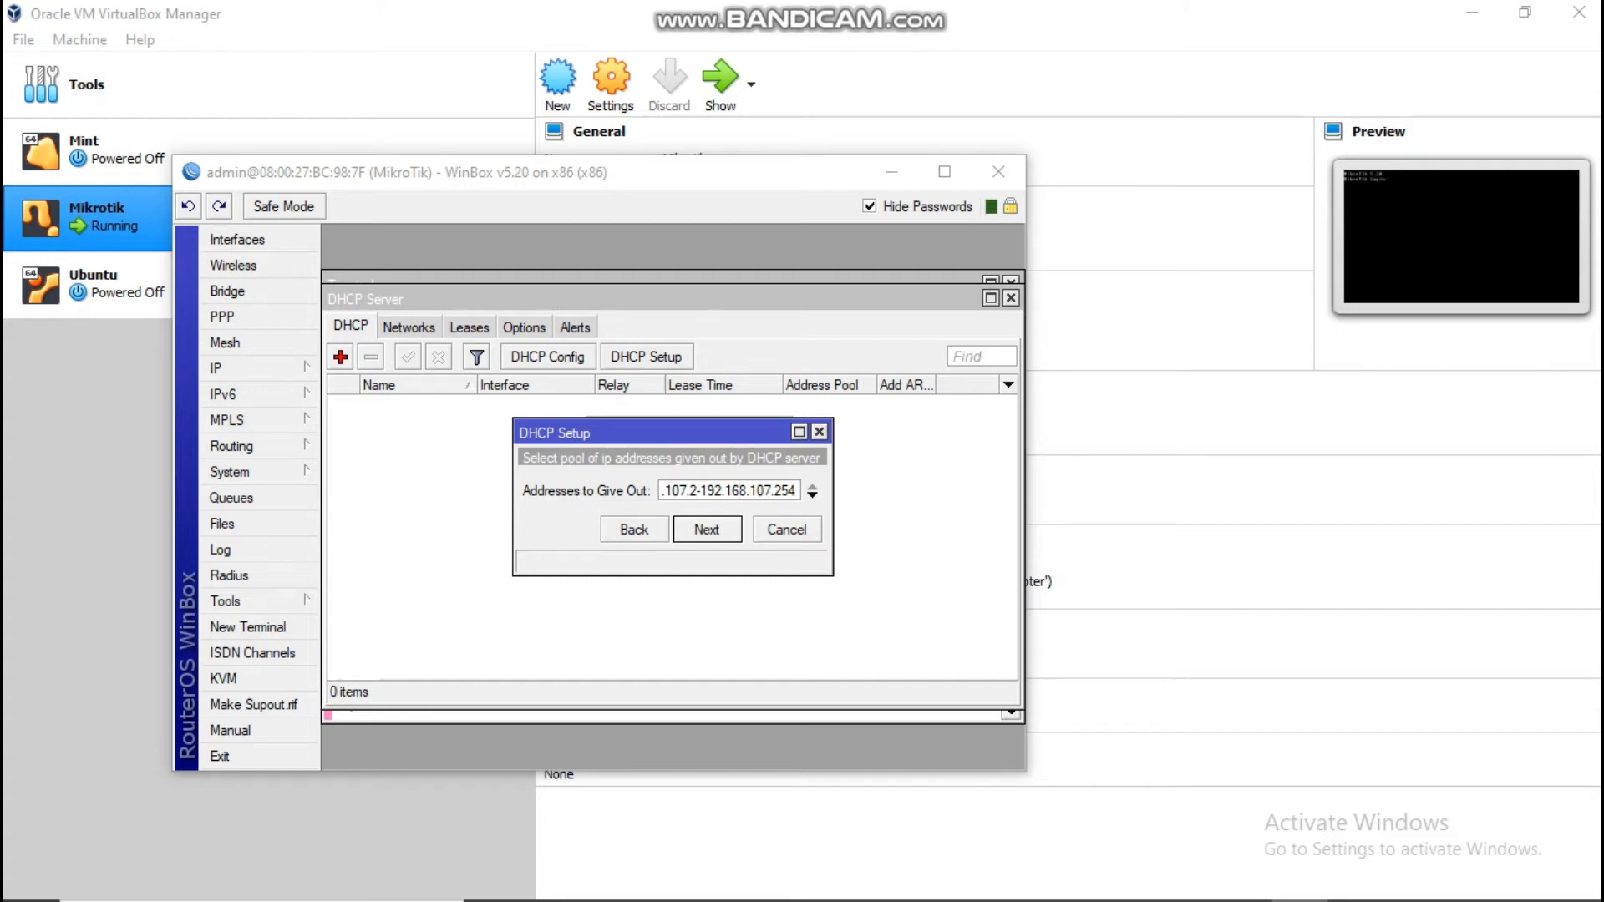
key(Left)
key(BackSpace)
text(1)
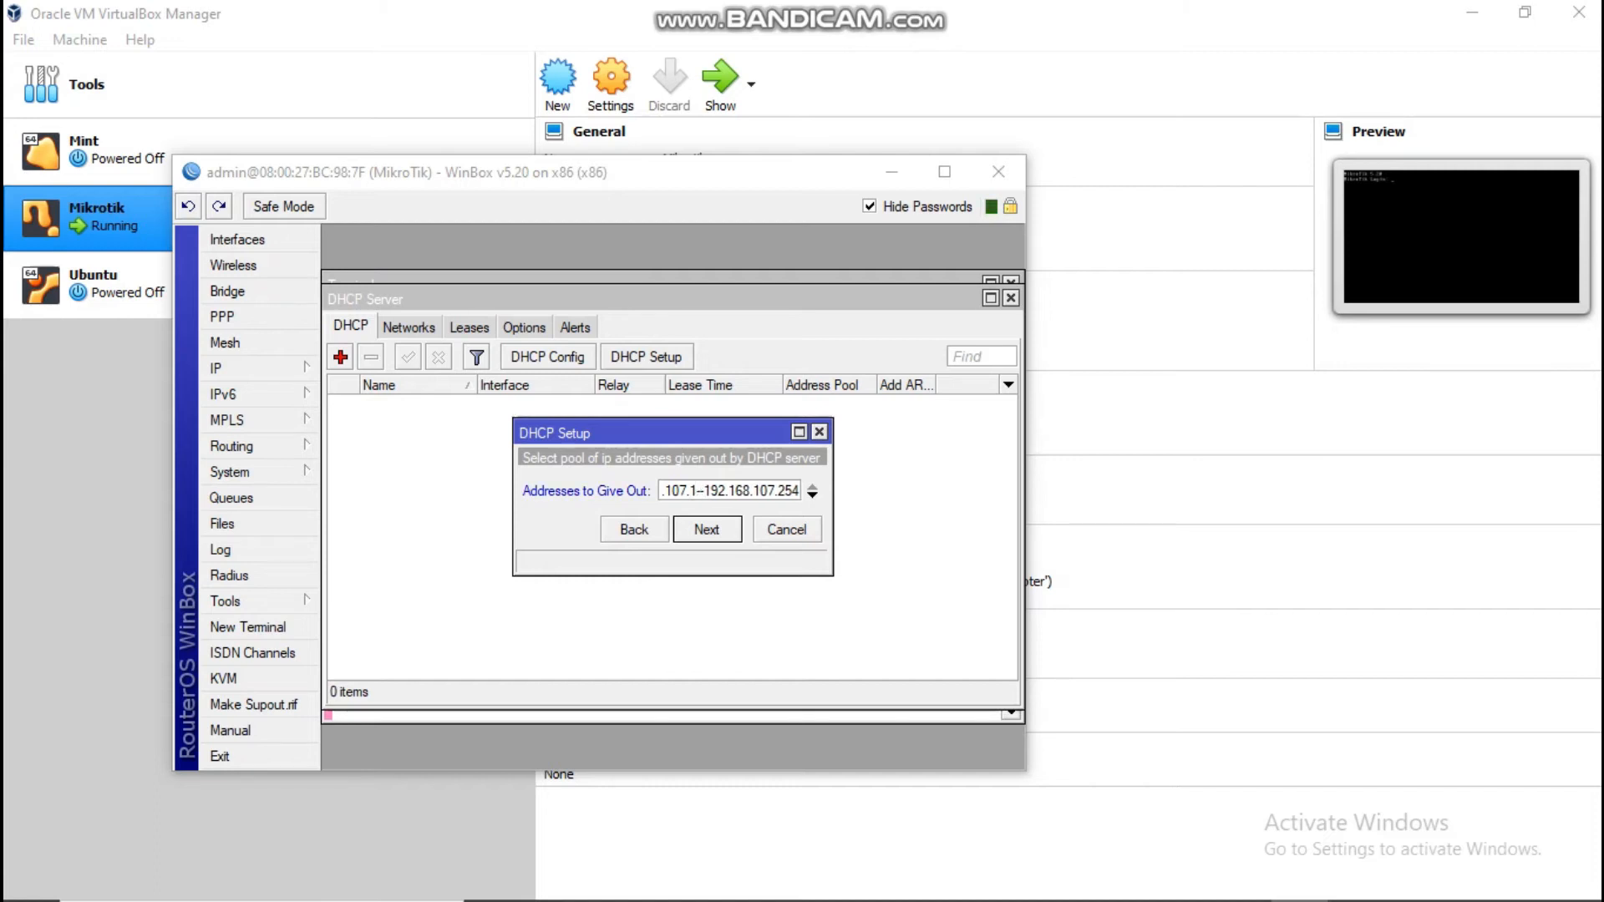
text(0)
key(Right)
key(Right)
key(Right)
key(Right)
key(Right)
key(Right)
key(Right)
key(Right)
key(Right)
key(Right)
key(Right)
key(Right)
key(Right)
key(End)
key(BackSpace)
key(BackSpace)
key(BackSpace)
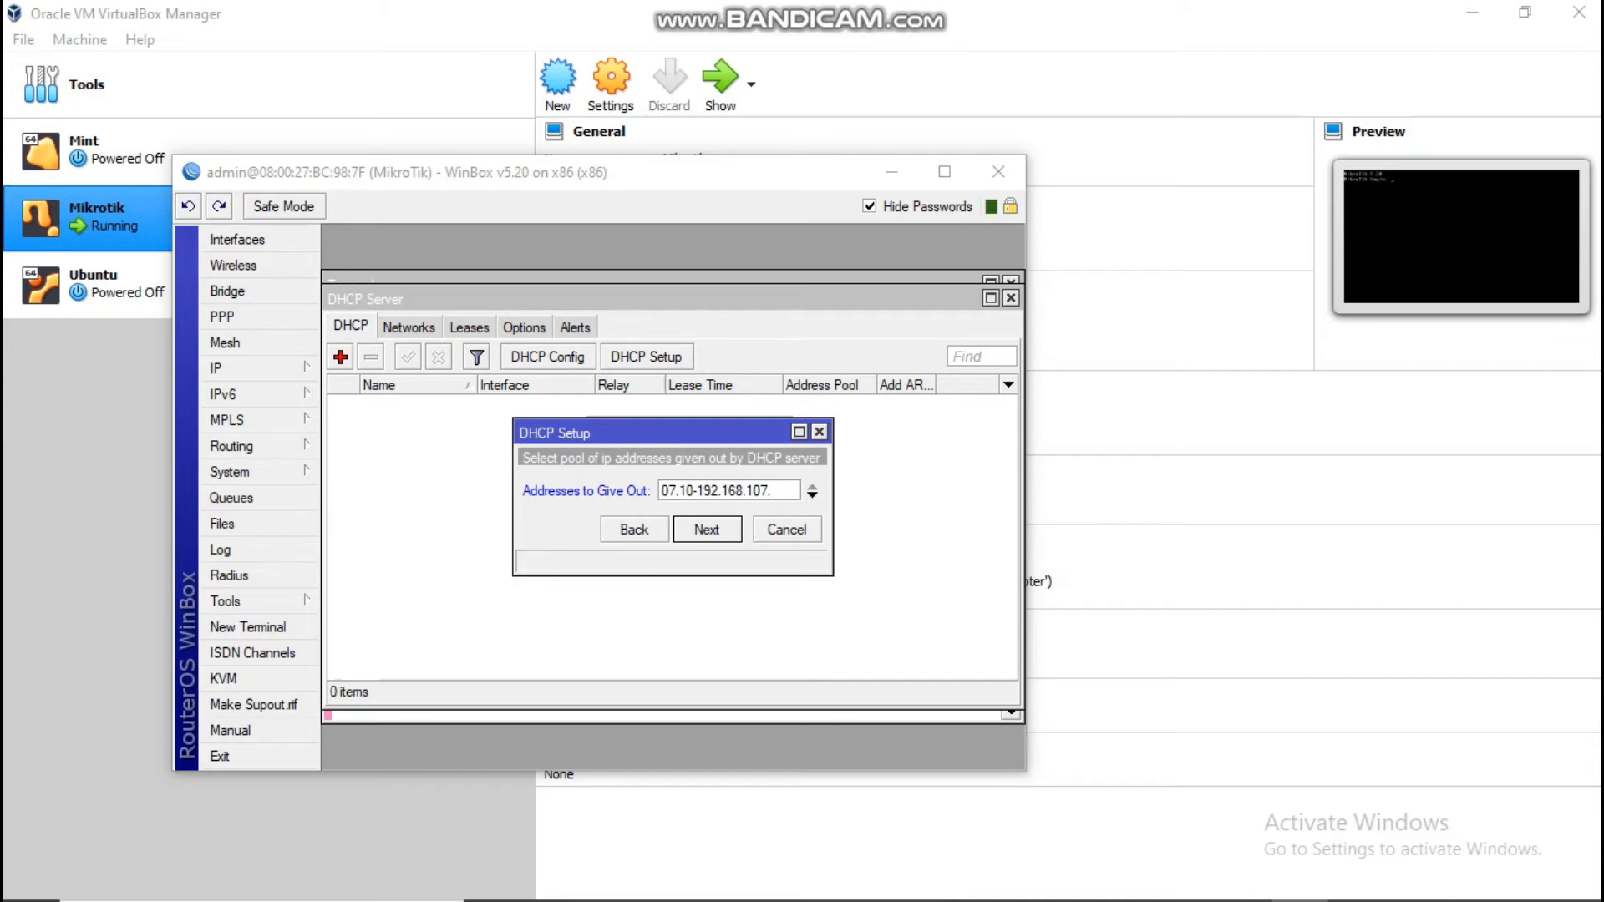
text(5)
text(9)
Step: Confirm the pool range and accept DNS server 192.168.43.1
key(Left)
key(Left)
key(Left)
key(Left)
key(Left)
key(Left)
key(Left)
key(Left)
key(Left)
key(Left)
key(Left)
key(Left)
key(Left)
key(Left)
key(Right)
key(Right)
key(Right)
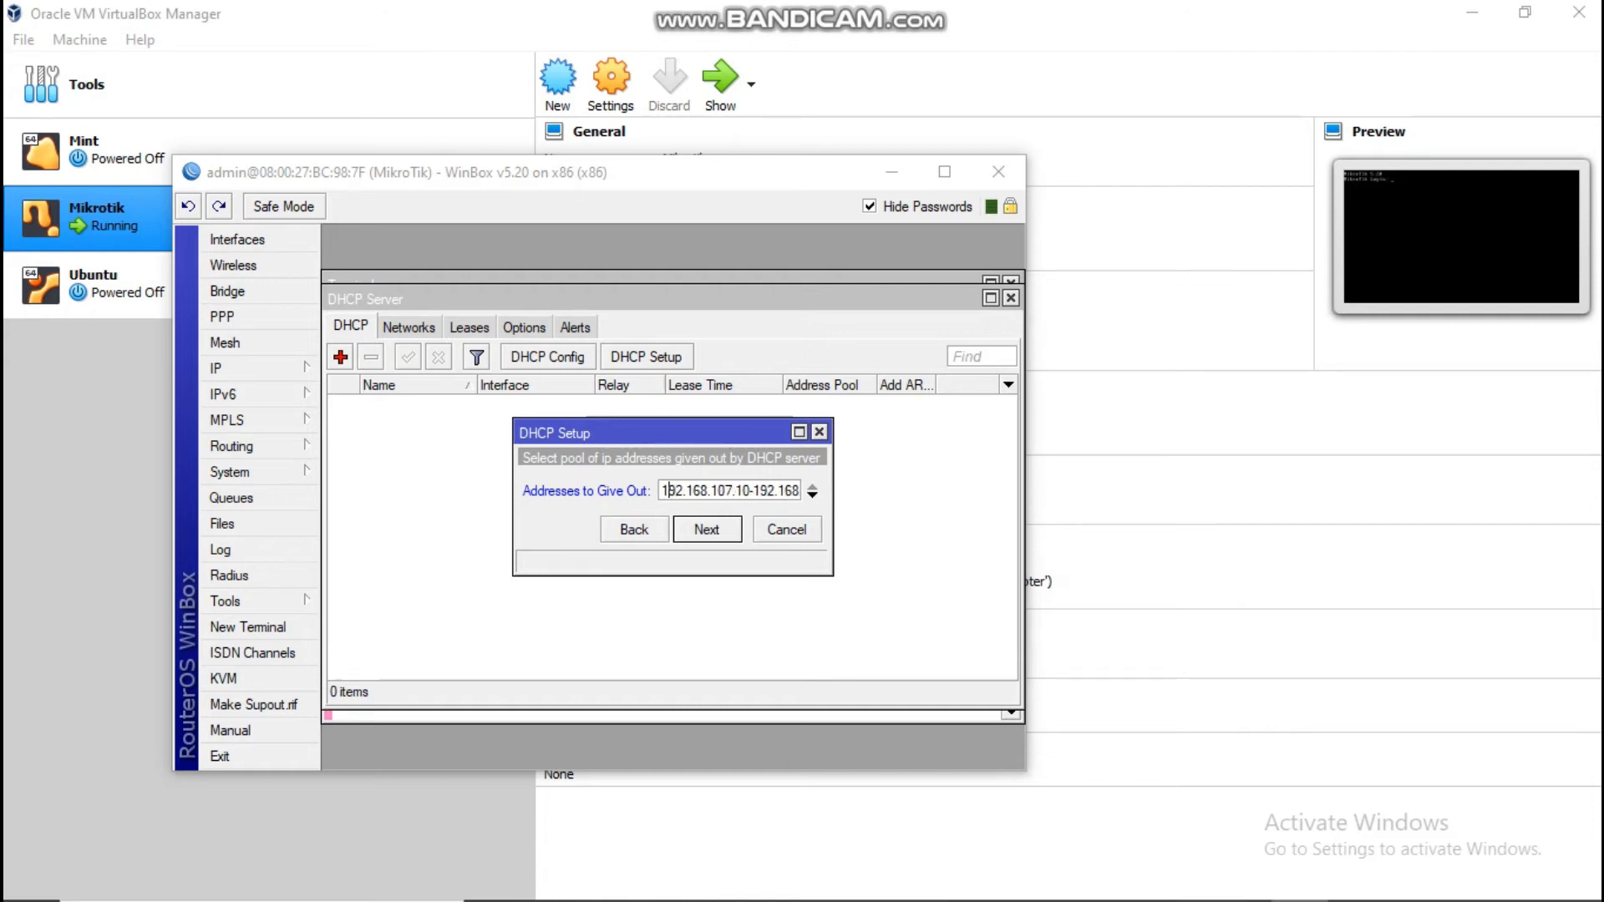
key(Right)
key(Right)
key(Right)
key(Right)
key(Right)
key(Right)
key(Right)
key(Right)
key(Right)
key(Right)
key(Right)
key(Right)
key(Right)
key(Right)
key(Right)
key(Right)
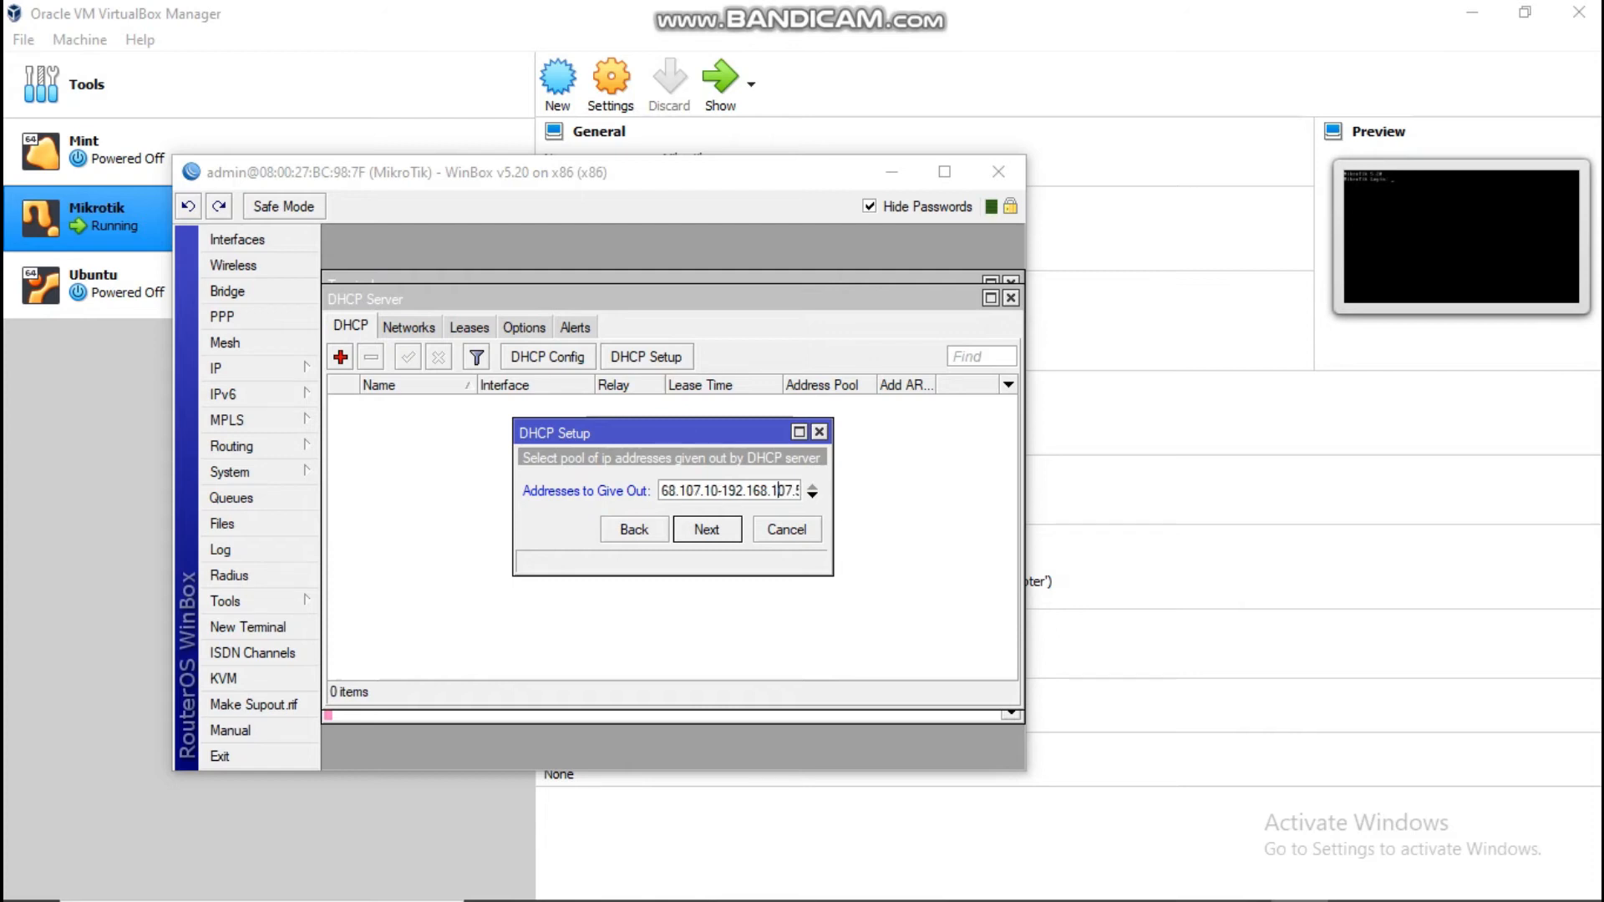
key(Right)
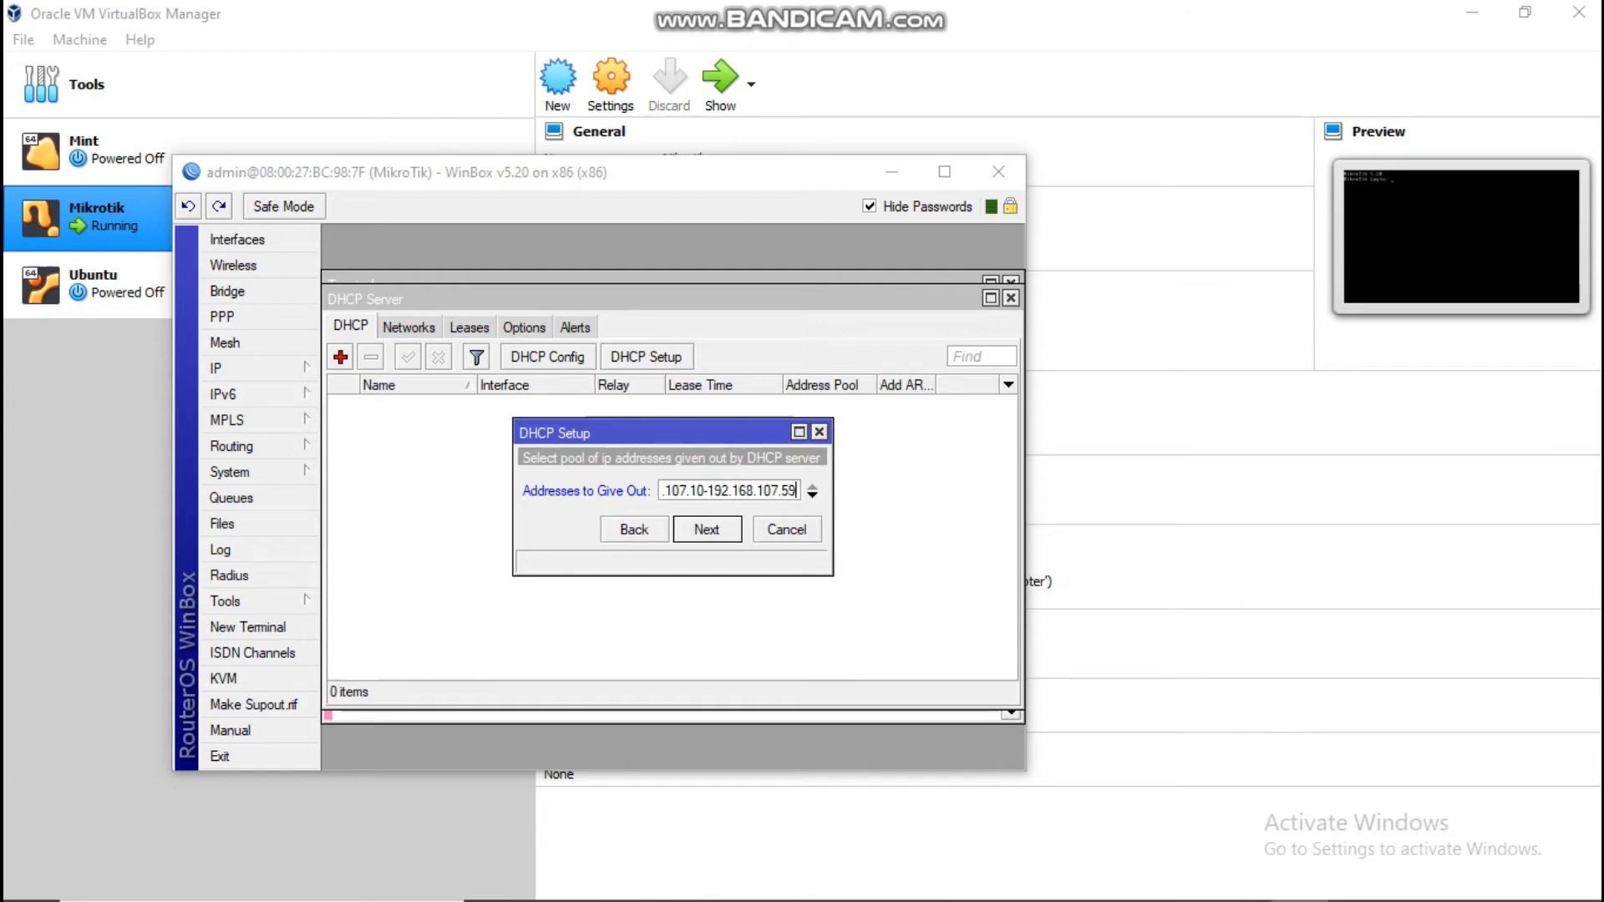
key(Return)
key(Return)
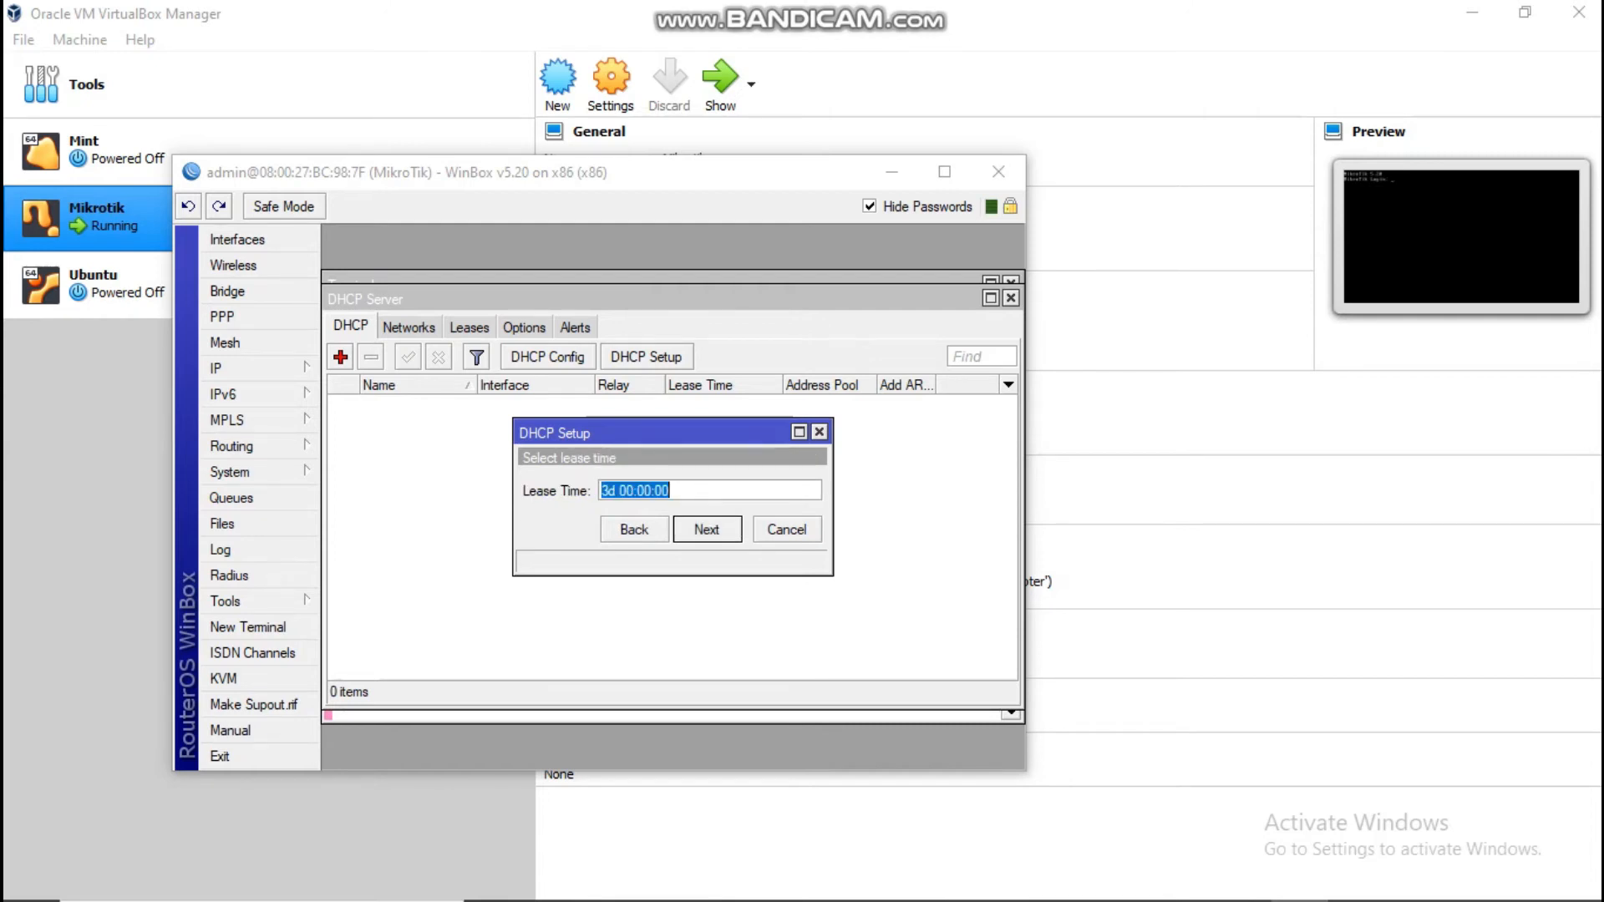
click(616, 490)
Step: Change the DHCP lease time to 00:10:00
double_click(616, 491)
key(BackSpace)
key(Delete)
key(Right)
key(Right)
key(Right)
key(Right)
key(BackSpace)
text(1)
key(Return)
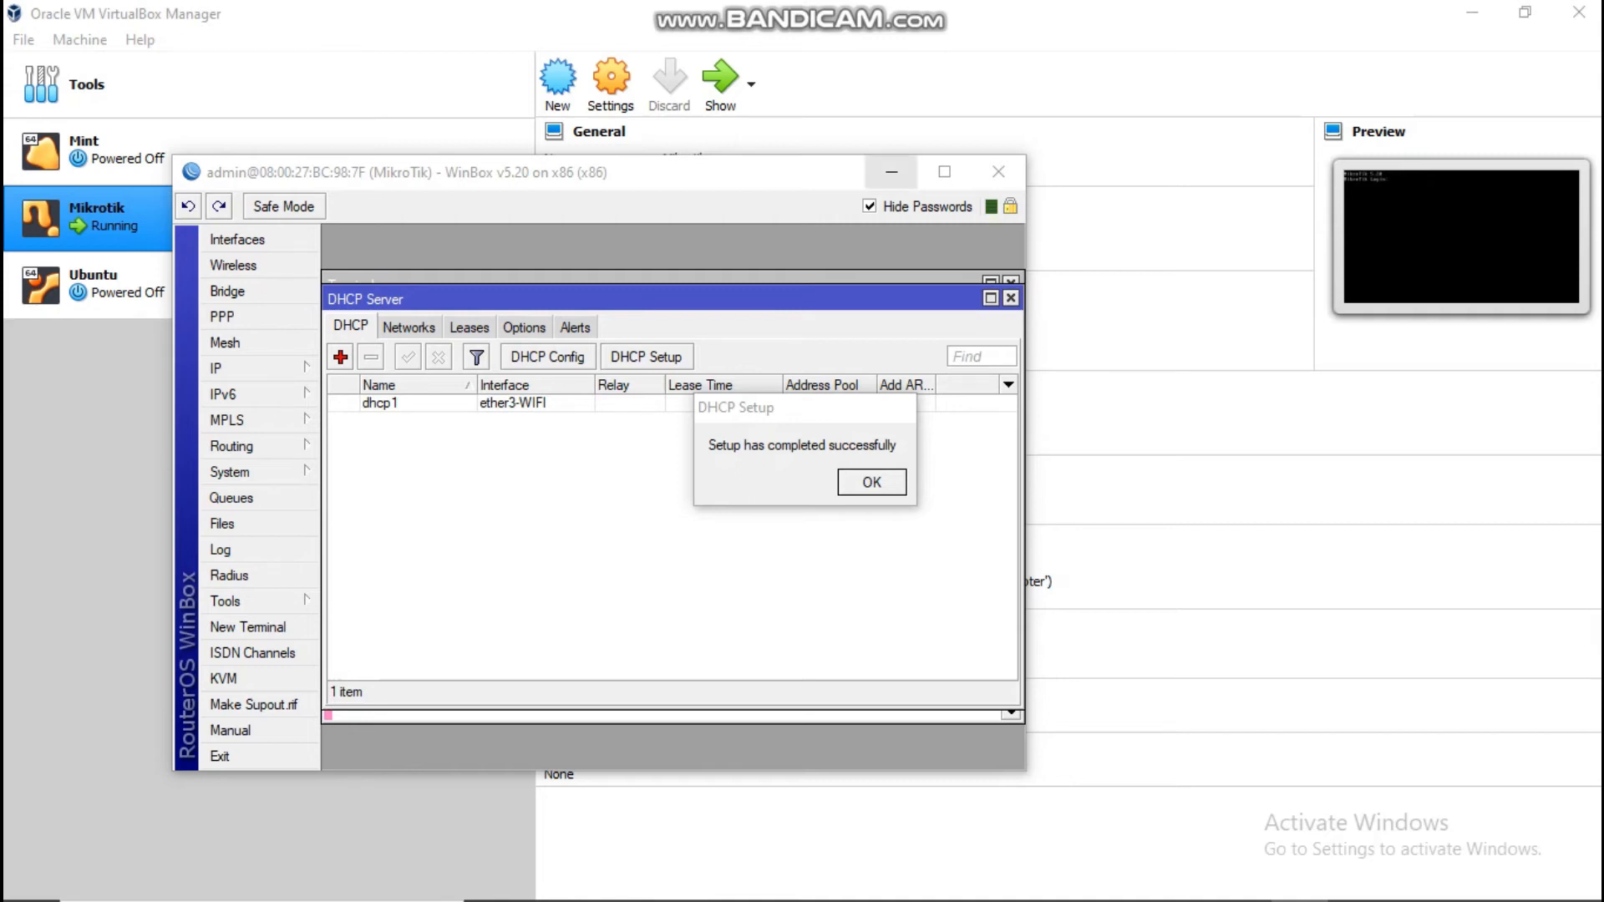
Step: Minimize WinBox and select the Ubuntu VM in VirtualBox Manager
click(892, 172)
mouse_move(895, 899)
mouse_move(1241, 879)
click(334, 286)
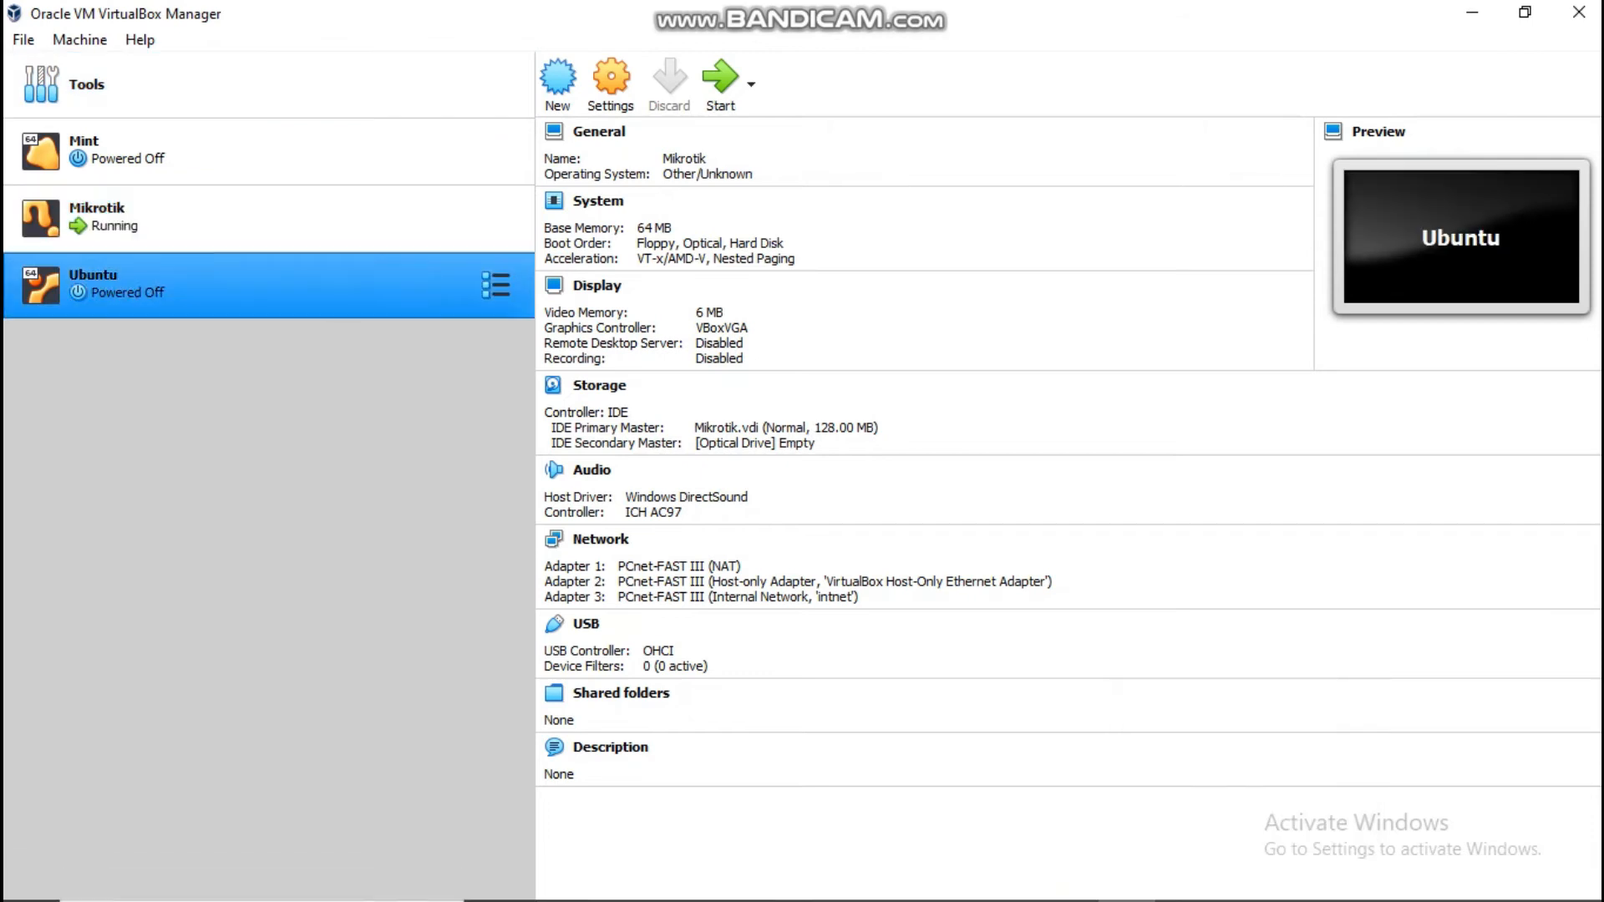
Step: Launch the selected Ubuntu virtual machine so it boots to its desktop
click(720, 85)
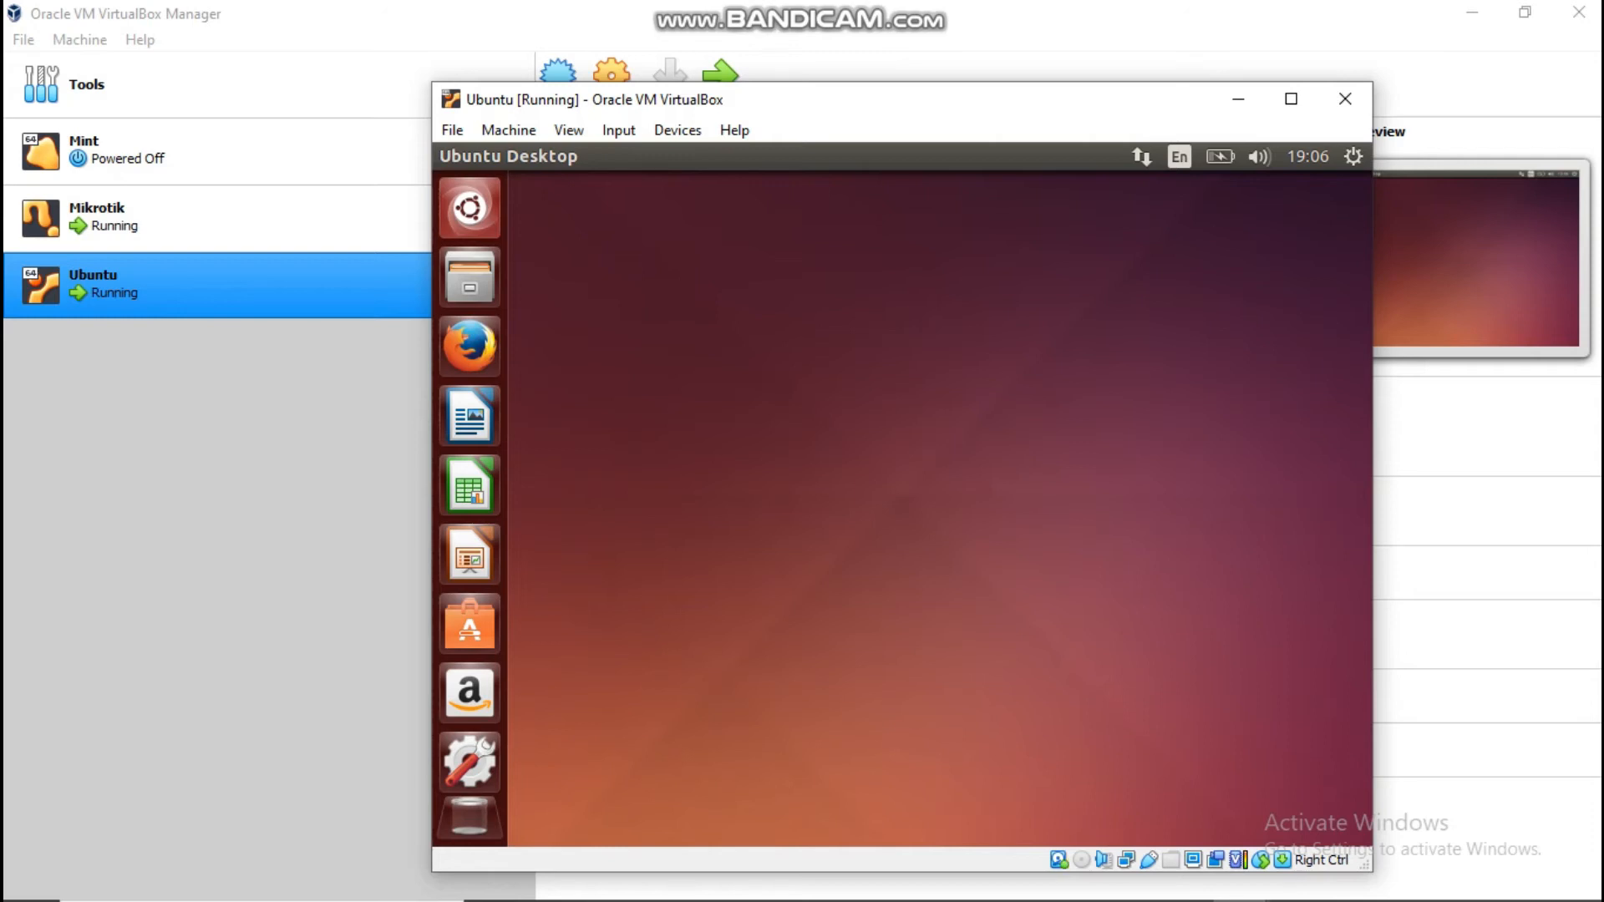
Step: Open a terminal and confirm with ip a that eth0 has 192.168.107.59
key(ctrl+alt+t)
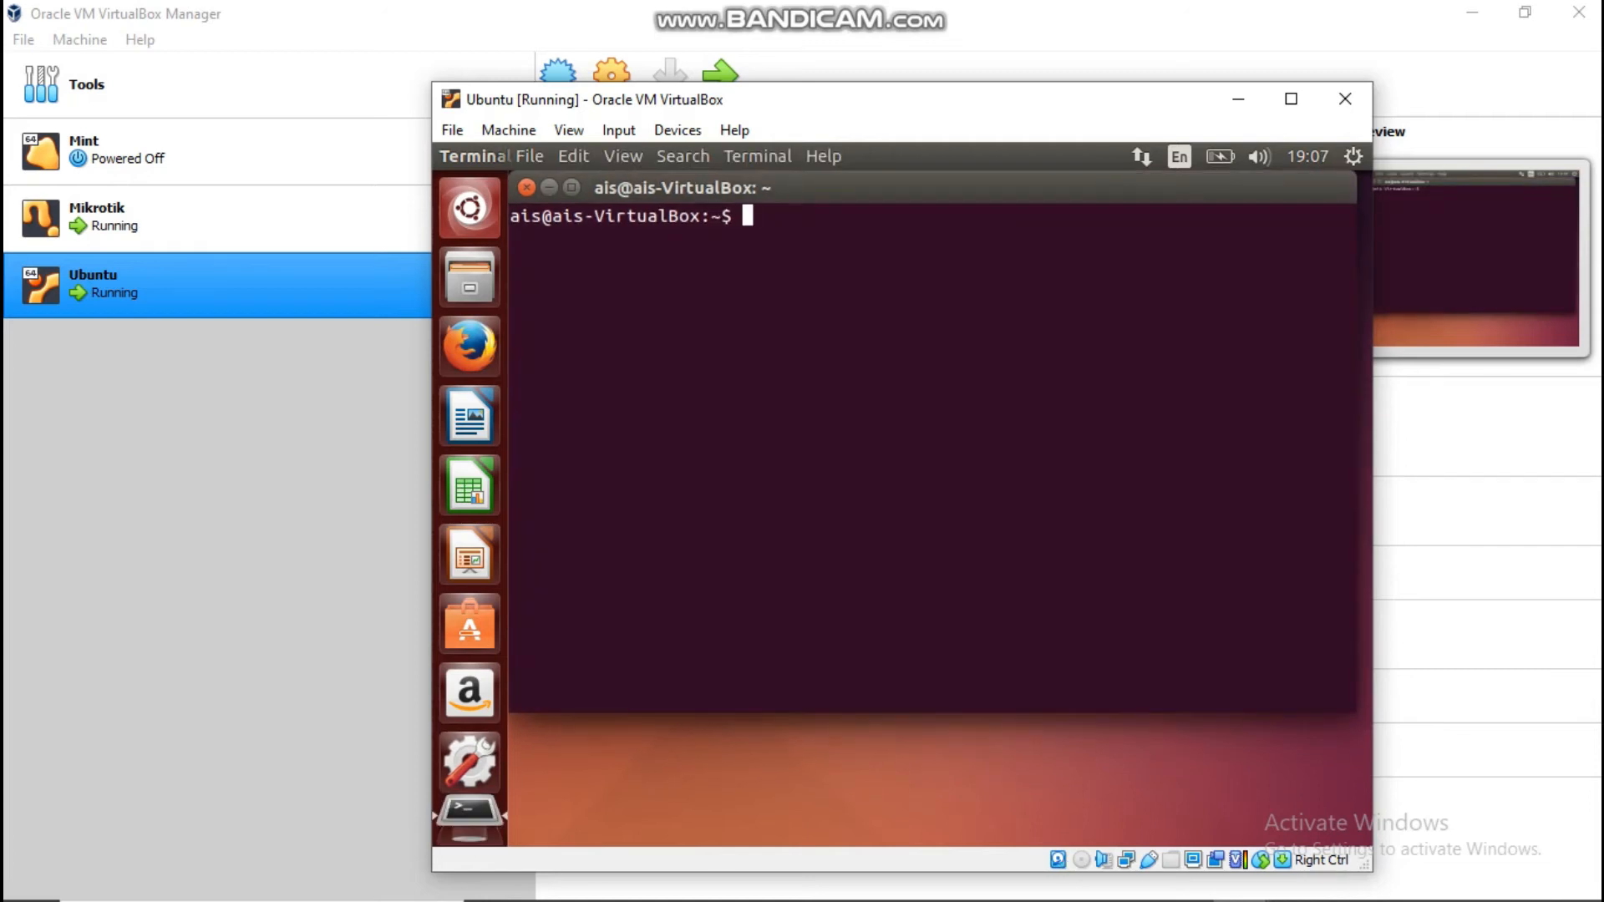
text(ip a)
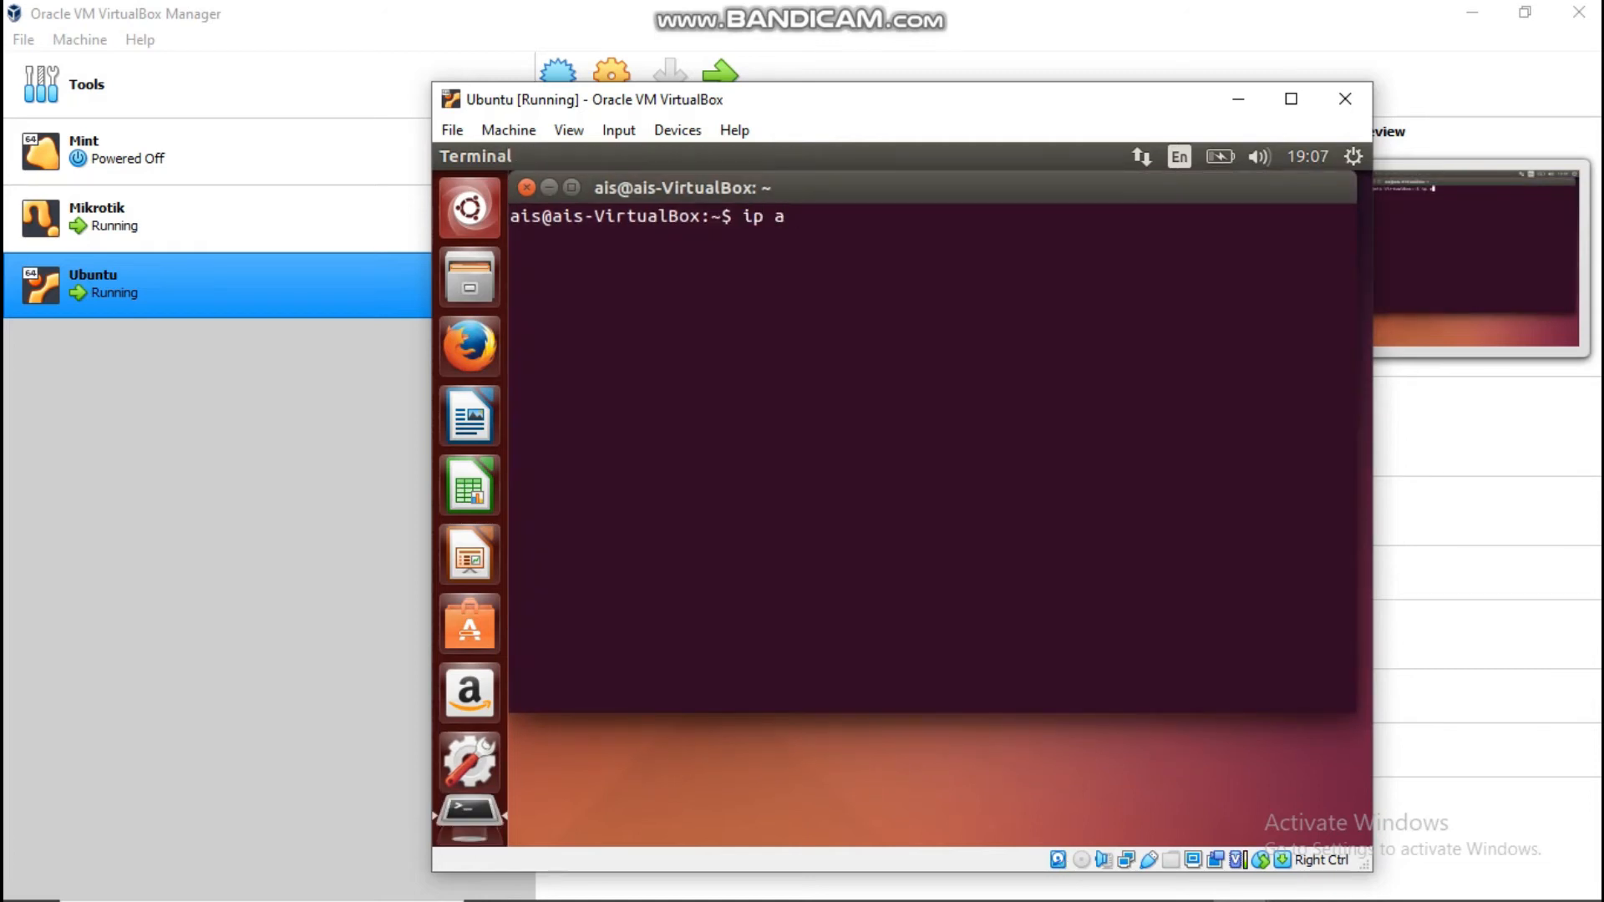
key(Return)
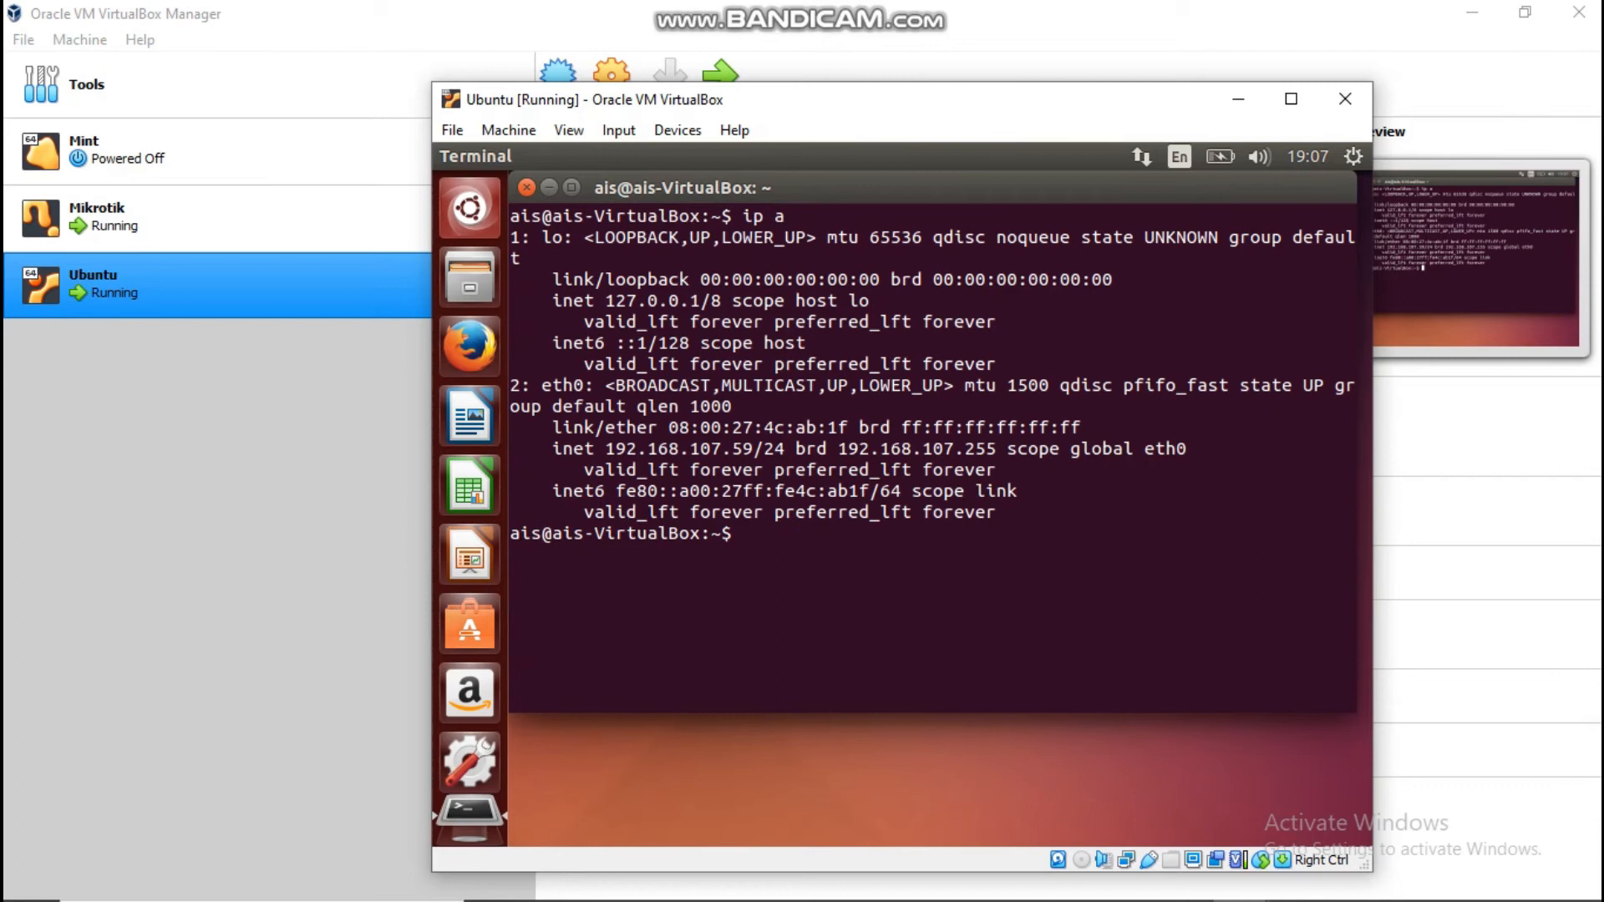
drag(605, 448, 753, 449)
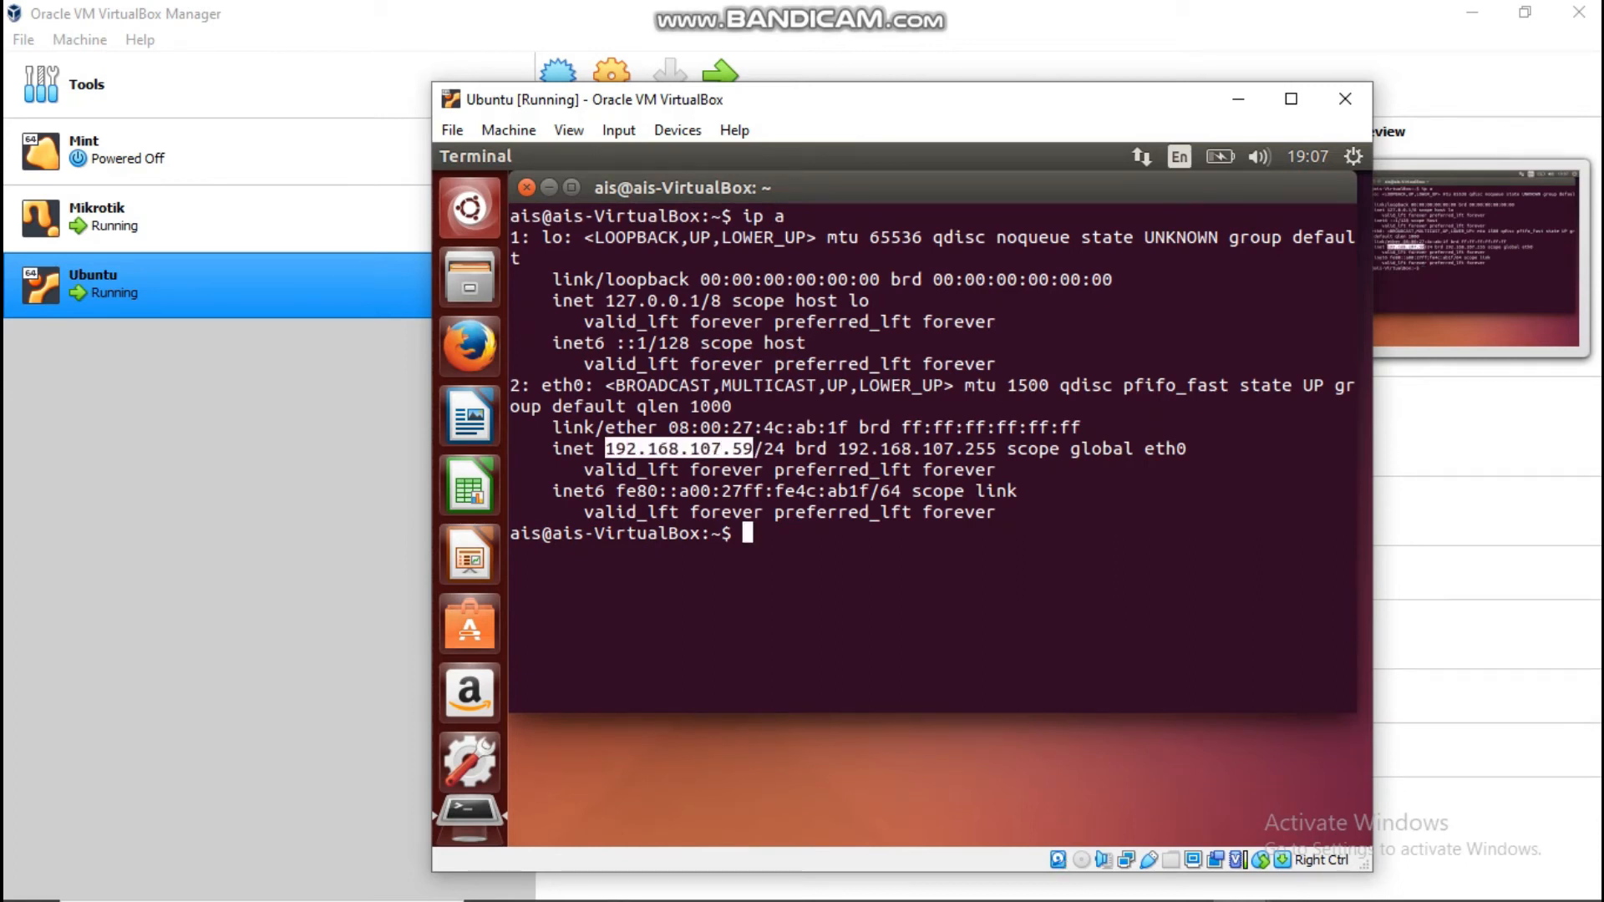
Step: Start pinging google.com, then minimize the Ubuntu VM window
text(ping googl)
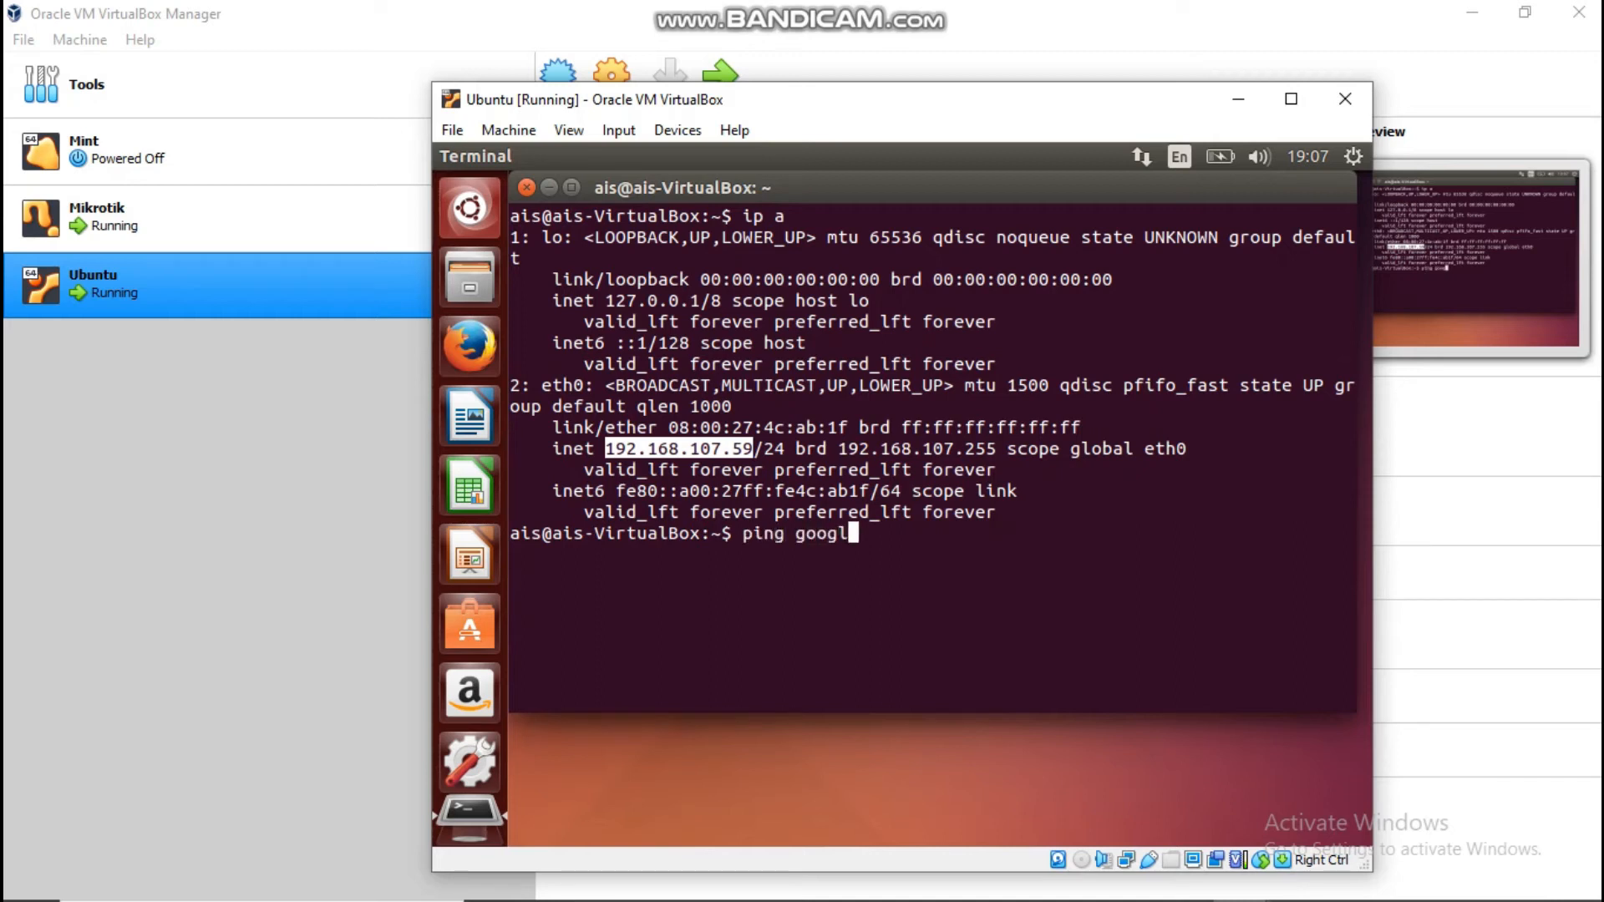
text(e.com)
key(Return)
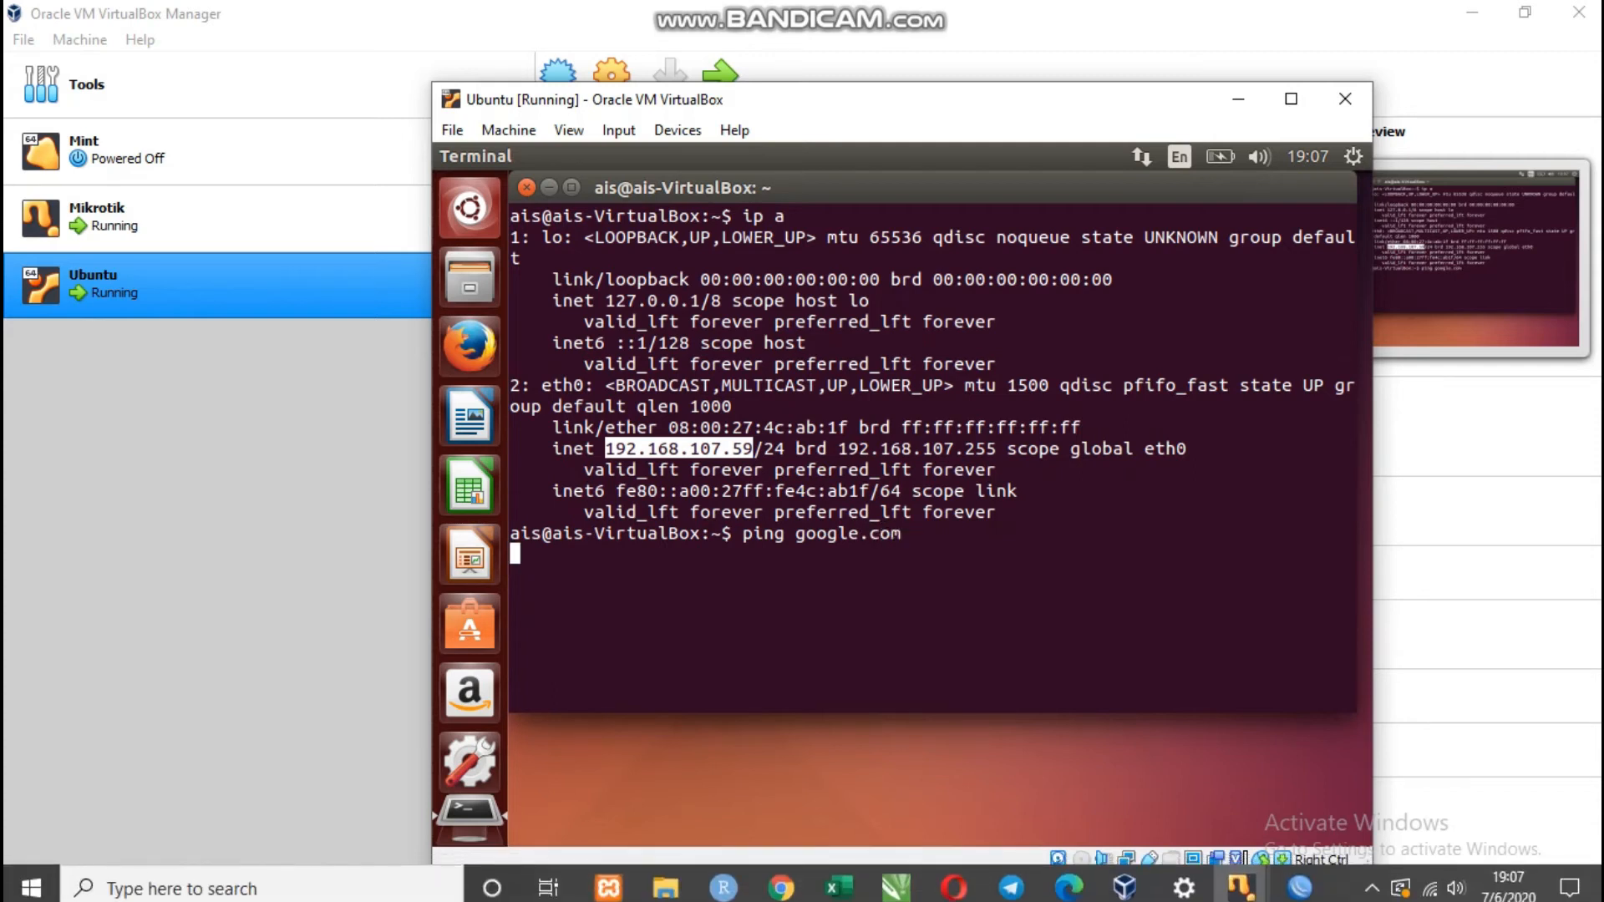
drag(1354, 533, 689, 533)
click(689, 547)
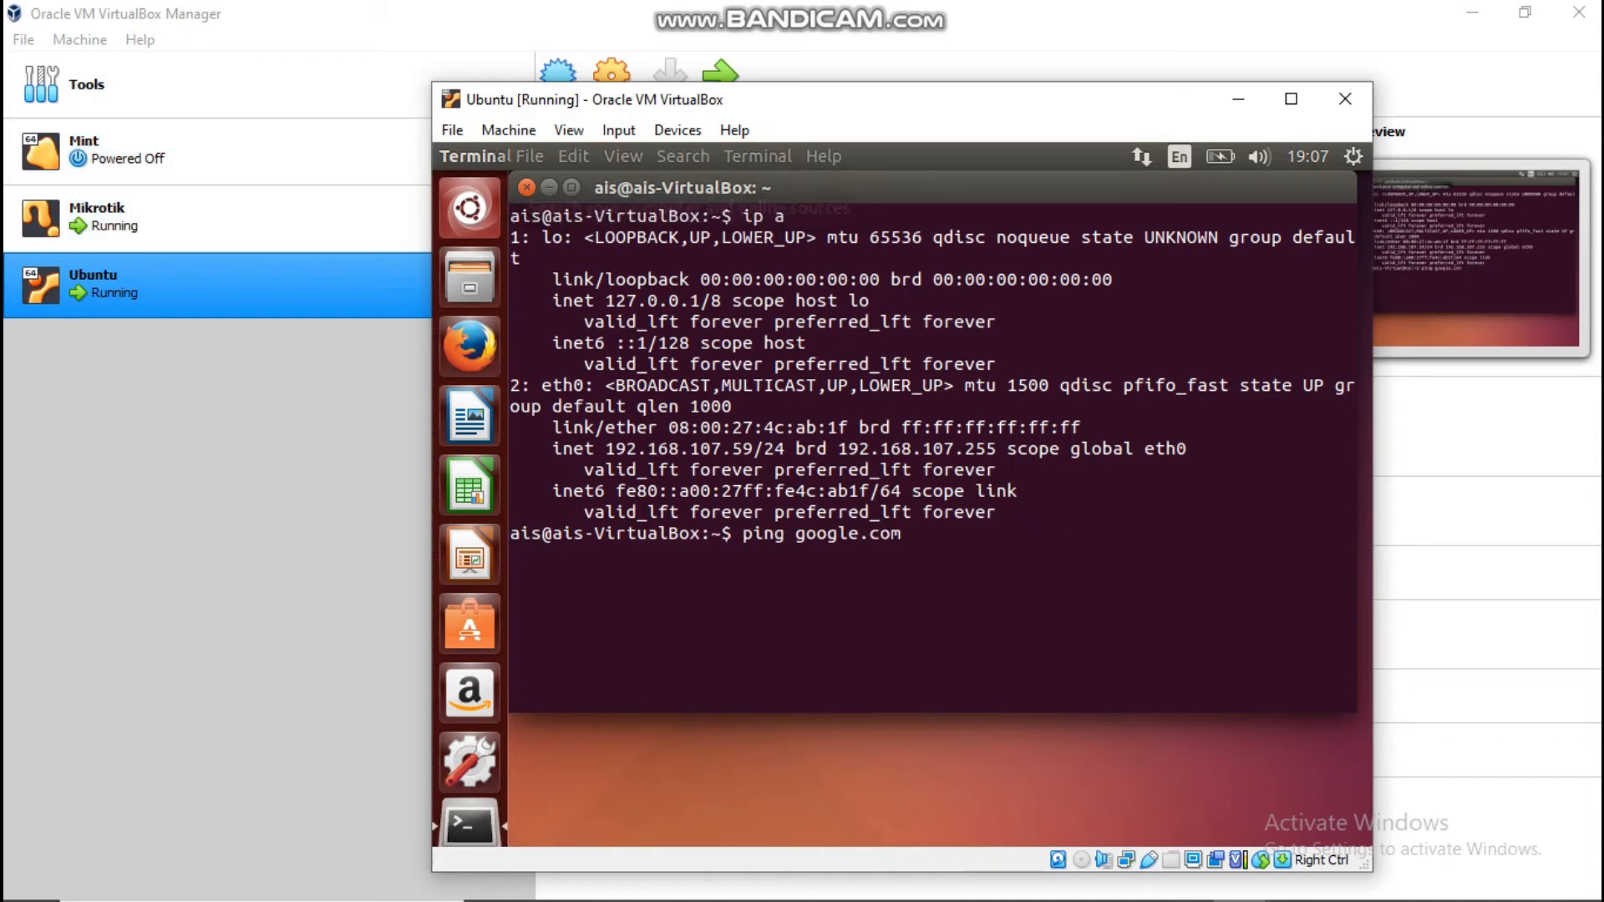
click(1238, 99)
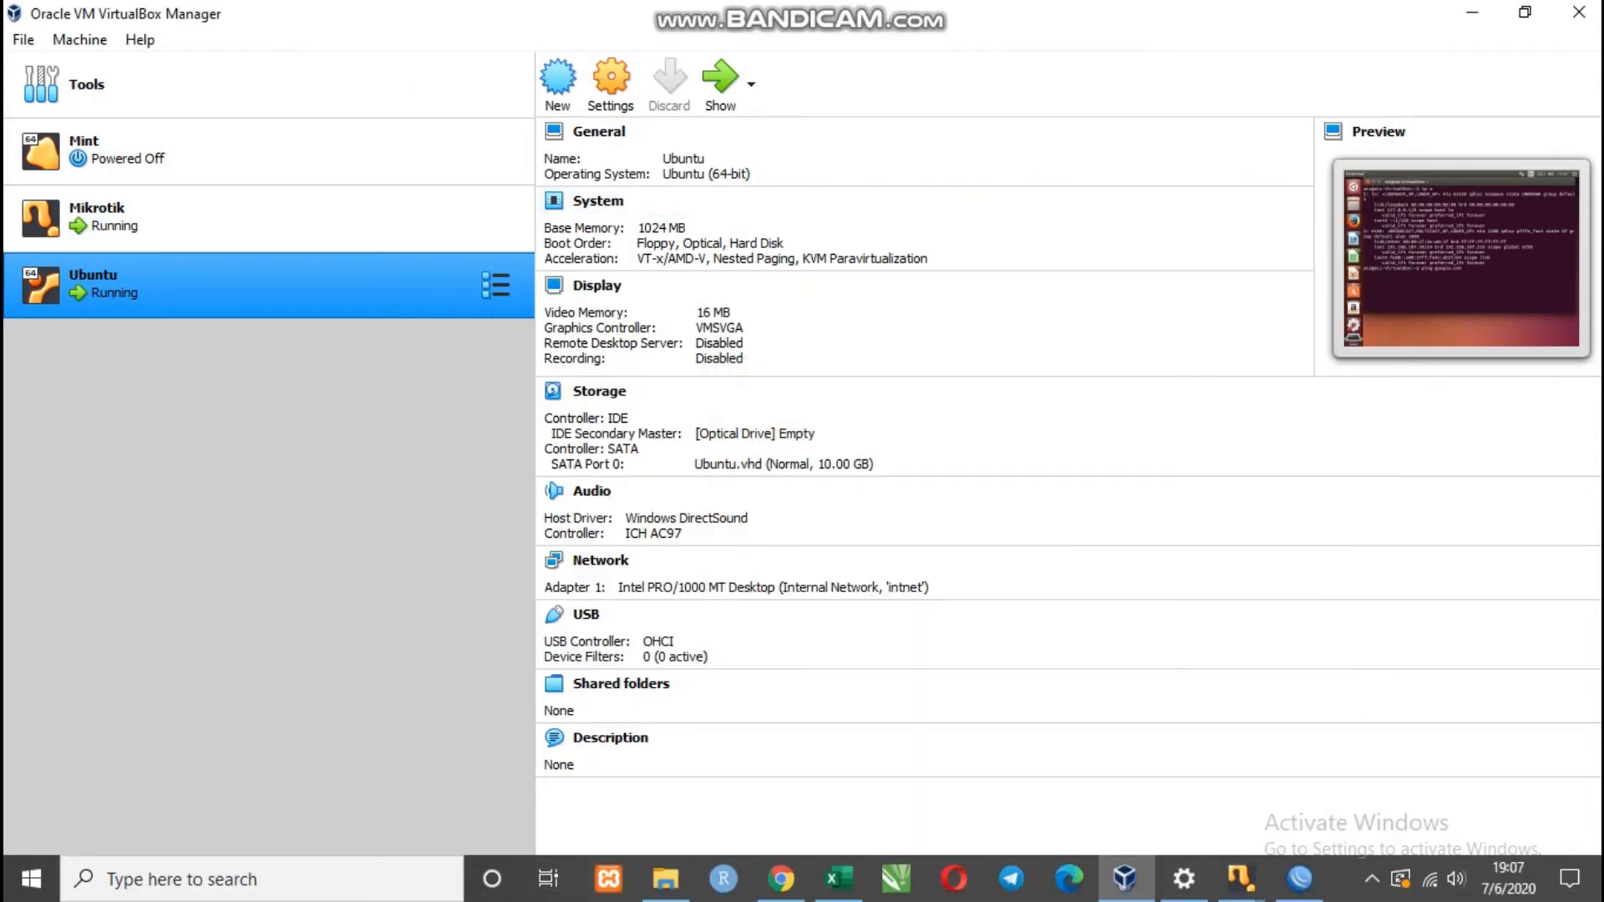
Step: Bring WinBox forward and open the NAT rules in IP > Firewall
click(1300, 878)
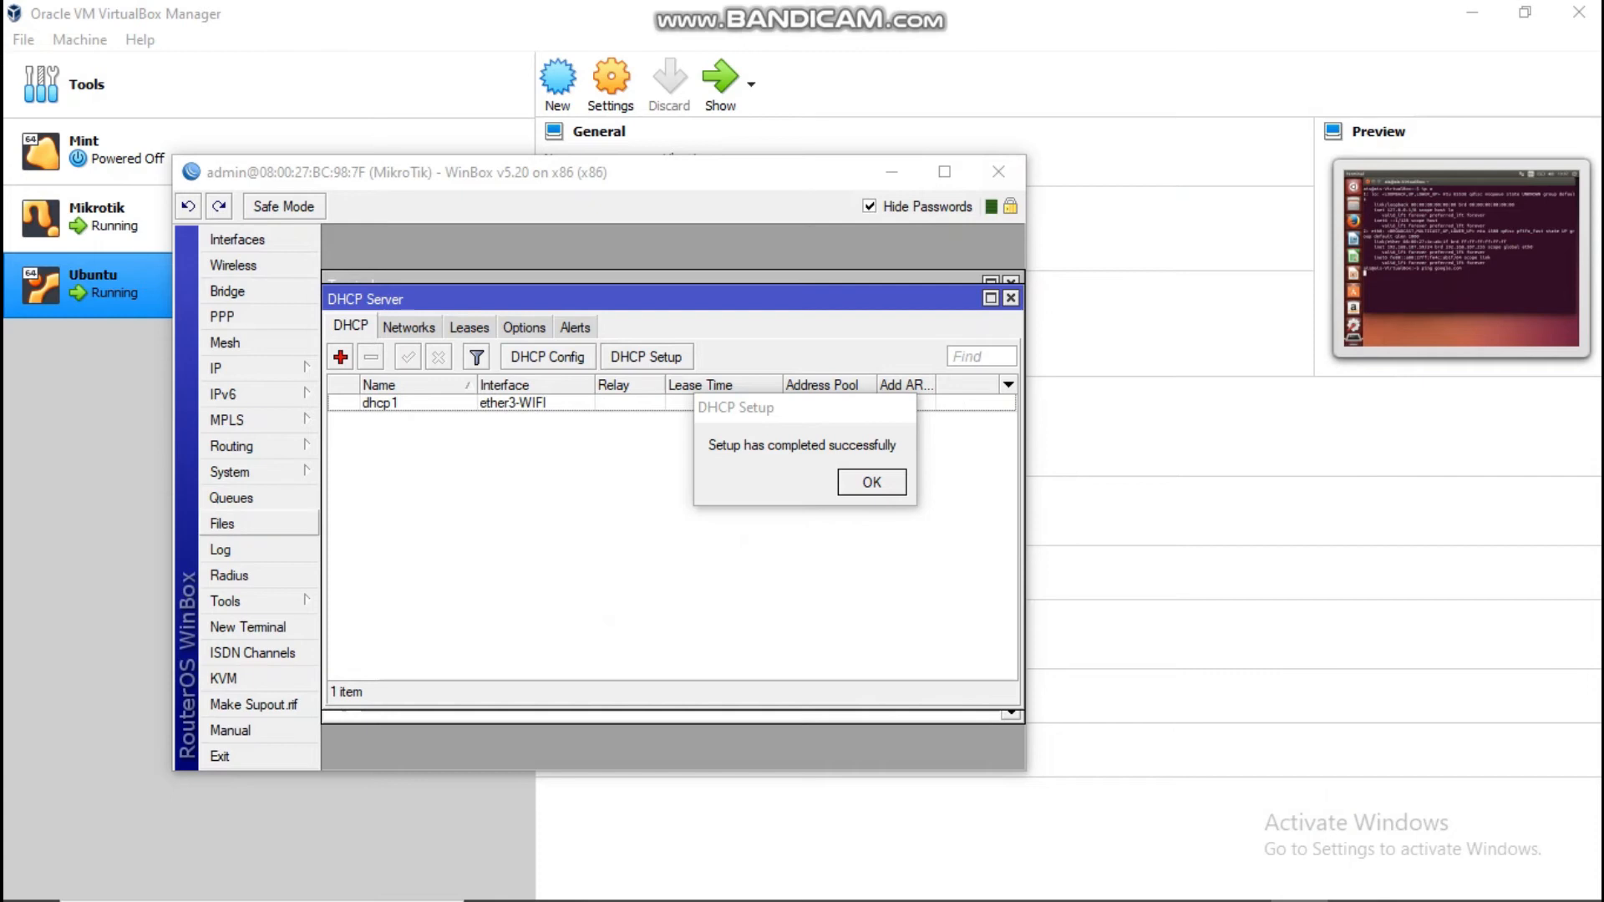
click(218, 369)
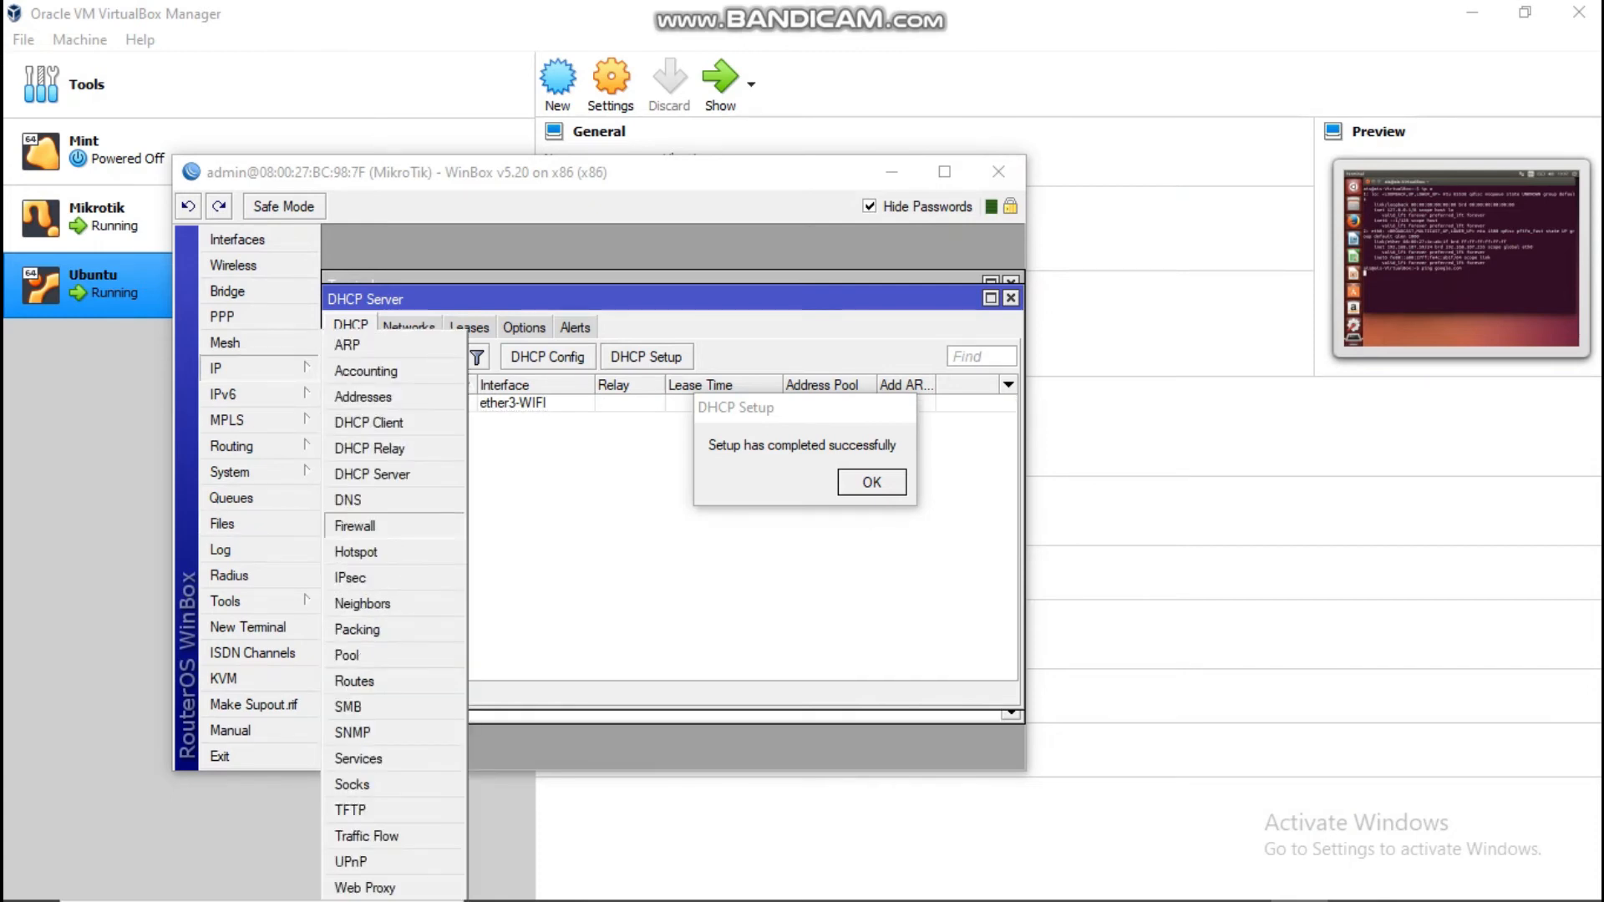
click(355, 526)
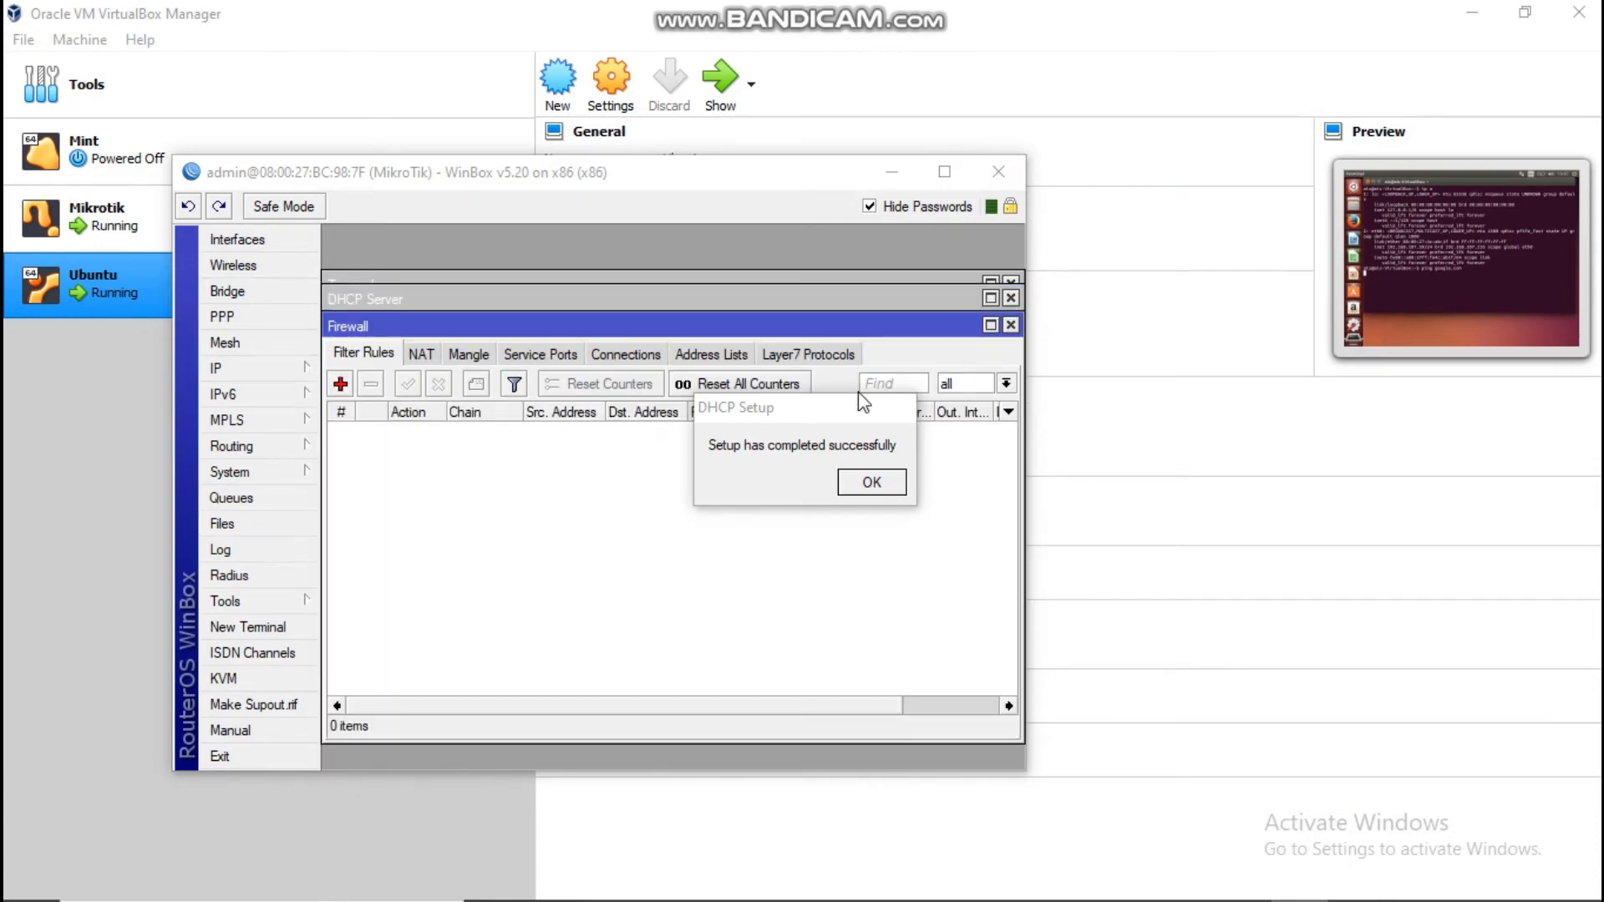
drag(859, 408, 934, 221)
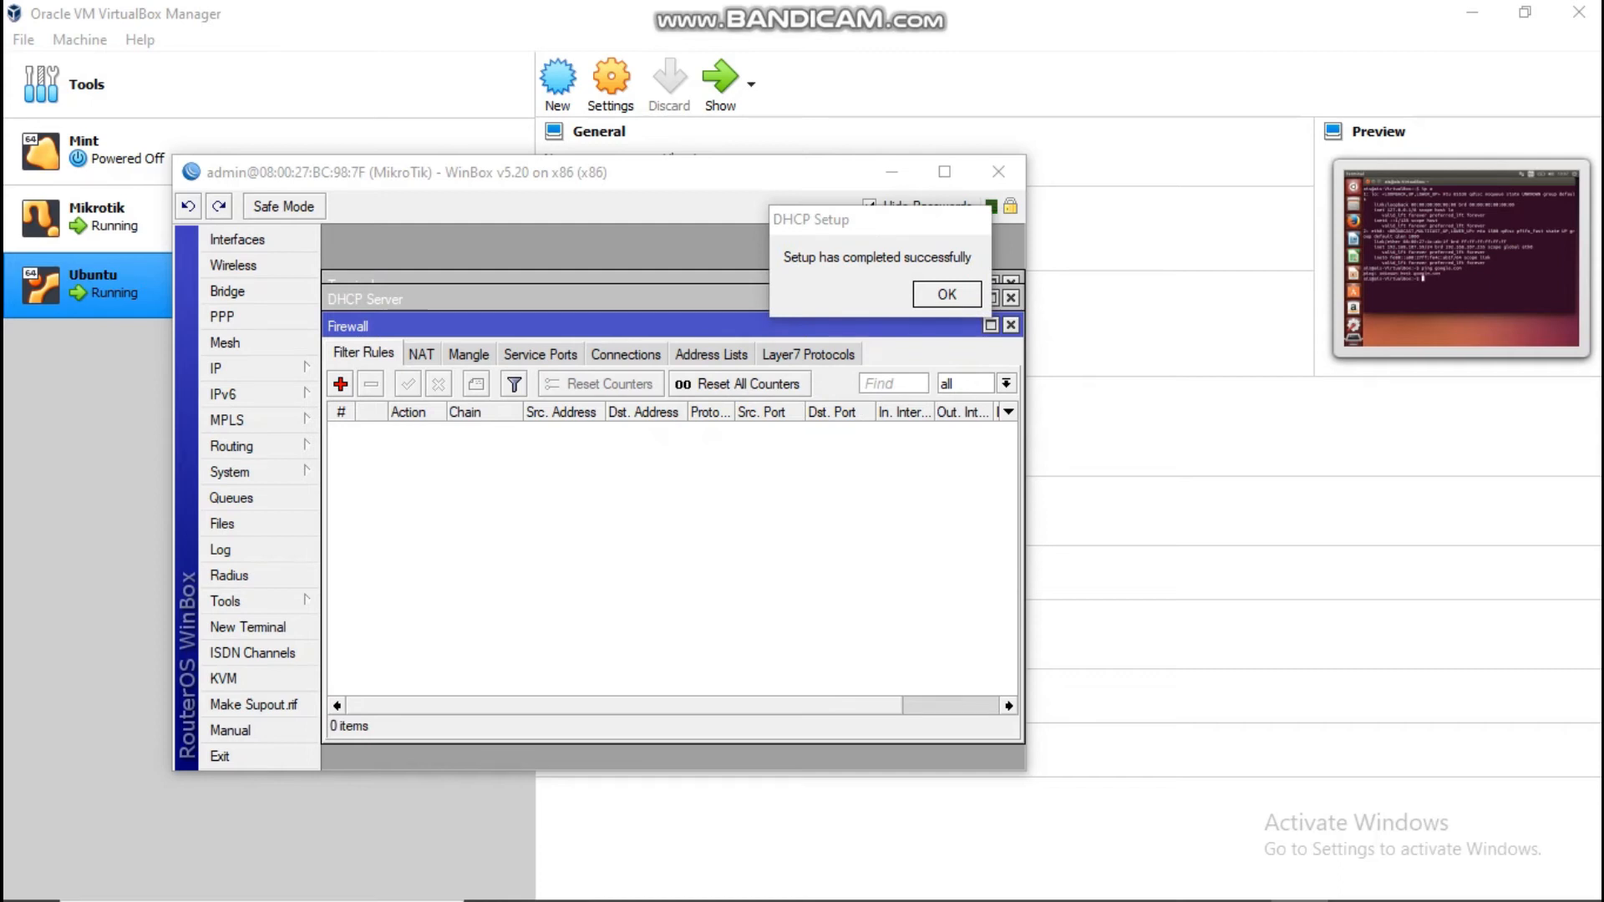
click(421, 354)
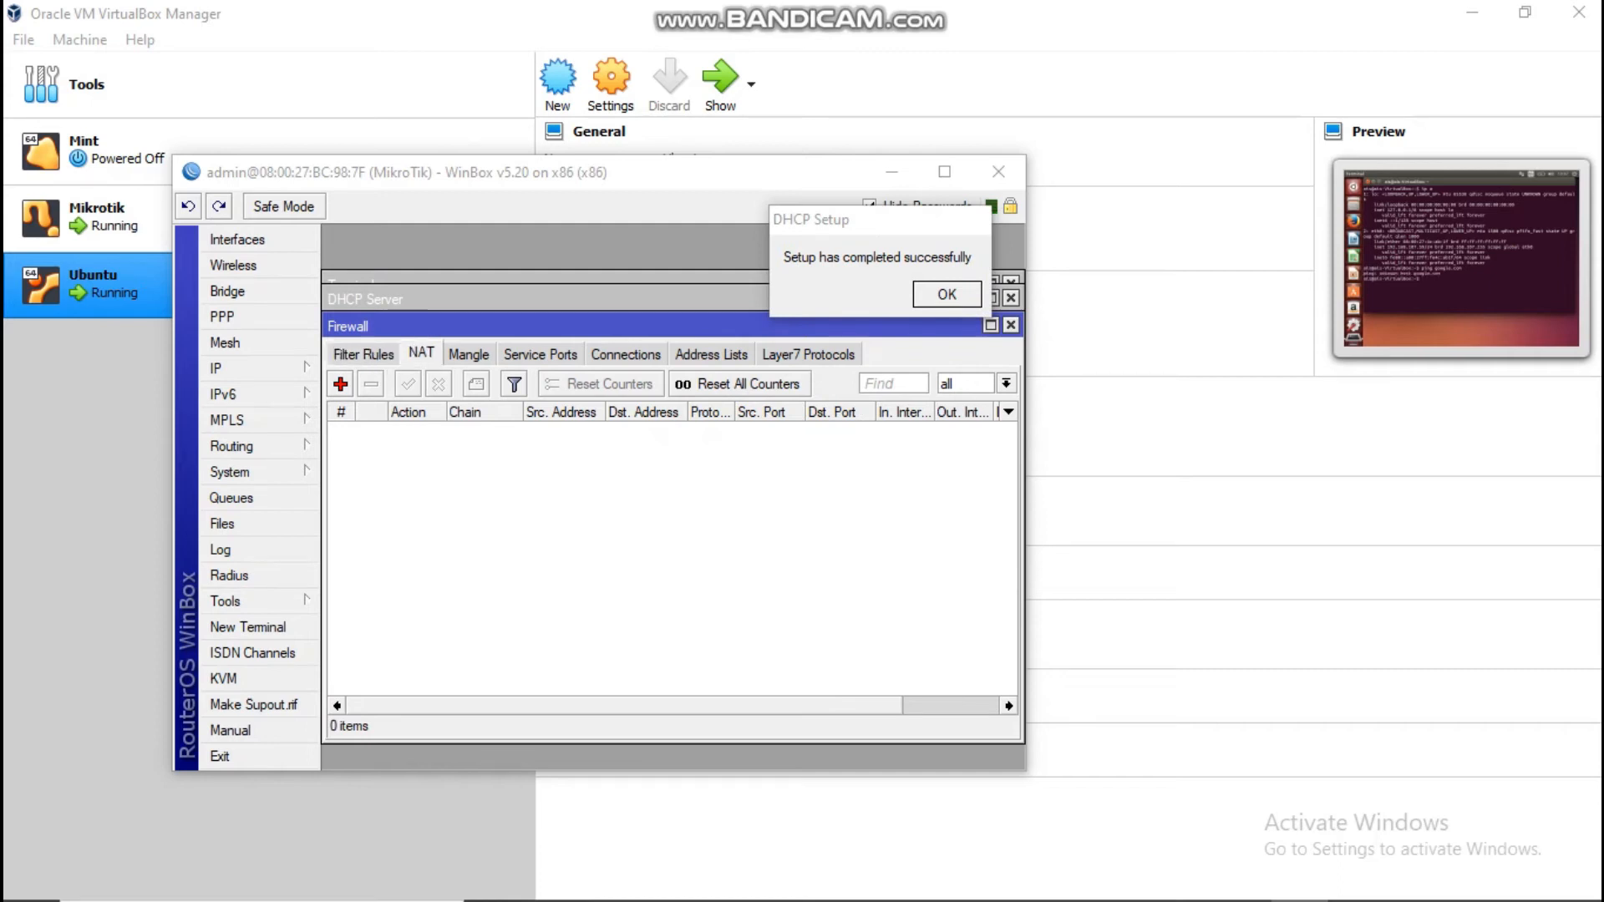
Step: Add a NAT rule with Out. Interface ether1-WAN and action masquerade, and save it
click(340, 383)
drag(815, 228, 817, 192)
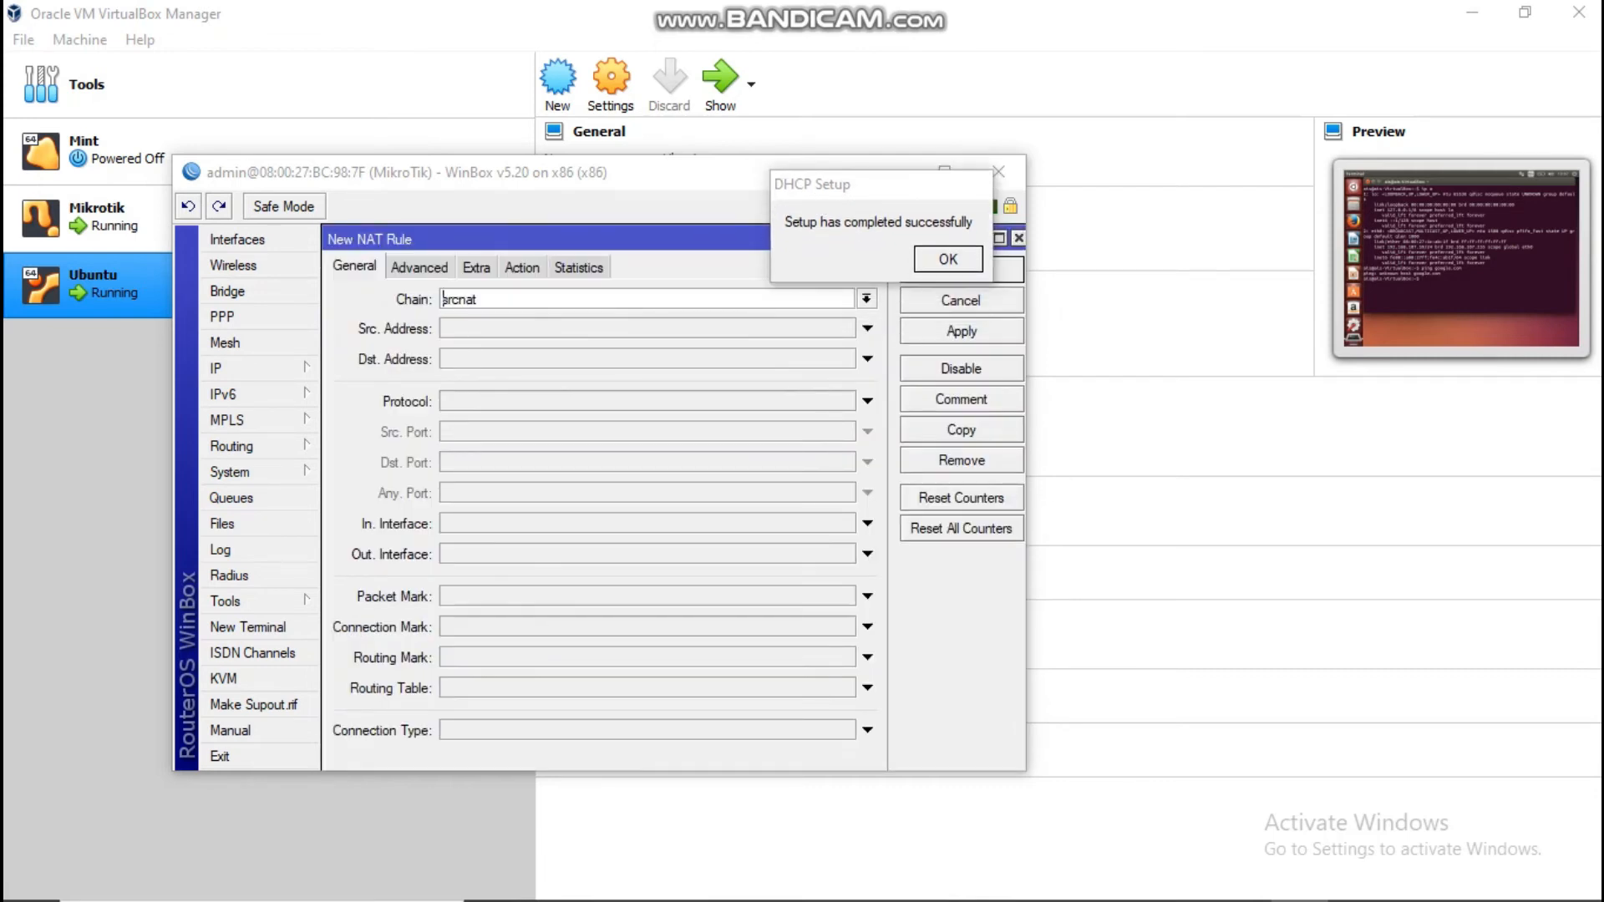
click(867, 554)
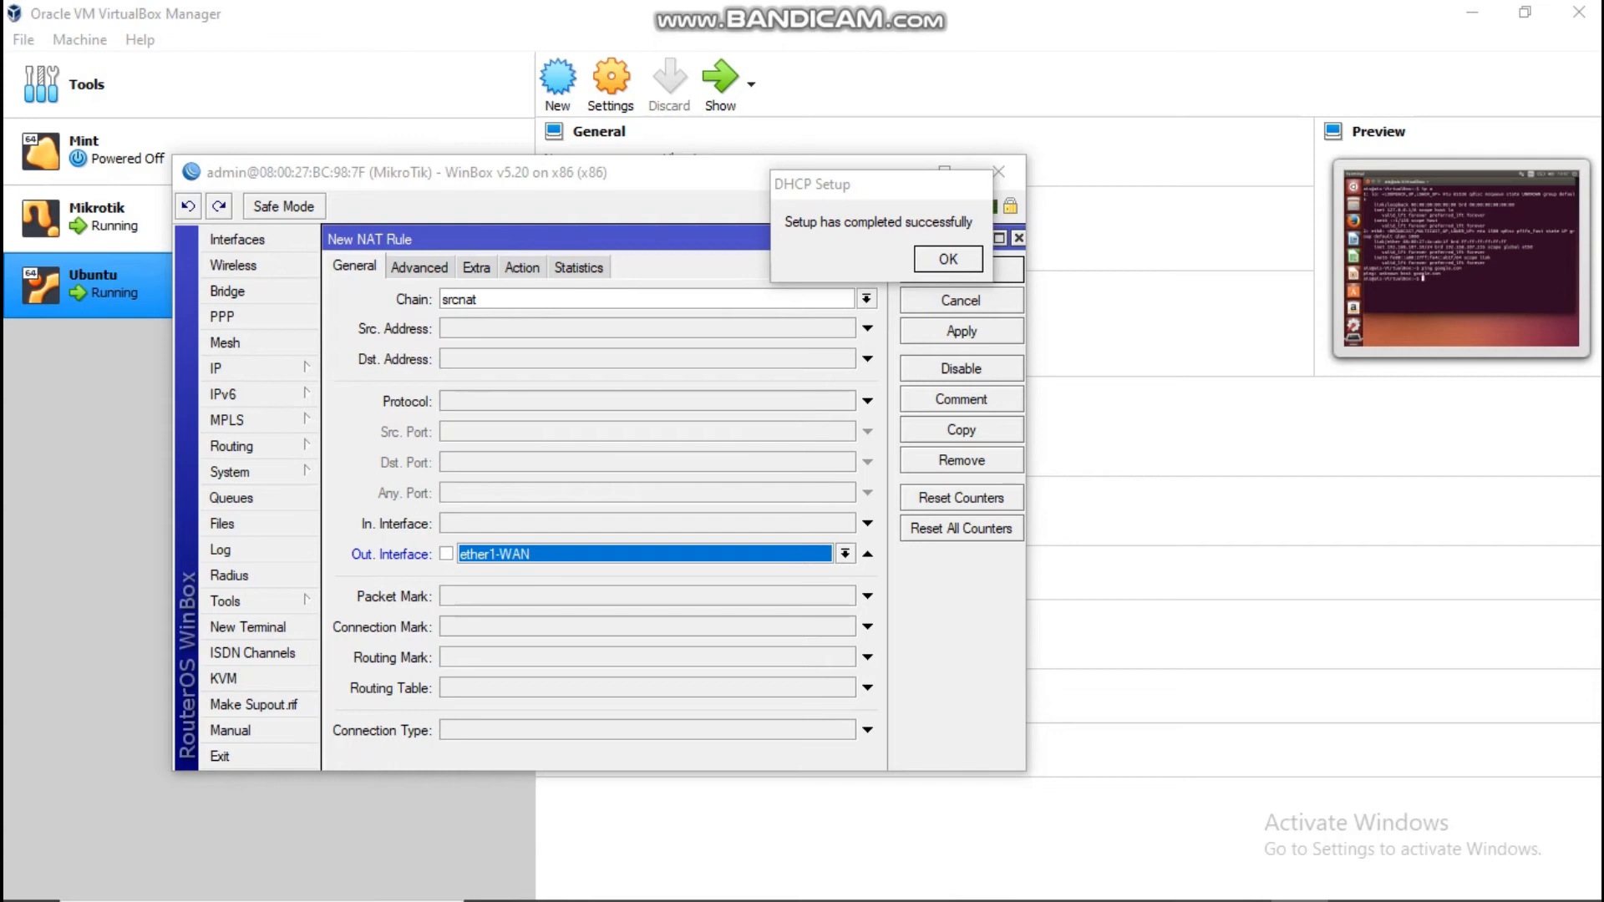
click(522, 266)
click(866, 298)
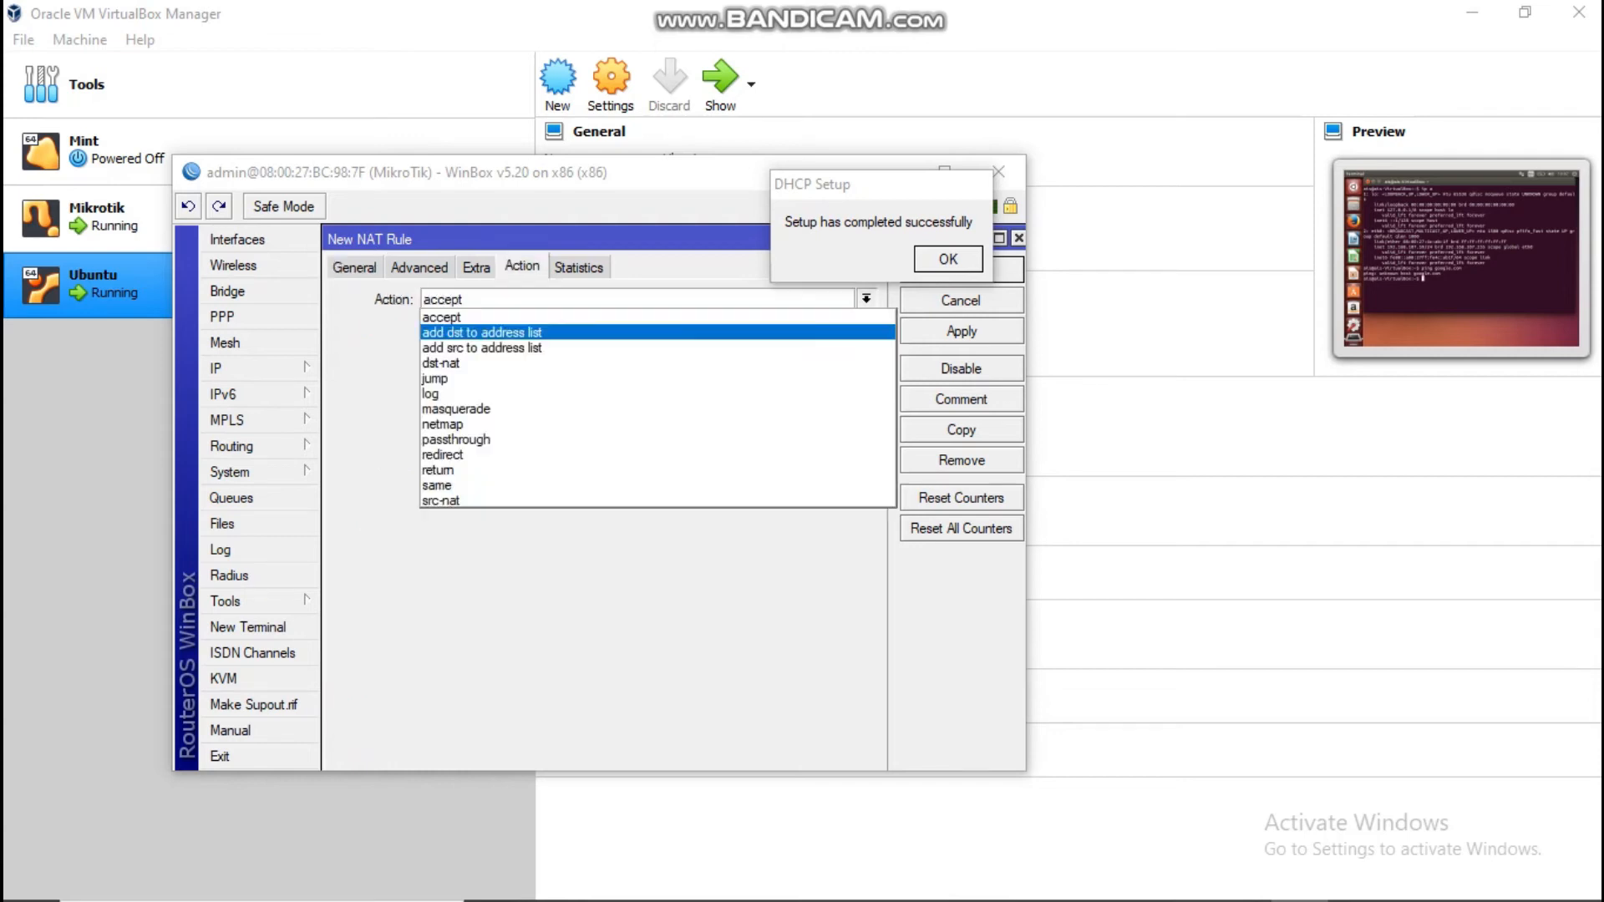
click(468, 407)
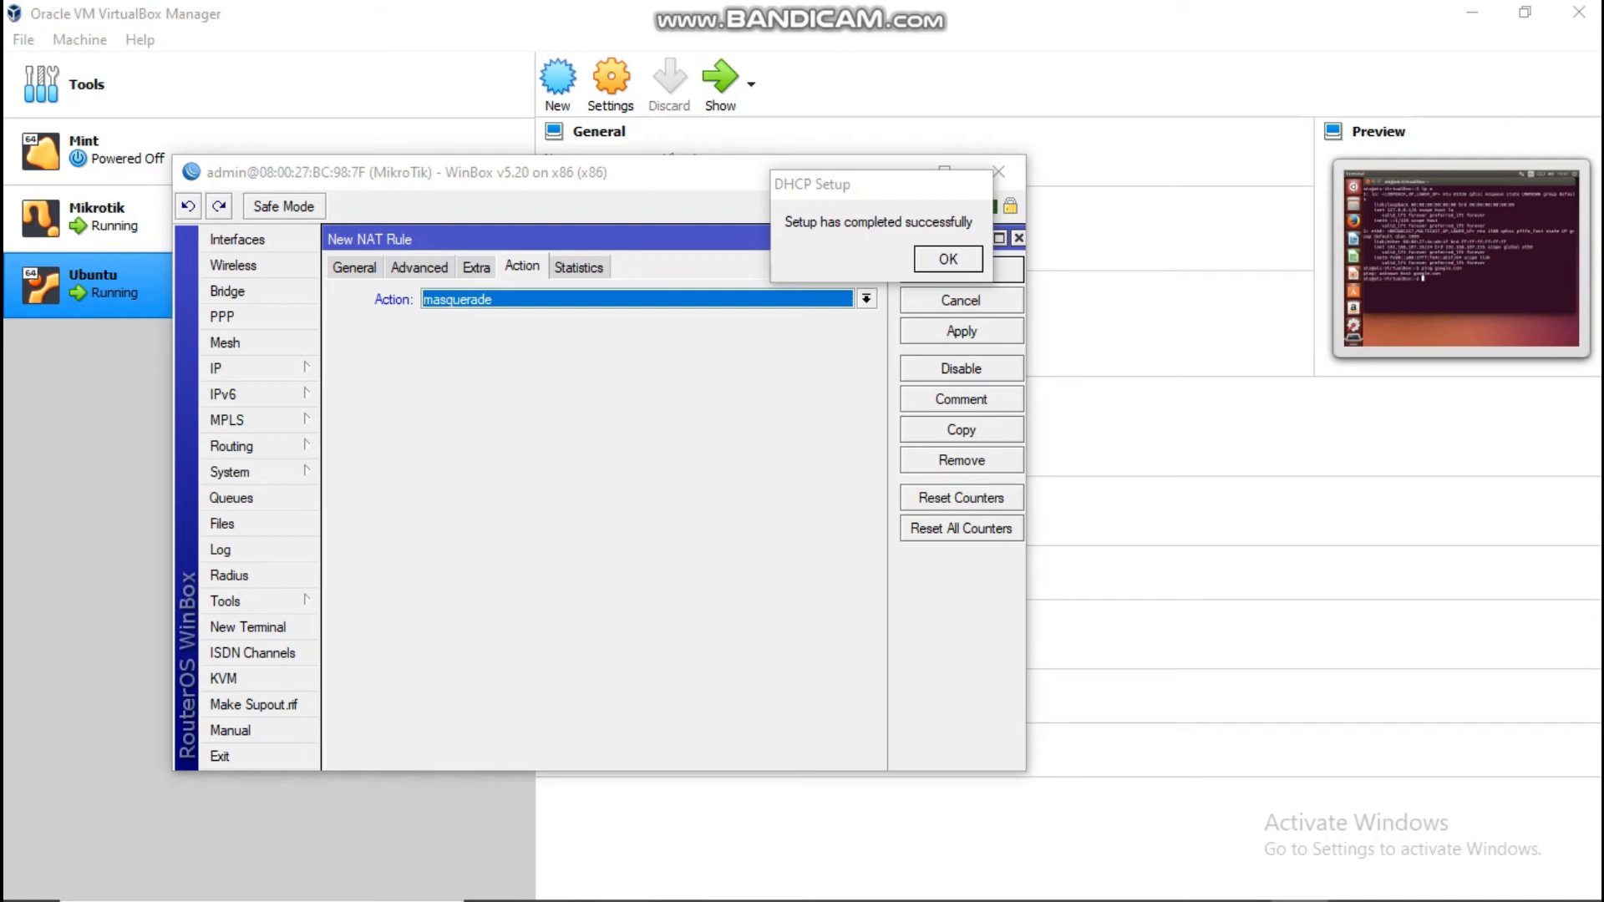
drag(870, 191, 770, 406)
click(961, 270)
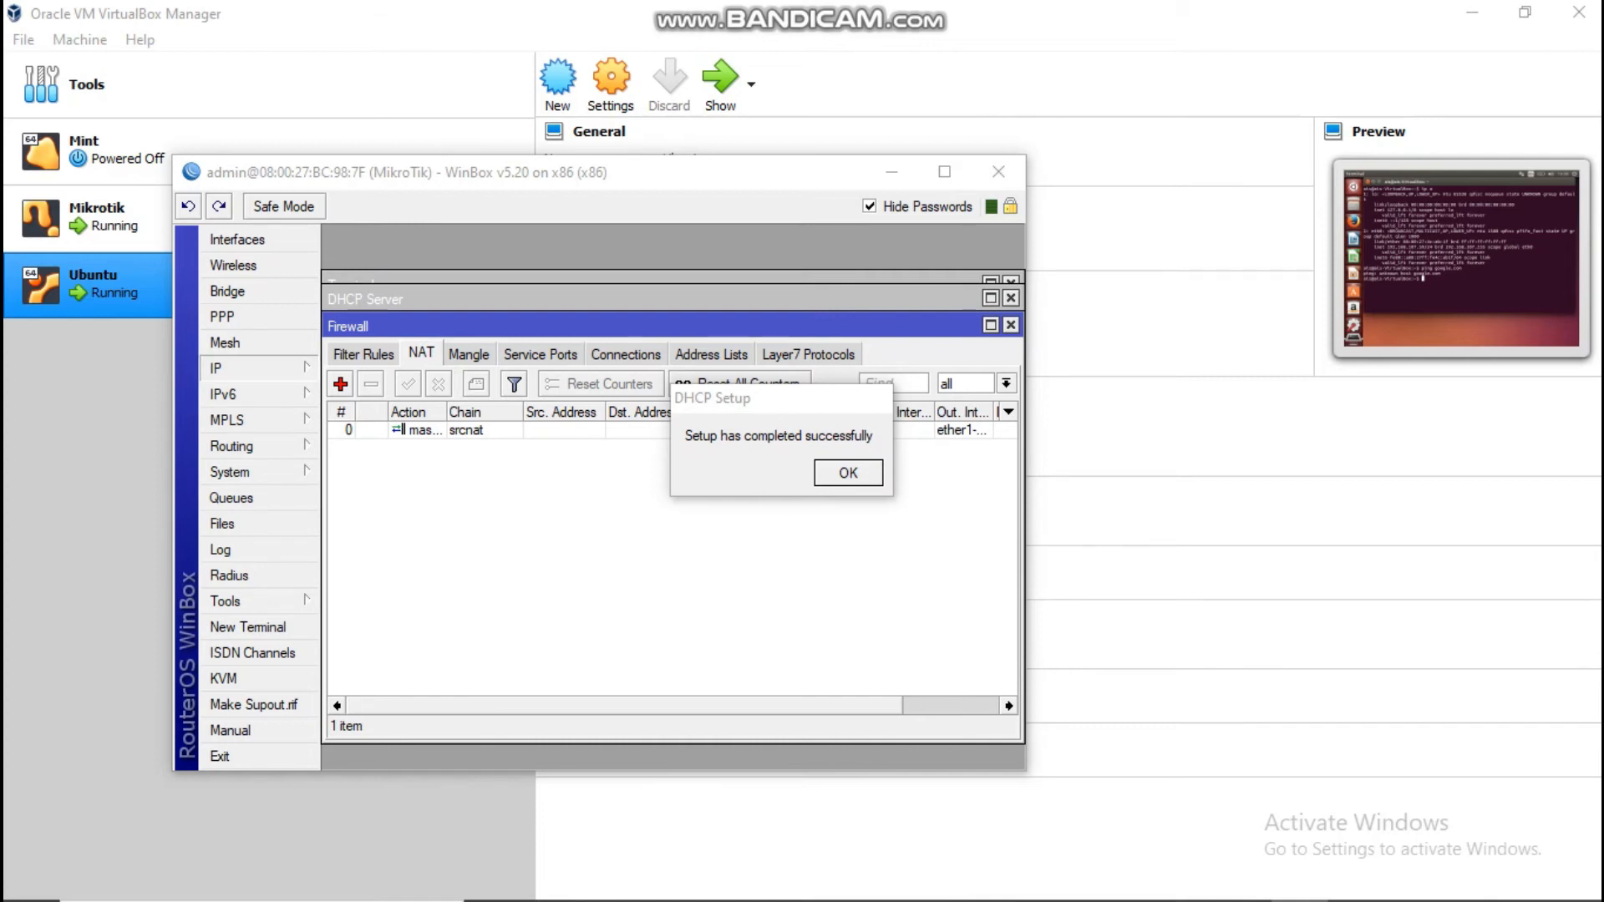
Step: Tick Allow Remote Requests in the IP > DNS settings and apply with OK
click(250, 368)
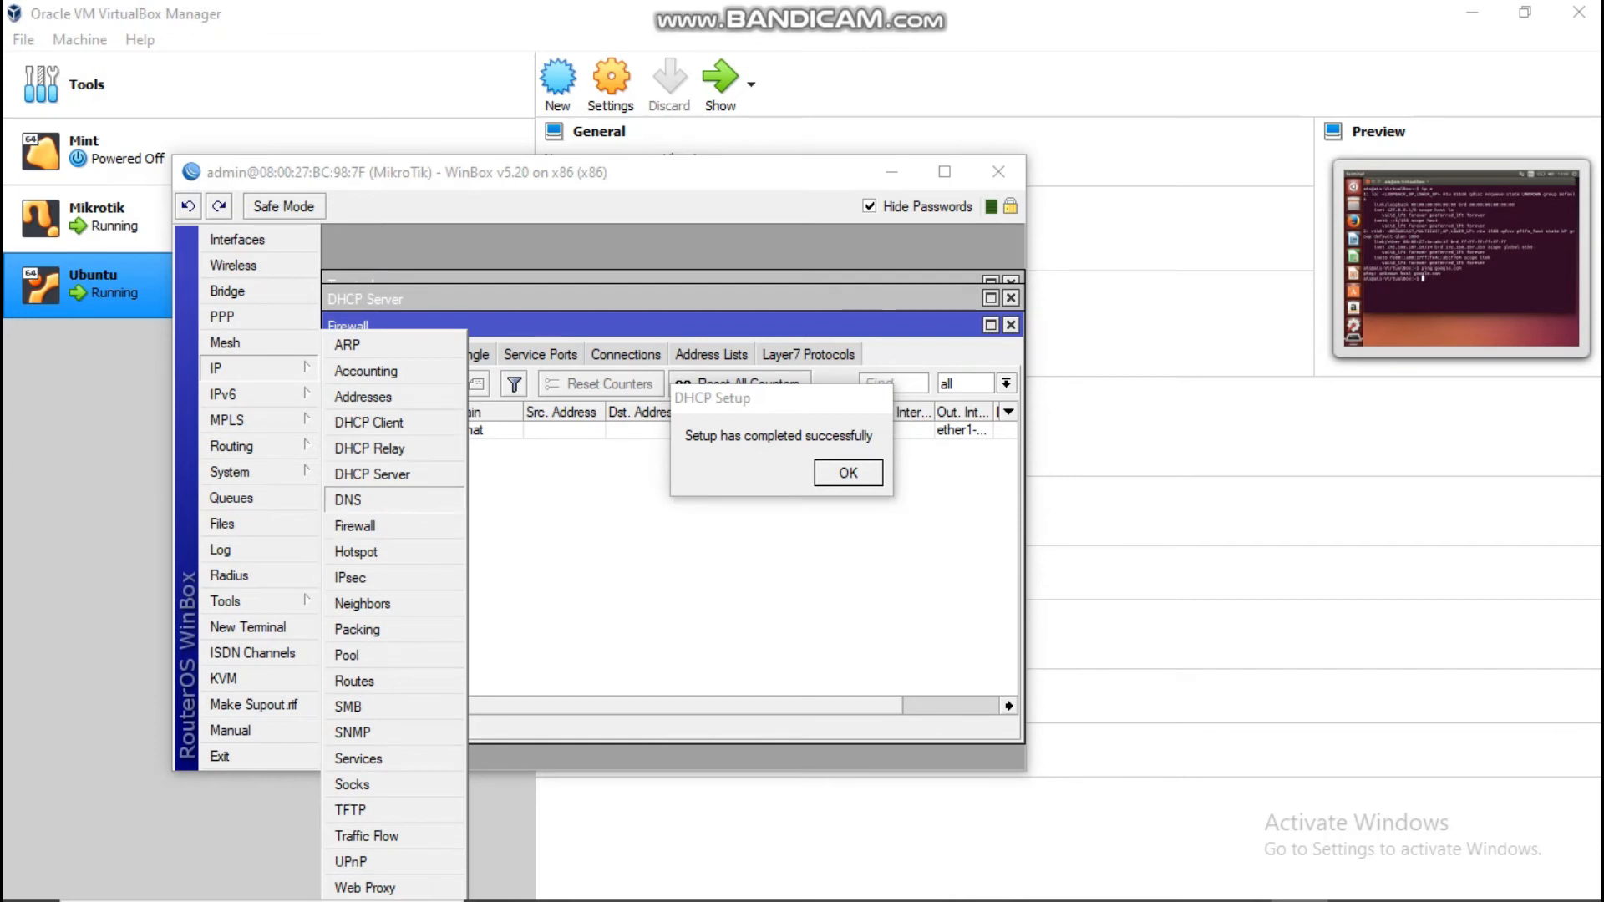
click(349, 500)
drag(814, 399, 841, 236)
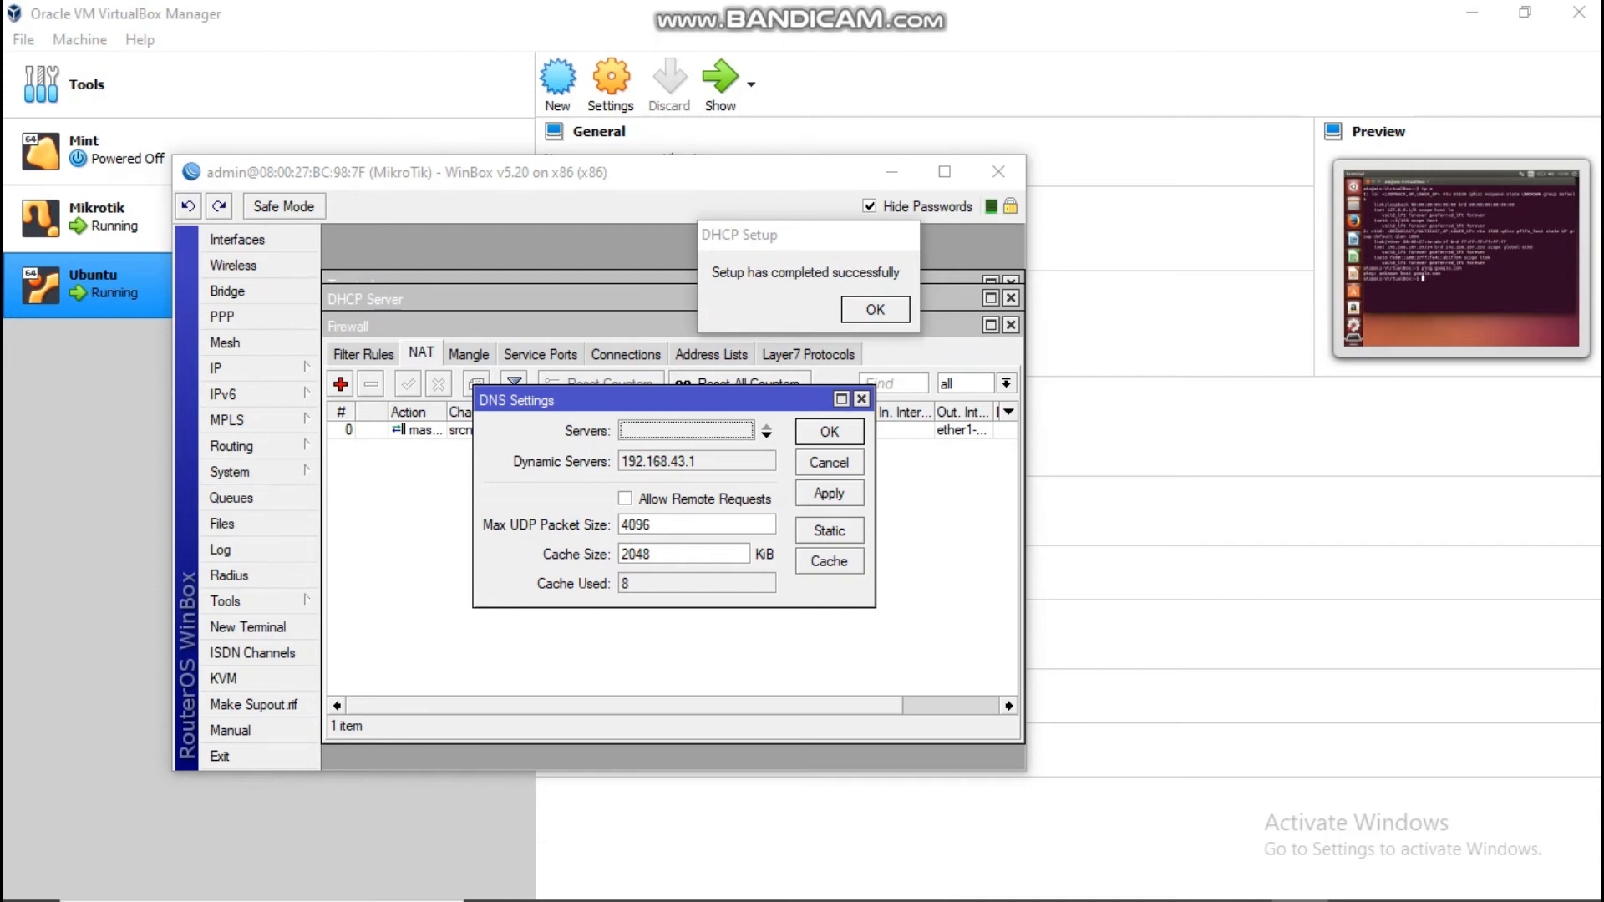
click(625, 499)
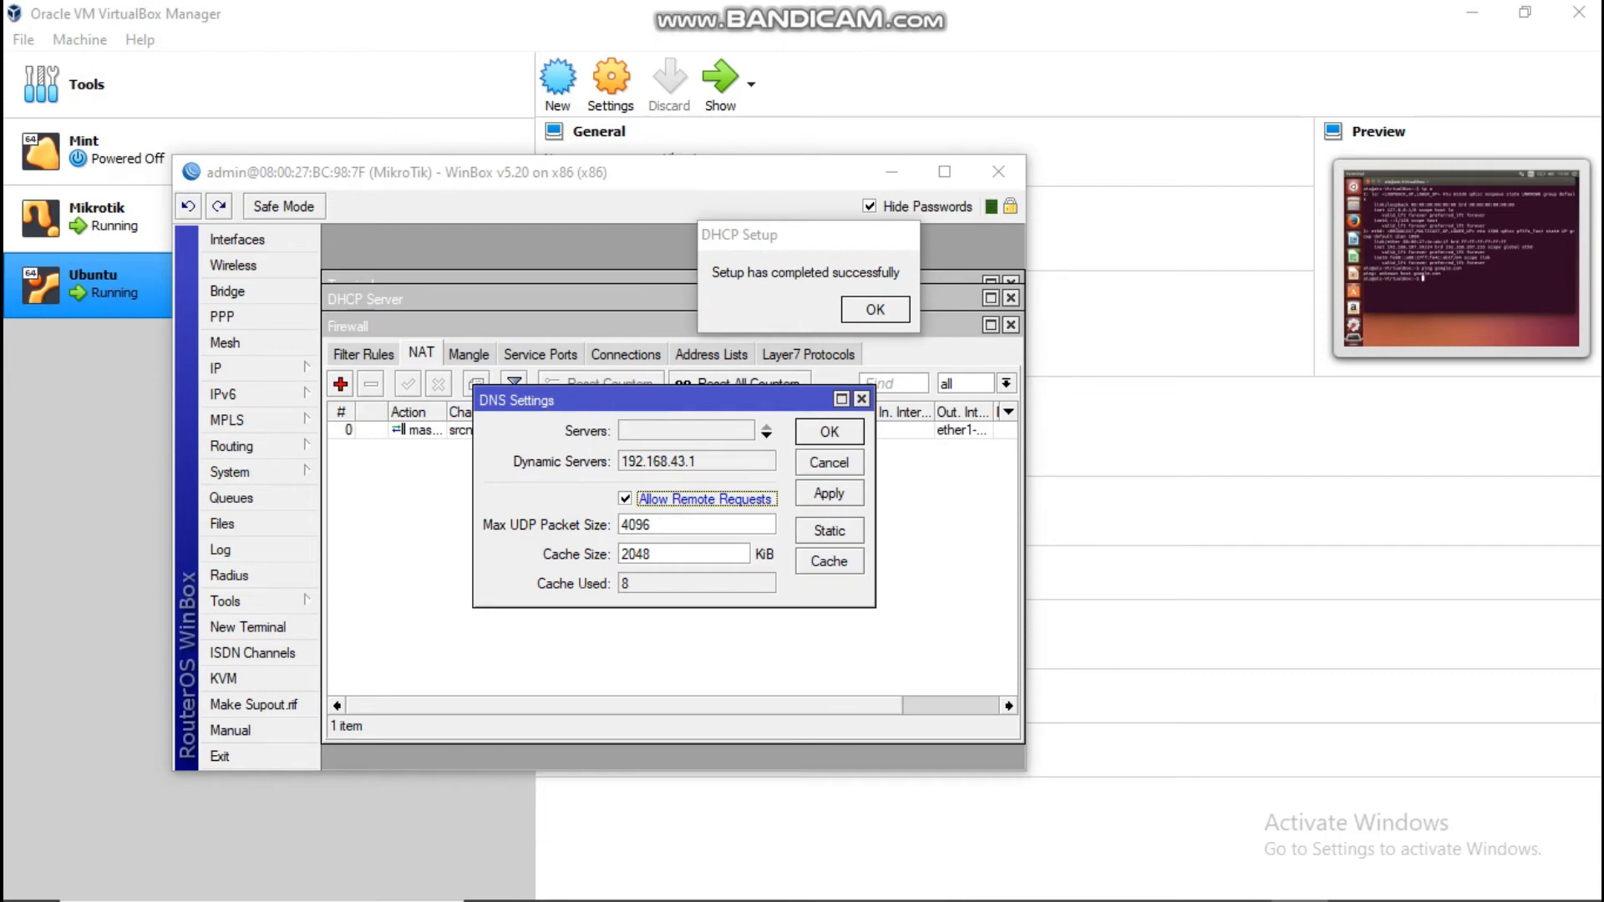
click(830, 432)
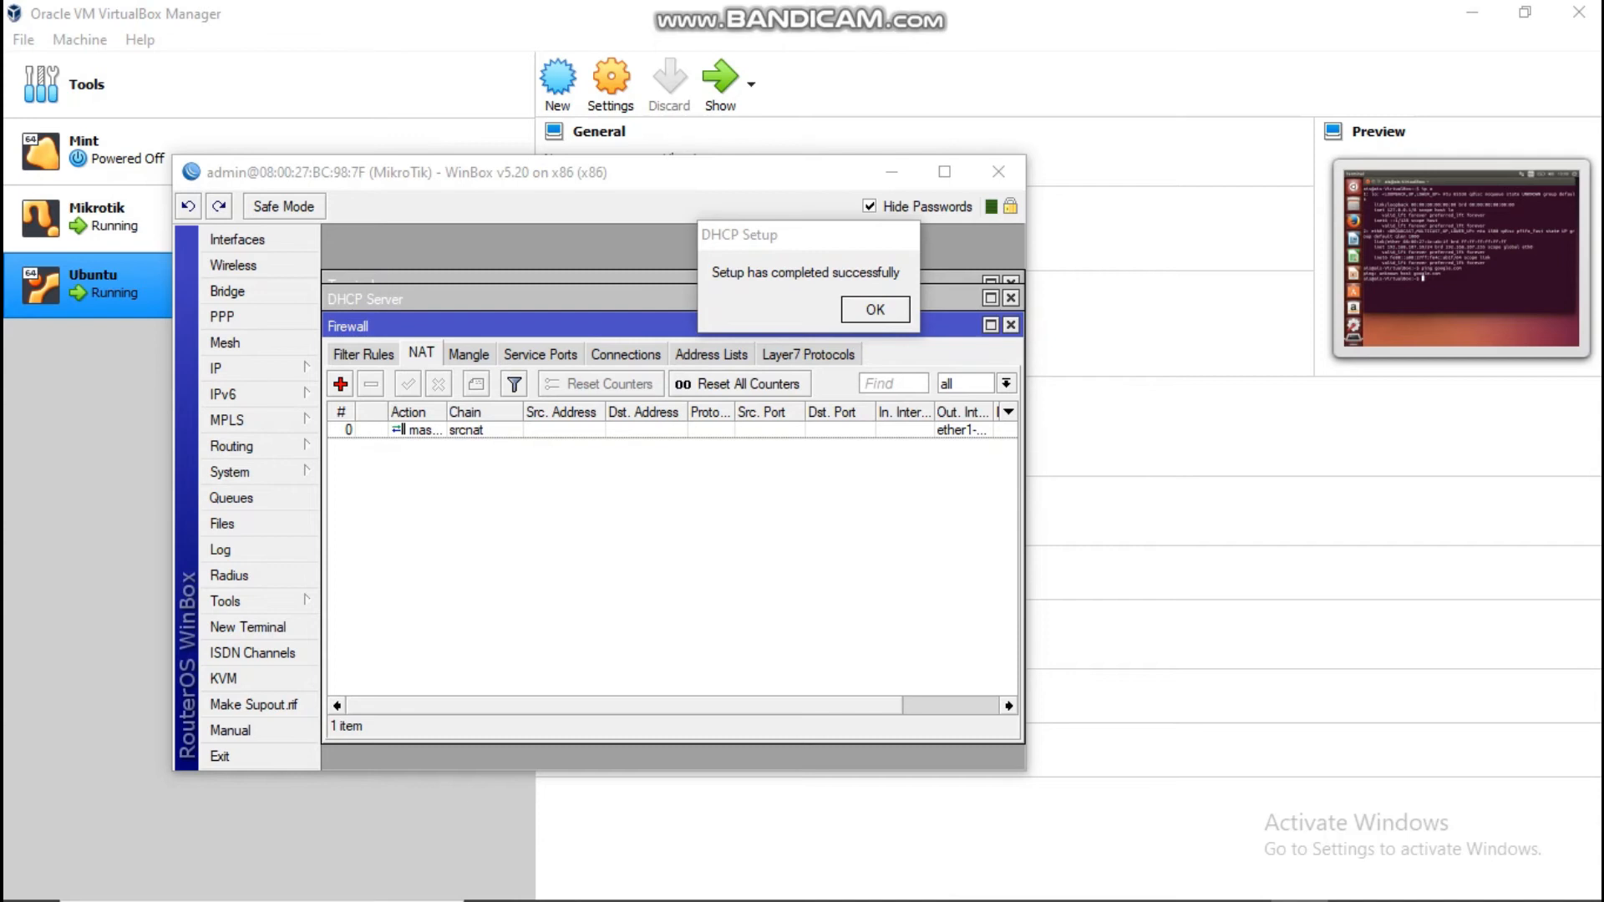
mouse_move(1012, 899)
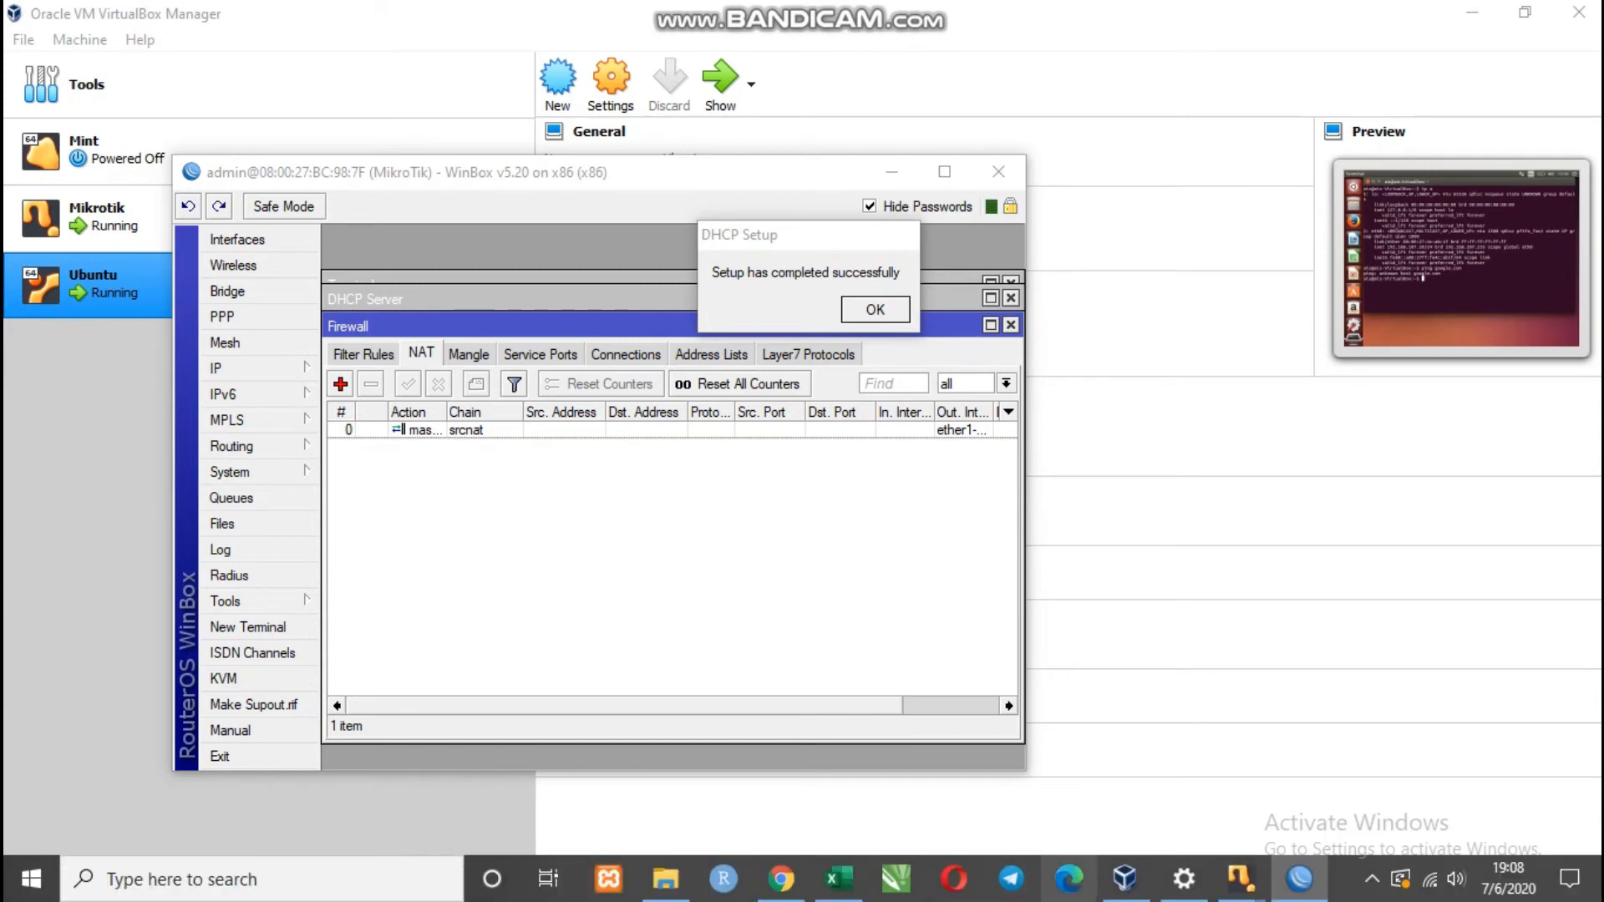
Step: Rerun ping google.com in the Ubuntu terminal, then select the MikroTik router in WinBox Loader
mouse_move(1241, 877)
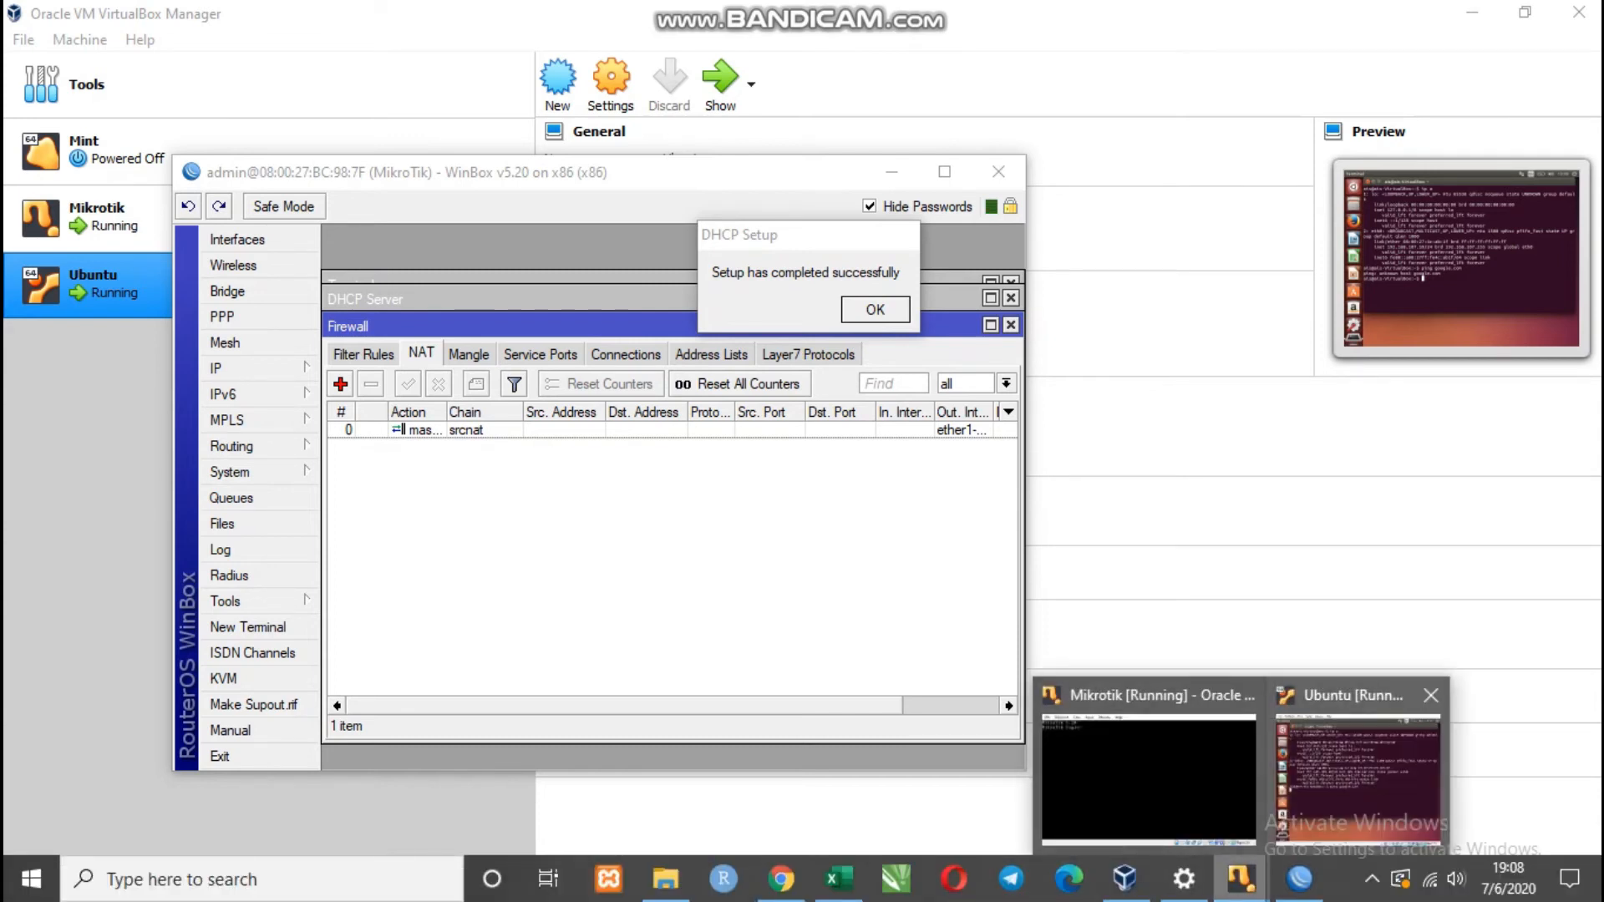
click(1357, 769)
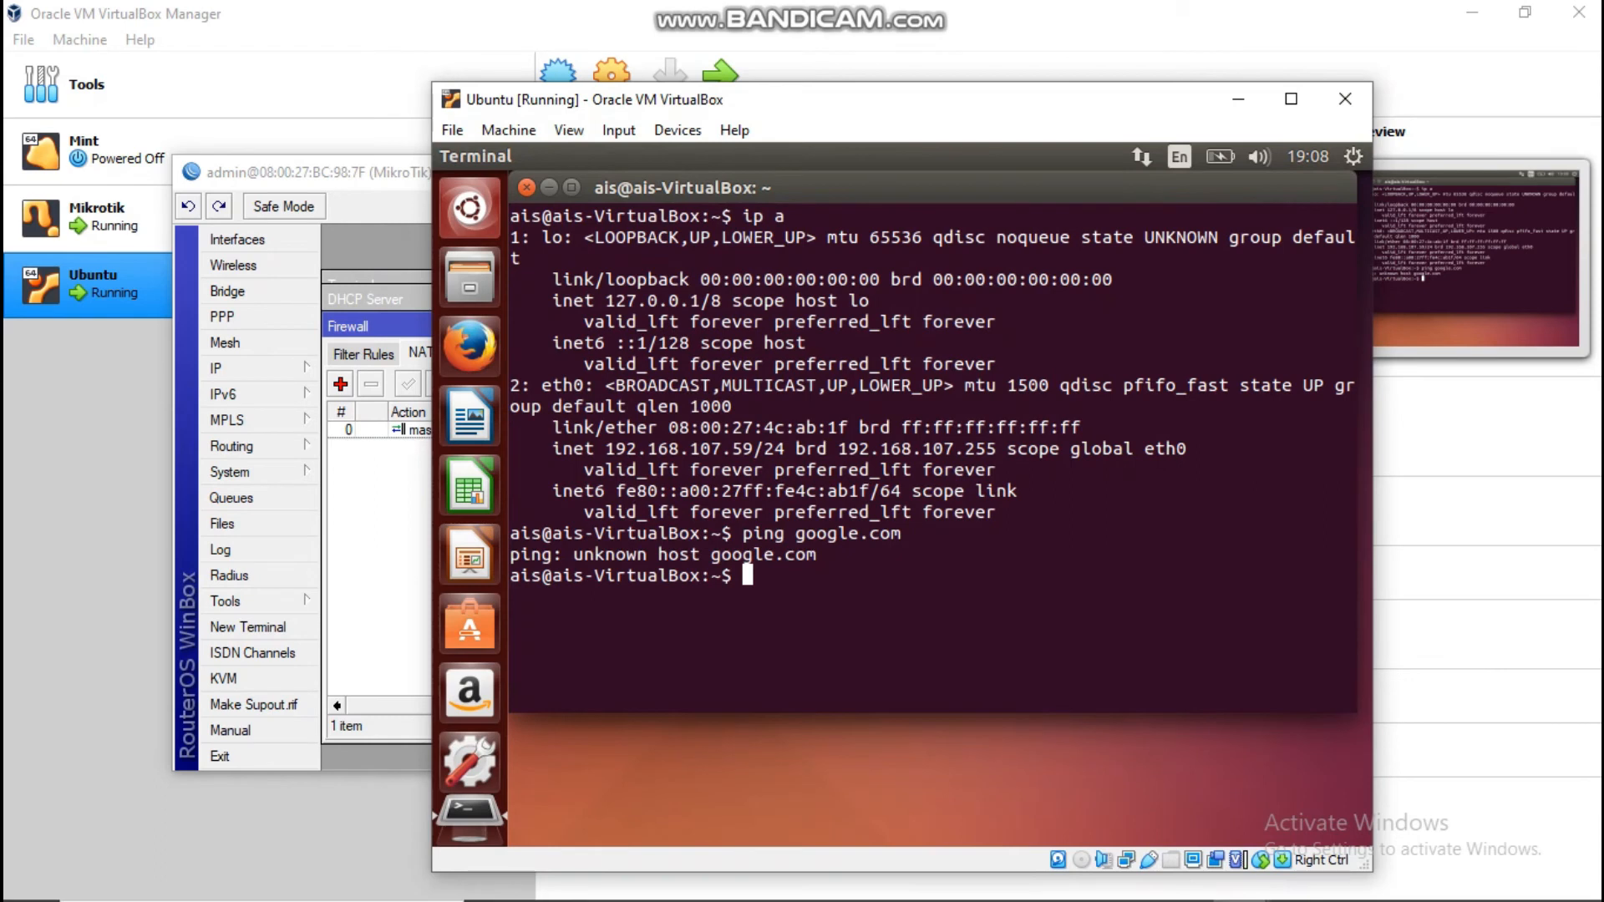
key(Up)
key(Return)
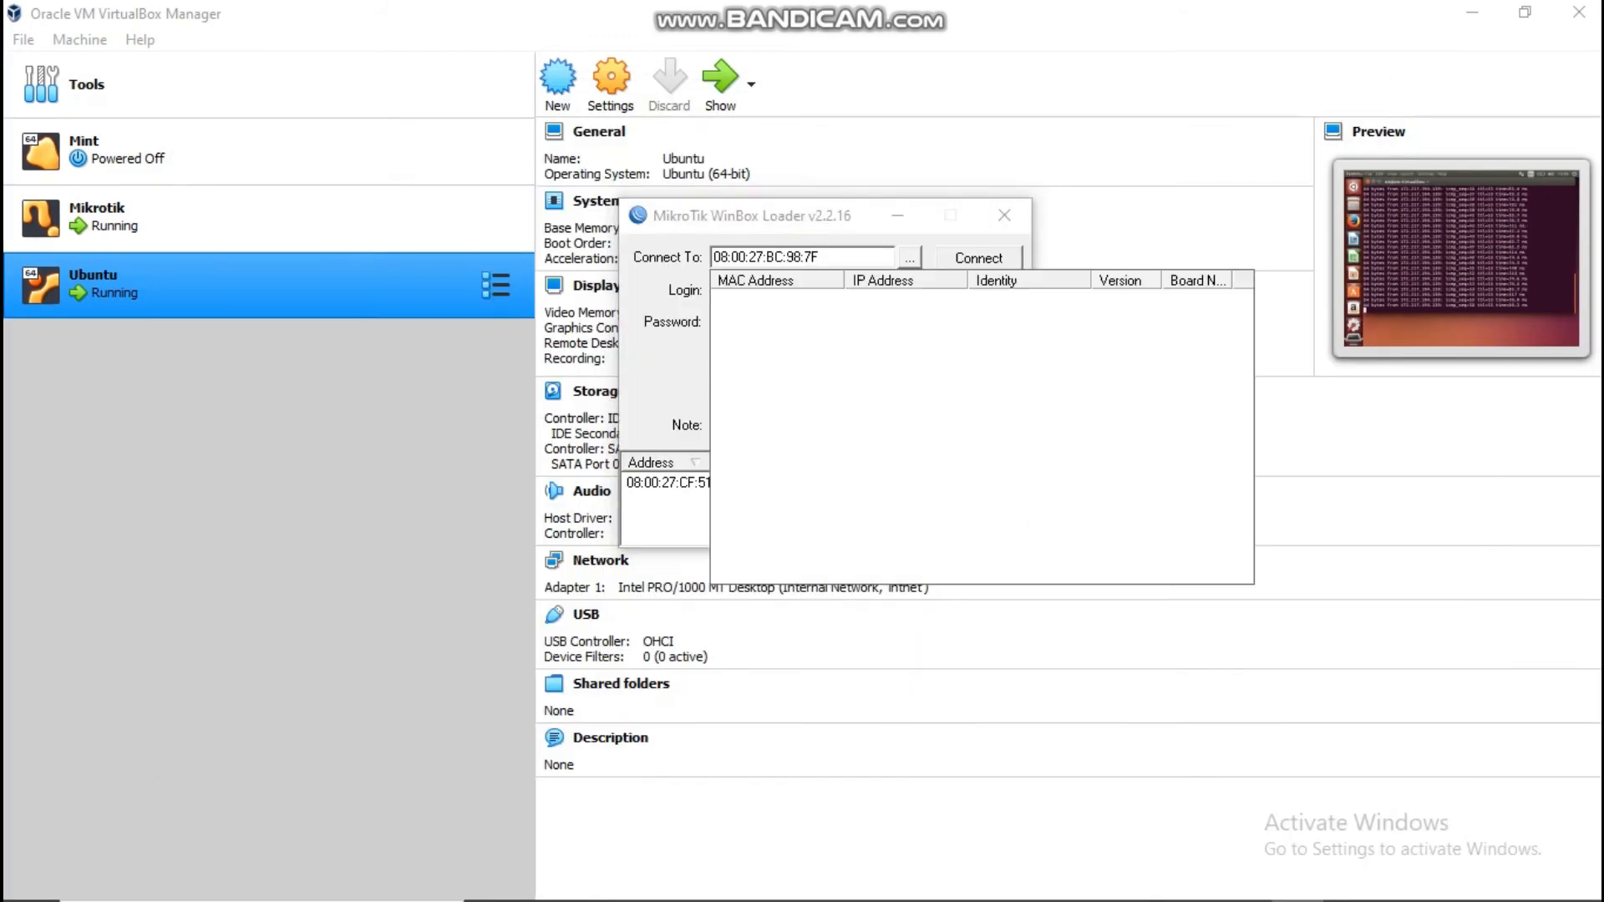
click(769, 301)
Step: Connect to the MikroTik router and launch Hotspot Setup from IP > Hotspot
click(978, 258)
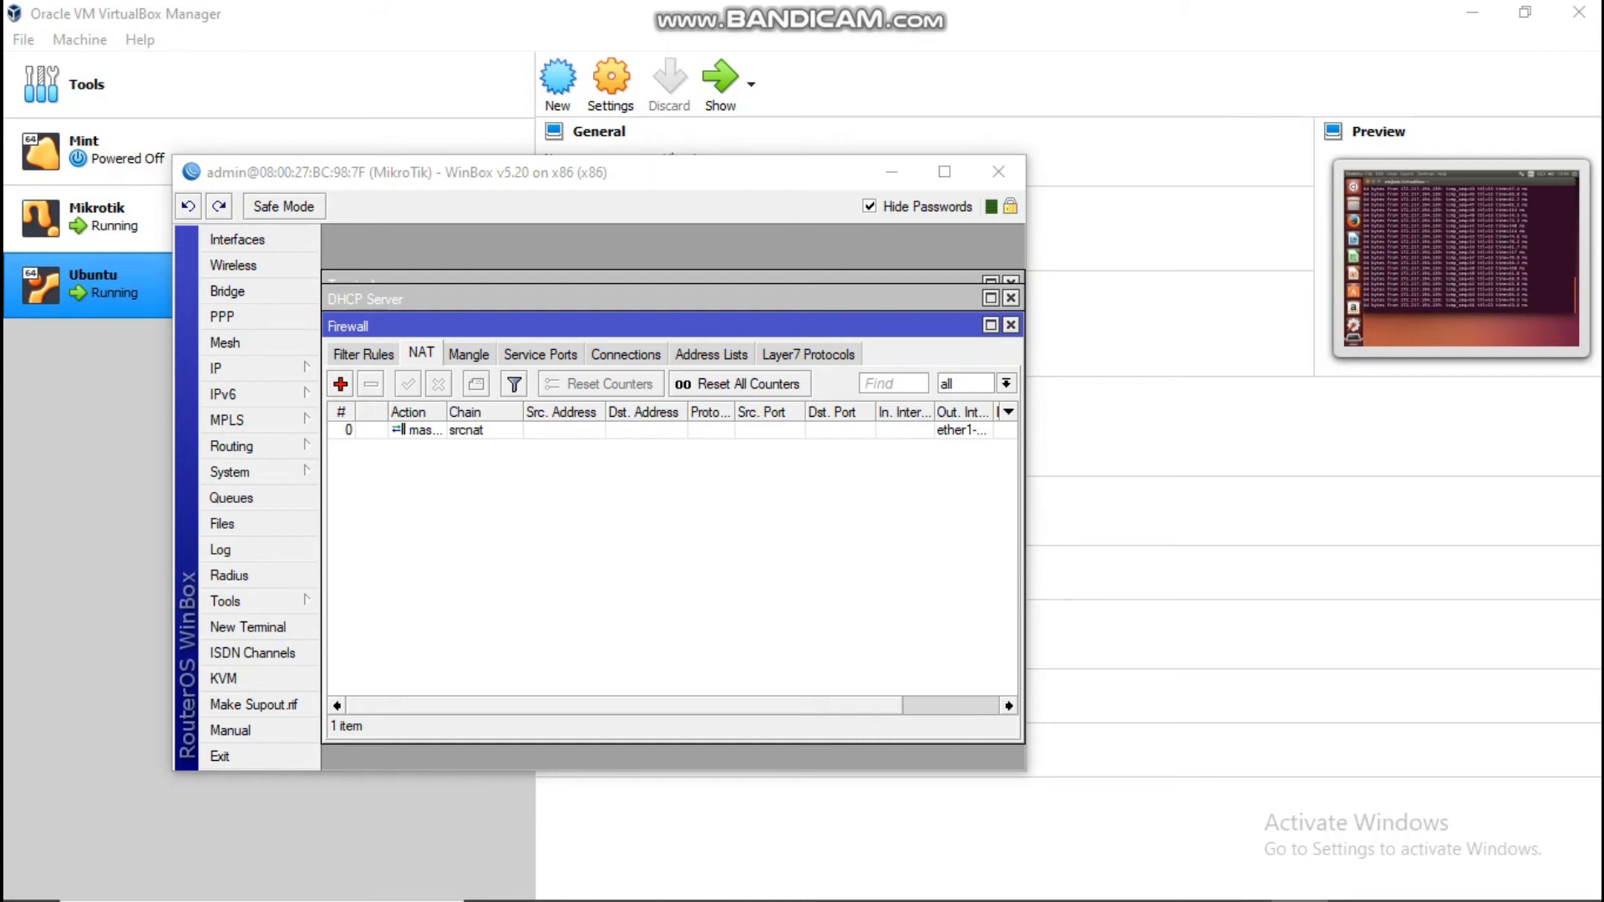
click(242, 369)
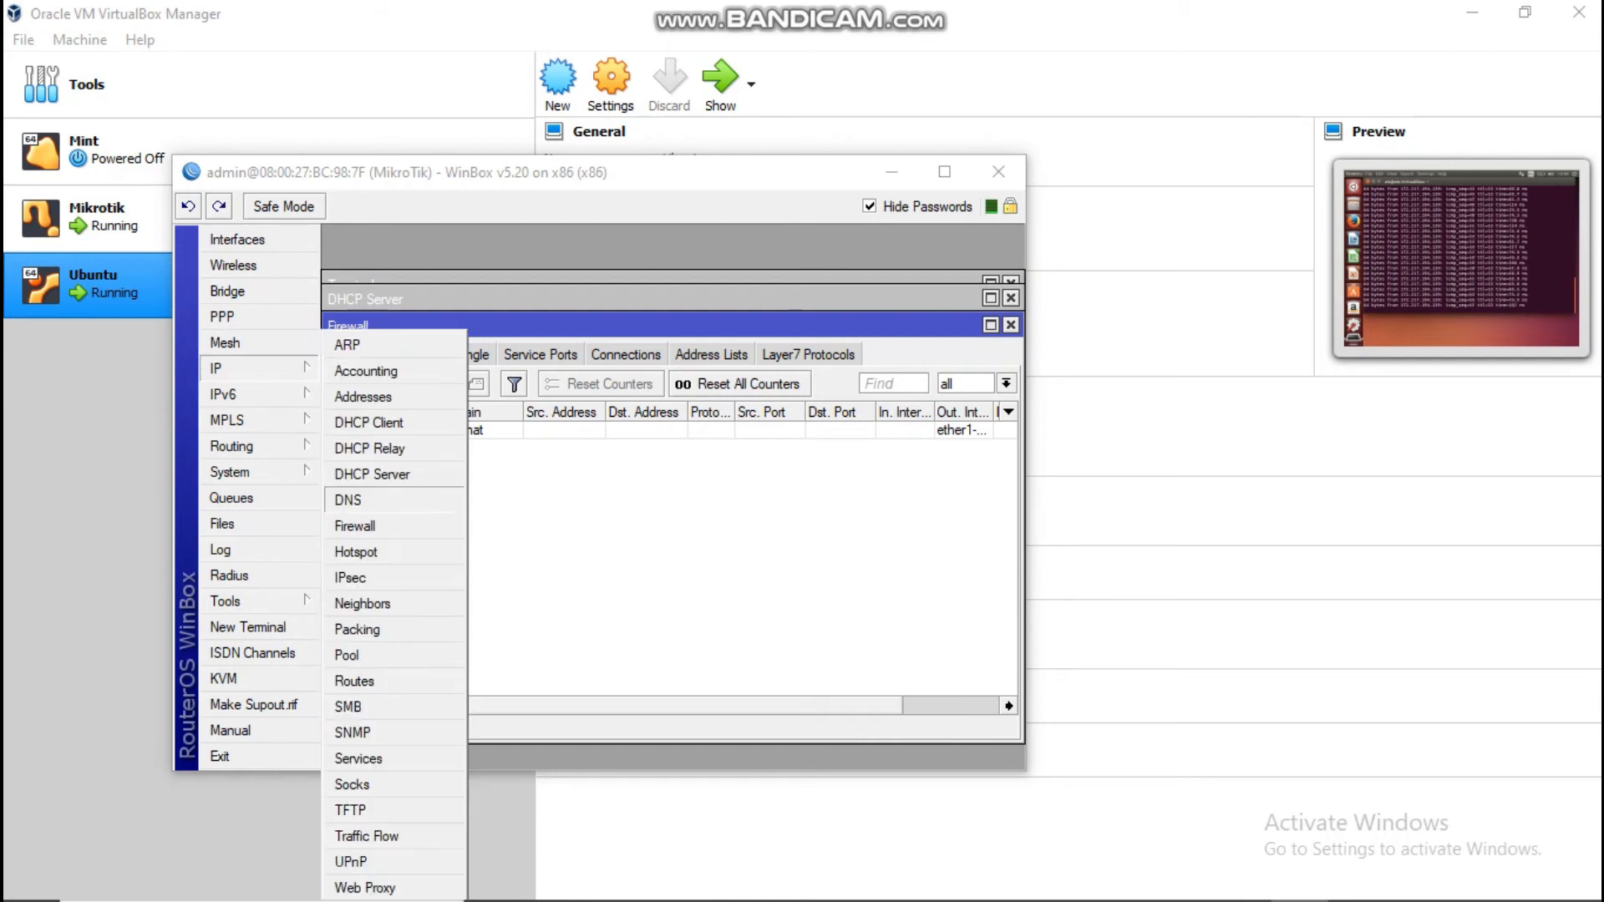
click(356, 552)
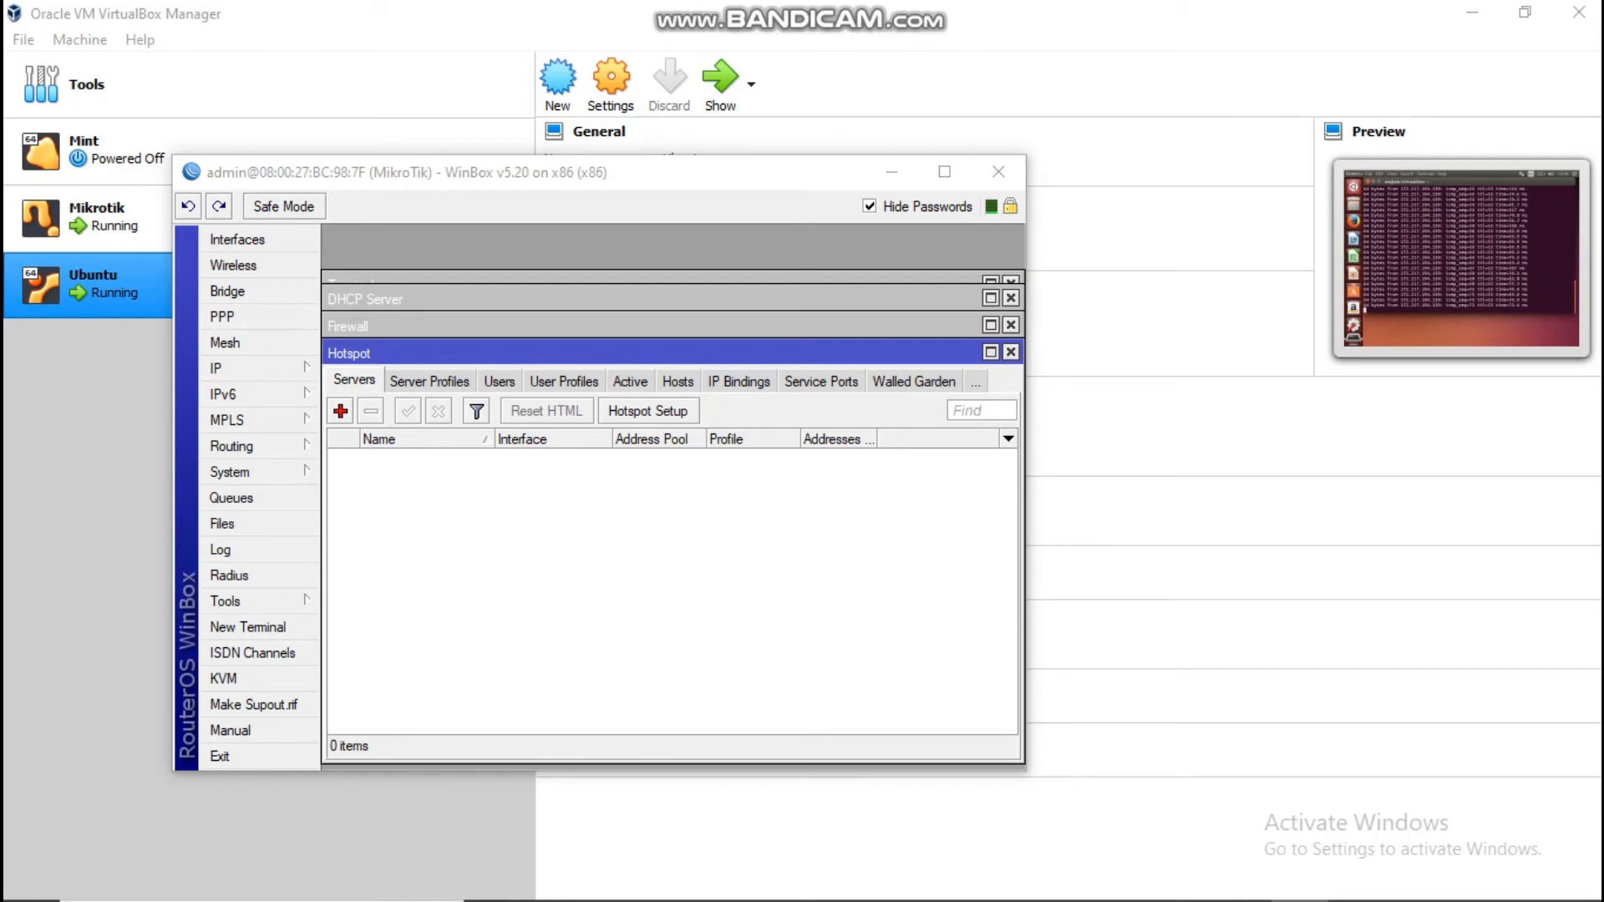
click(648, 410)
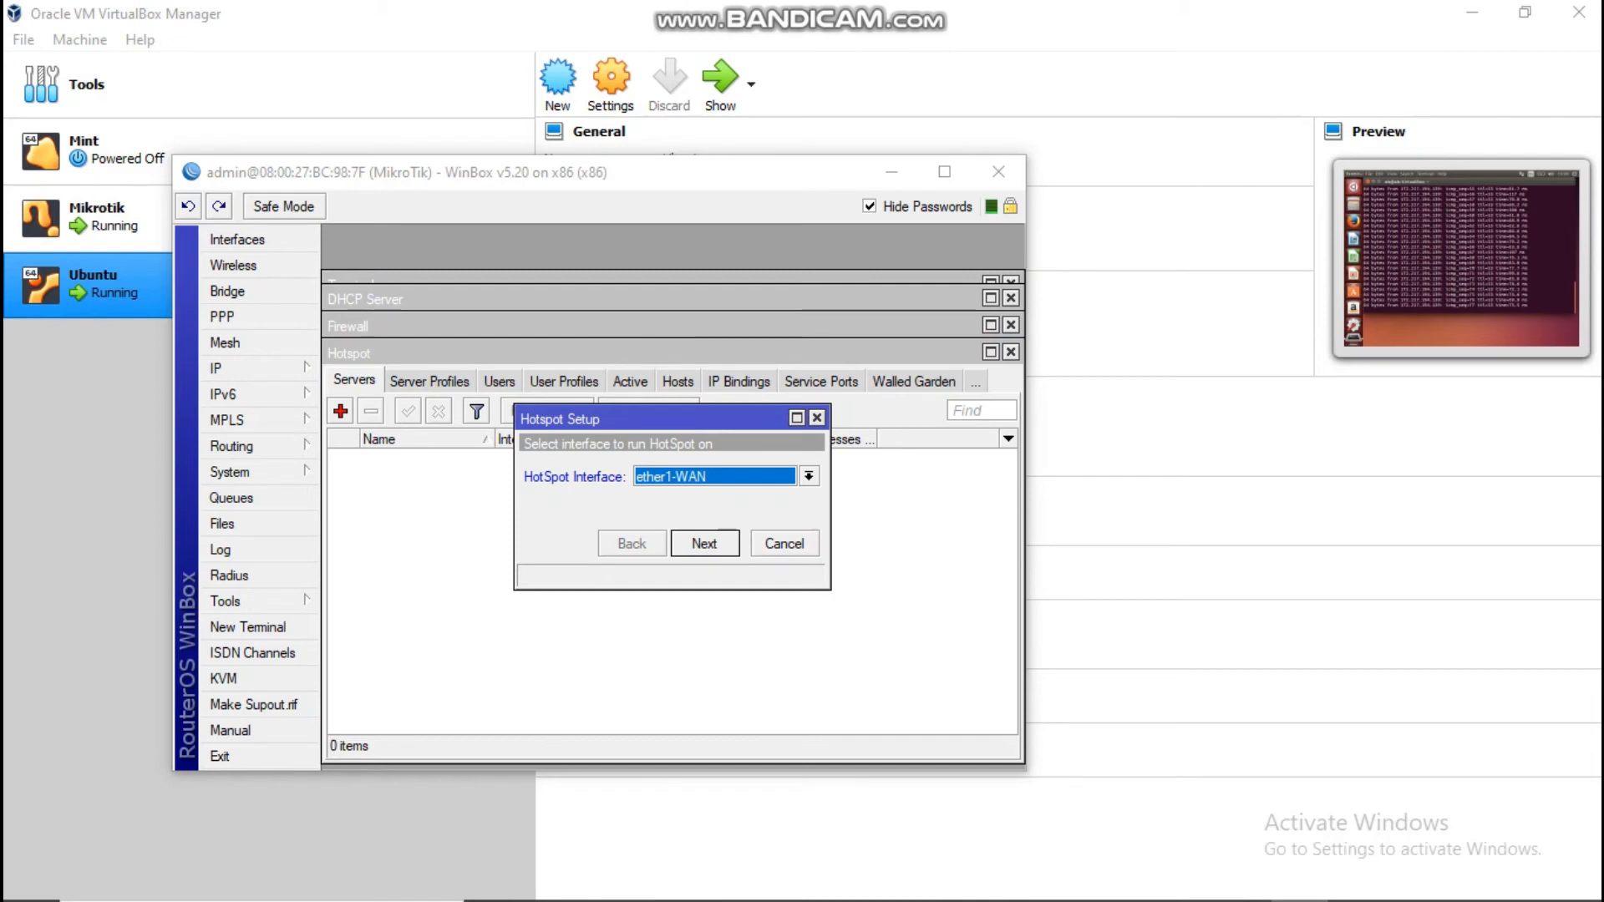
Step: Choose ether3-WIFI as the hotspot interface and keep 192.168.107.1/24 with masquerading
click(808, 476)
click(720, 525)
click(724, 539)
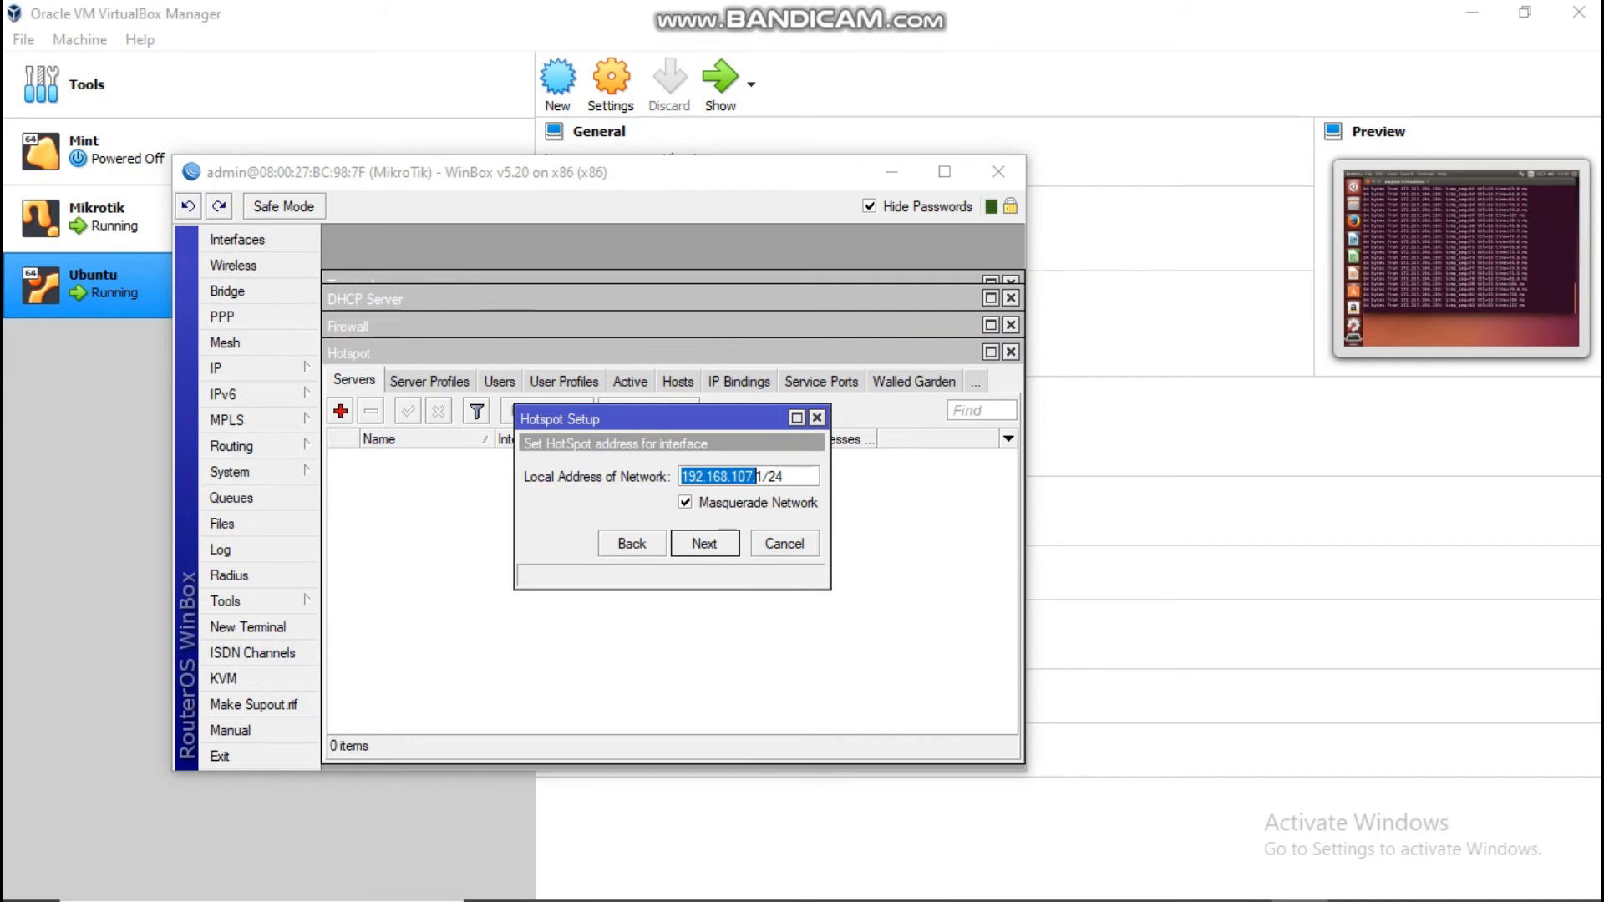
key(Return)
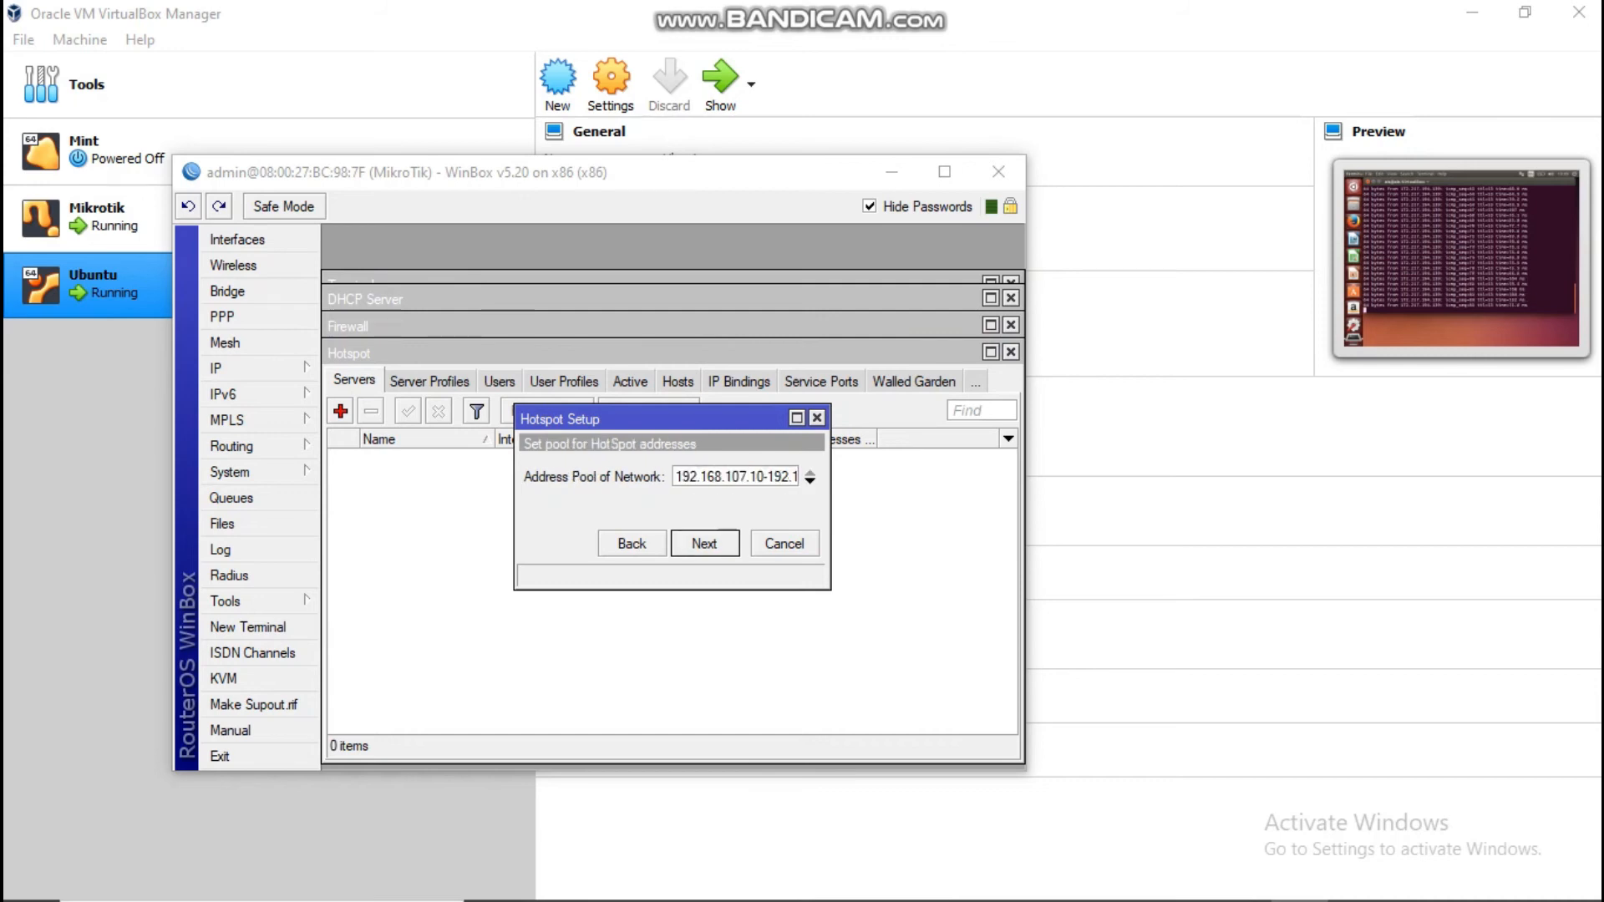
click(631, 543)
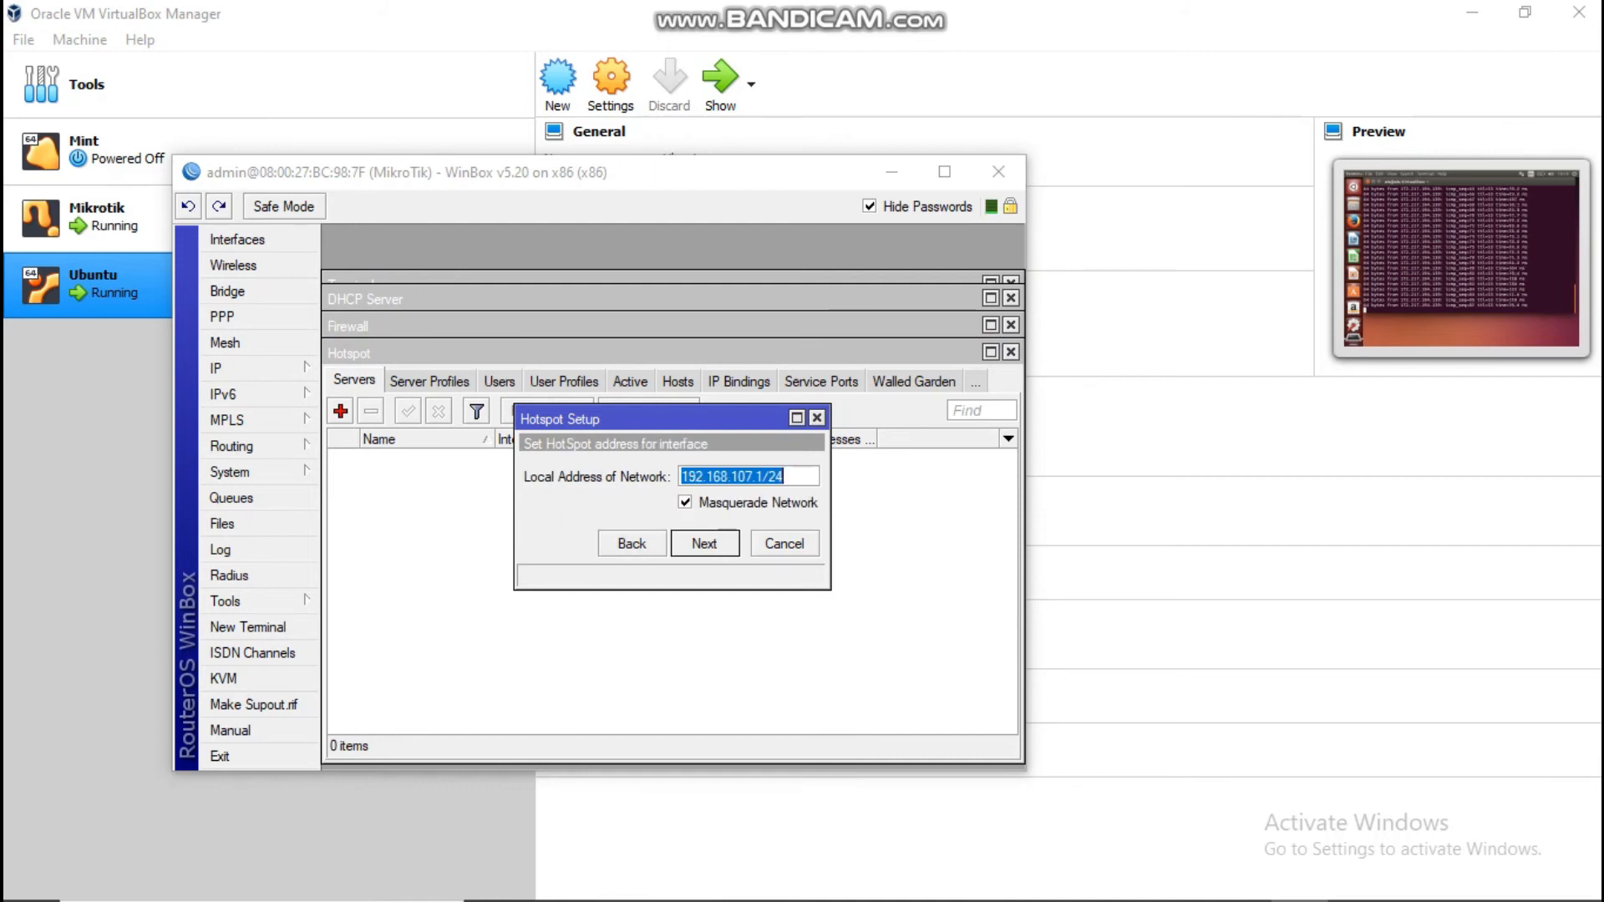
key(Tab)
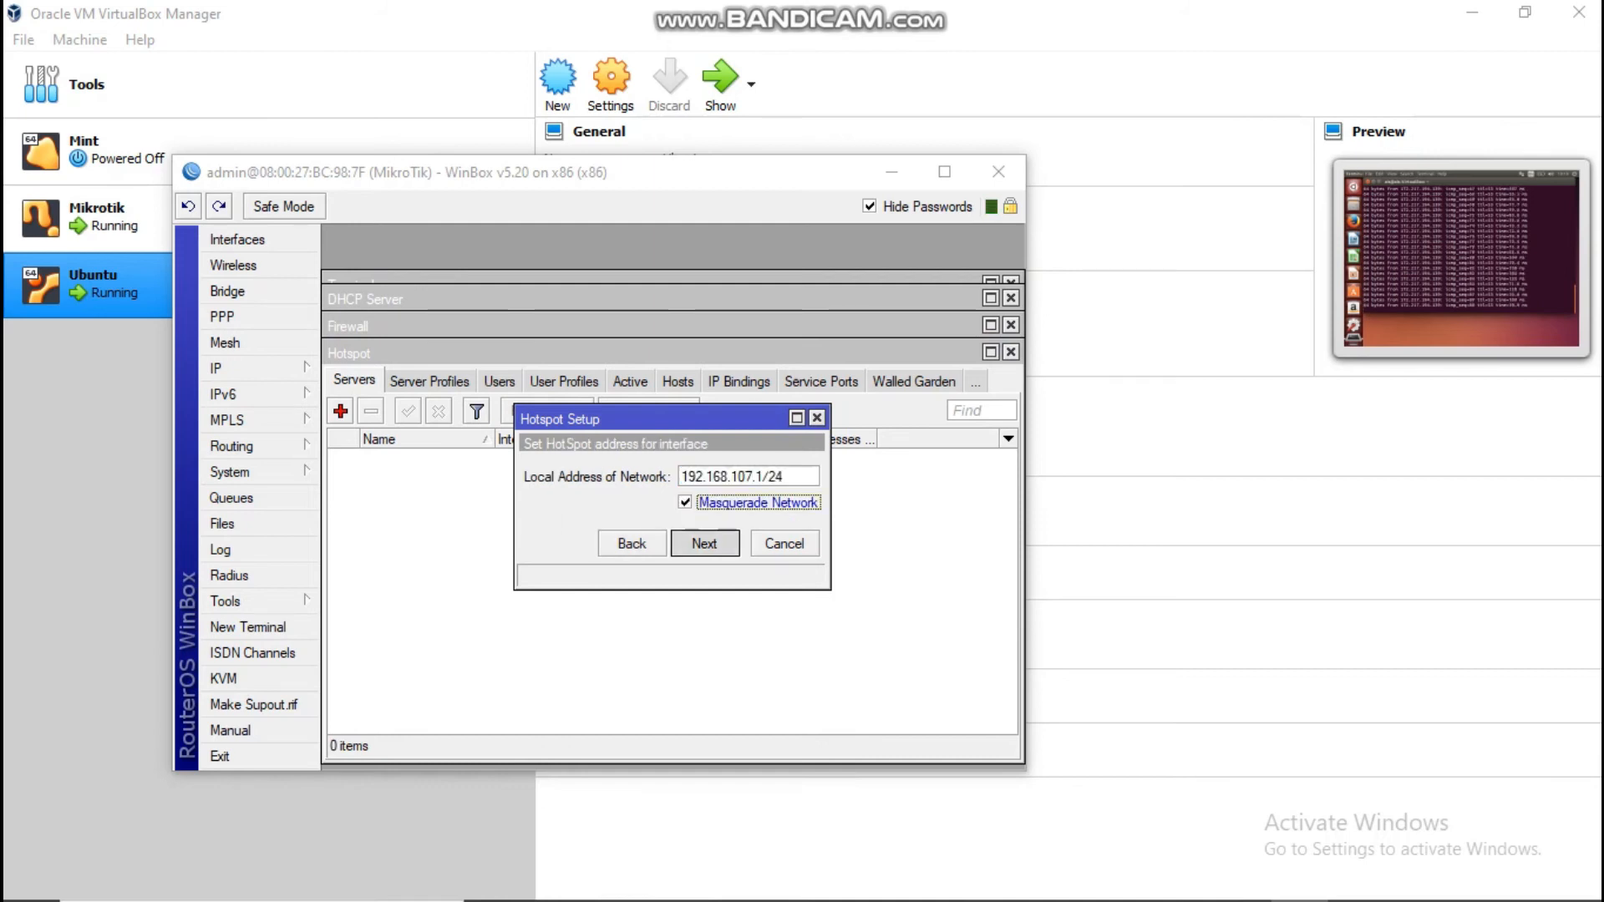
key(Return)
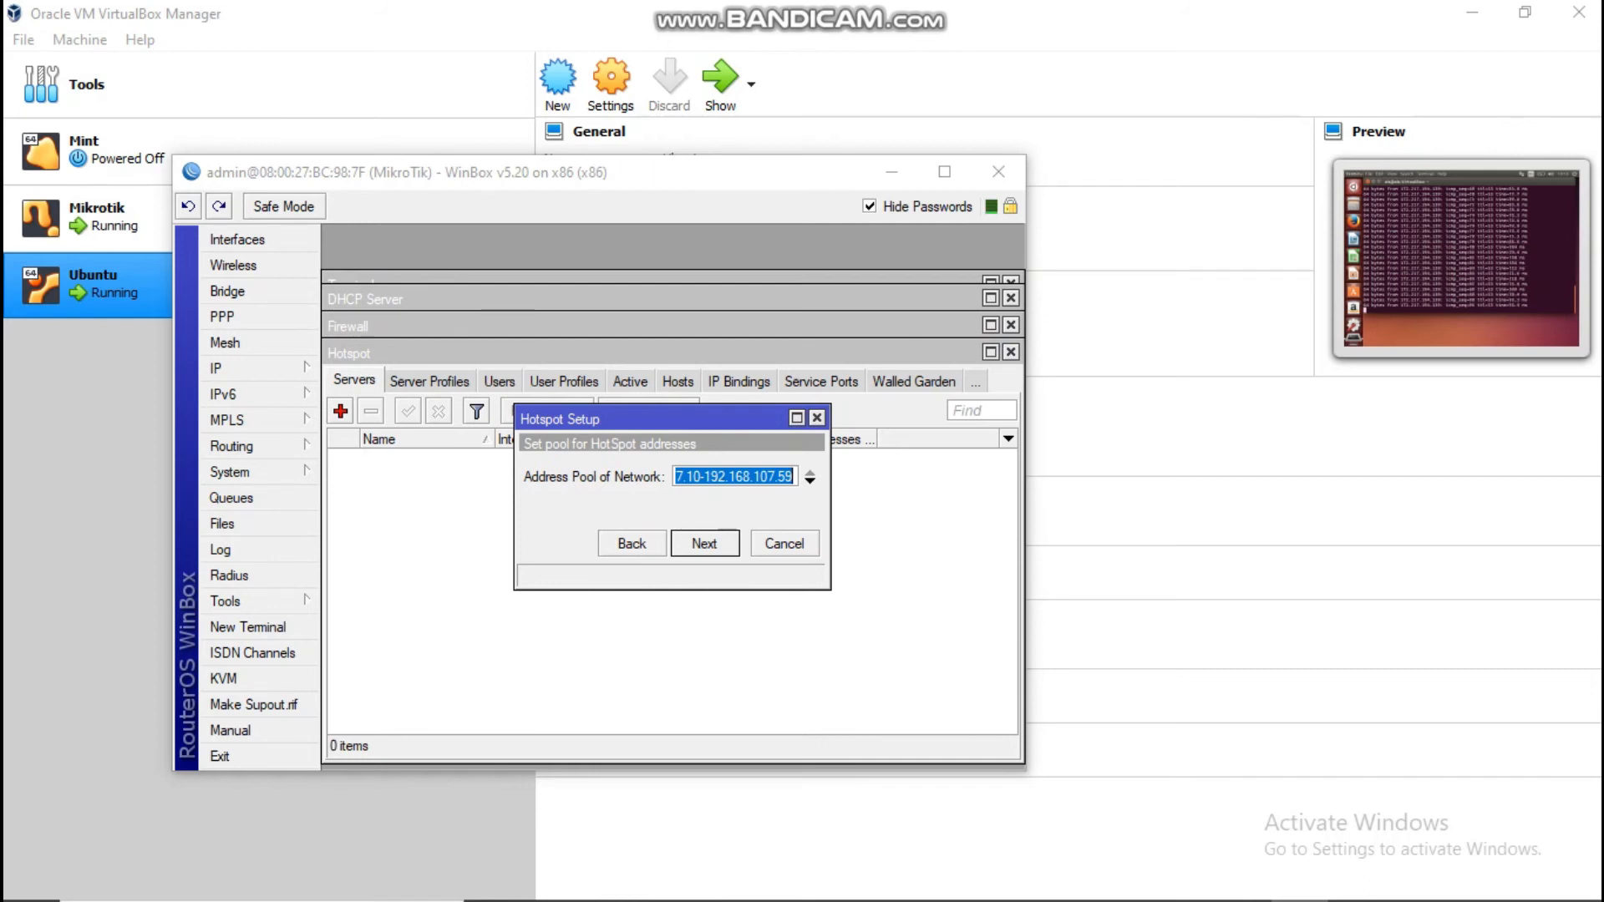
Step: Accept the default address pool, no certificate, no SMTP server and empty DNS servers
key(Return)
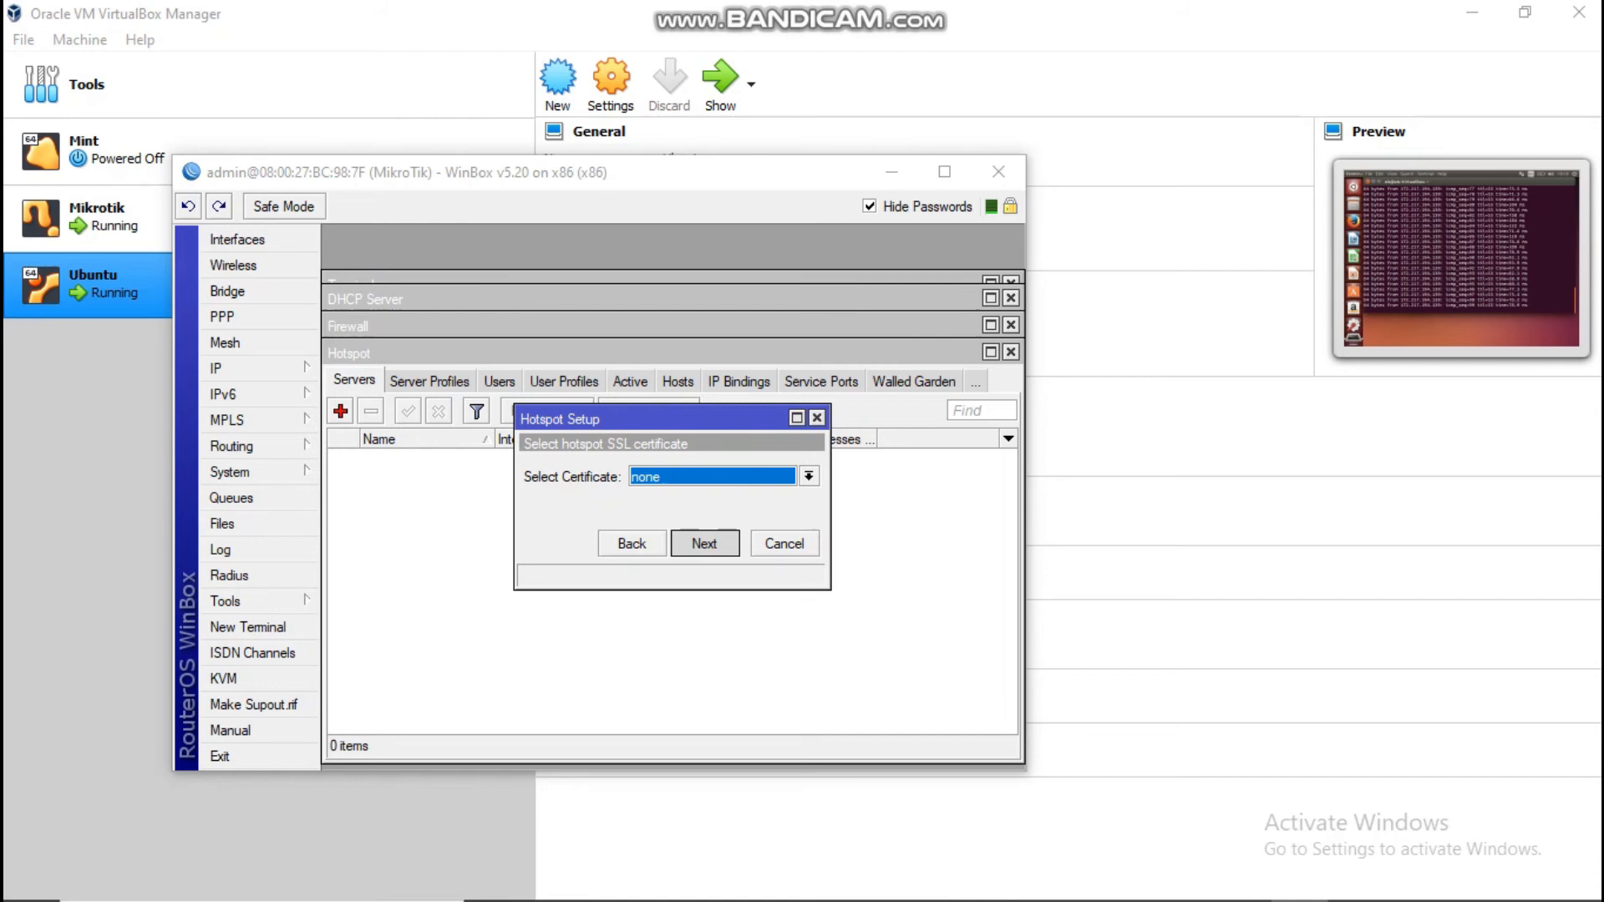
key(Return)
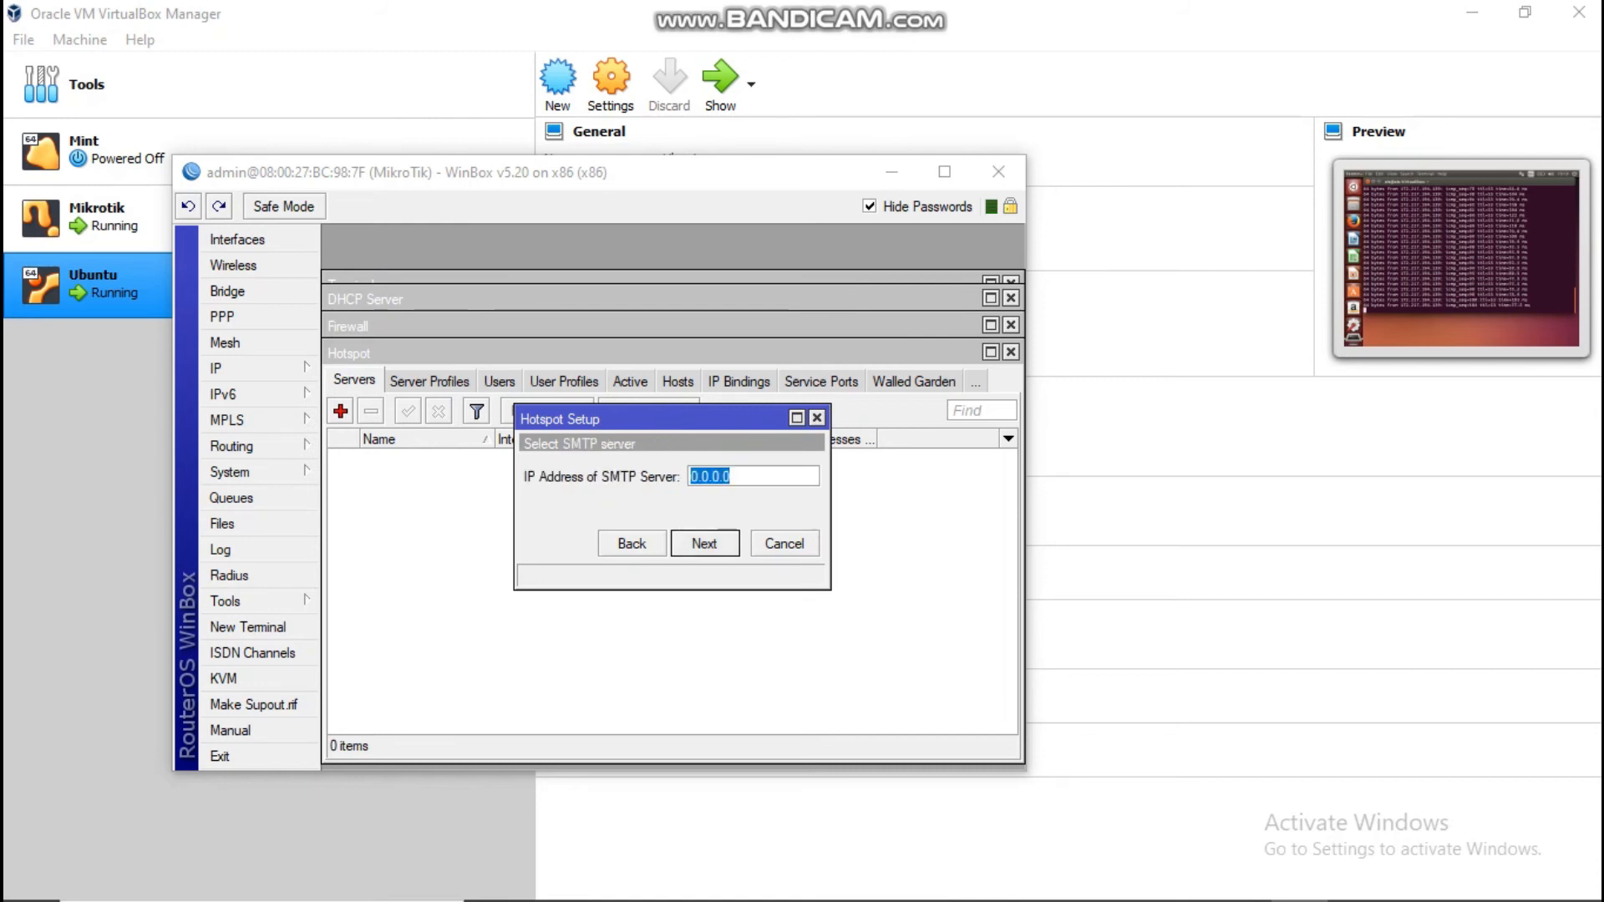
key(Return)
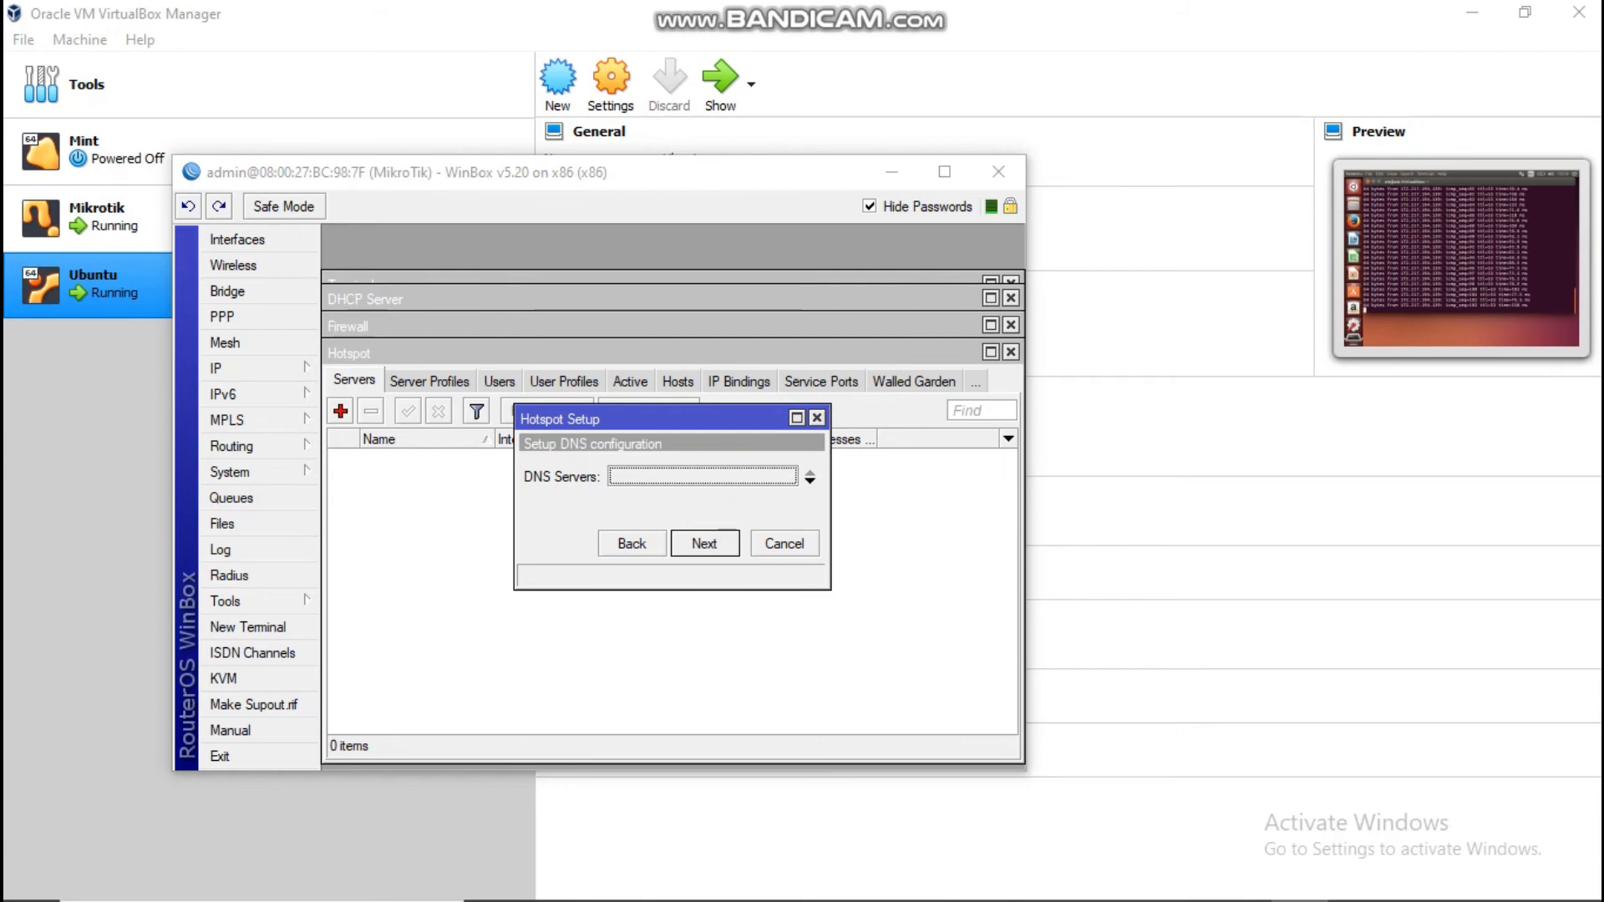
key(Return)
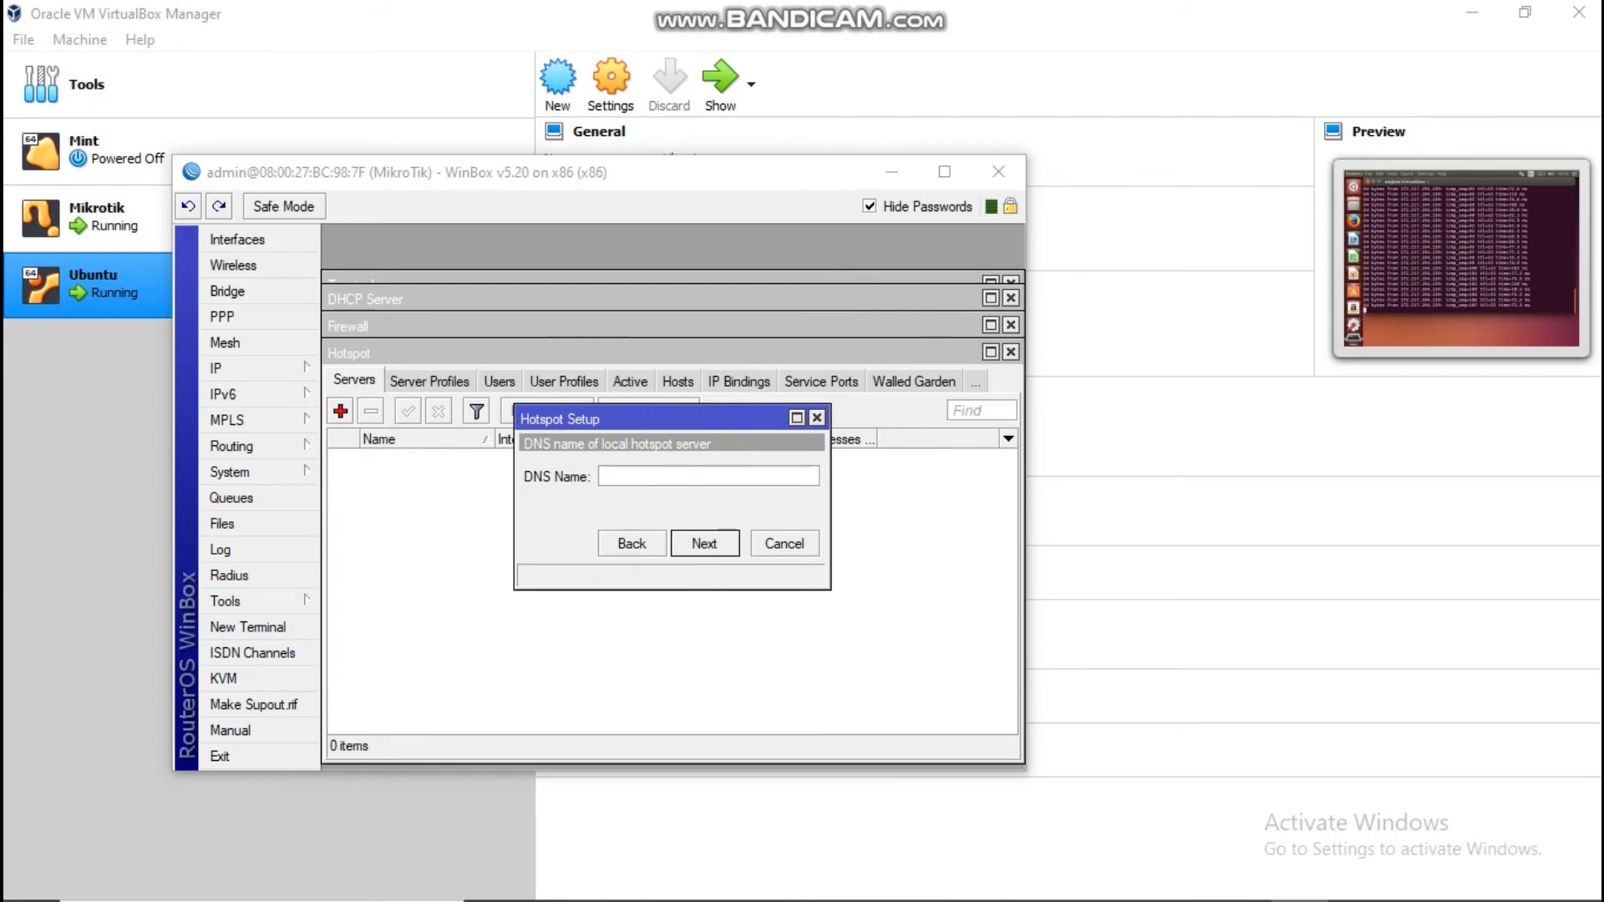
Step: Set the hotspot DNS name to keong.net
text(a)
key(BackSpace)
text(keong)
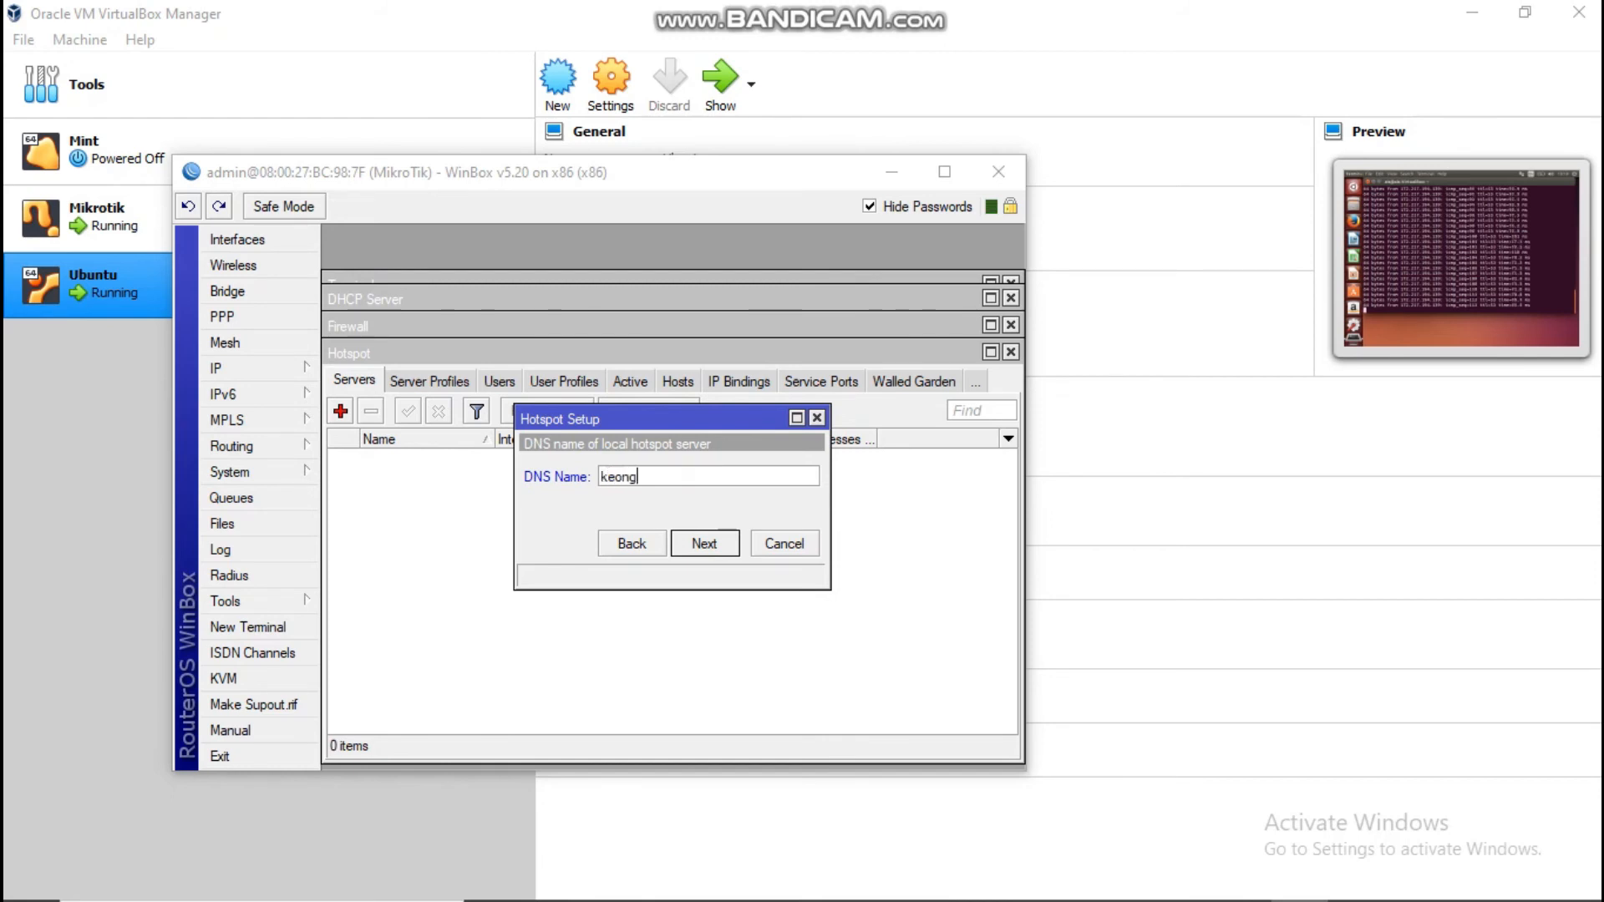
text(/net)
key(BackSpace)
key(BackSpace)
key(BackSpace)
key(BackSpace)
text(.net)
key(Return)
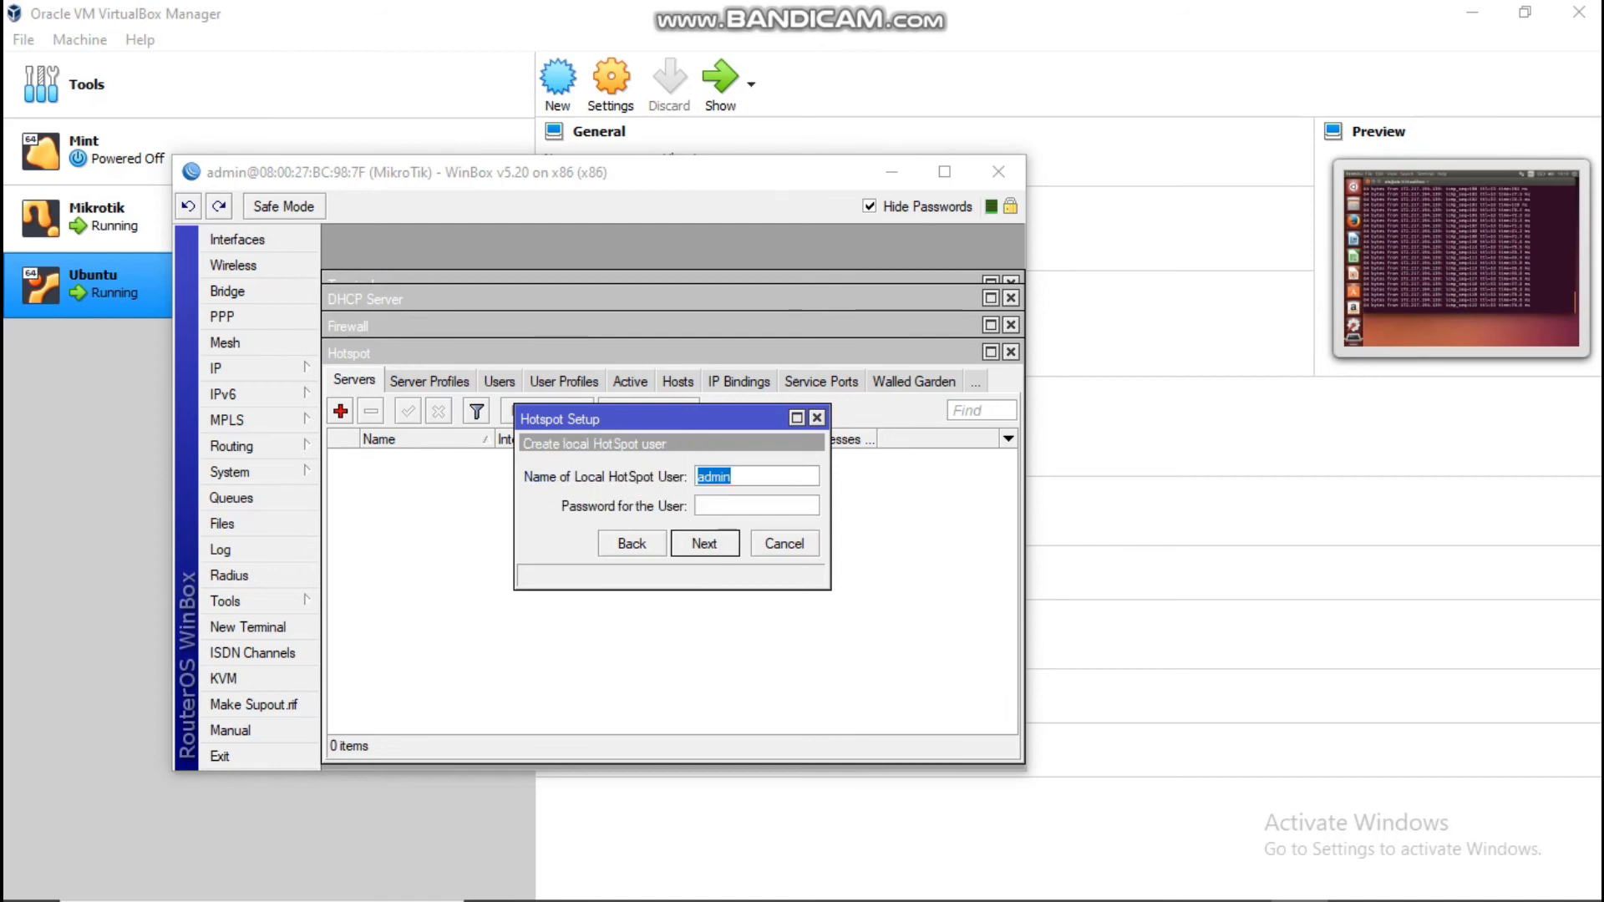
Step: Enter the local hotspot user's password and finish the wizard
click(699, 506)
text(admin)
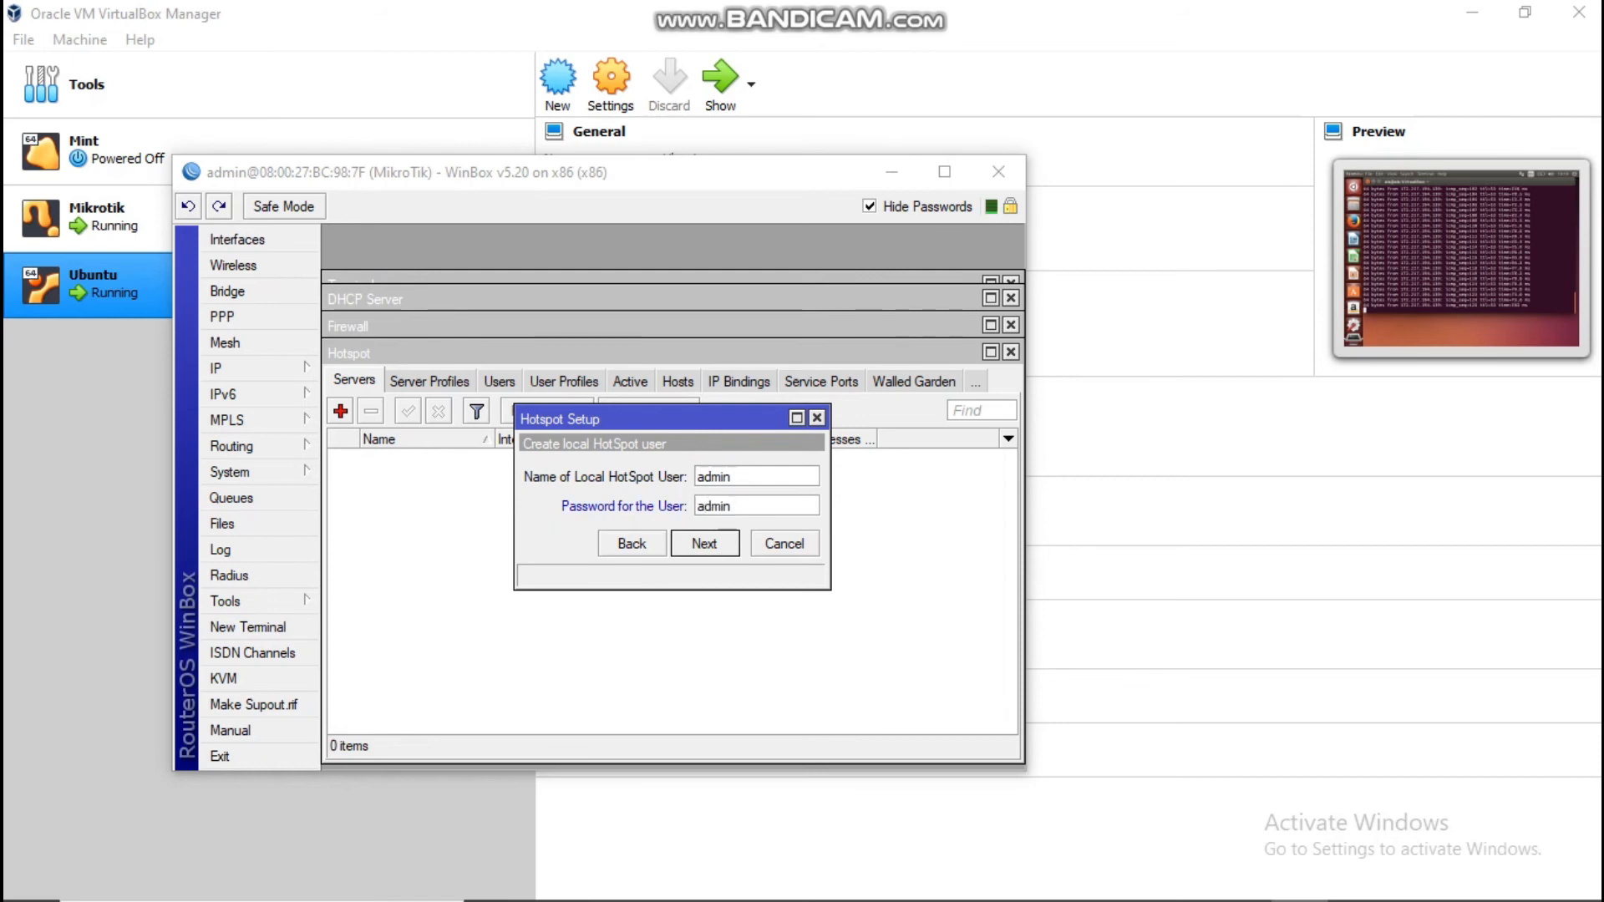
key(Return)
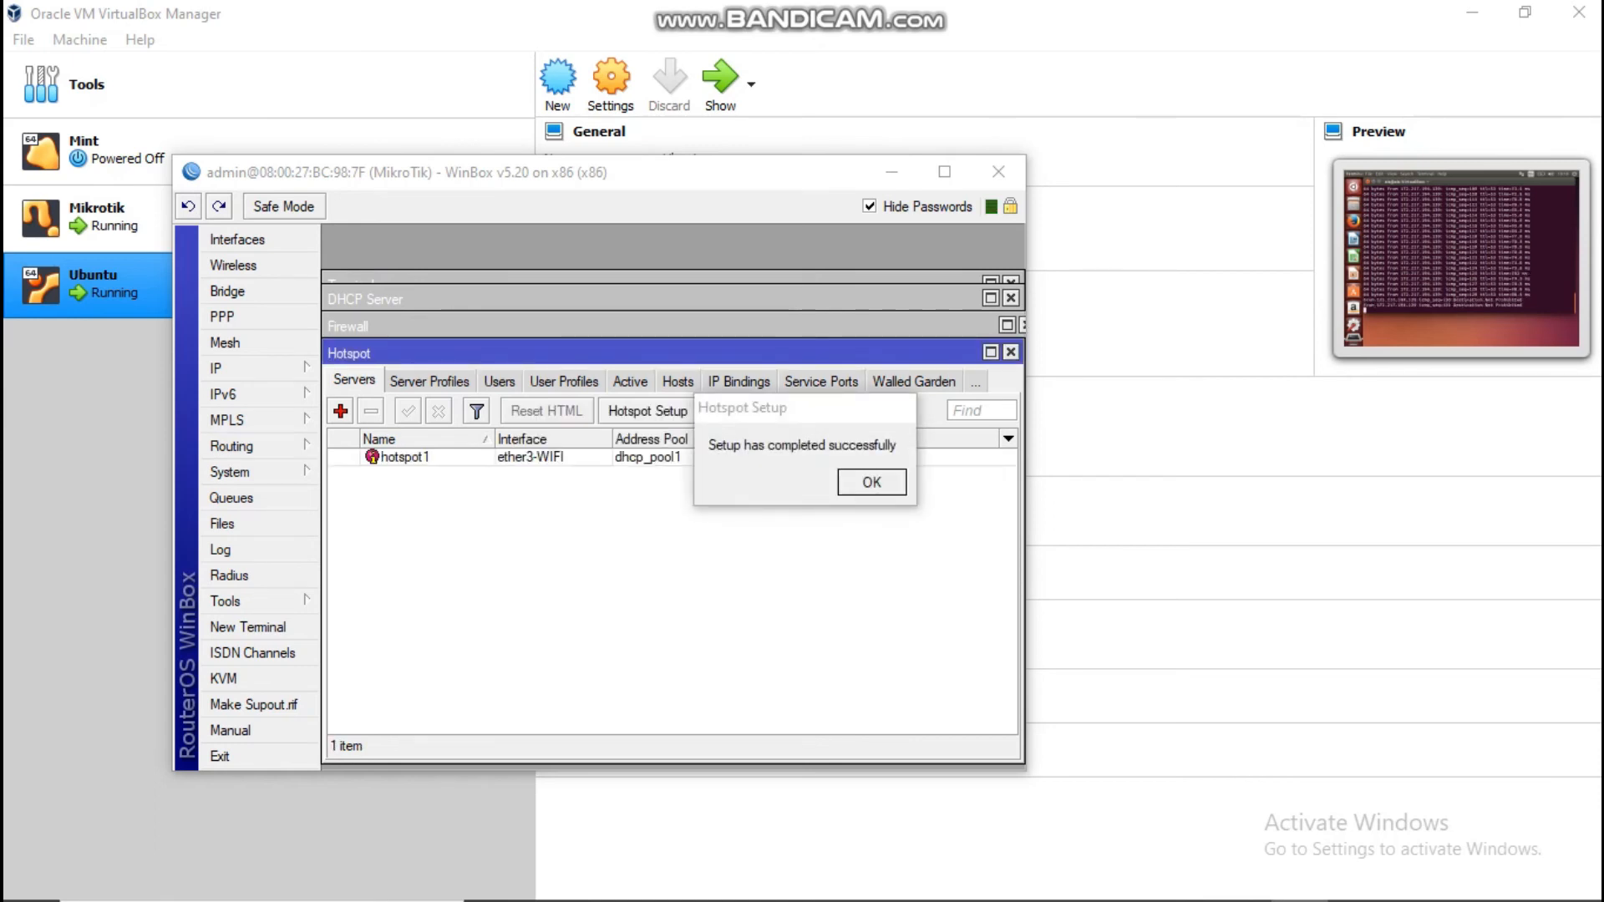
Step: Add hotspot user user1 with a password in the Users list
click(500, 382)
click(340, 410)
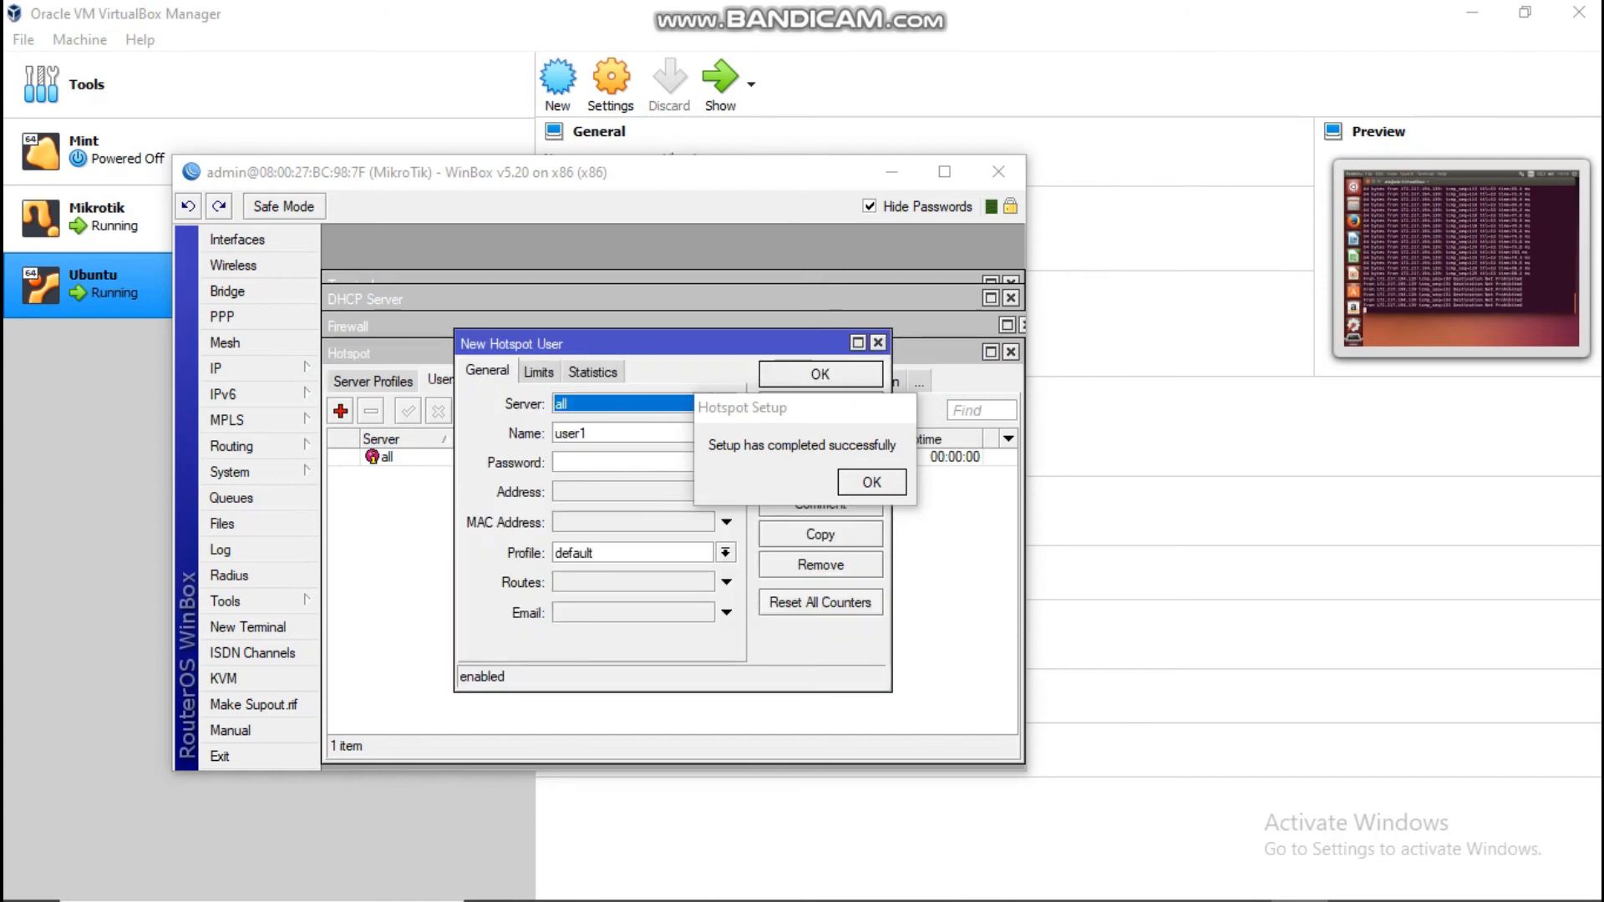
drag(817, 418, 857, 256)
text(1234)
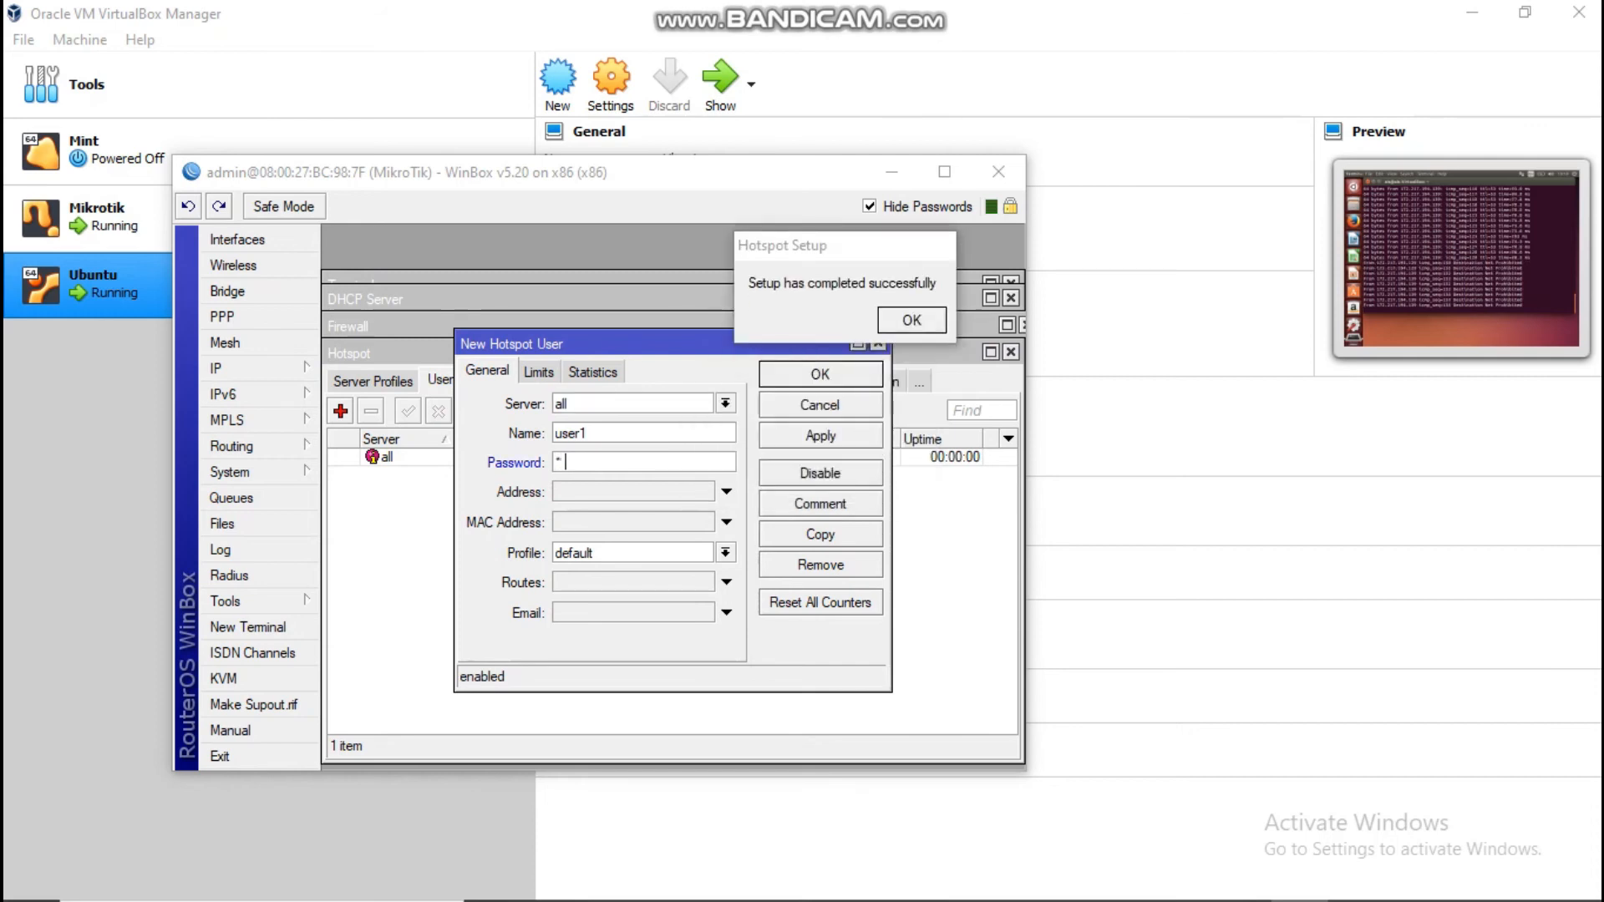
text(5)
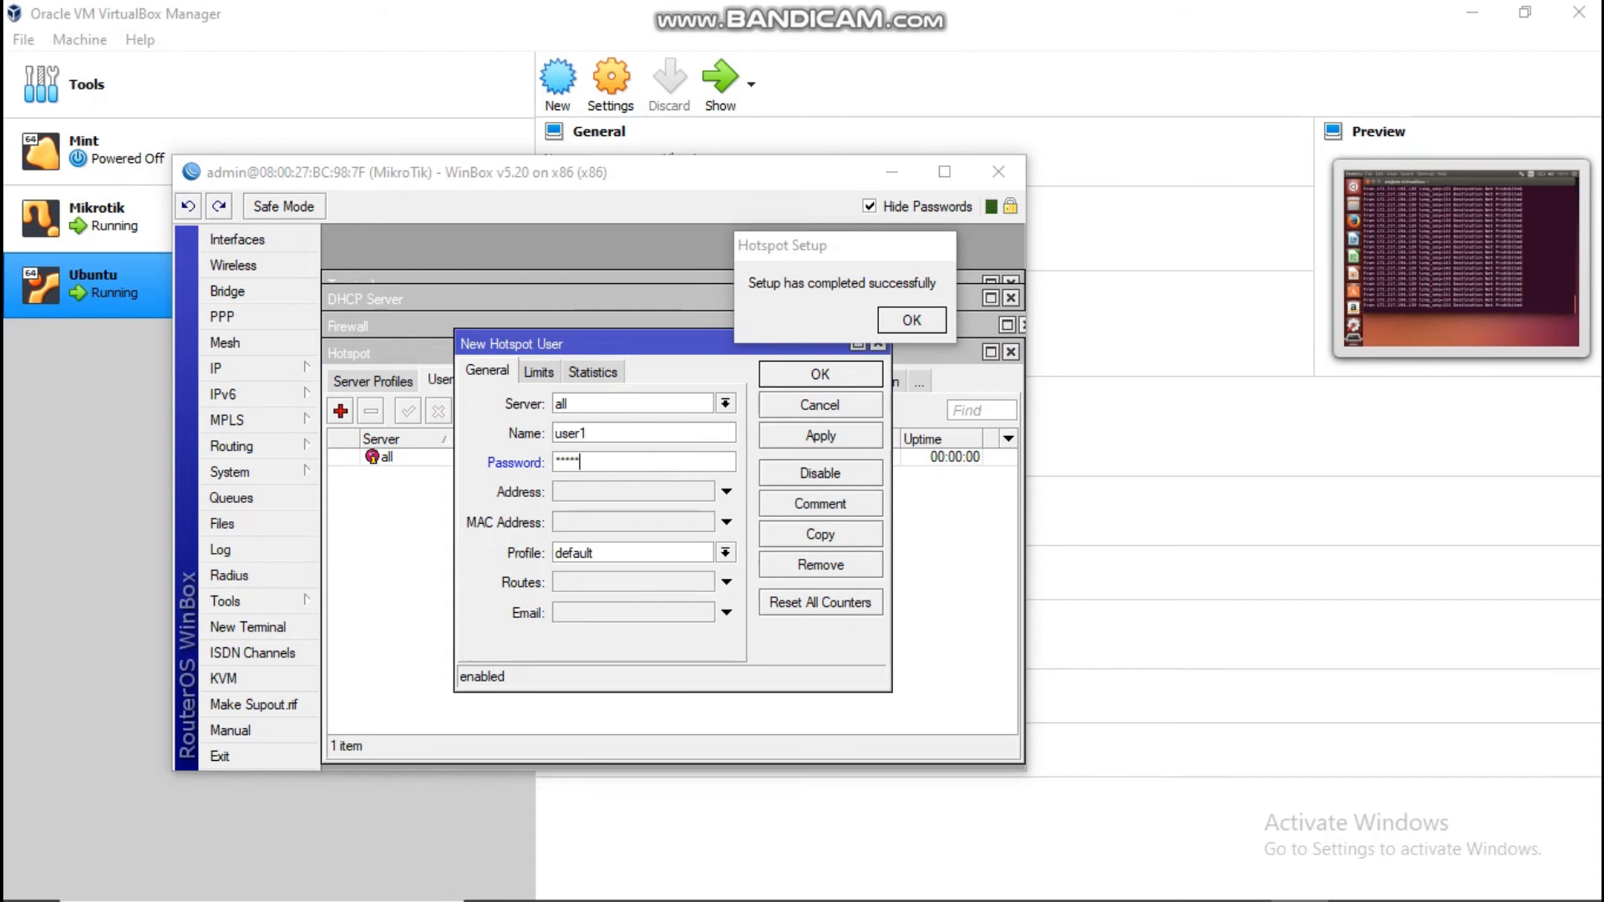
key(Return)
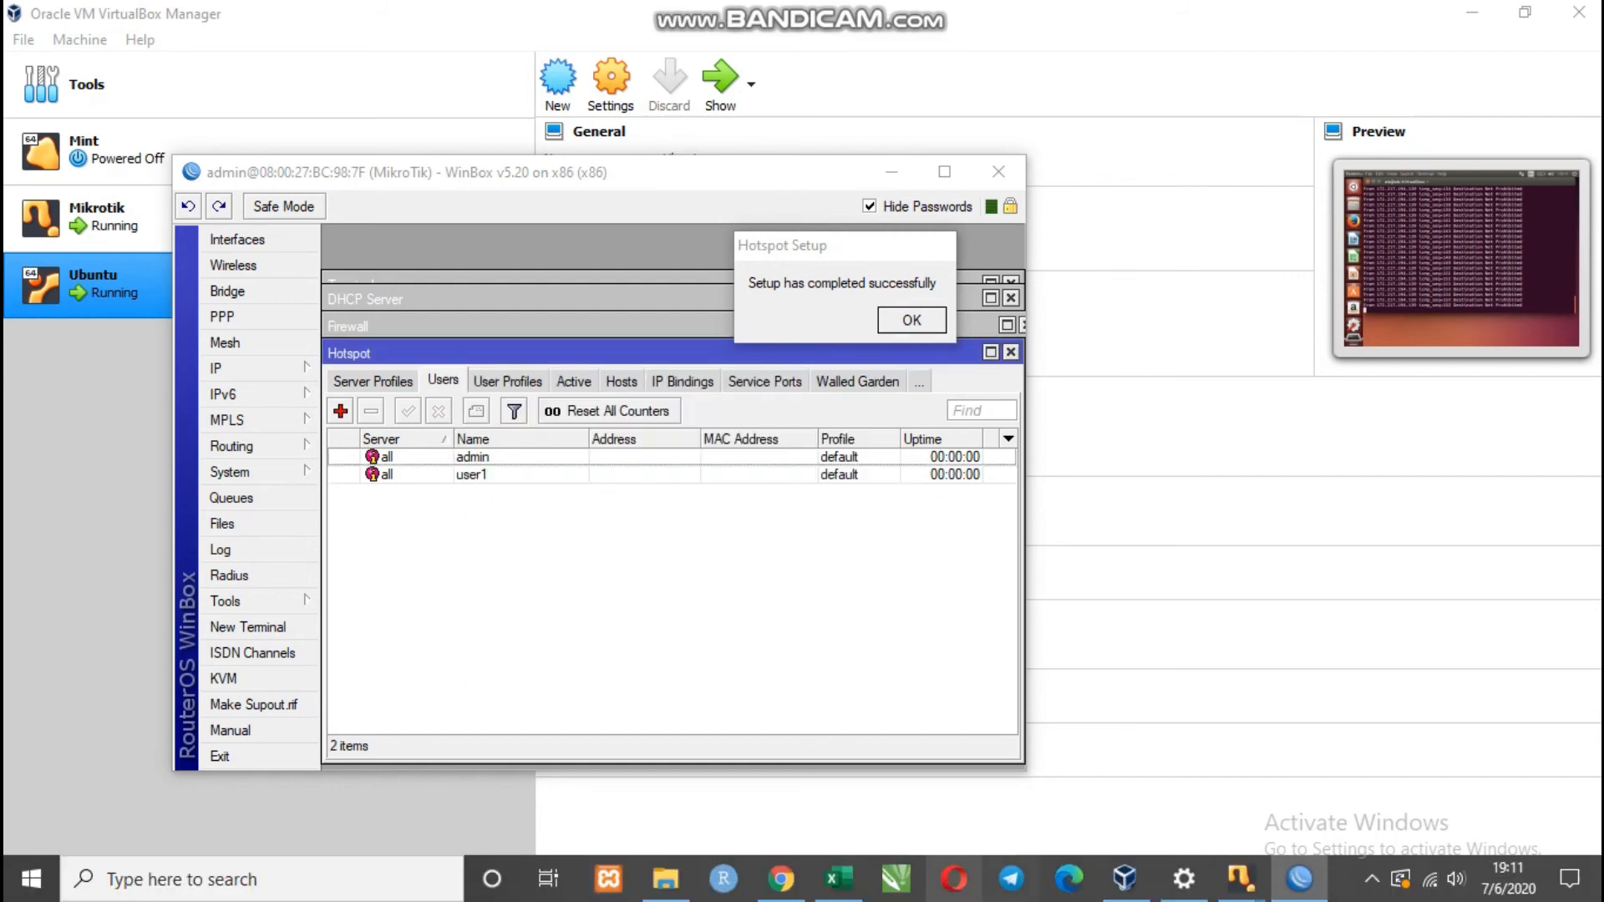
Step: Bring the Ubuntu VM to the front and minimize its terminal
mouse_move(1240, 879)
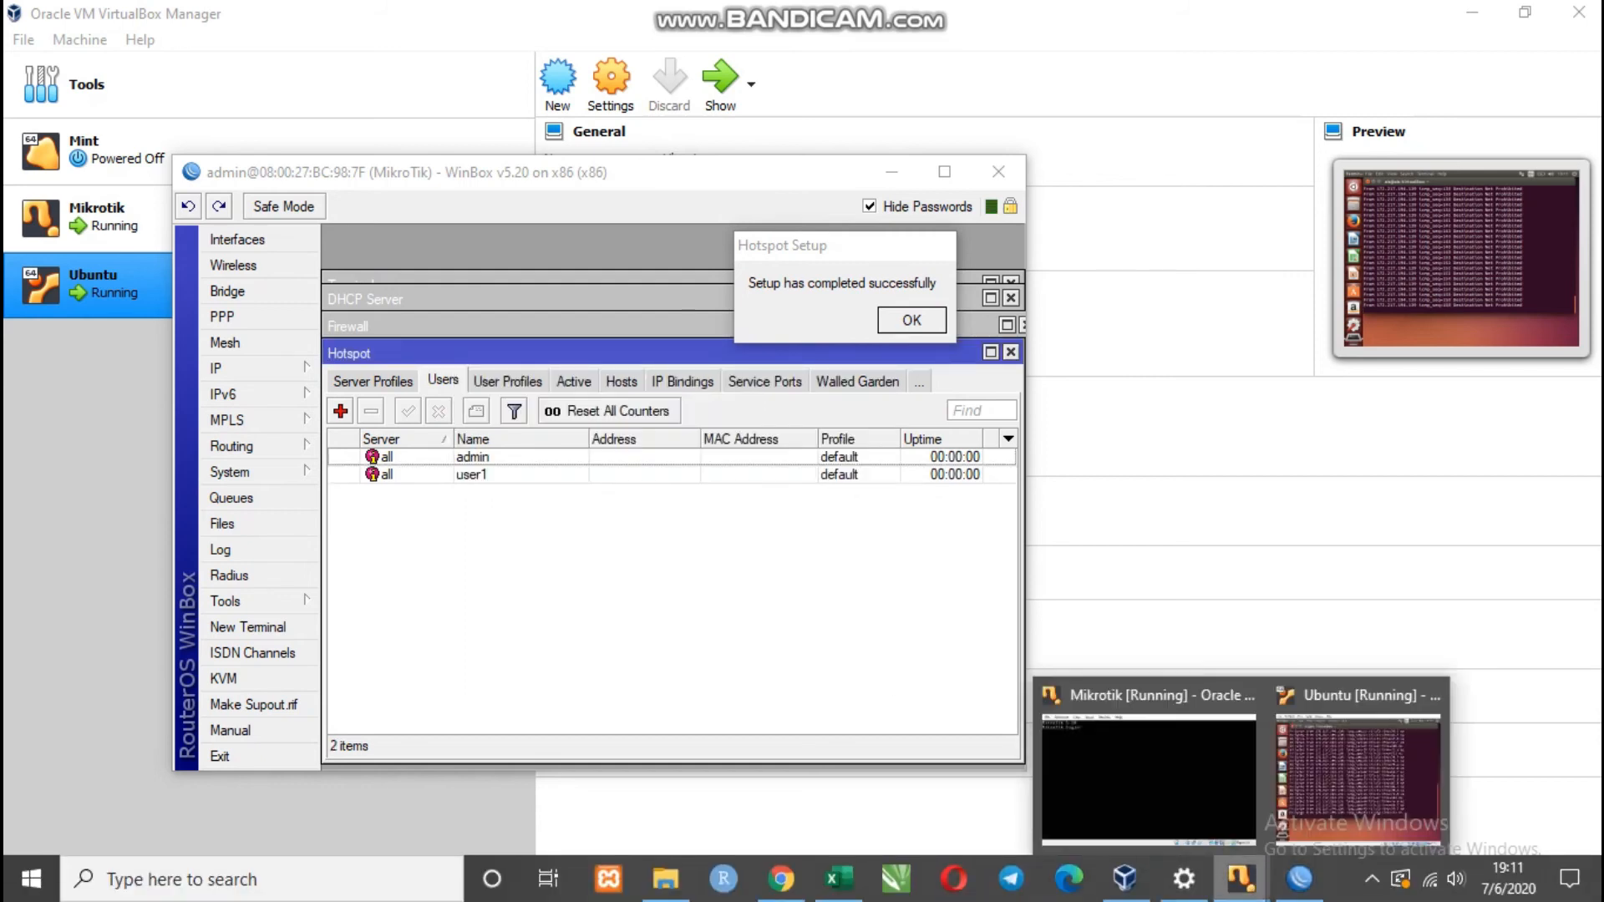
click(1364, 765)
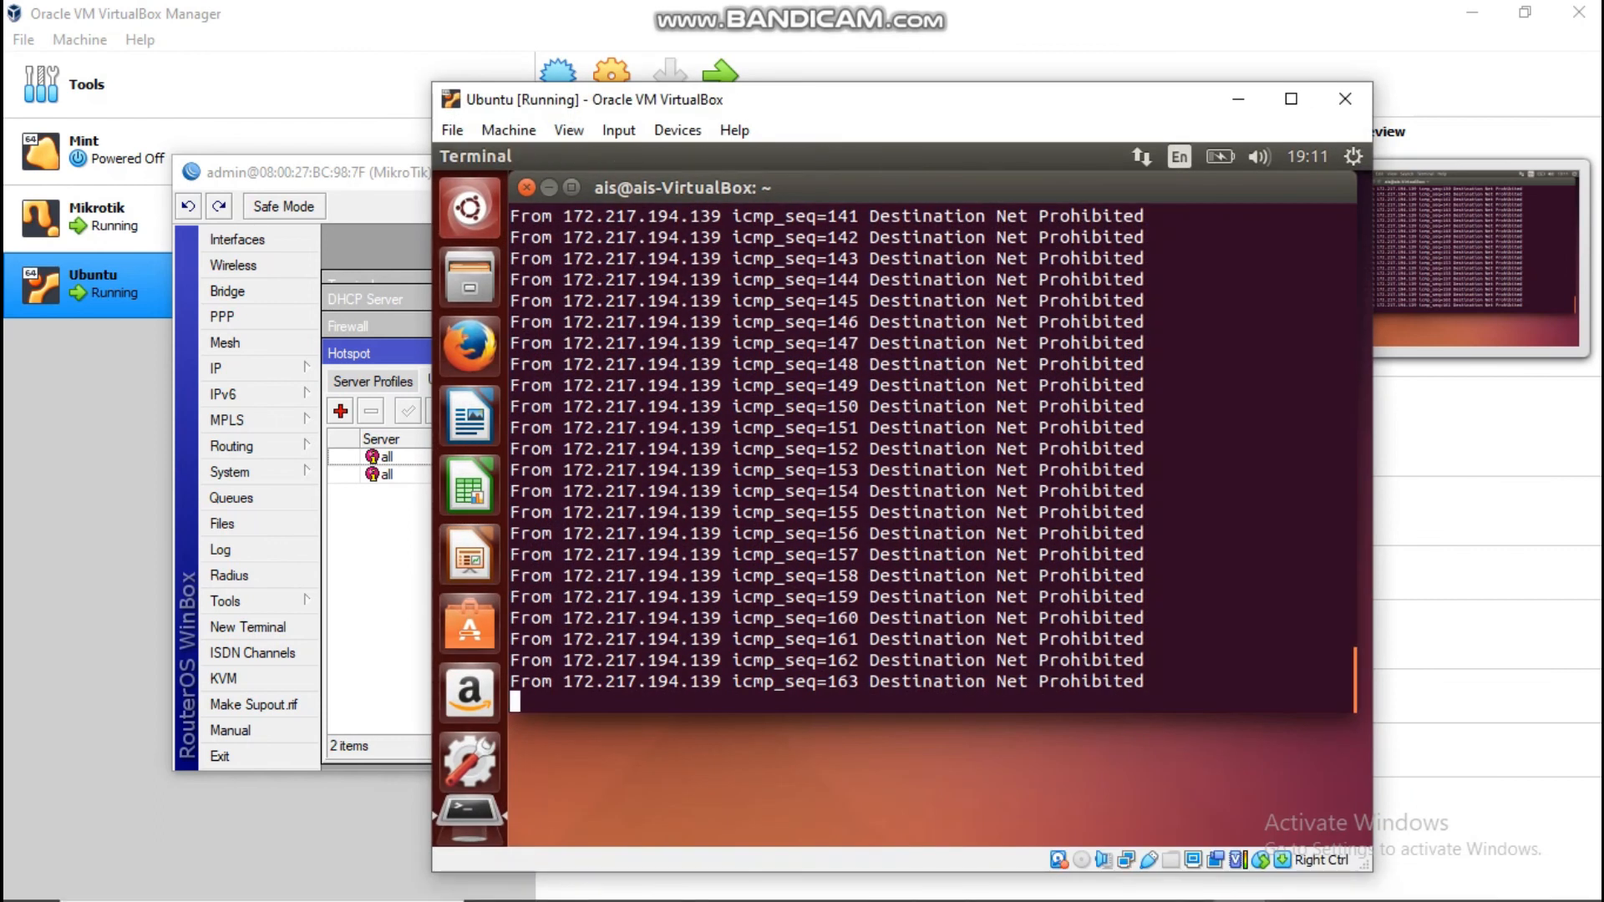
click(549, 187)
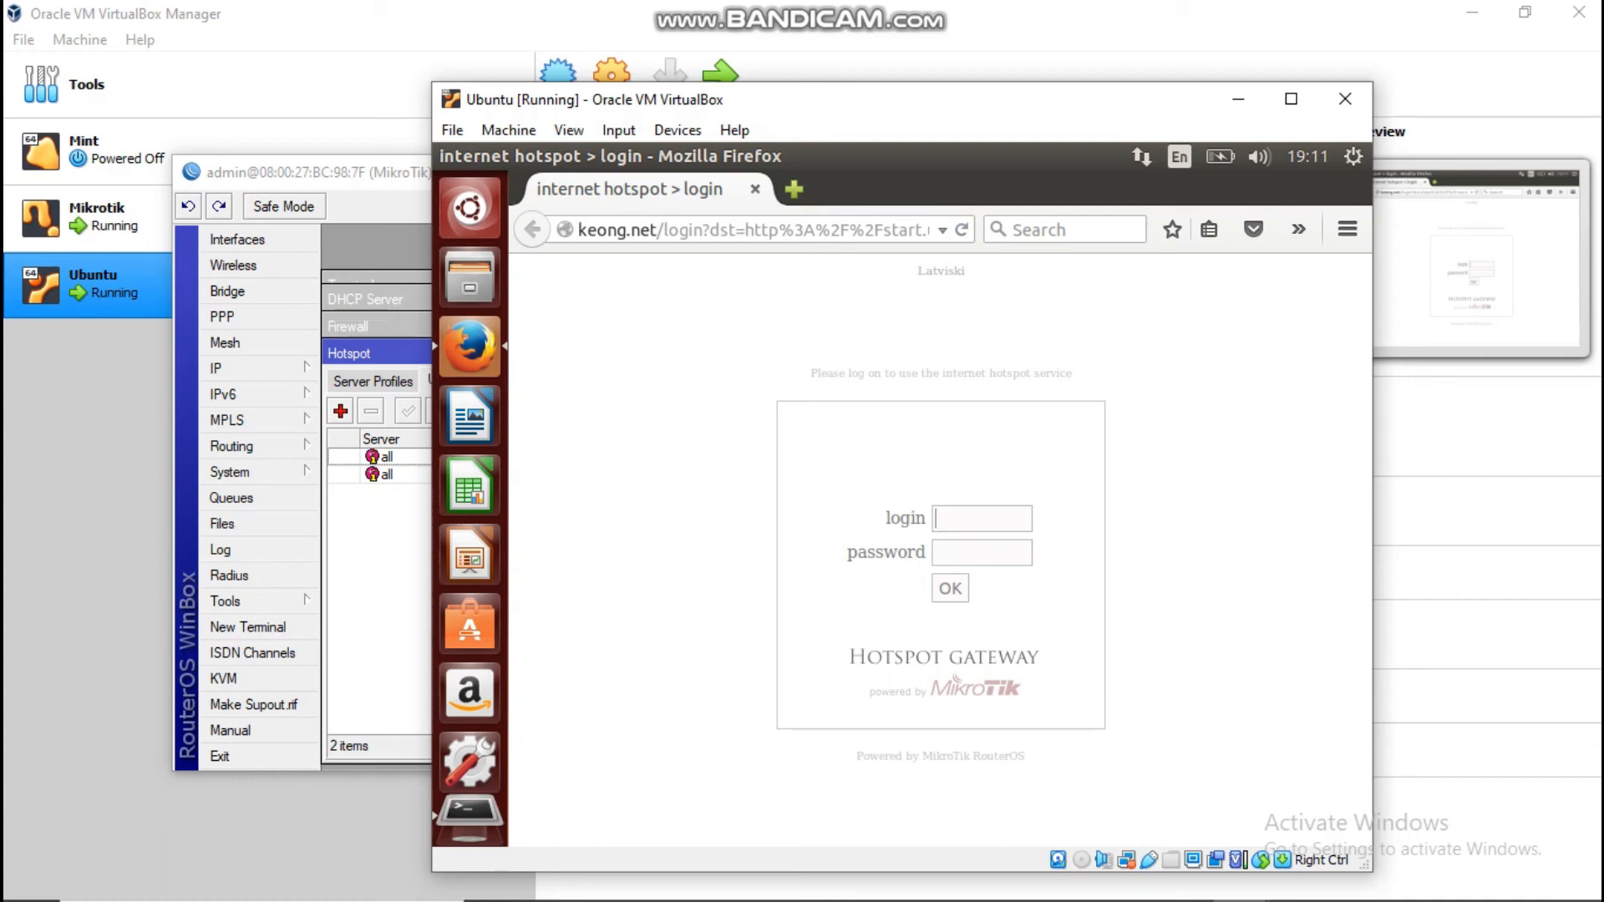
text(user1)
key(BackSpace)
key(BackSpace)
key(BackSpace)
key(BackSpace)
key(BackSpace)
mouse_move(1509, 899)
click(1401, 879)
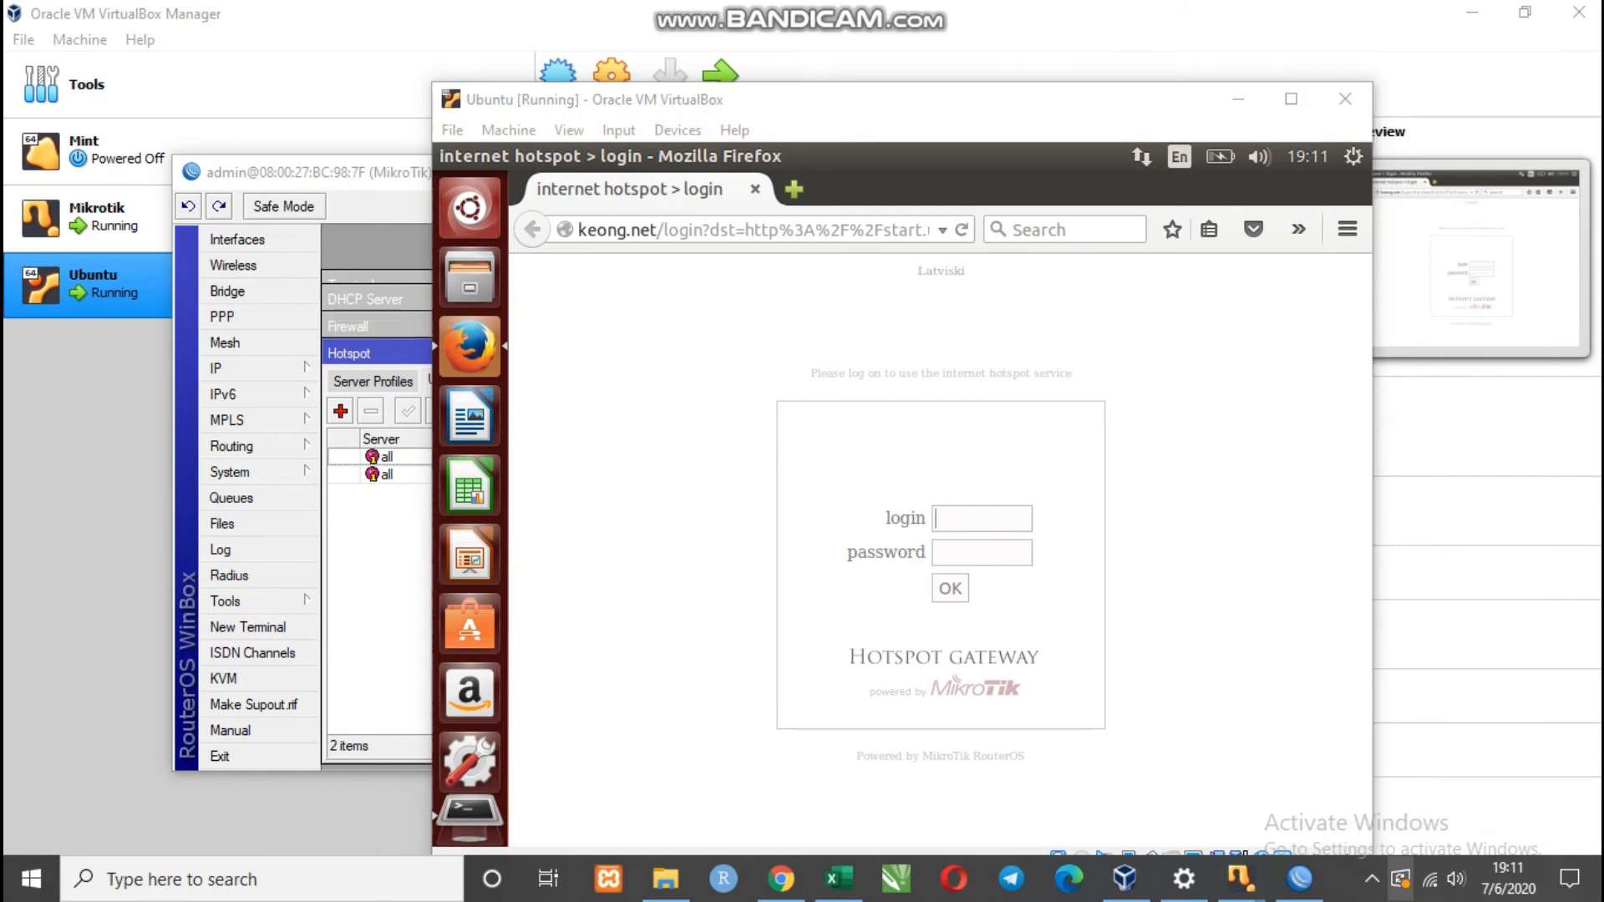
click(1372, 879)
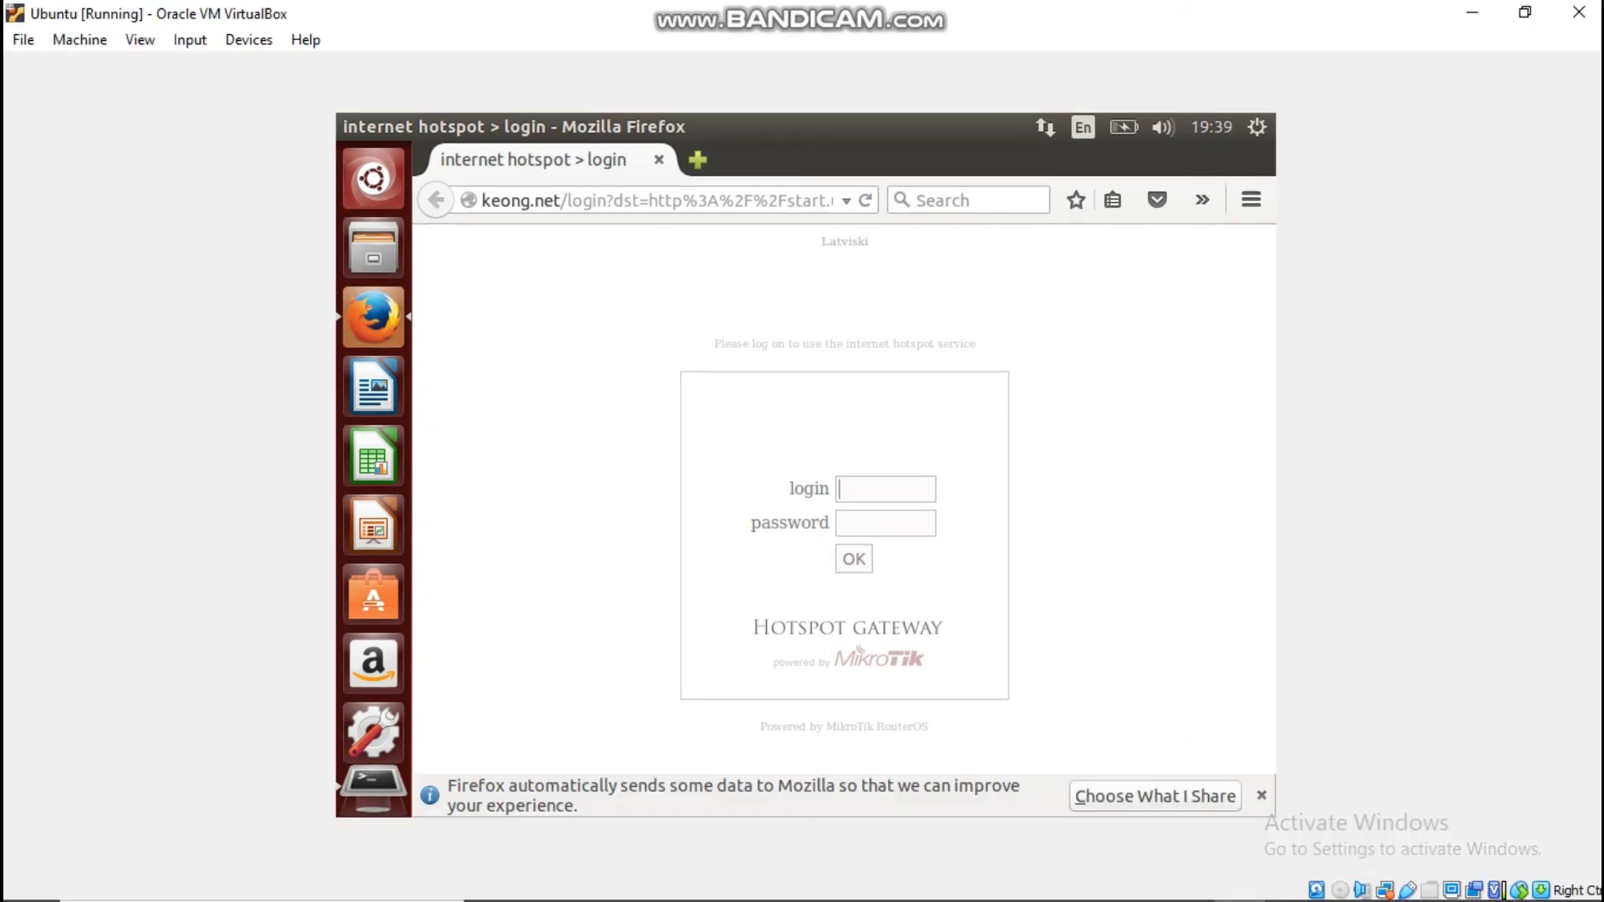
click(556, 200)
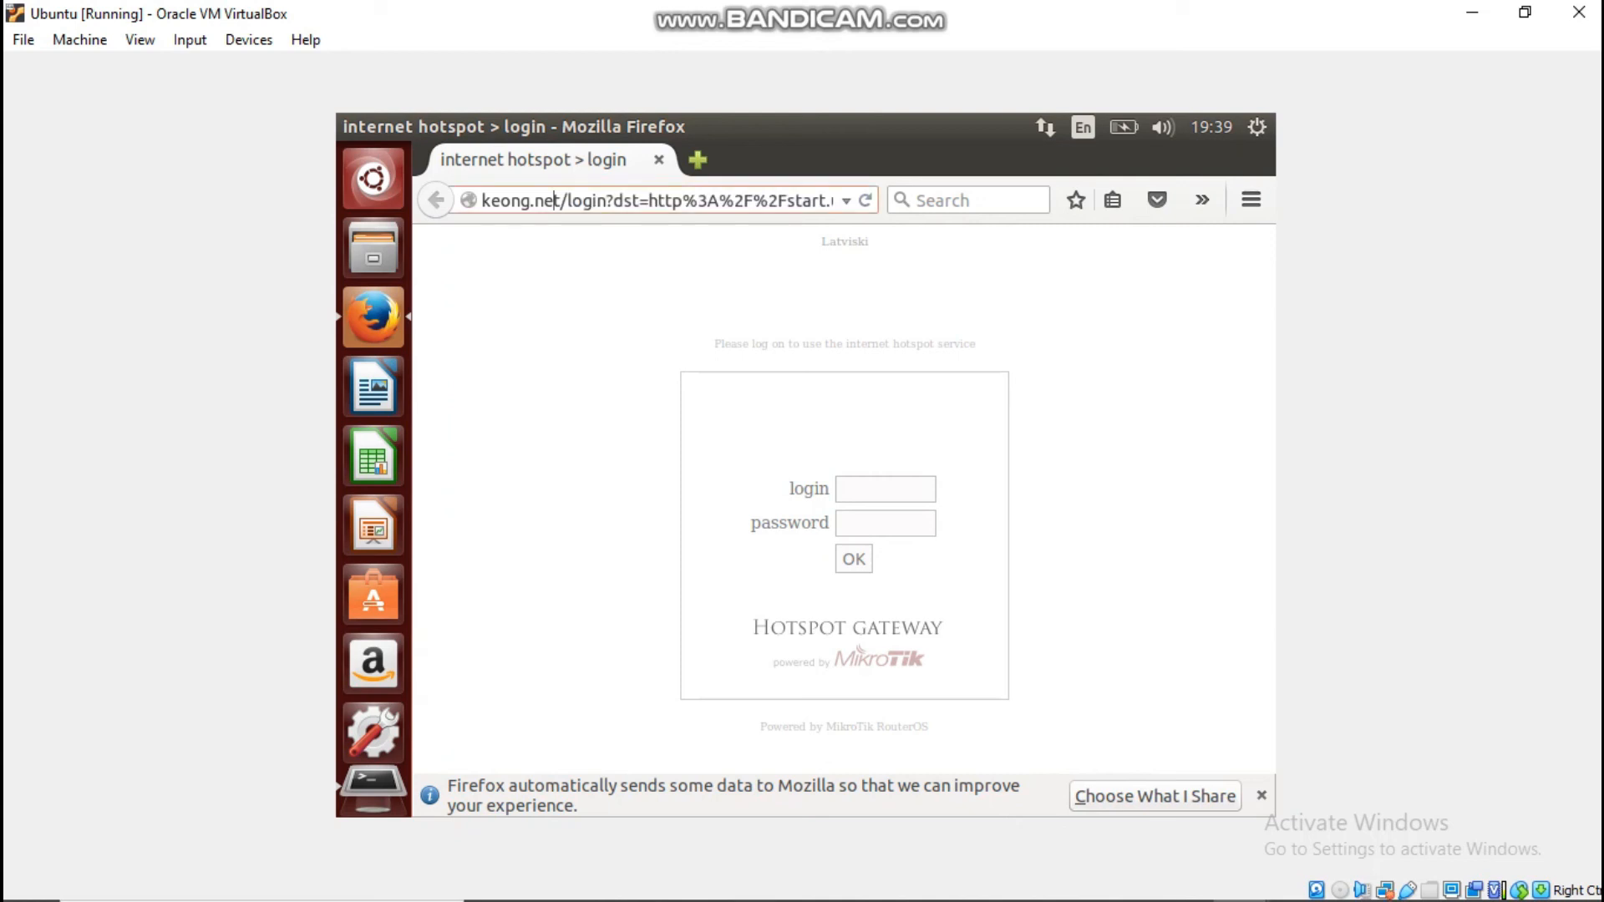
click(877, 490)
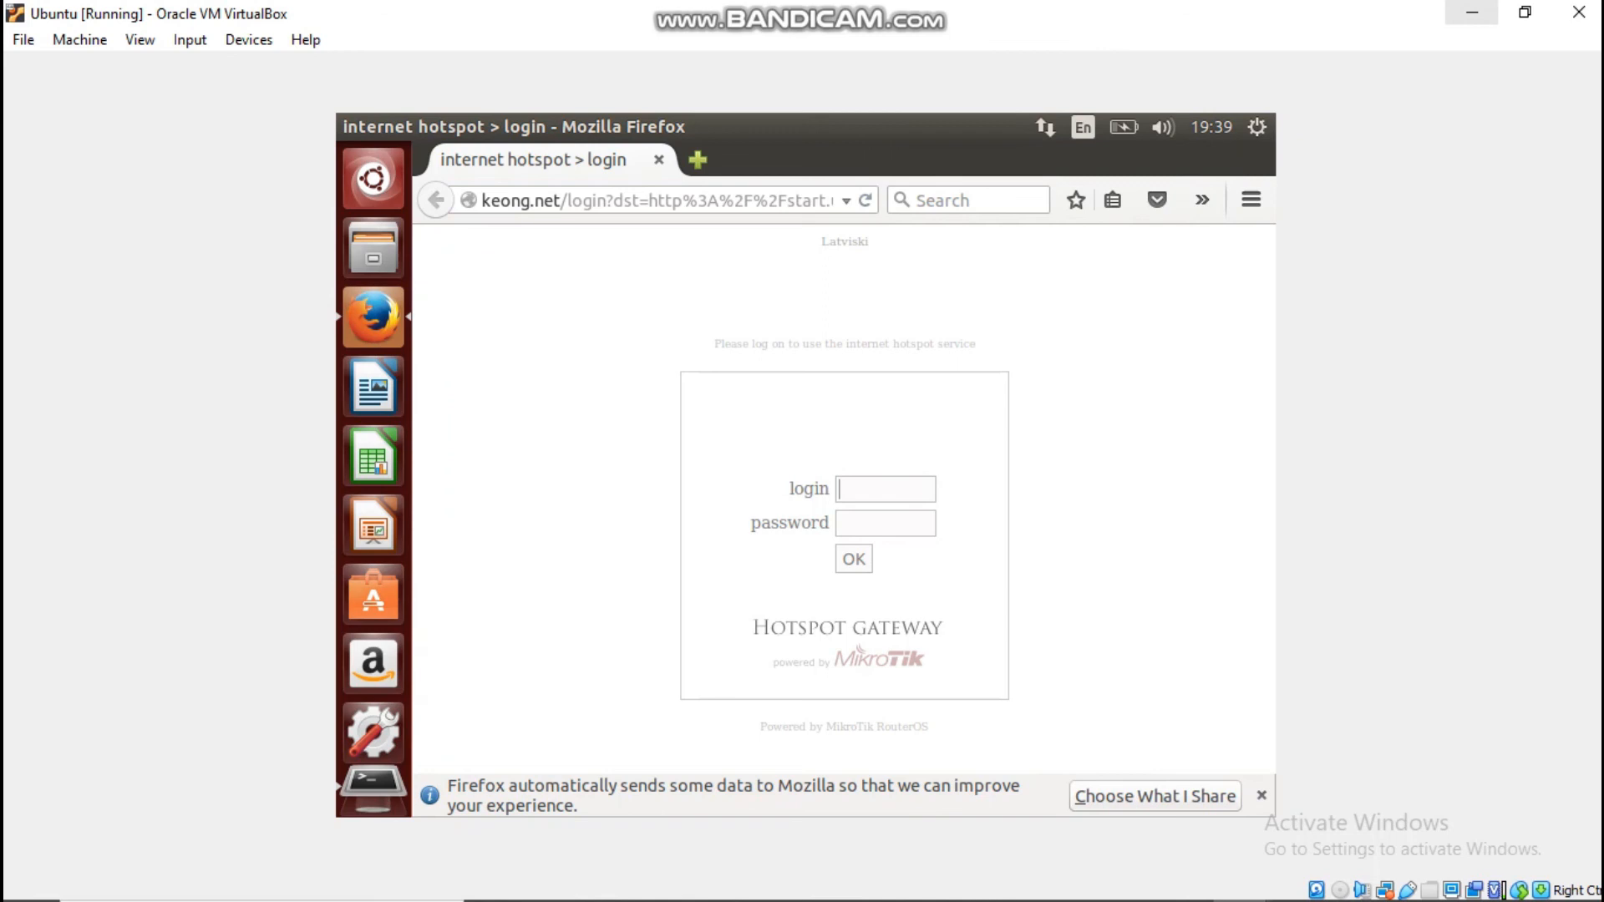
click(1472, 13)
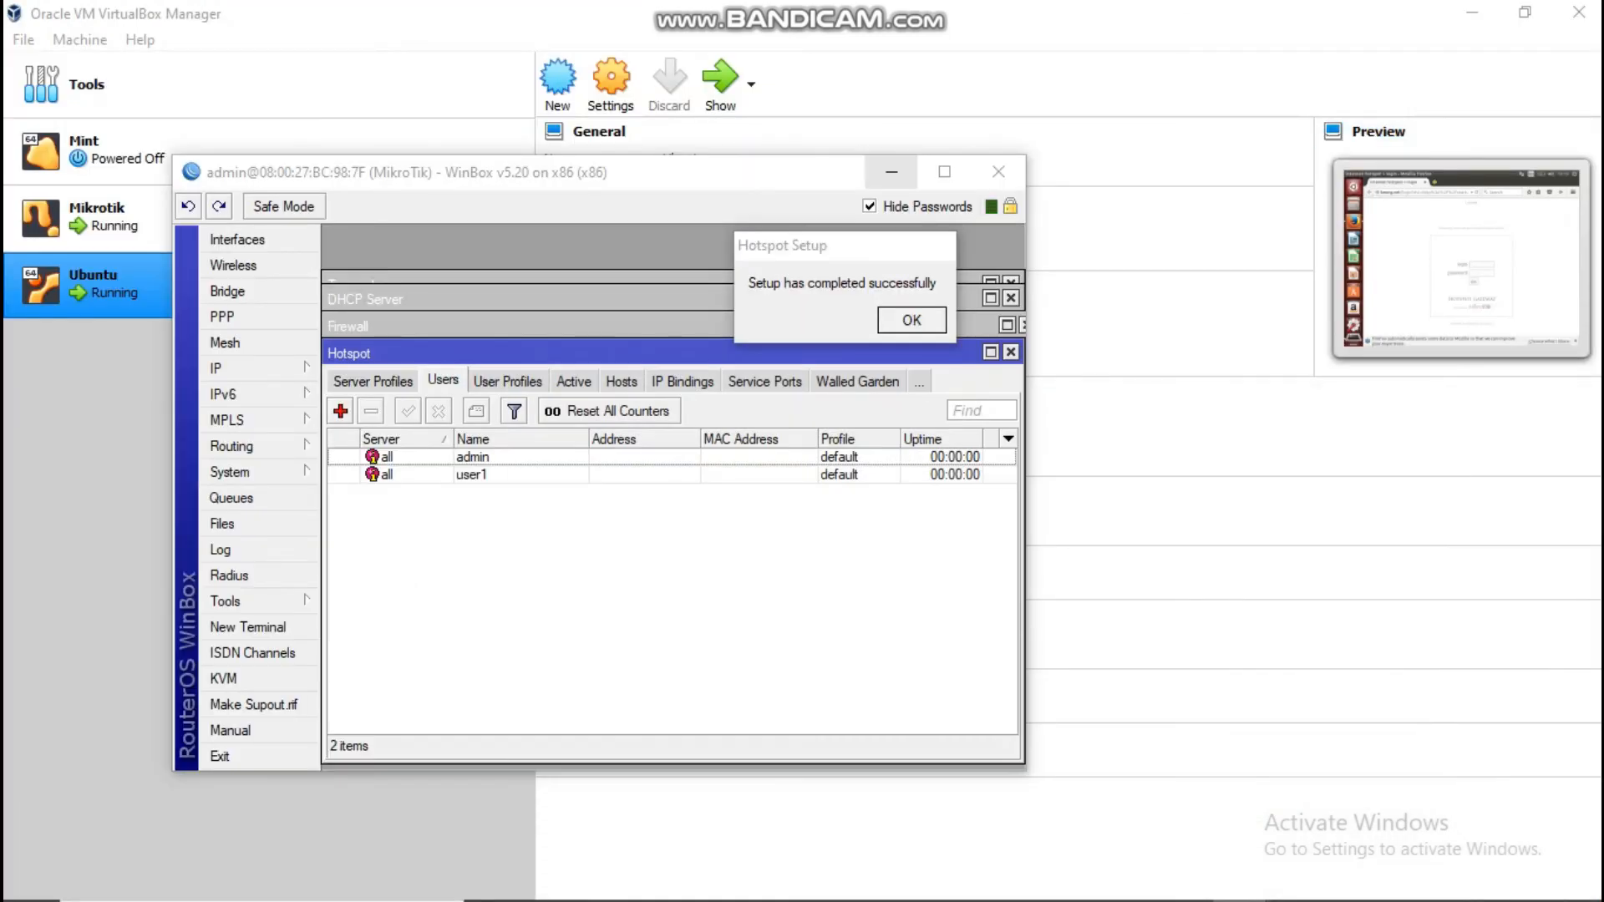
Step: Minimize WinBox and restore File Explorer showing the Mikrotik OS folder
click(891, 172)
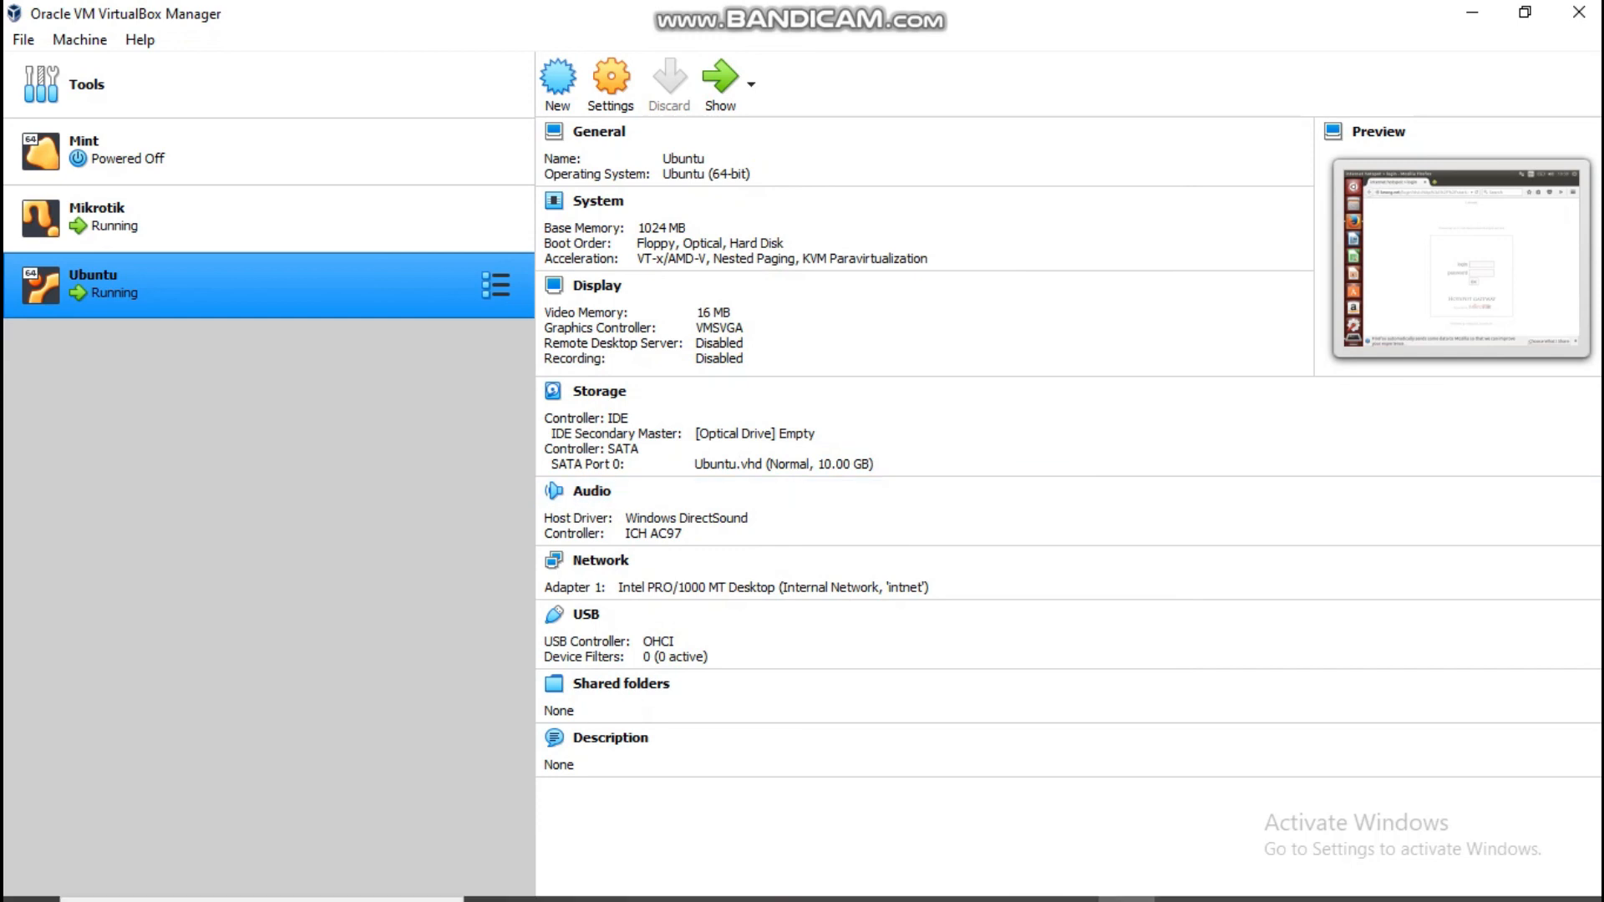
click(666, 879)
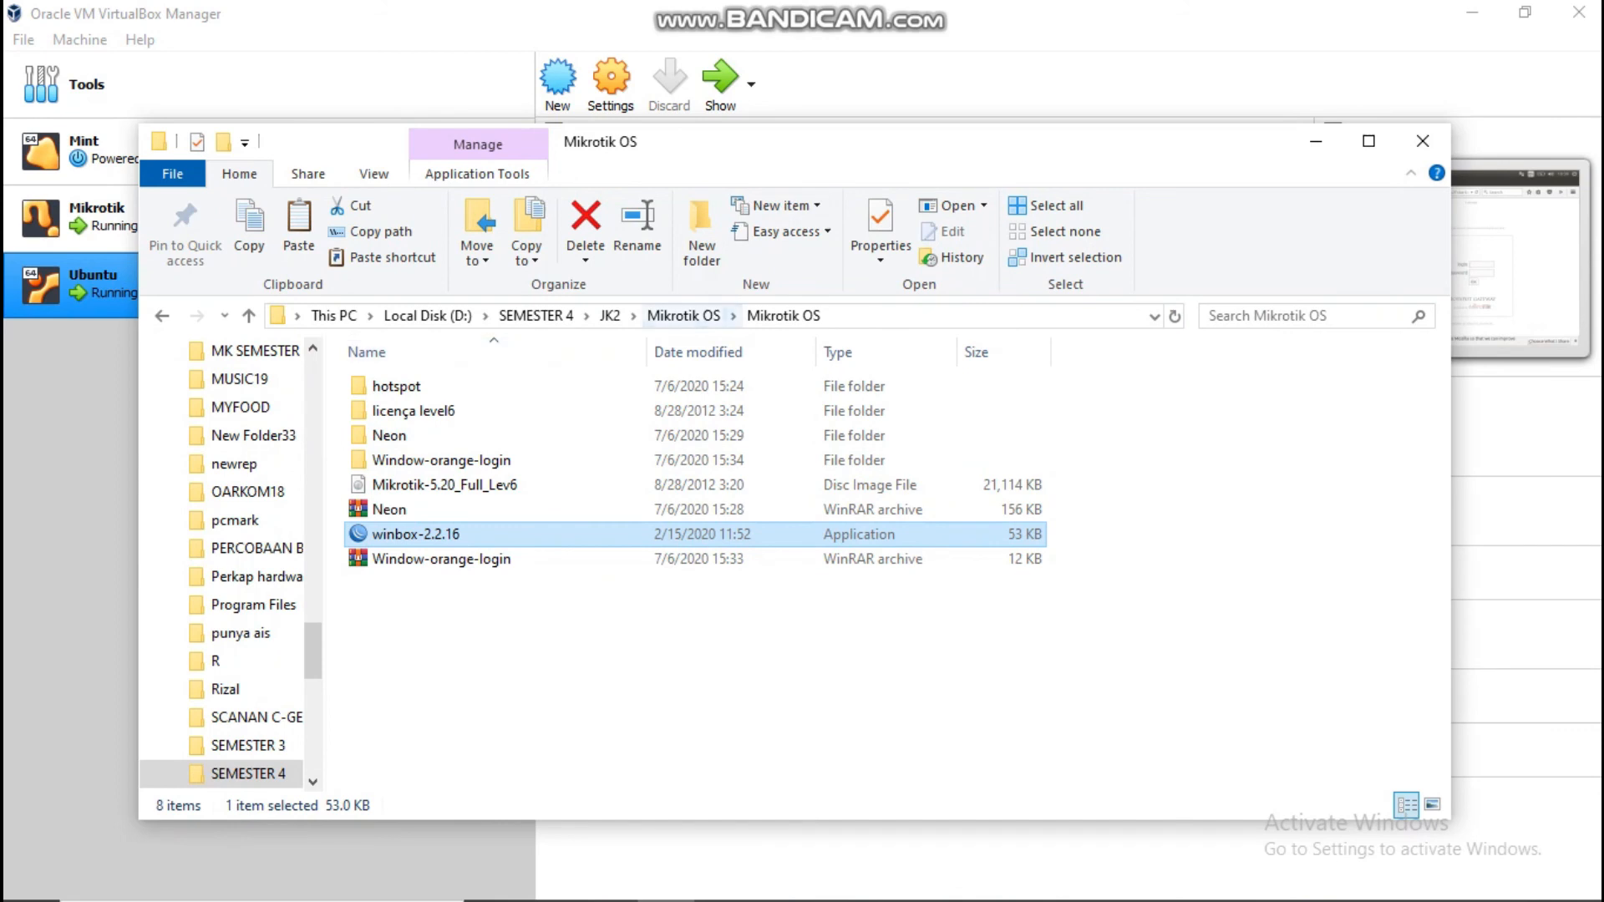
Step: Look through the Social_purple and Jarvis login-page folders under JK2
click(683, 316)
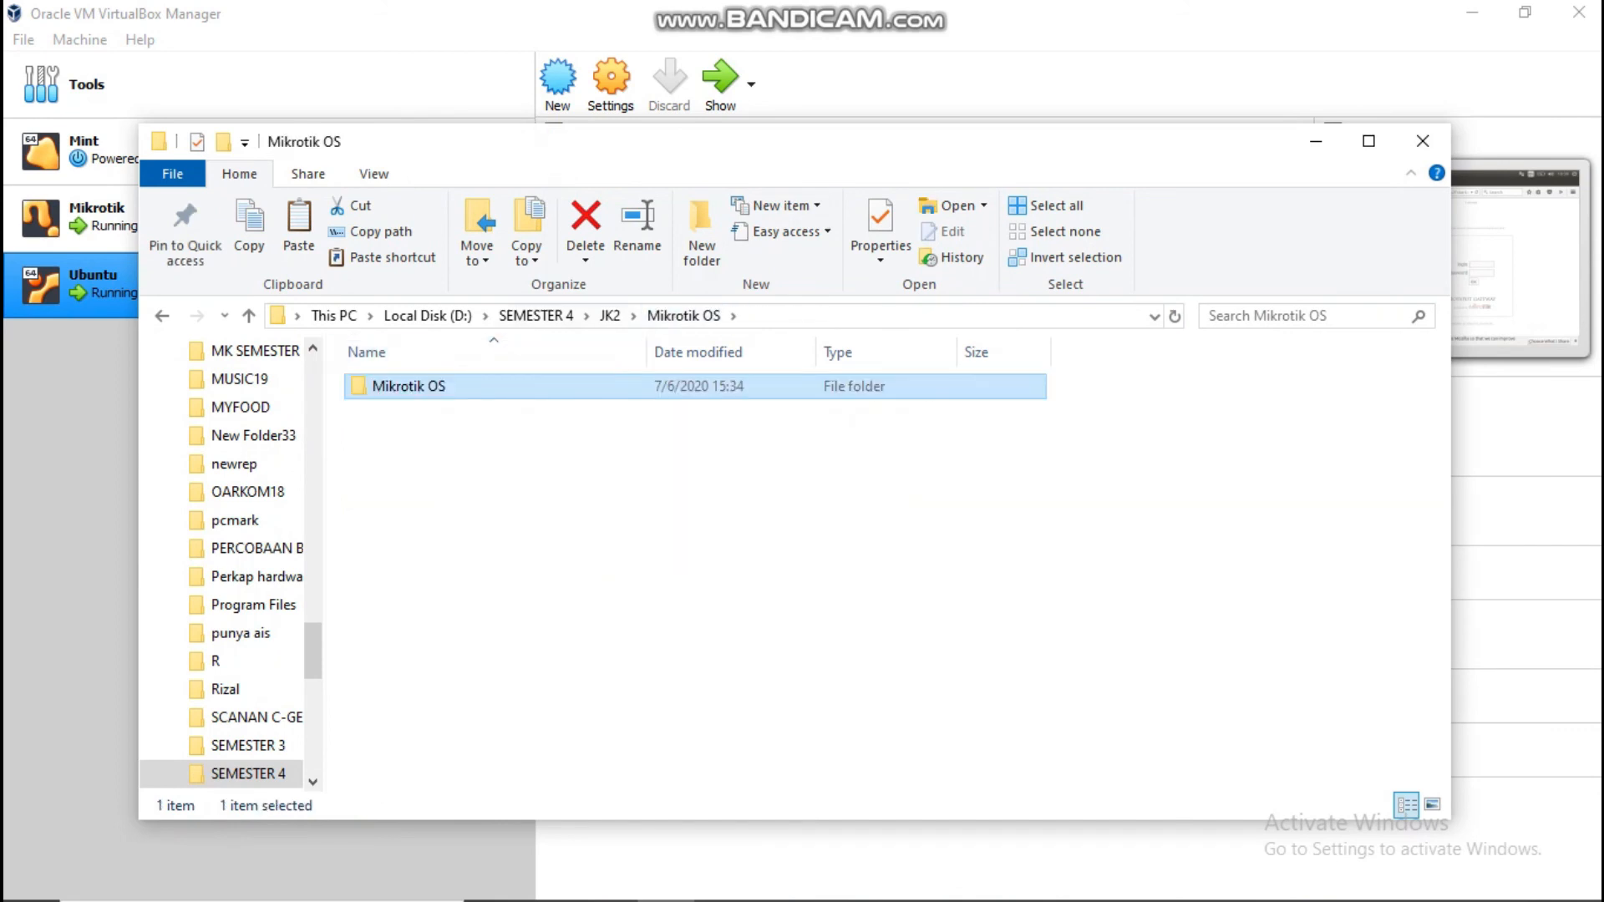
click(610, 316)
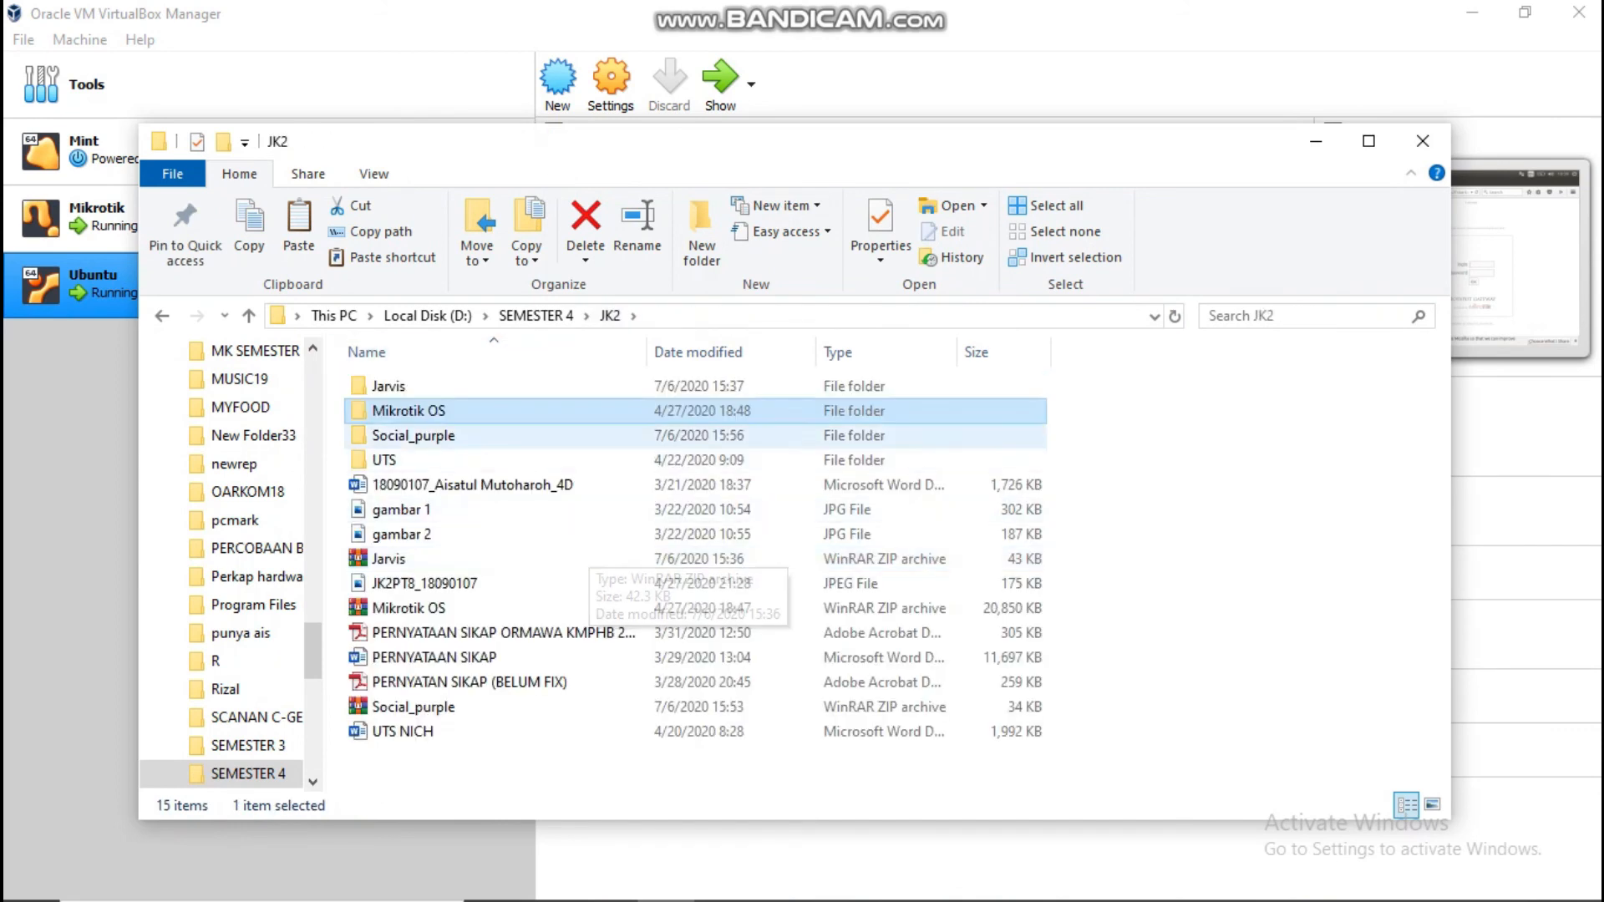
double_click(501, 436)
click(610, 316)
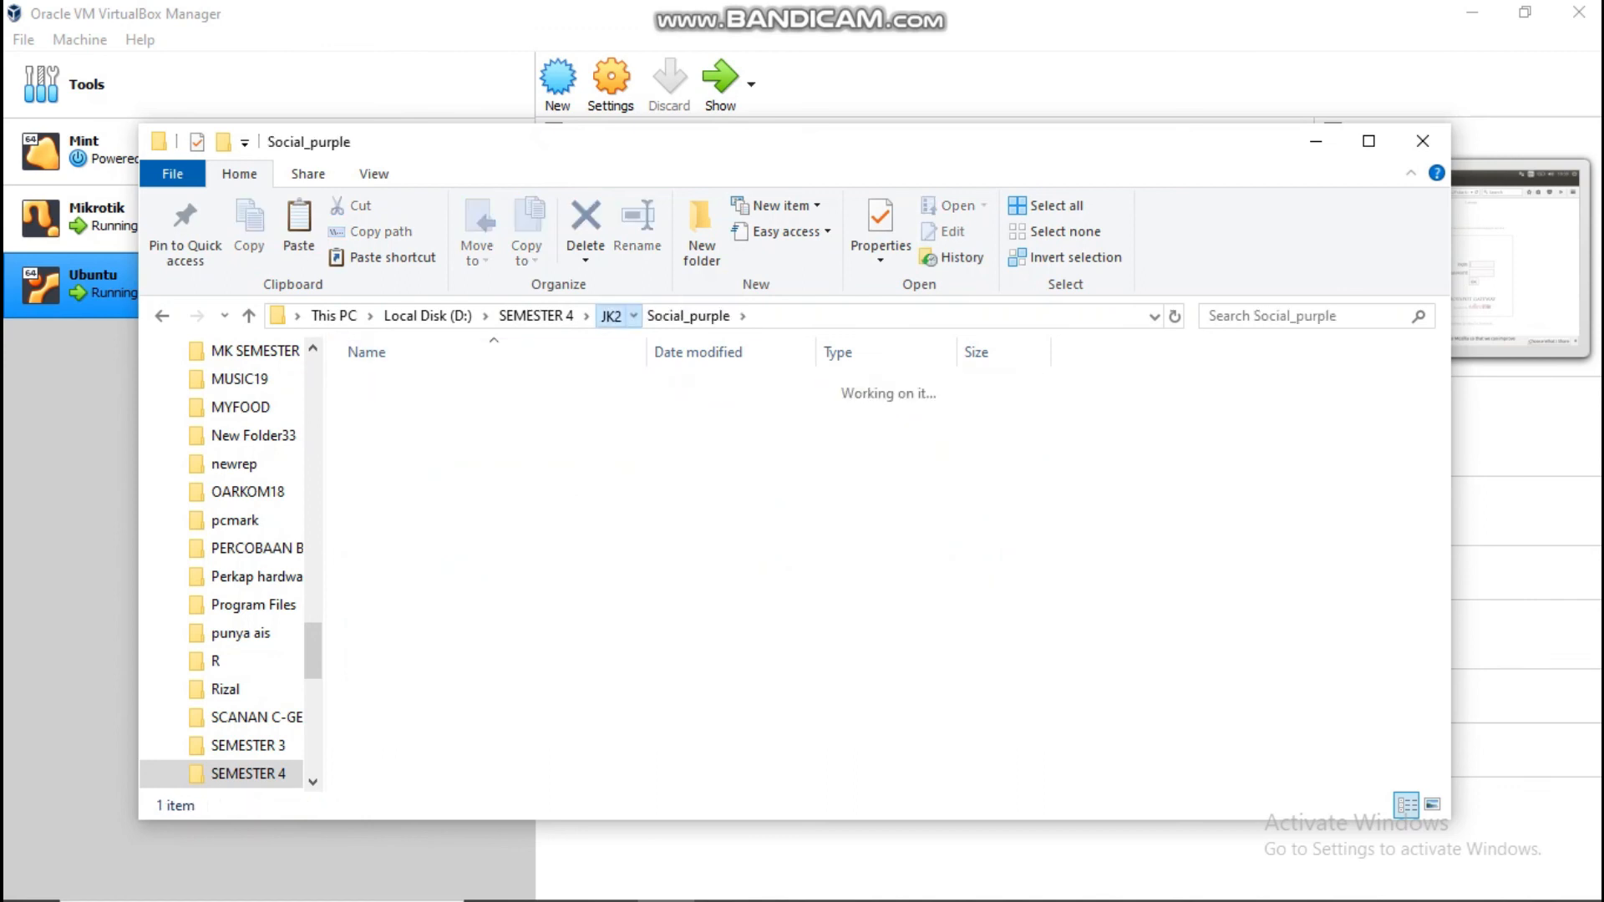
click(668, 386)
Step: Launch winbox-2.2.16 from JK2 > Mikrotik OS > Mikrotik OS and list neighbouring routers
click(1316, 141)
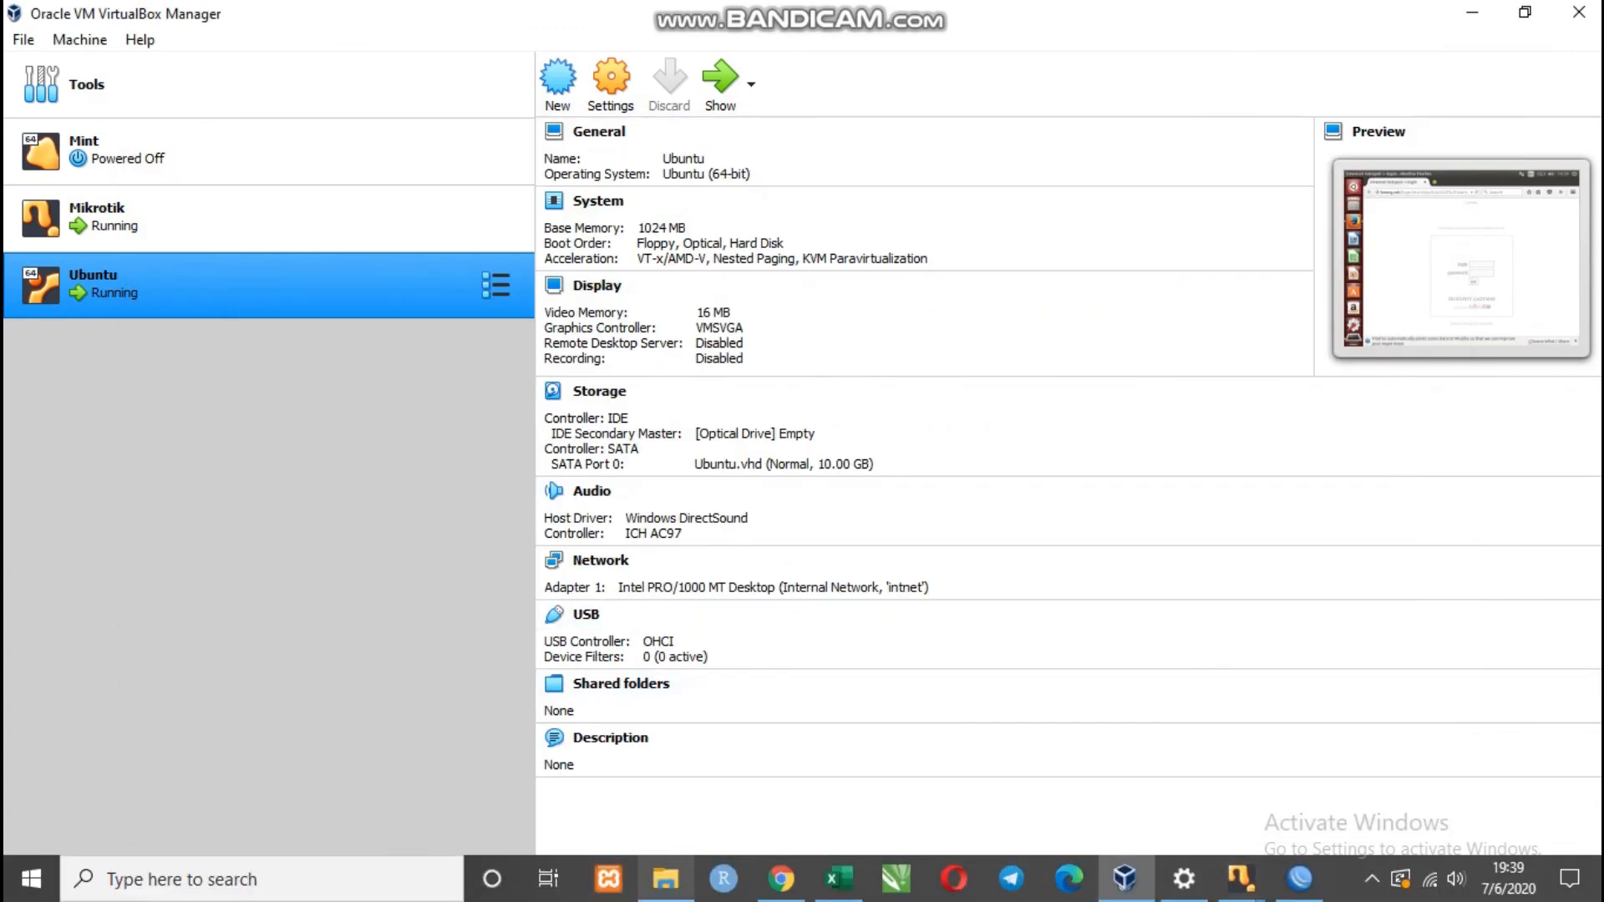
click(666, 879)
click(609, 315)
double_click(411, 386)
click(416, 534)
double_click(416, 535)
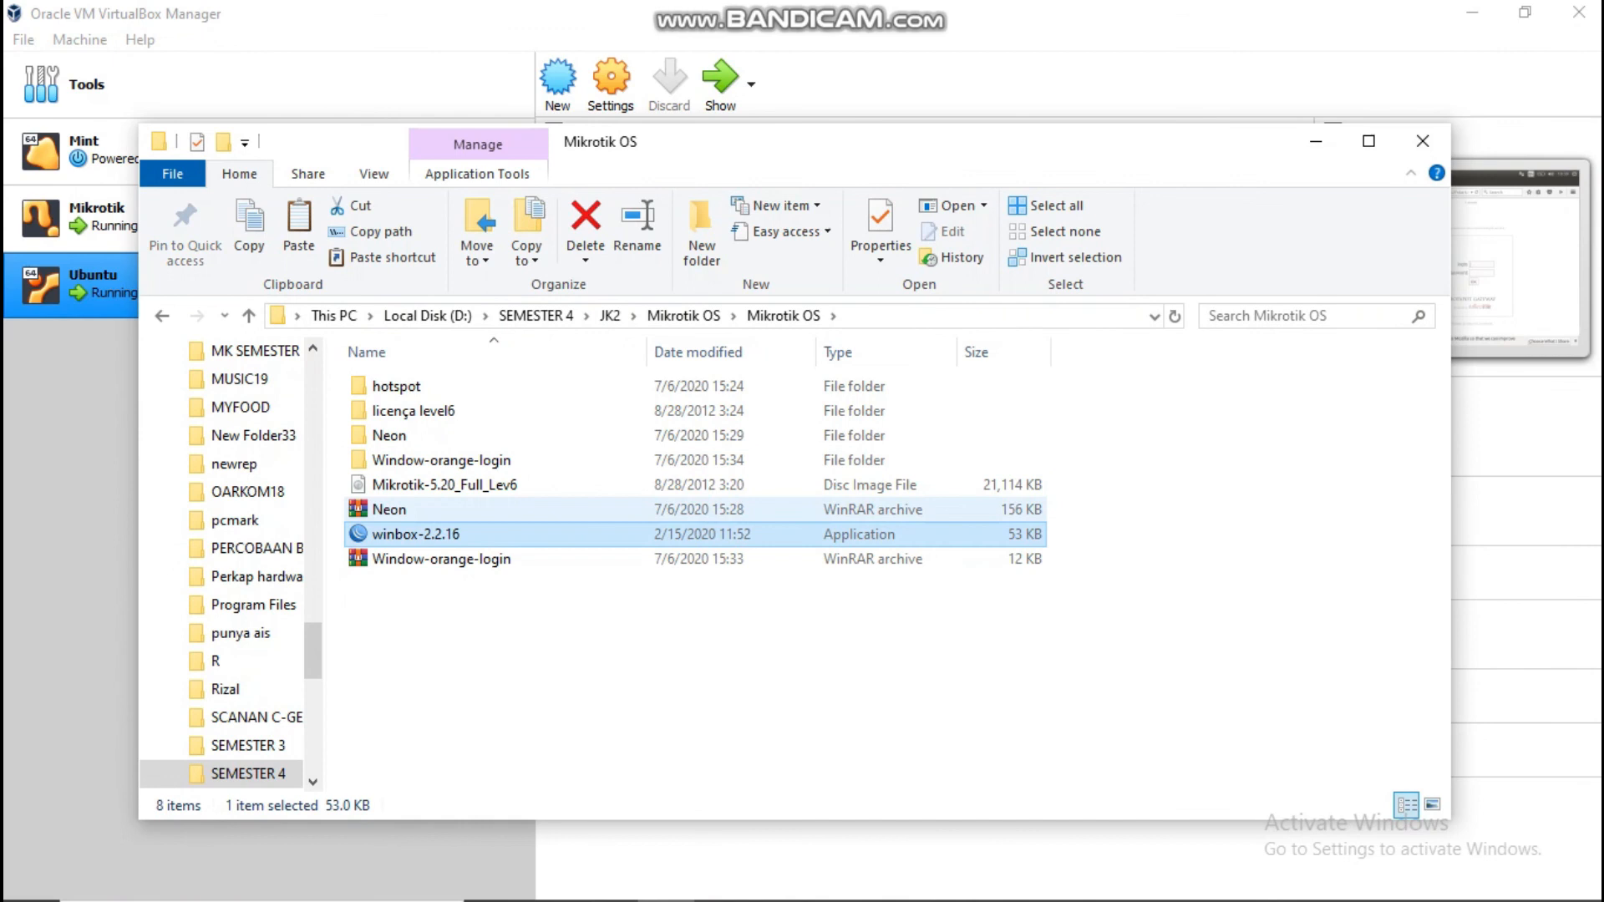
click(910, 258)
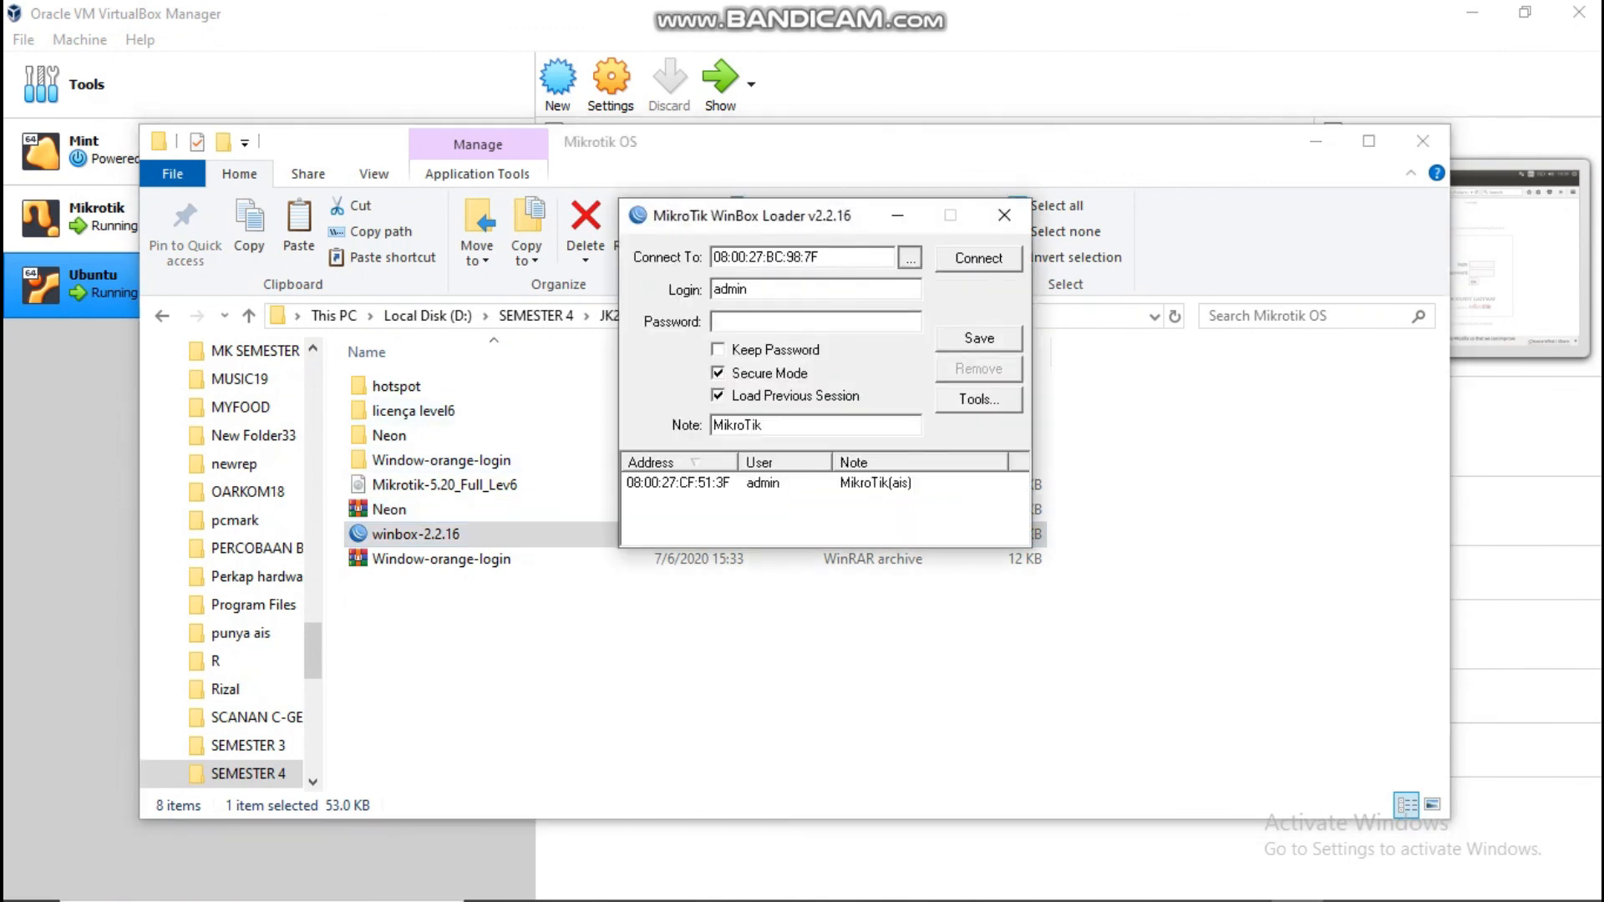
Step: Connect WinBox to router 08:00:27:BC:98:7F and select the hotspot directory in its Files list
click(769, 301)
click(979, 258)
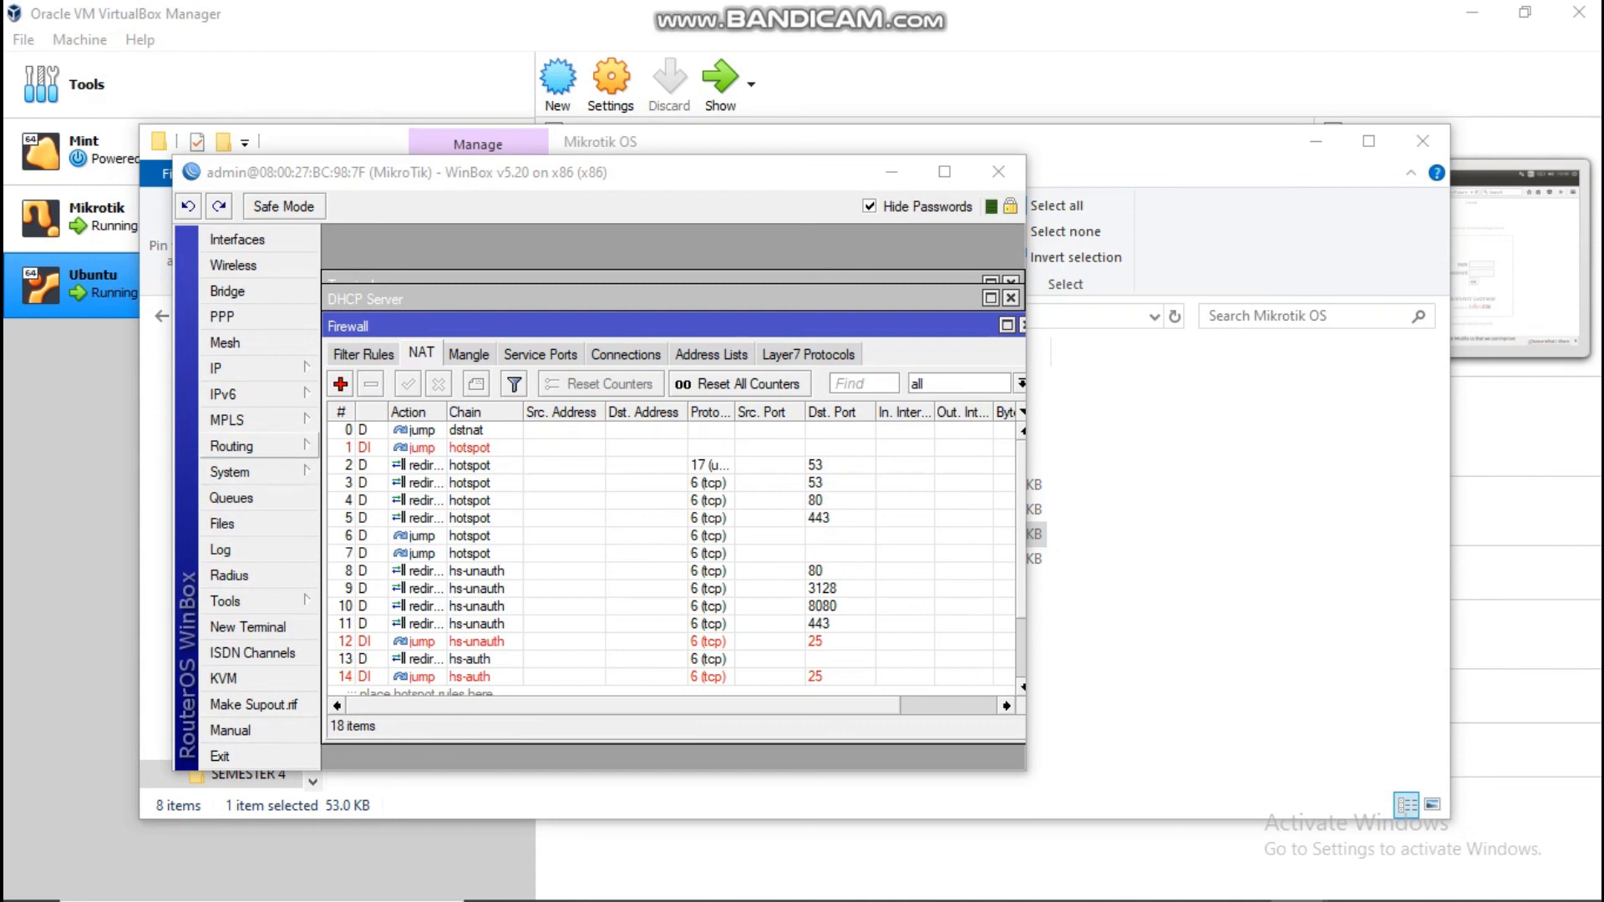
click(222, 524)
click(416, 390)
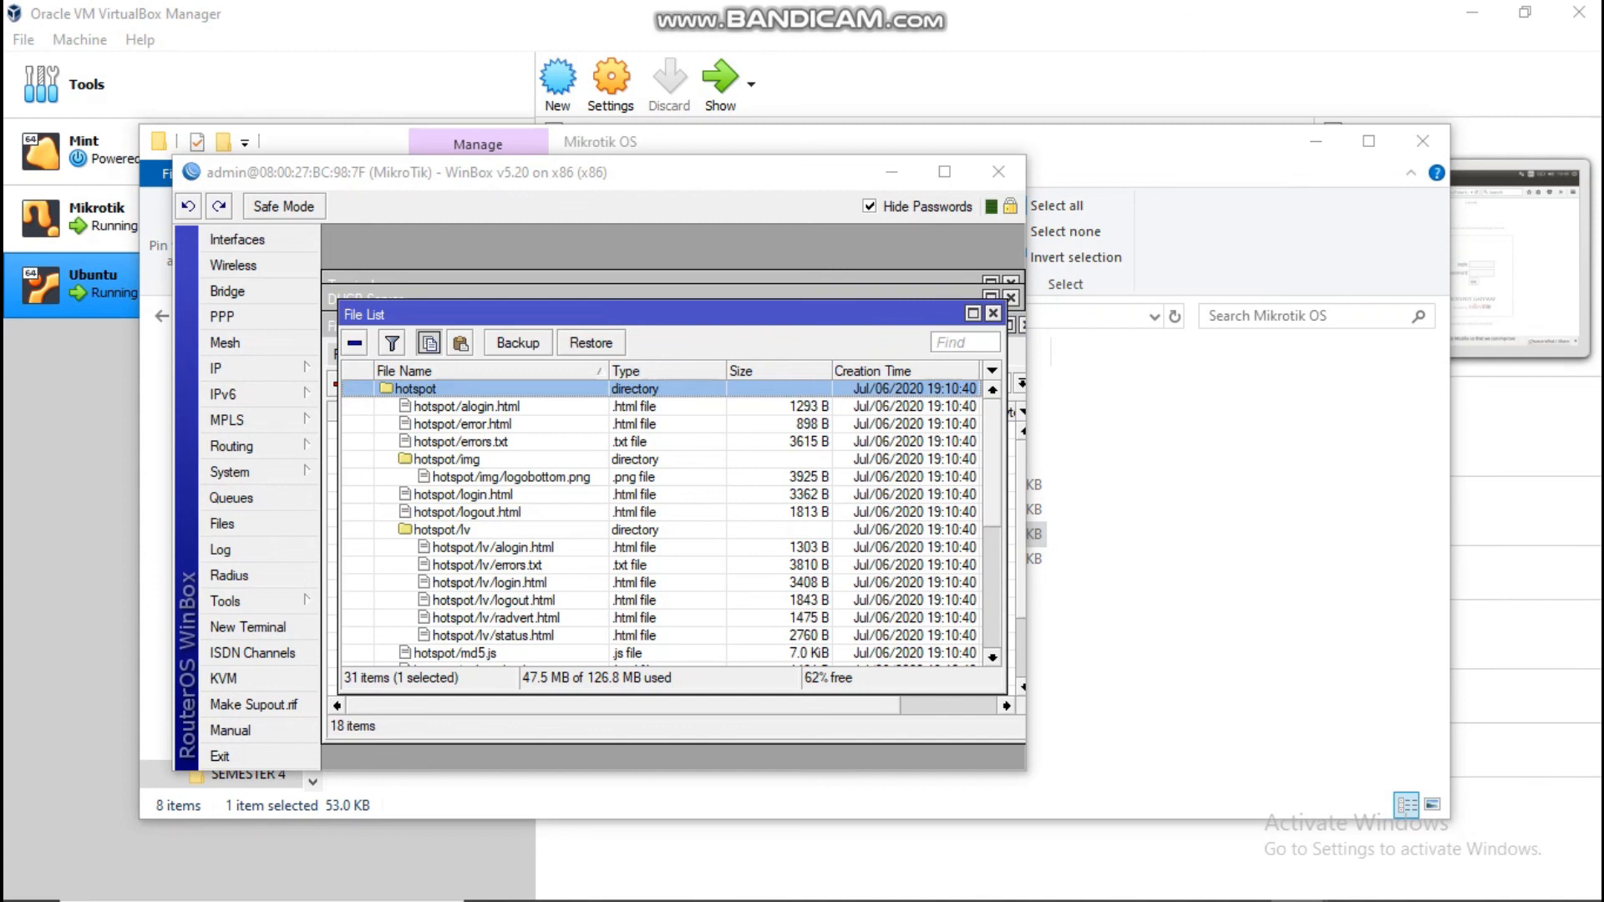
key(alt+Tab)
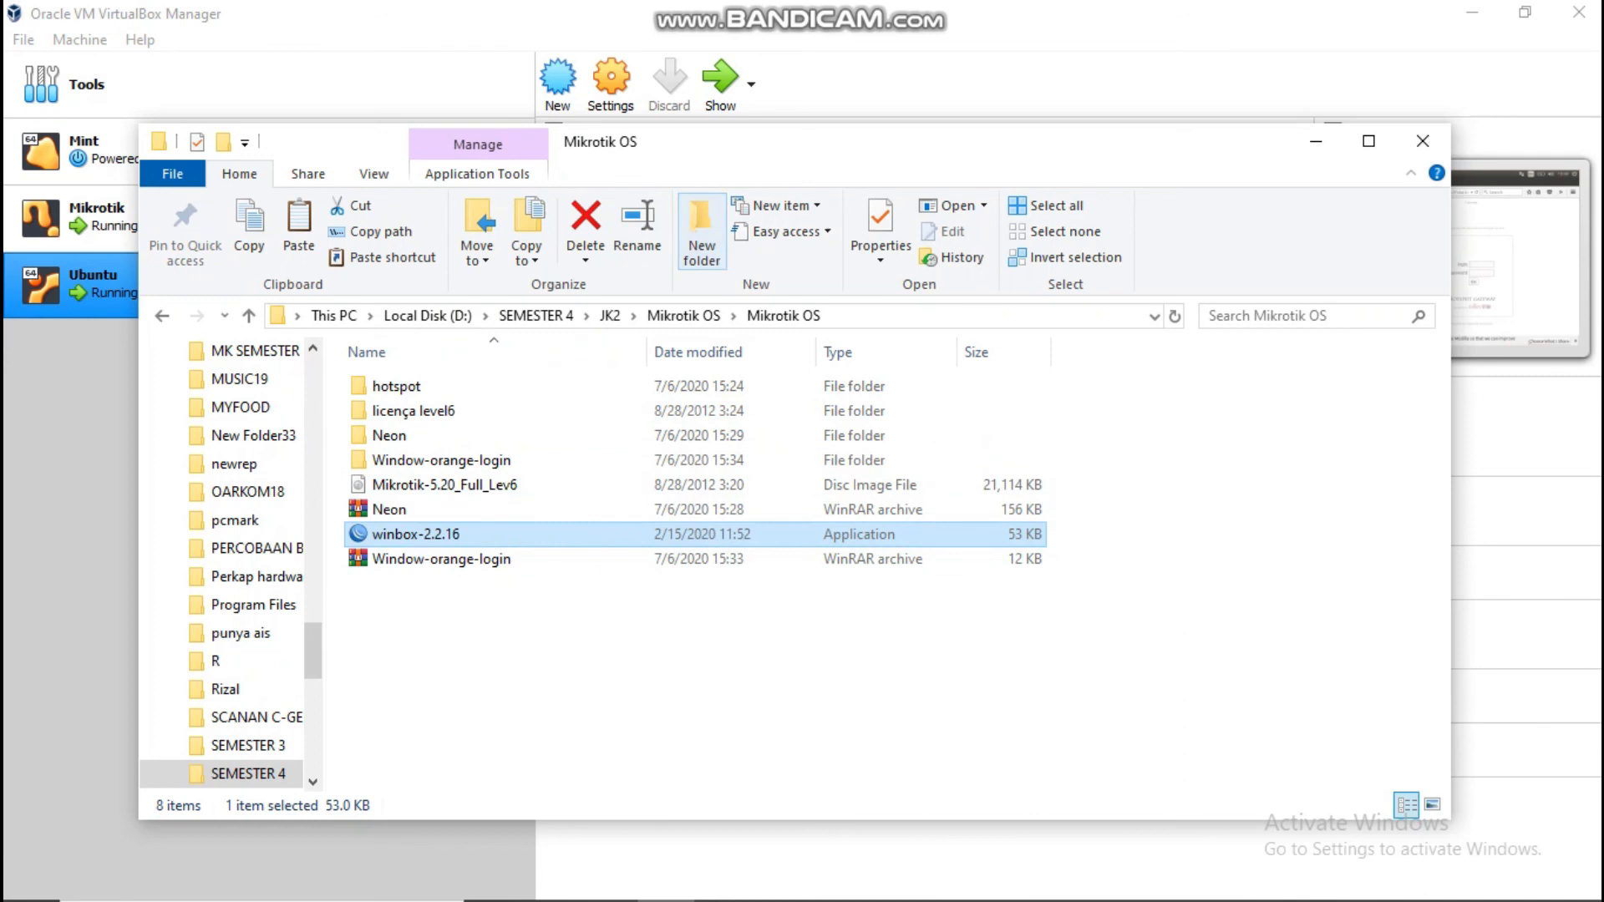
Step: Create a 'backup' folder inside Mikrotik OS and paste the hotspot folder into it
click(702, 234)
text(backup)
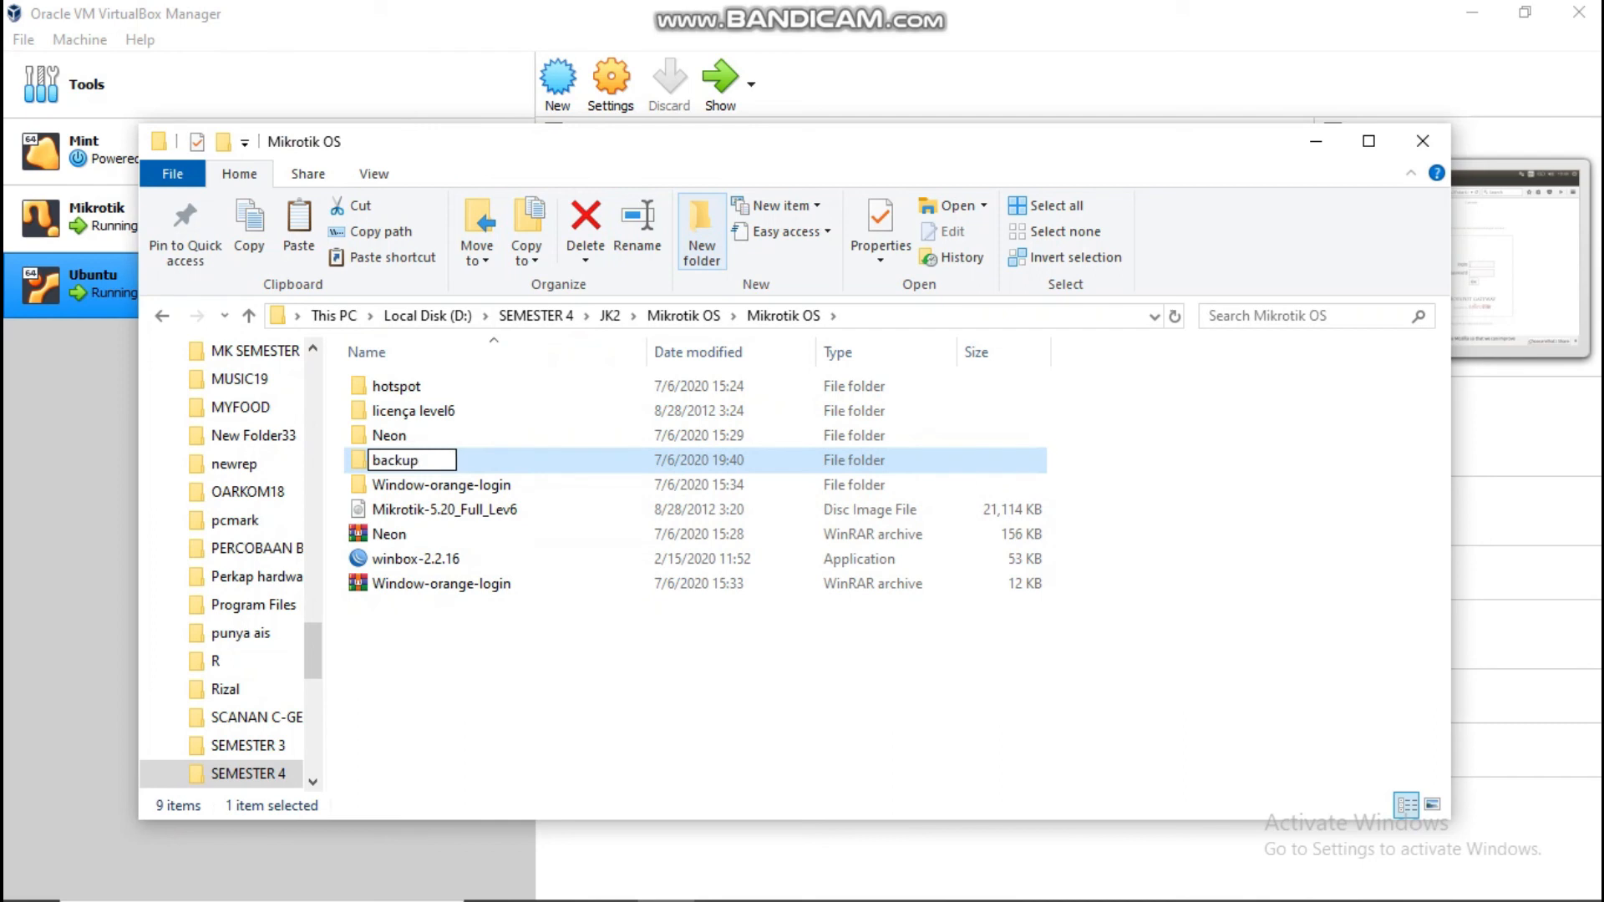
key(Return)
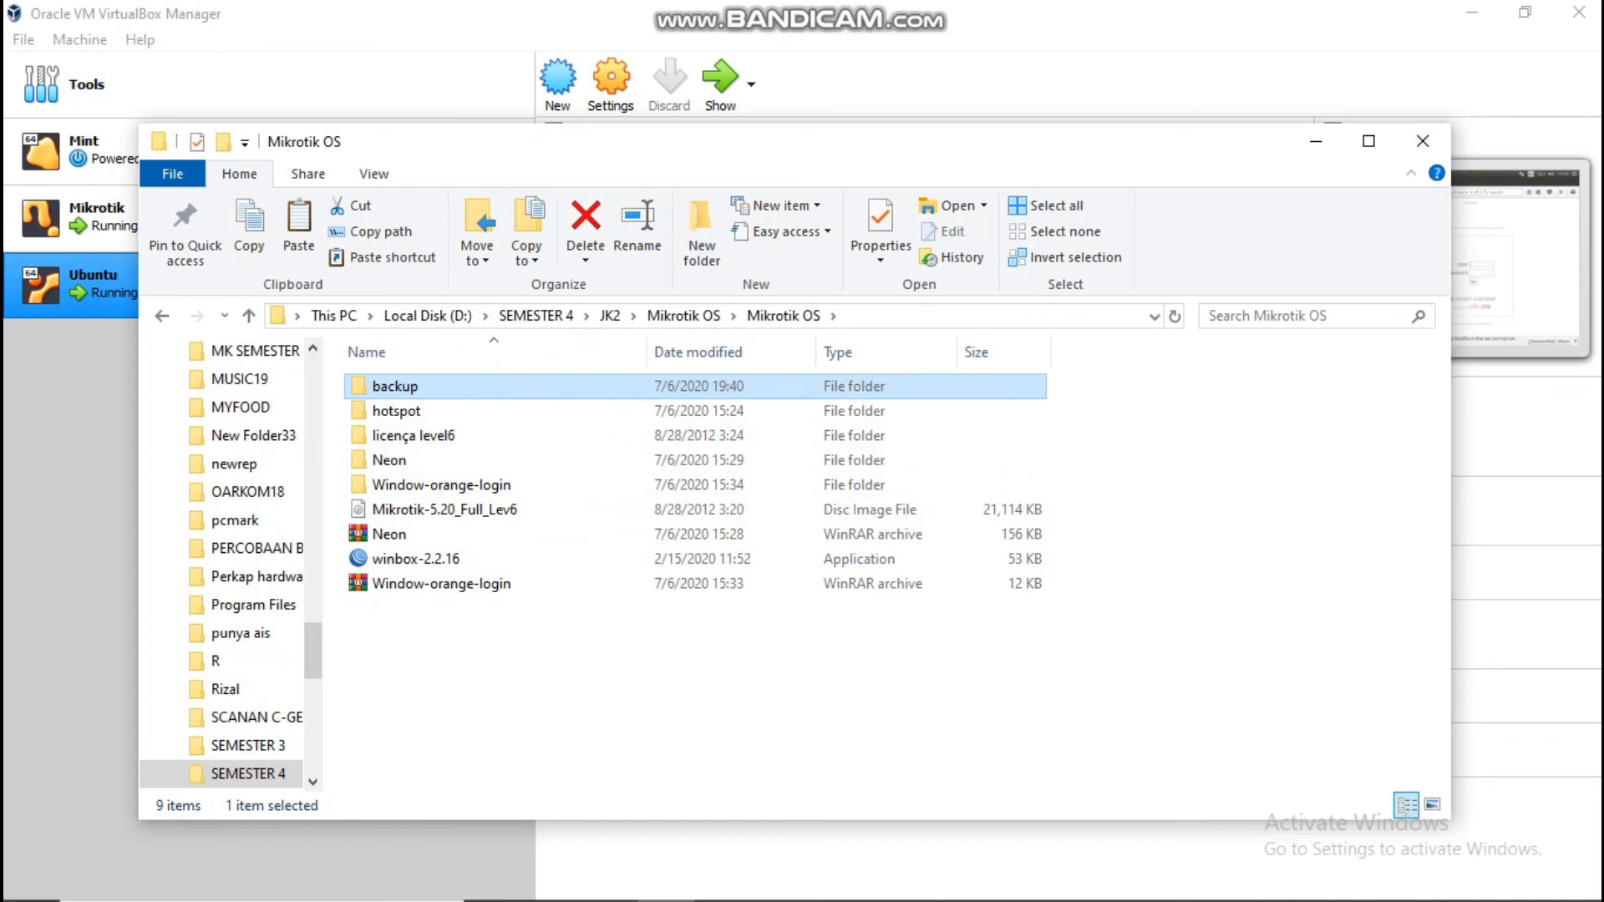
key(Return)
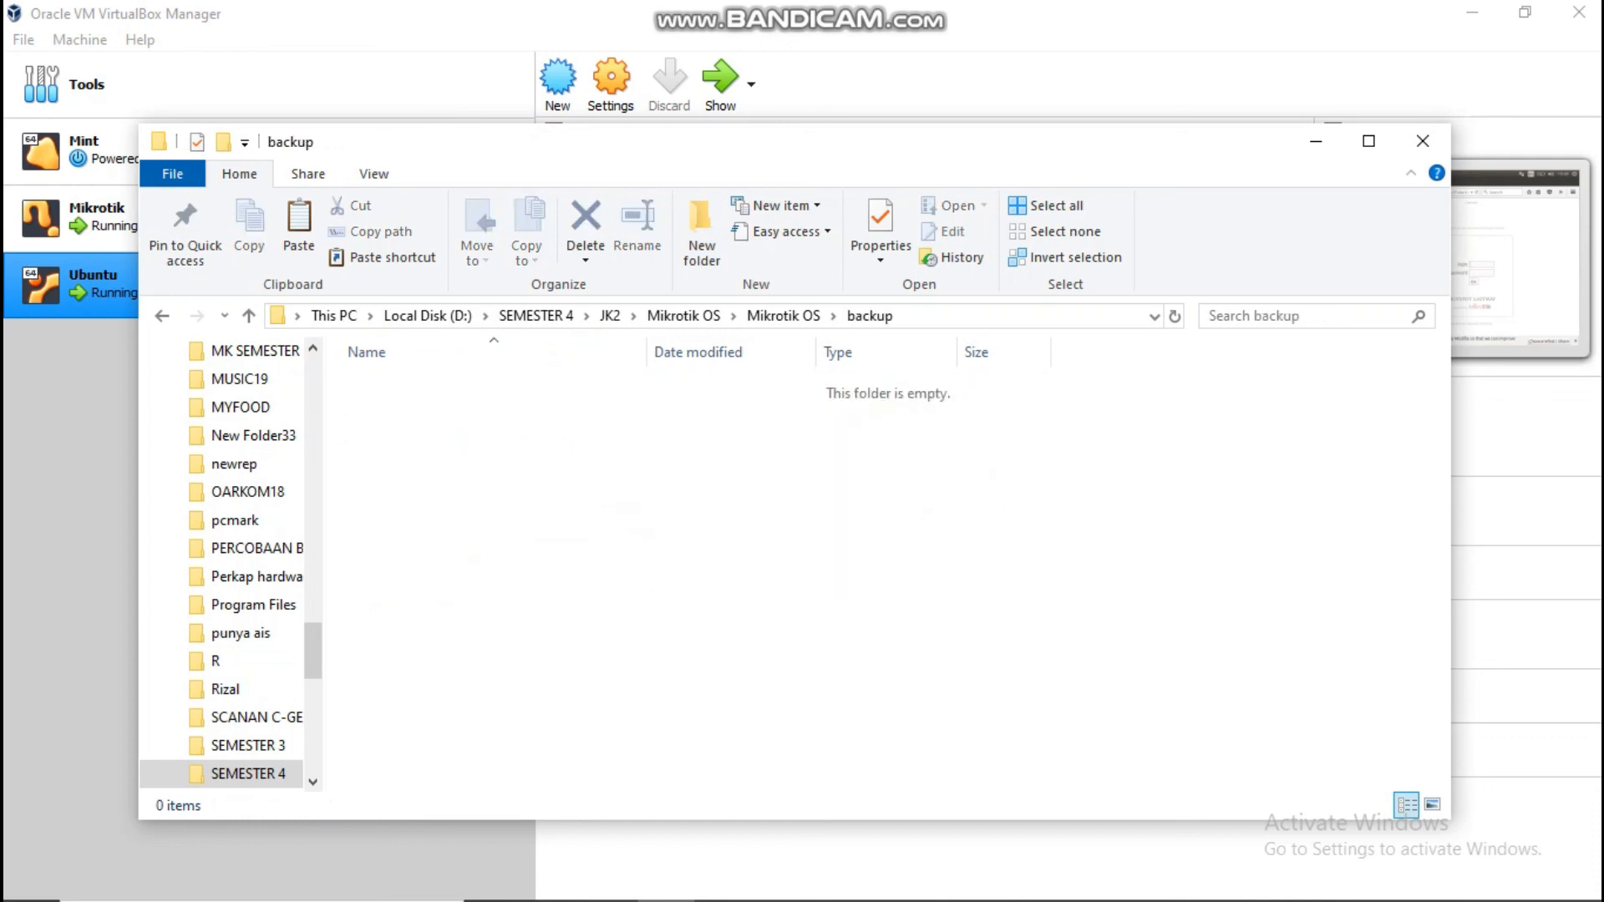
key(ctrl+v)
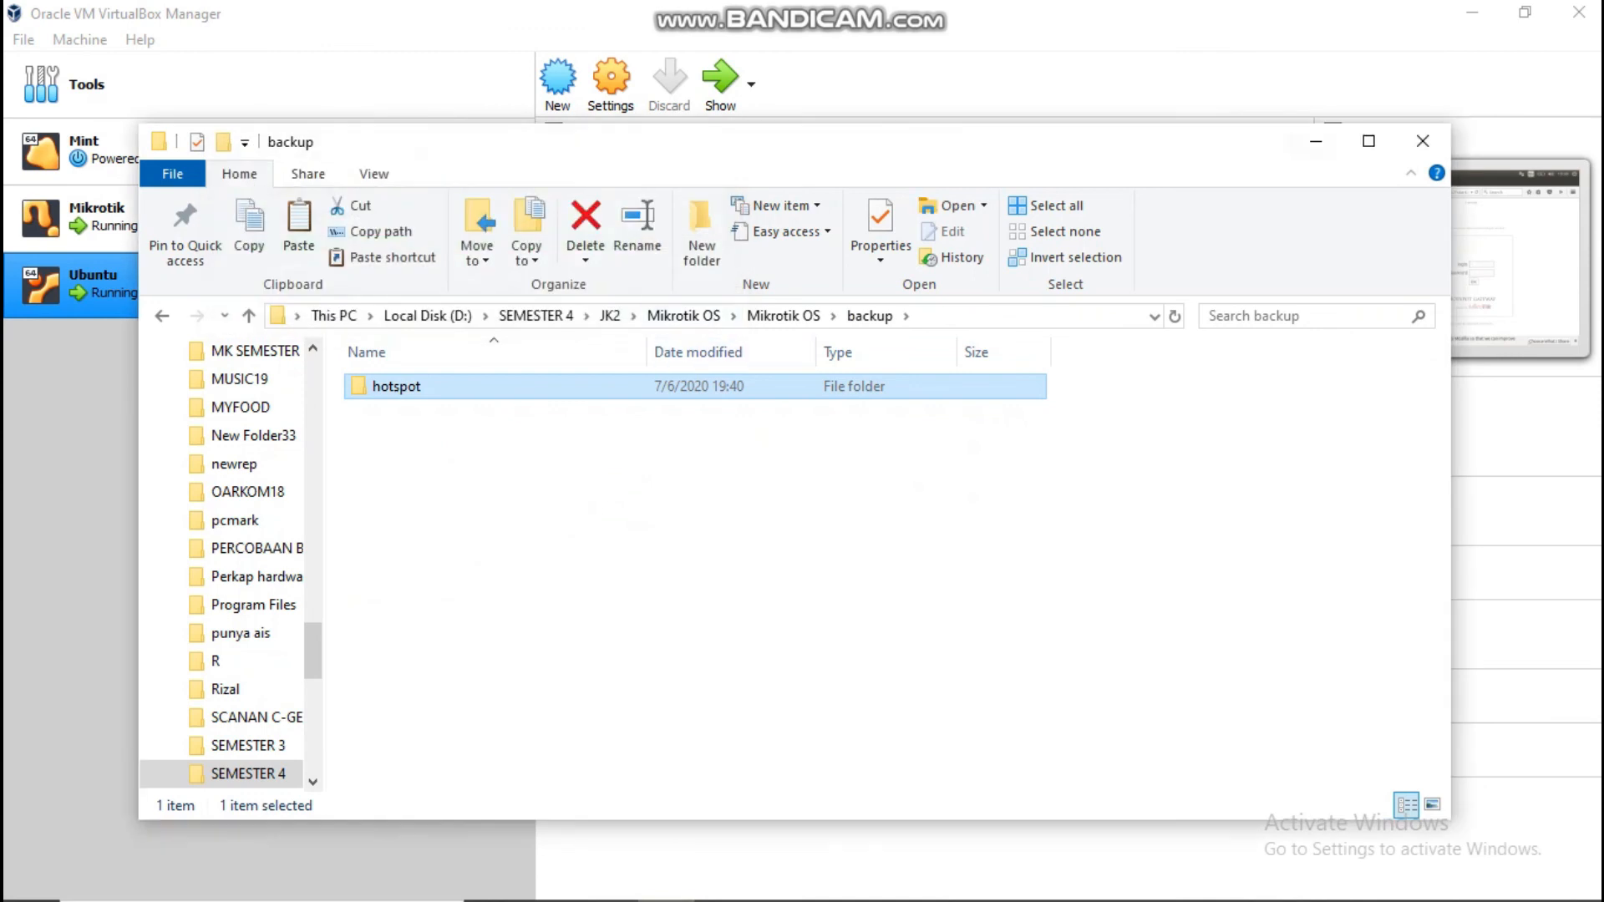
click(1316, 141)
Step: Close the disconnected WinBox router session
mouse_move(925, 899)
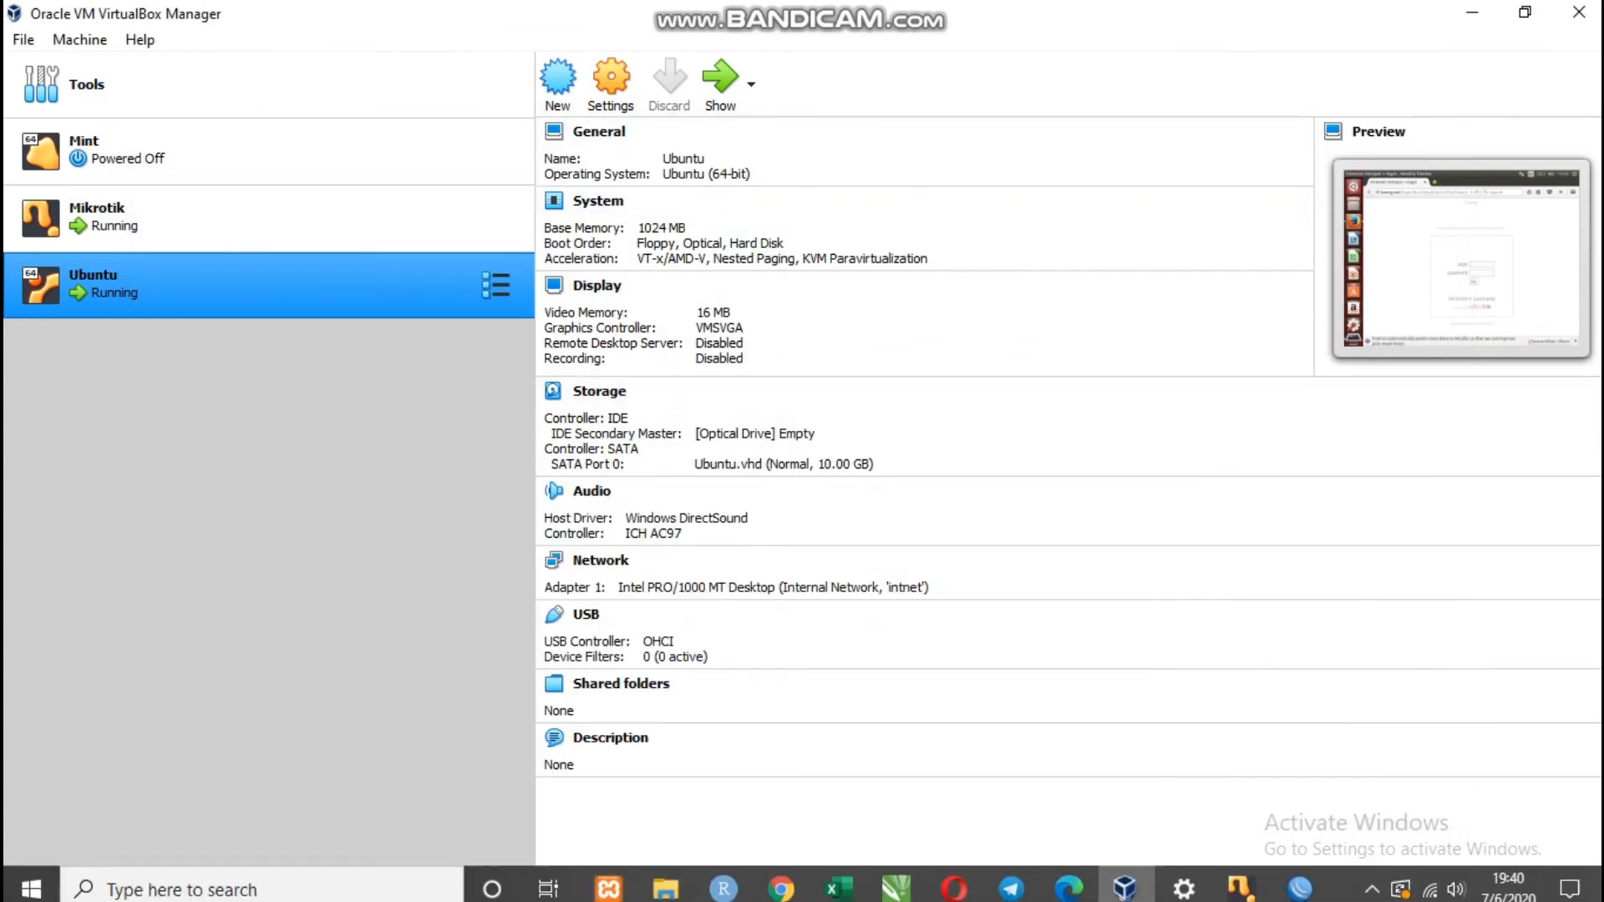
click(1299, 879)
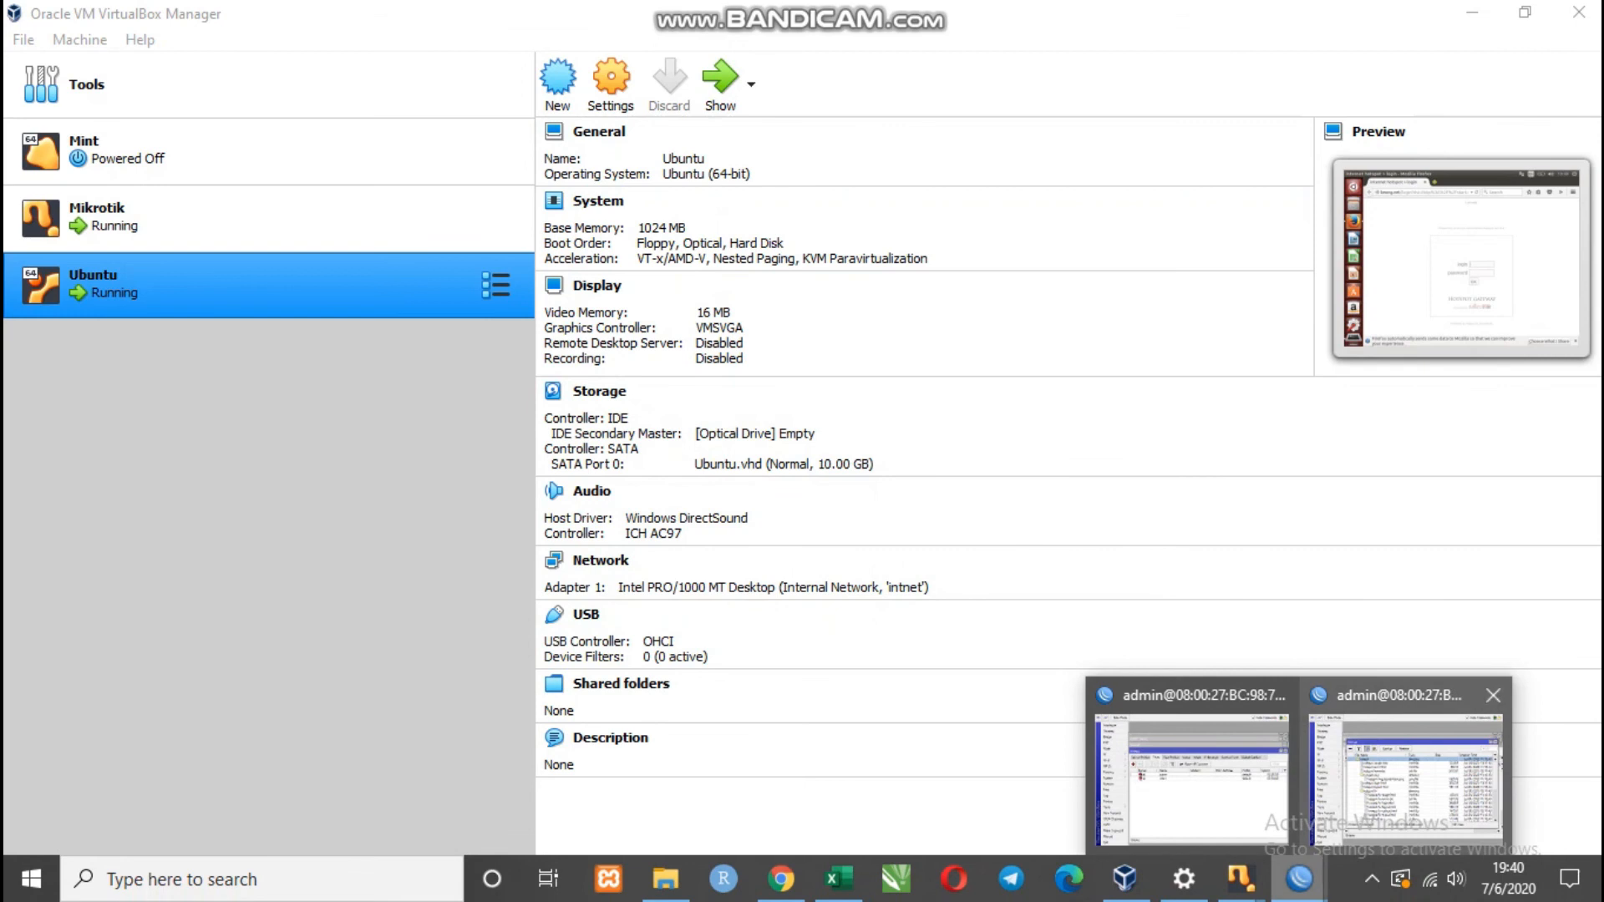
click(1407, 769)
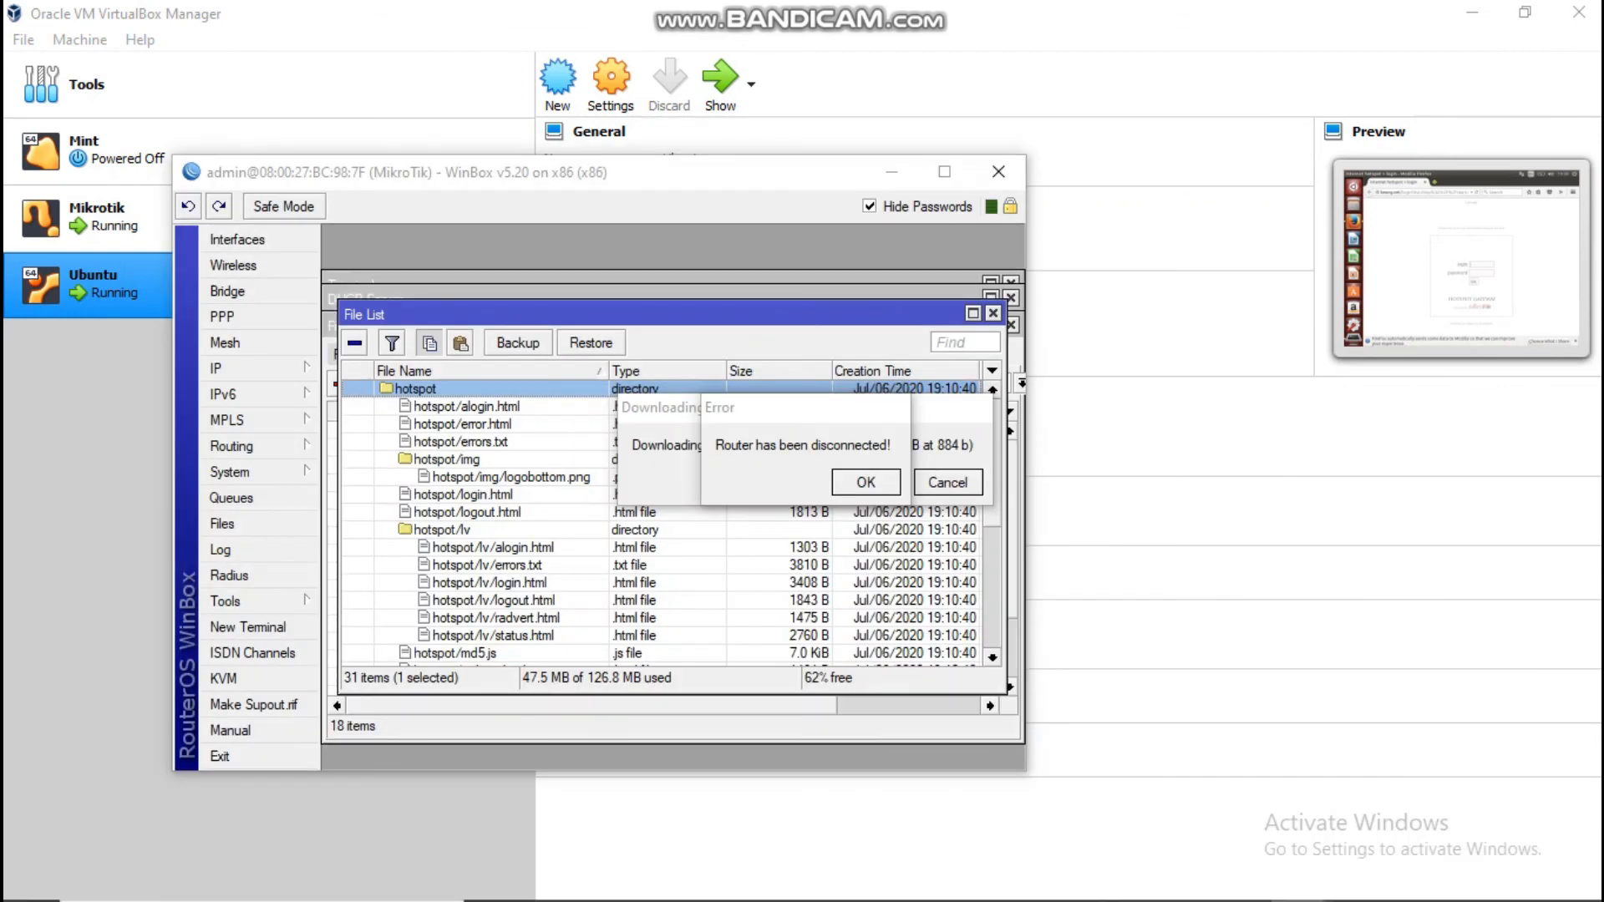
click(999, 172)
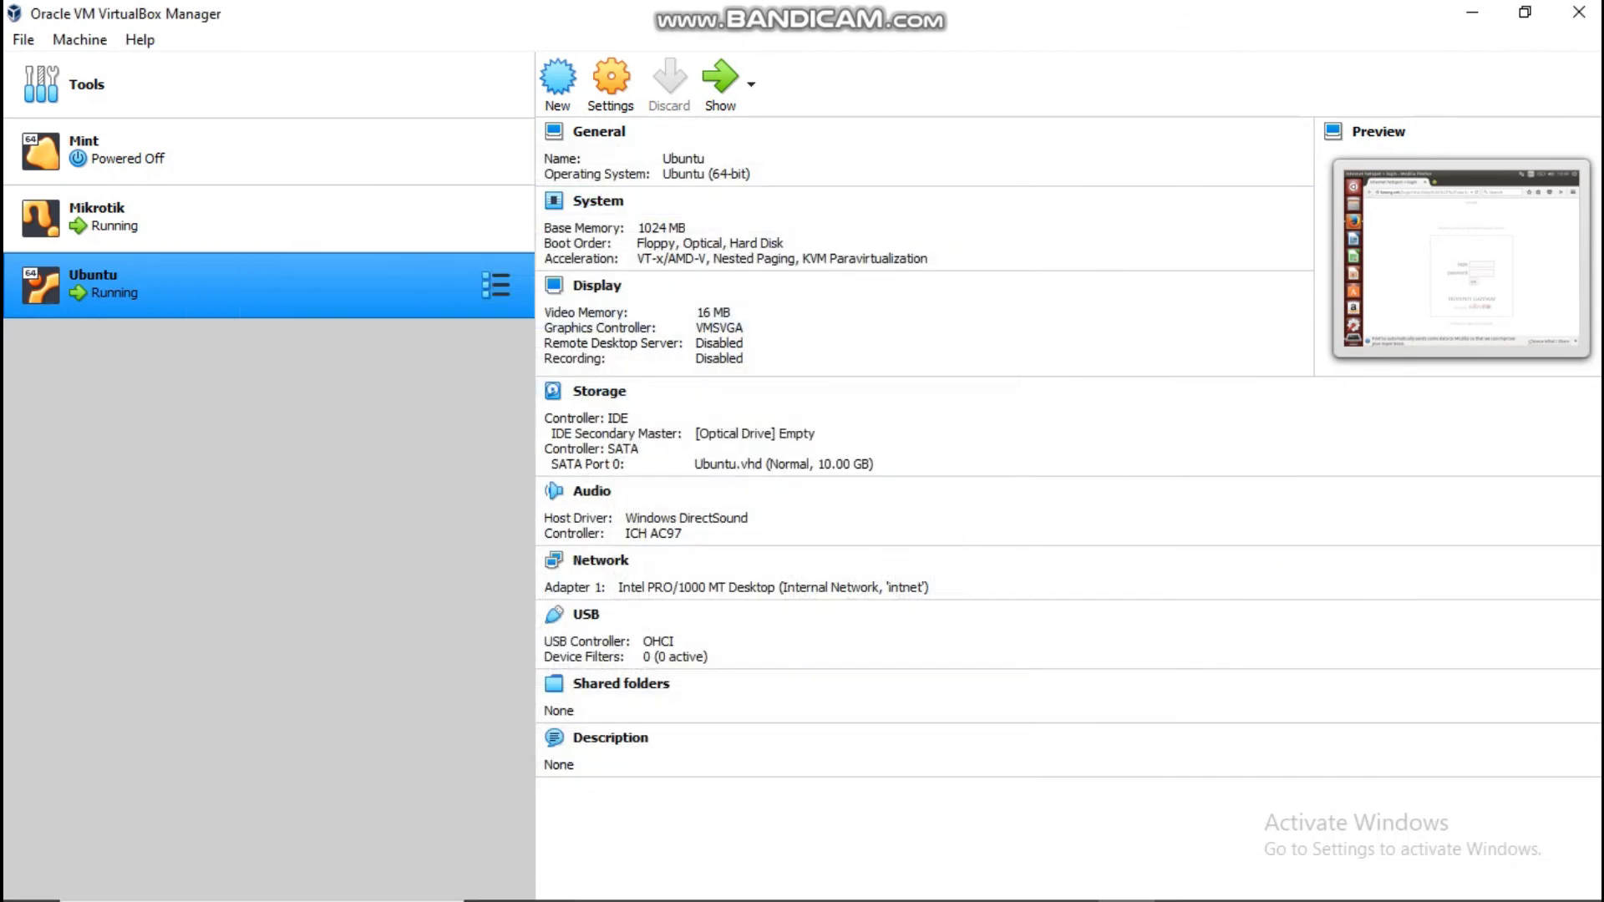
Step: Delete the old hotspot directory from the router's Files list, leaving 3 items
click(1299, 878)
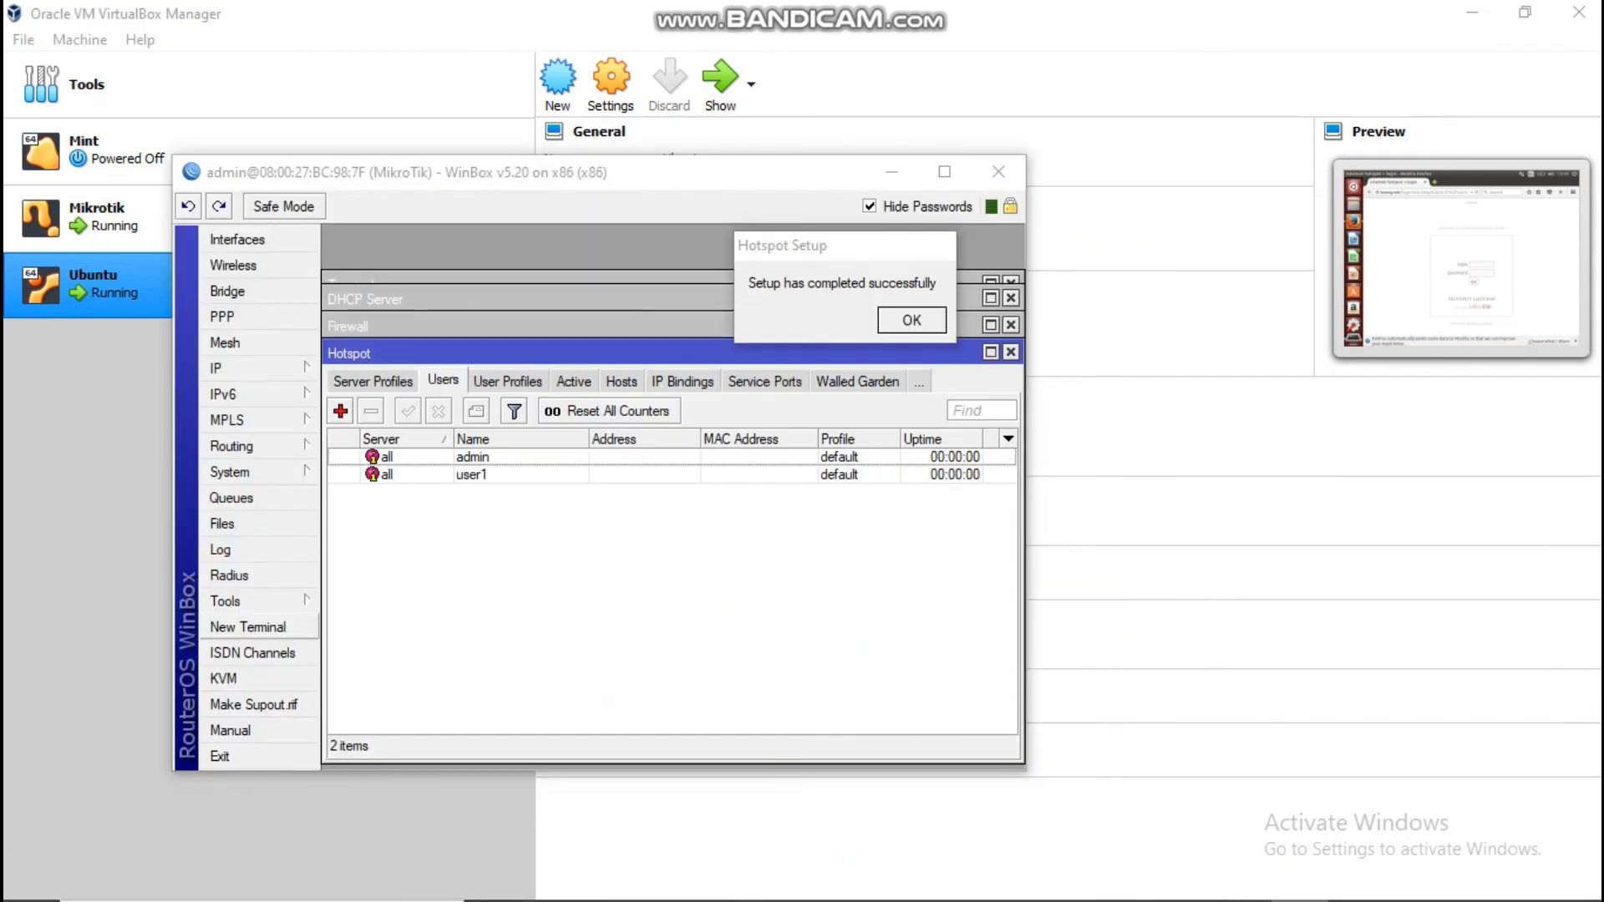
click(223, 523)
click(416, 389)
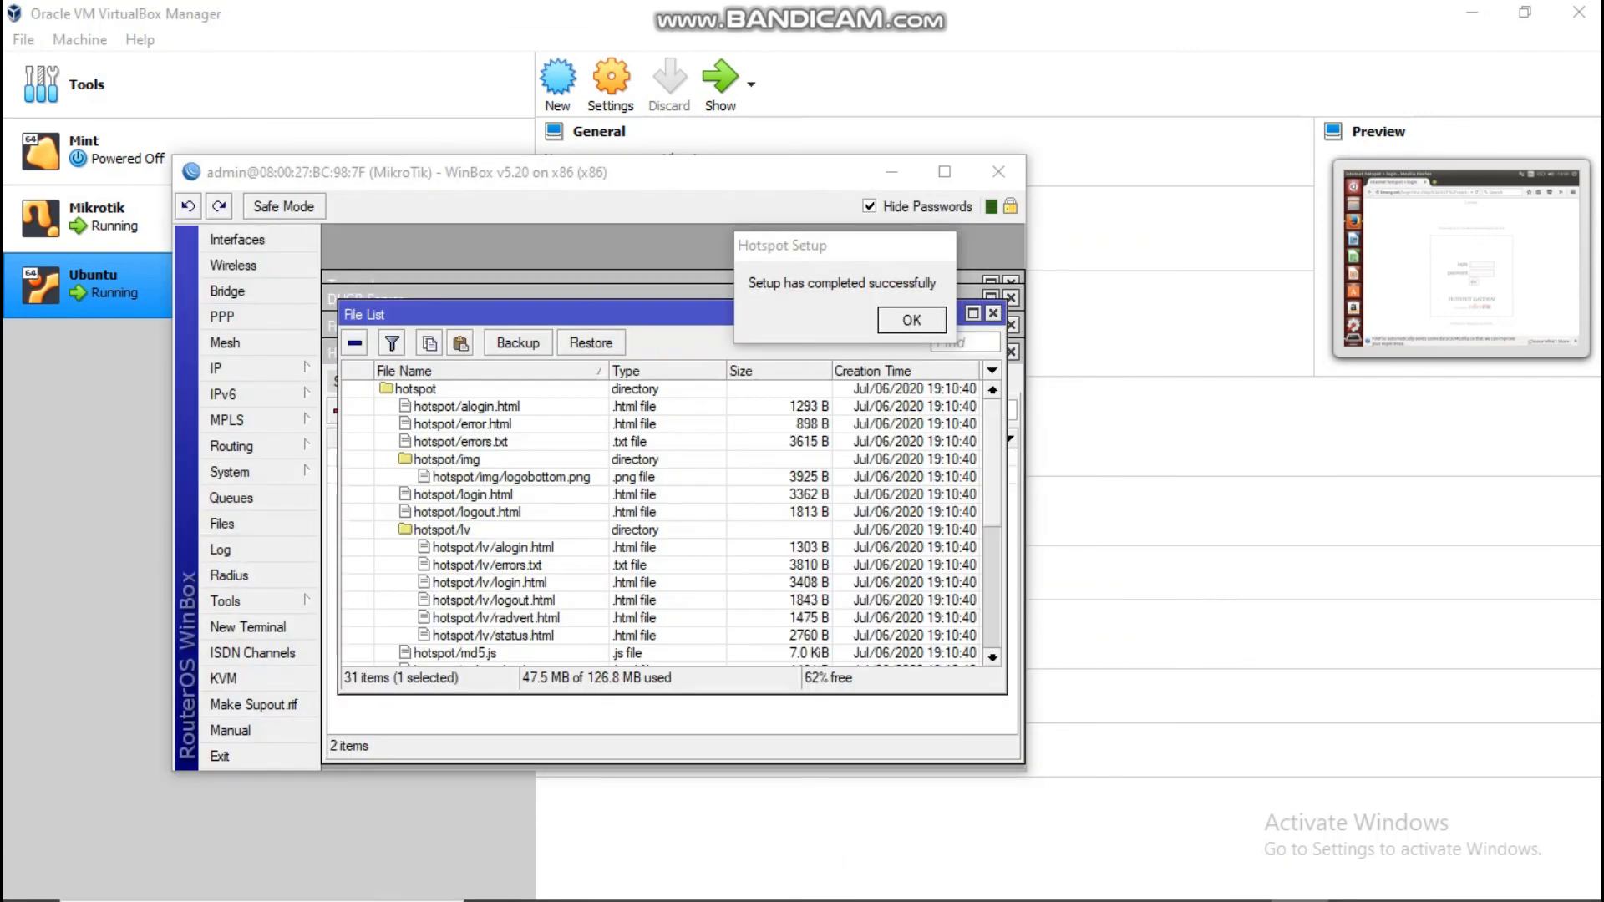
click(355, 343)
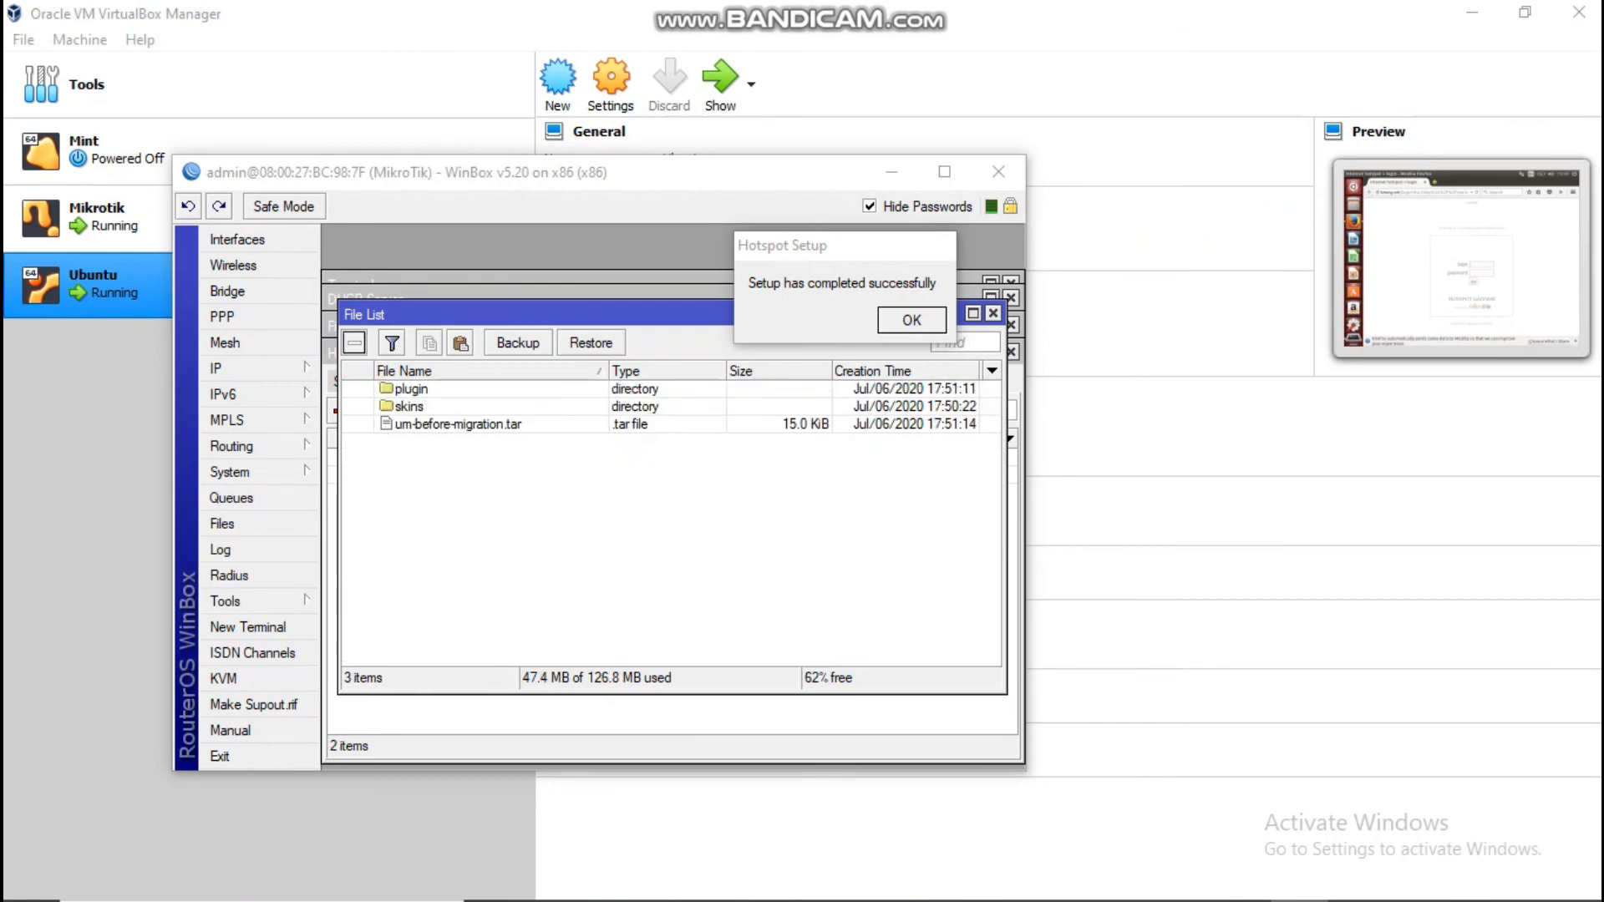
click(892, 172)
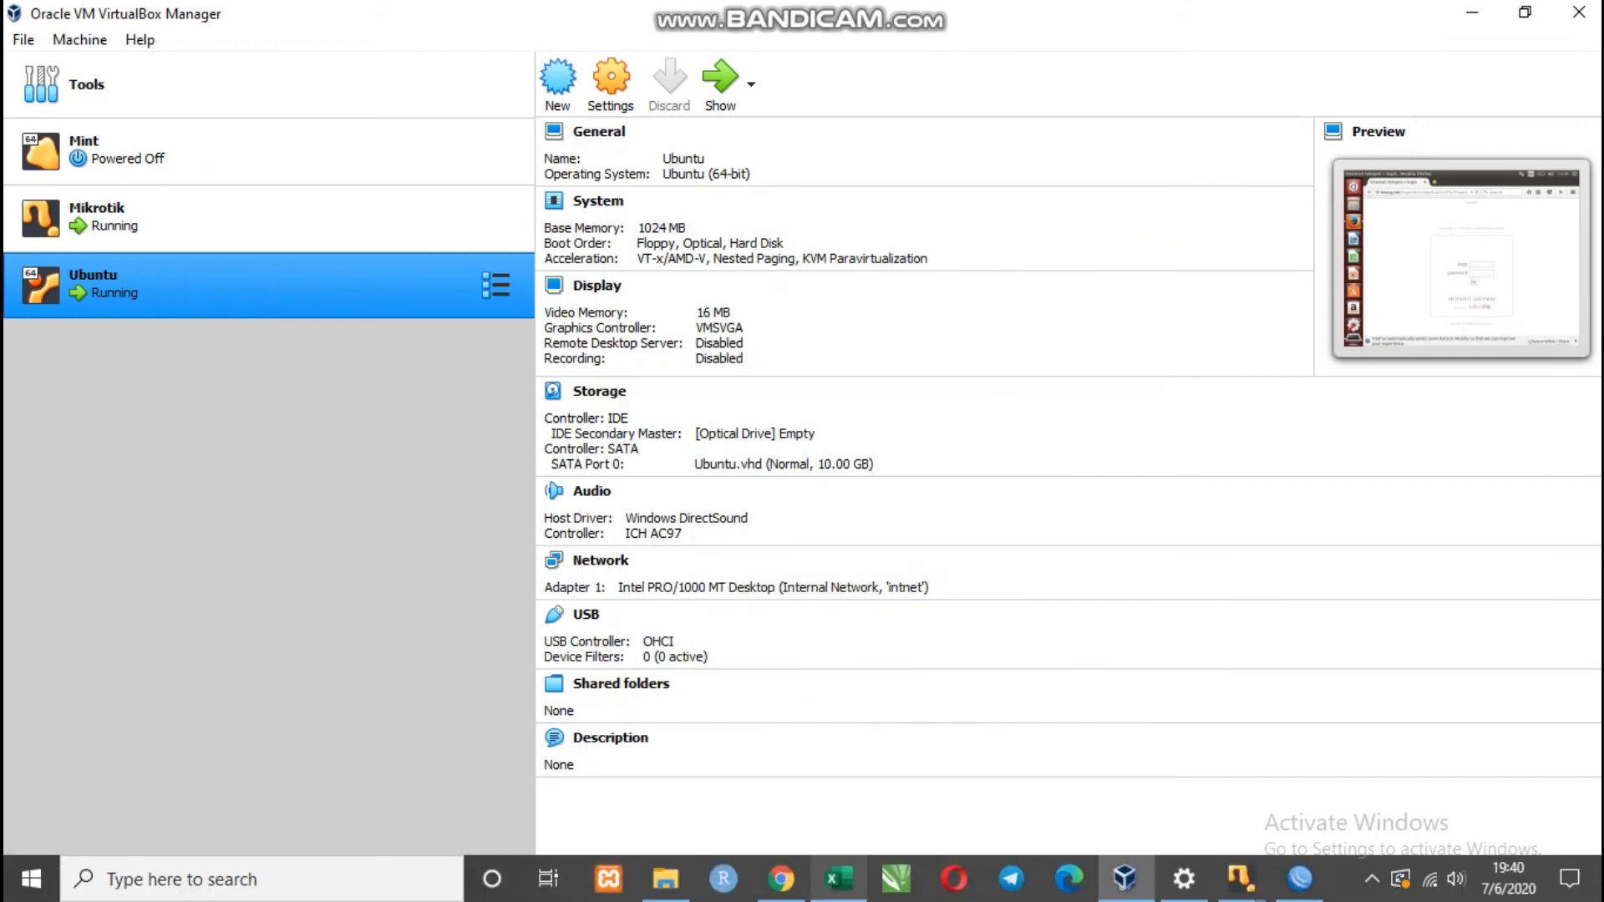
click(665, 878)
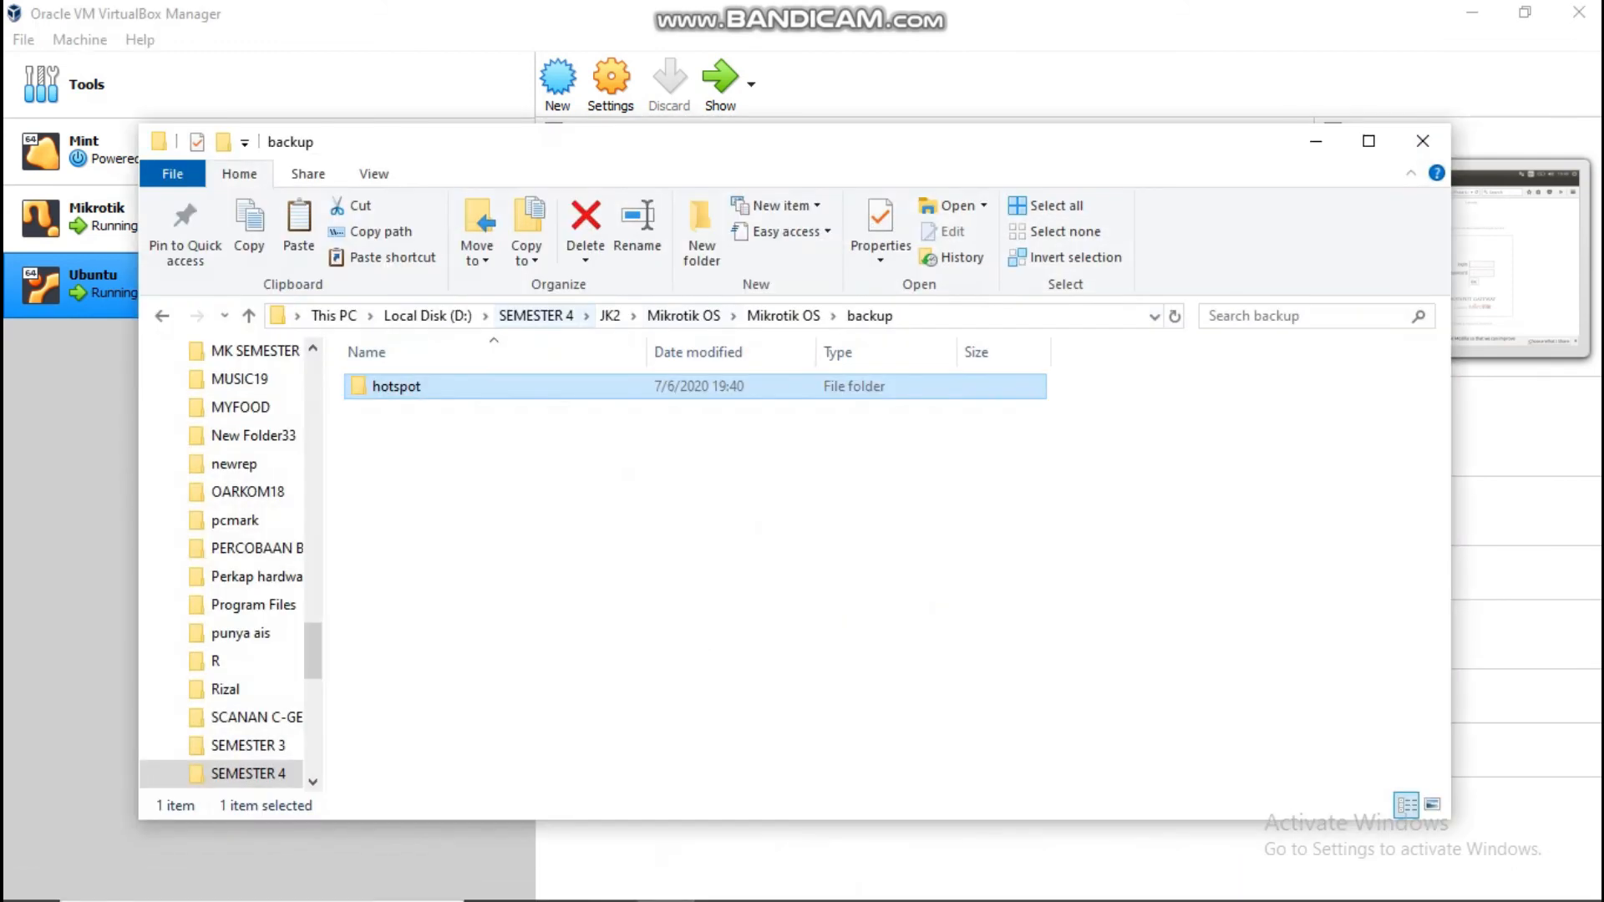
Step: Copy the hotspot folder from JK2 > Jarvis
click(610, 315)
double_click(393, 383)
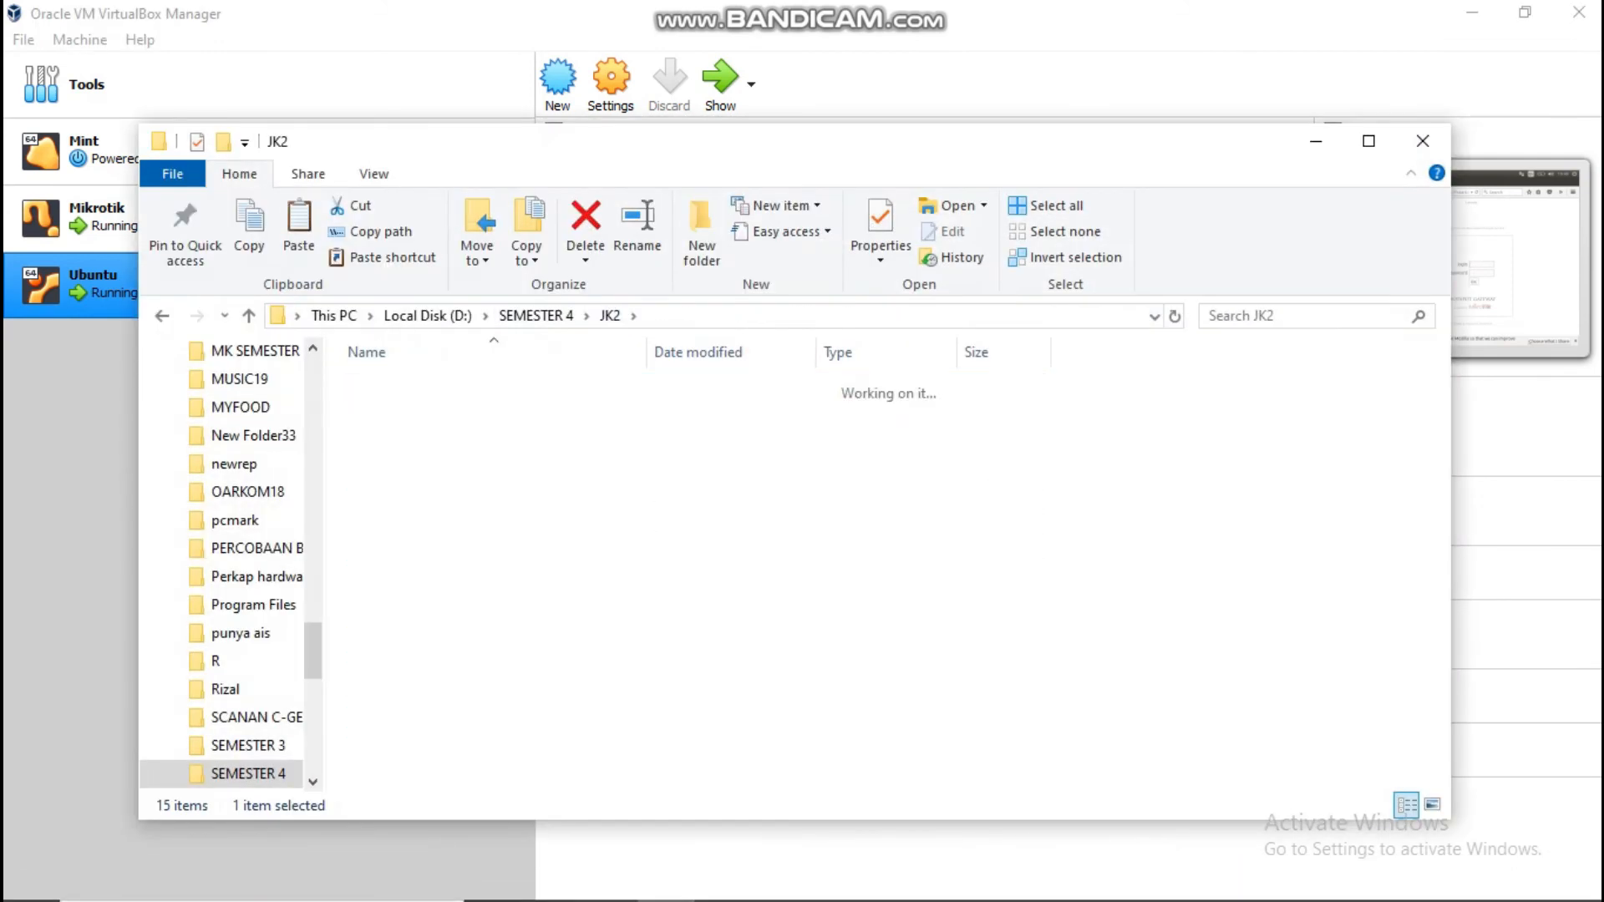
click(395, 385)
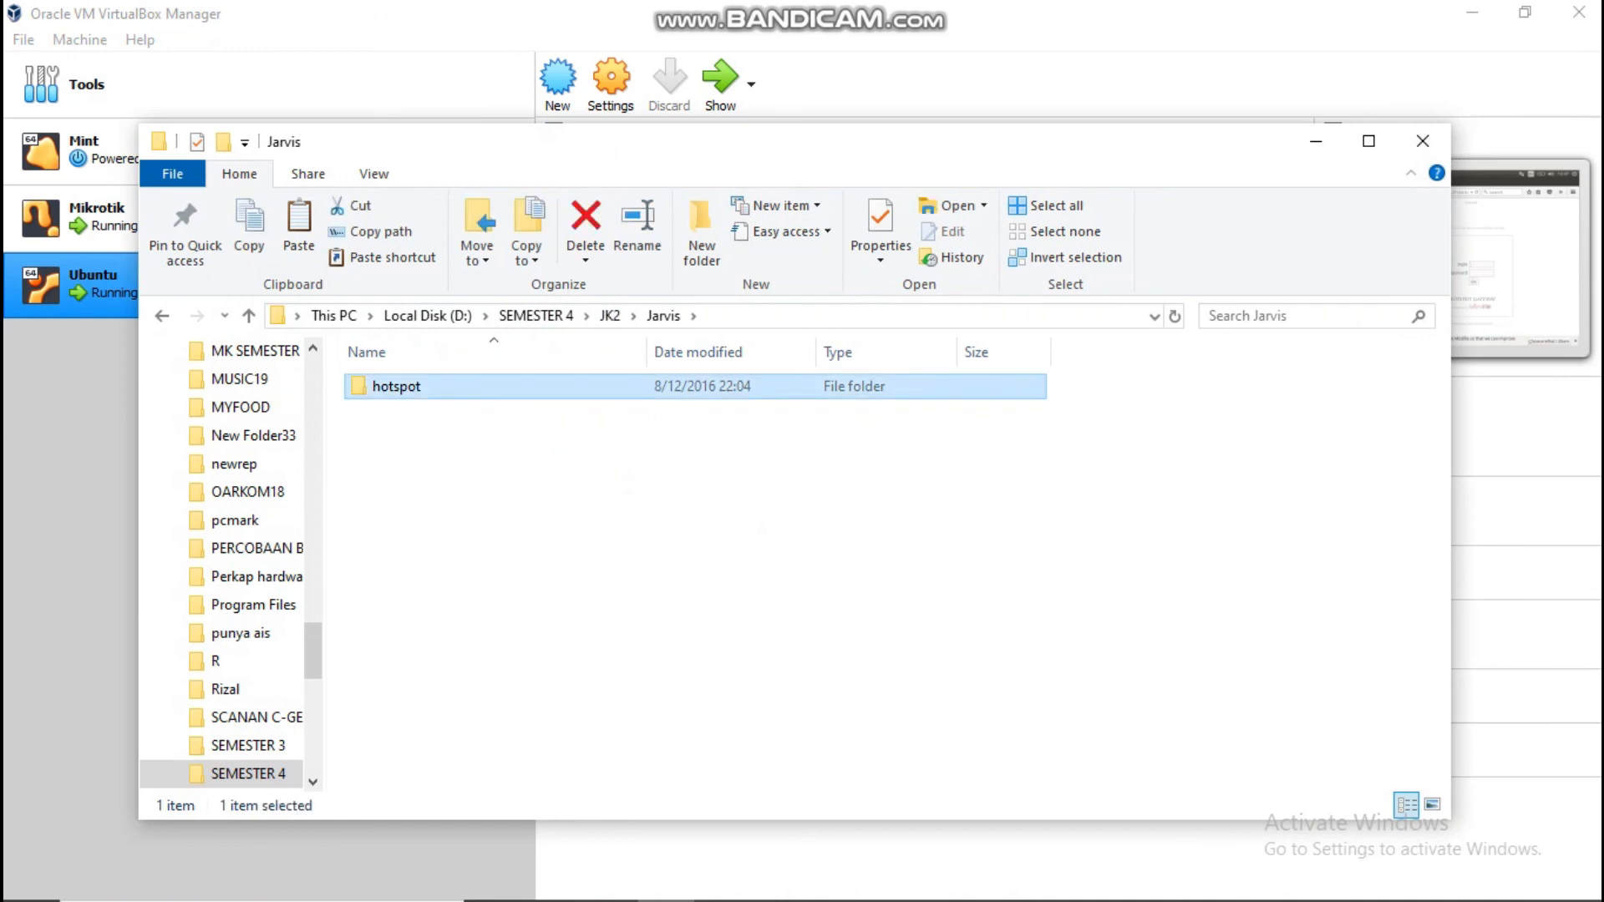
click(249, 226)
Step: Upload the Jarvis hotspot folder into the router's WinBox file list, then switch to the Ubuntu VM
mouse_move(954, 898)
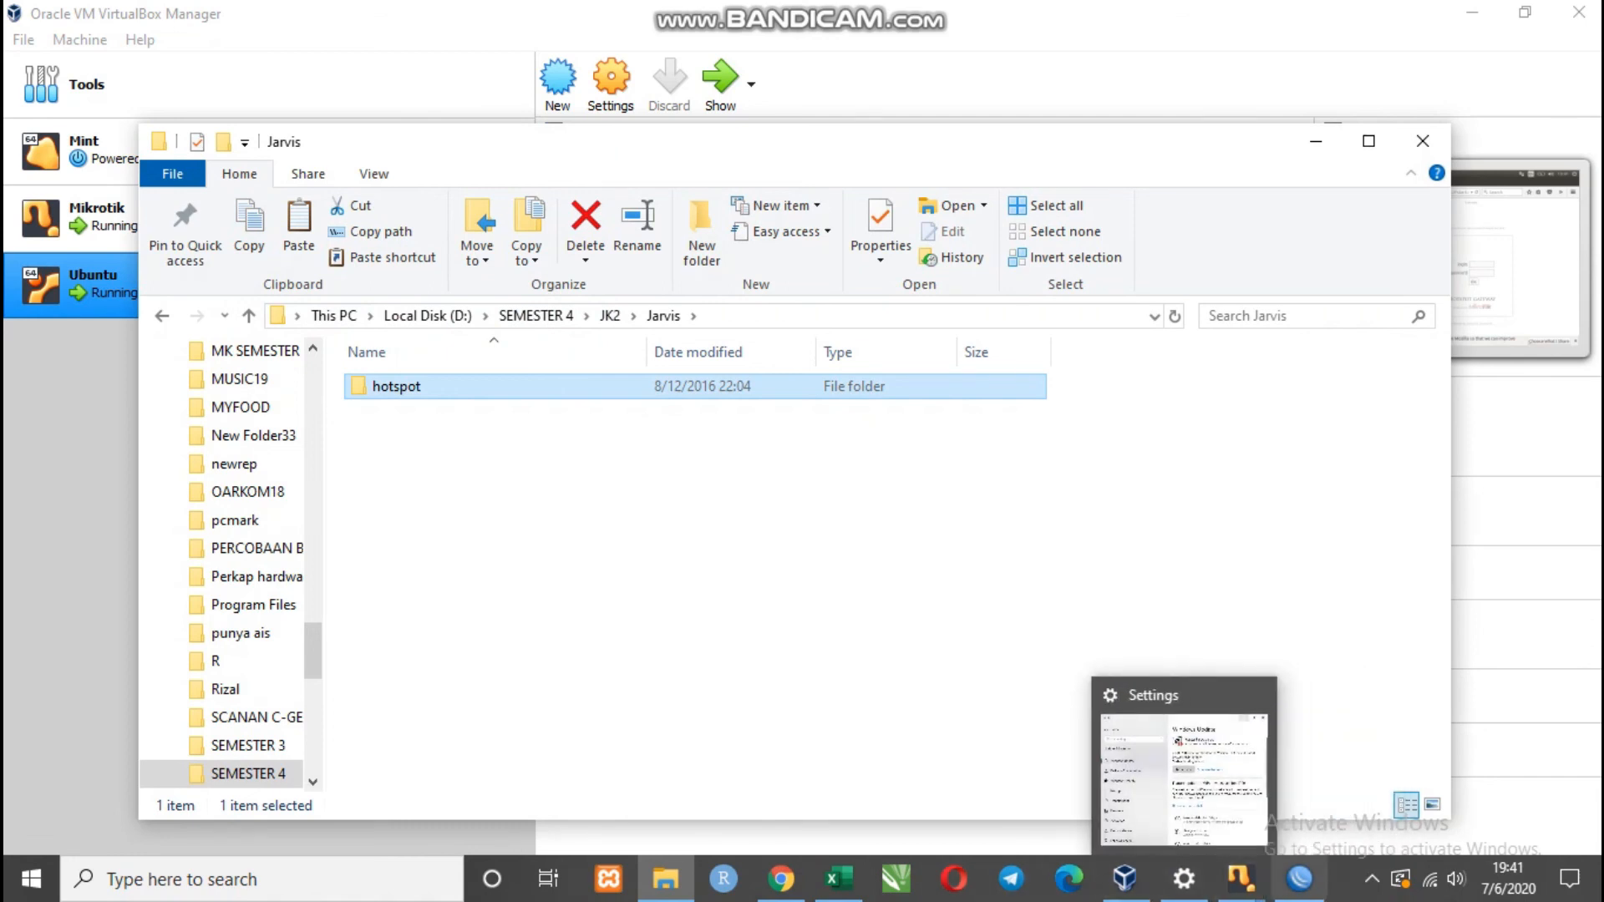
click(1299, 879)
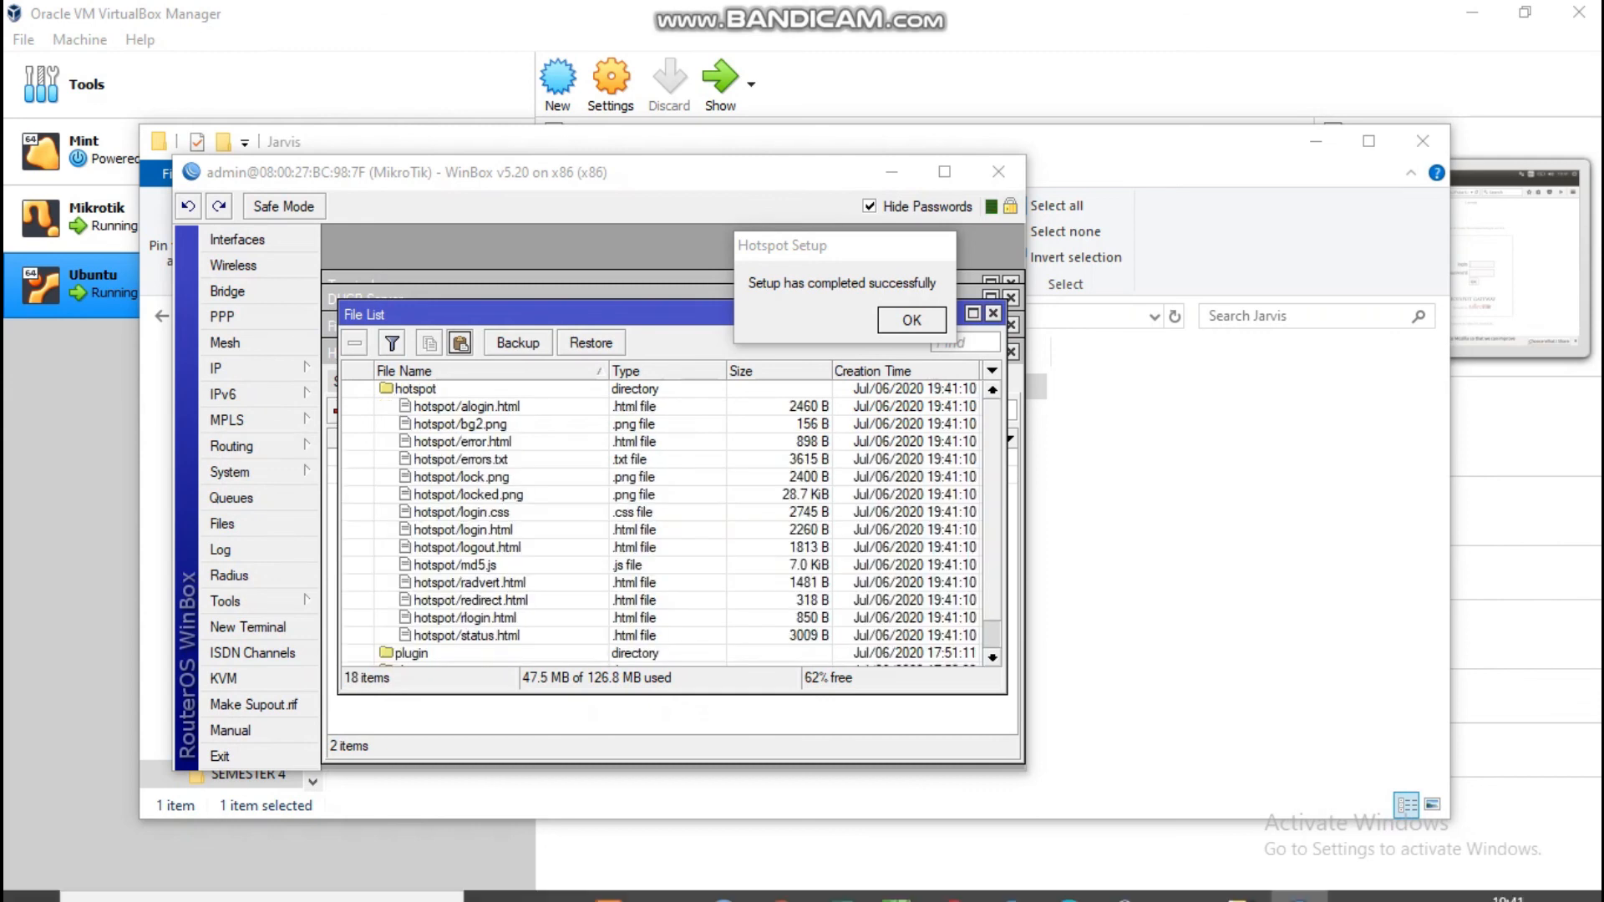
mouse_move(1241, 877)
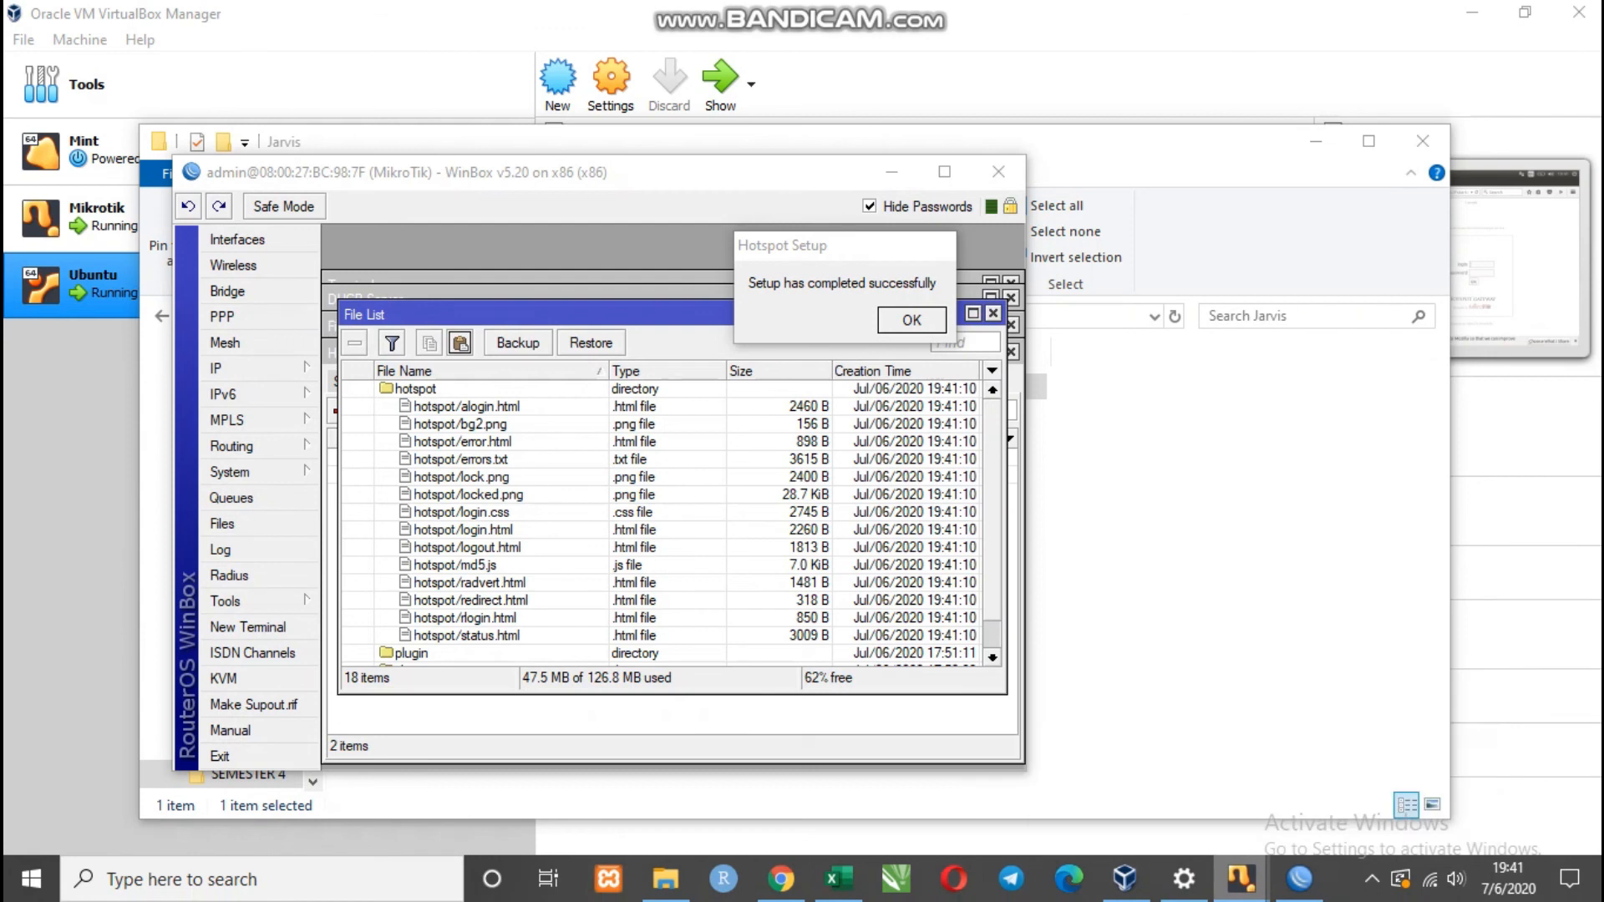
click(1358, 777)
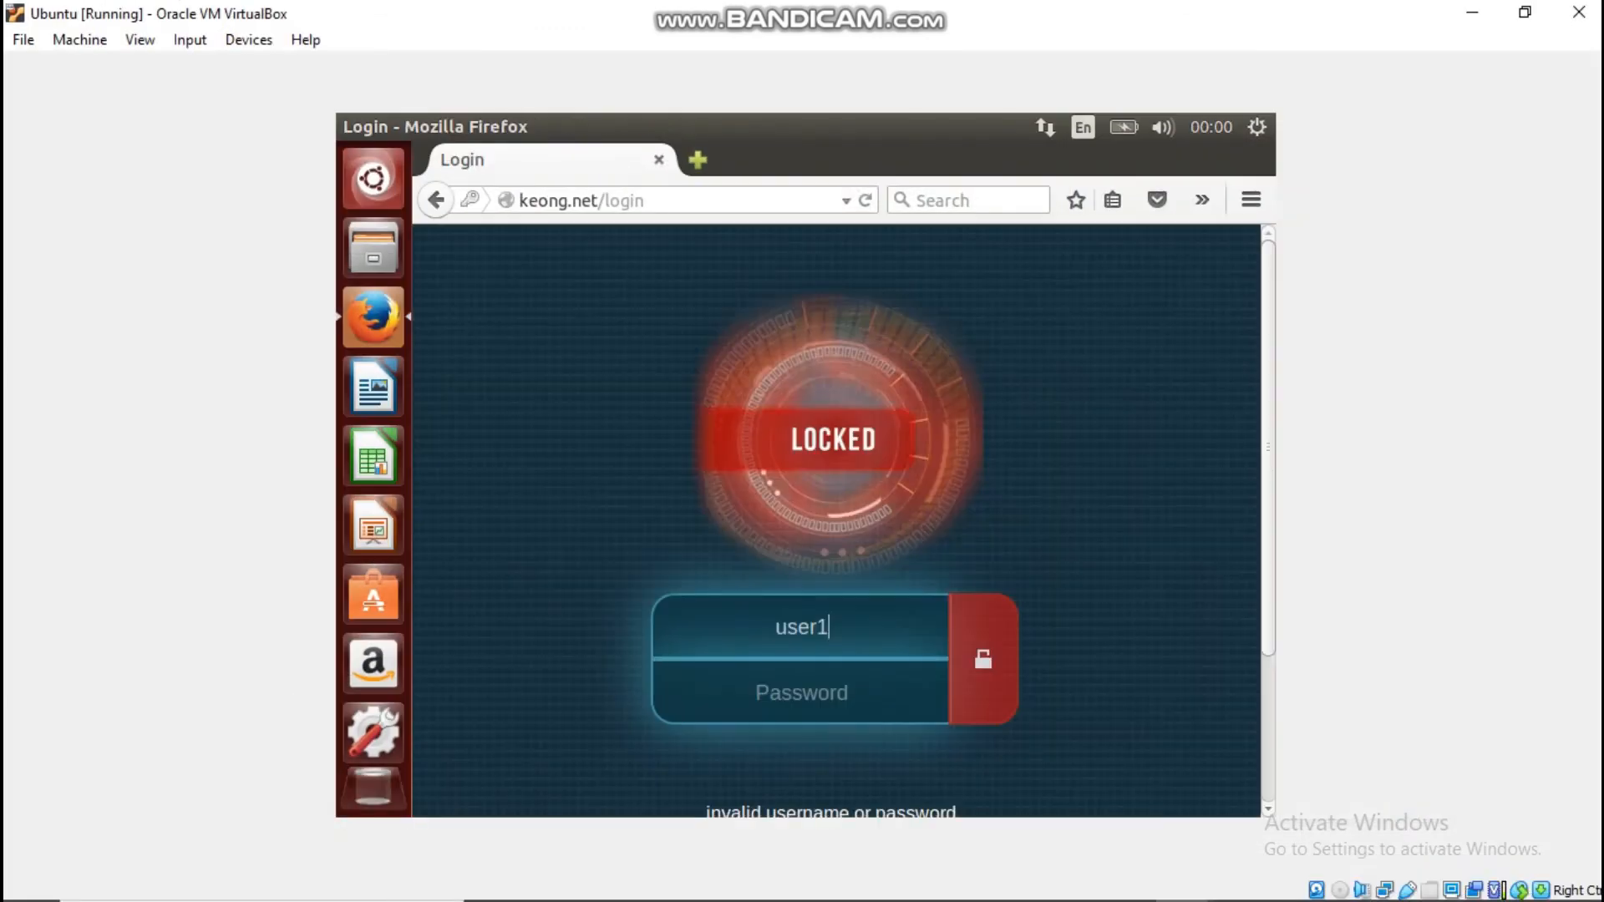
Step: Log in on the LOCKED hotspot page as user1 with the account password
double_click(802, 628)
key(BackSpace)
text(user1)
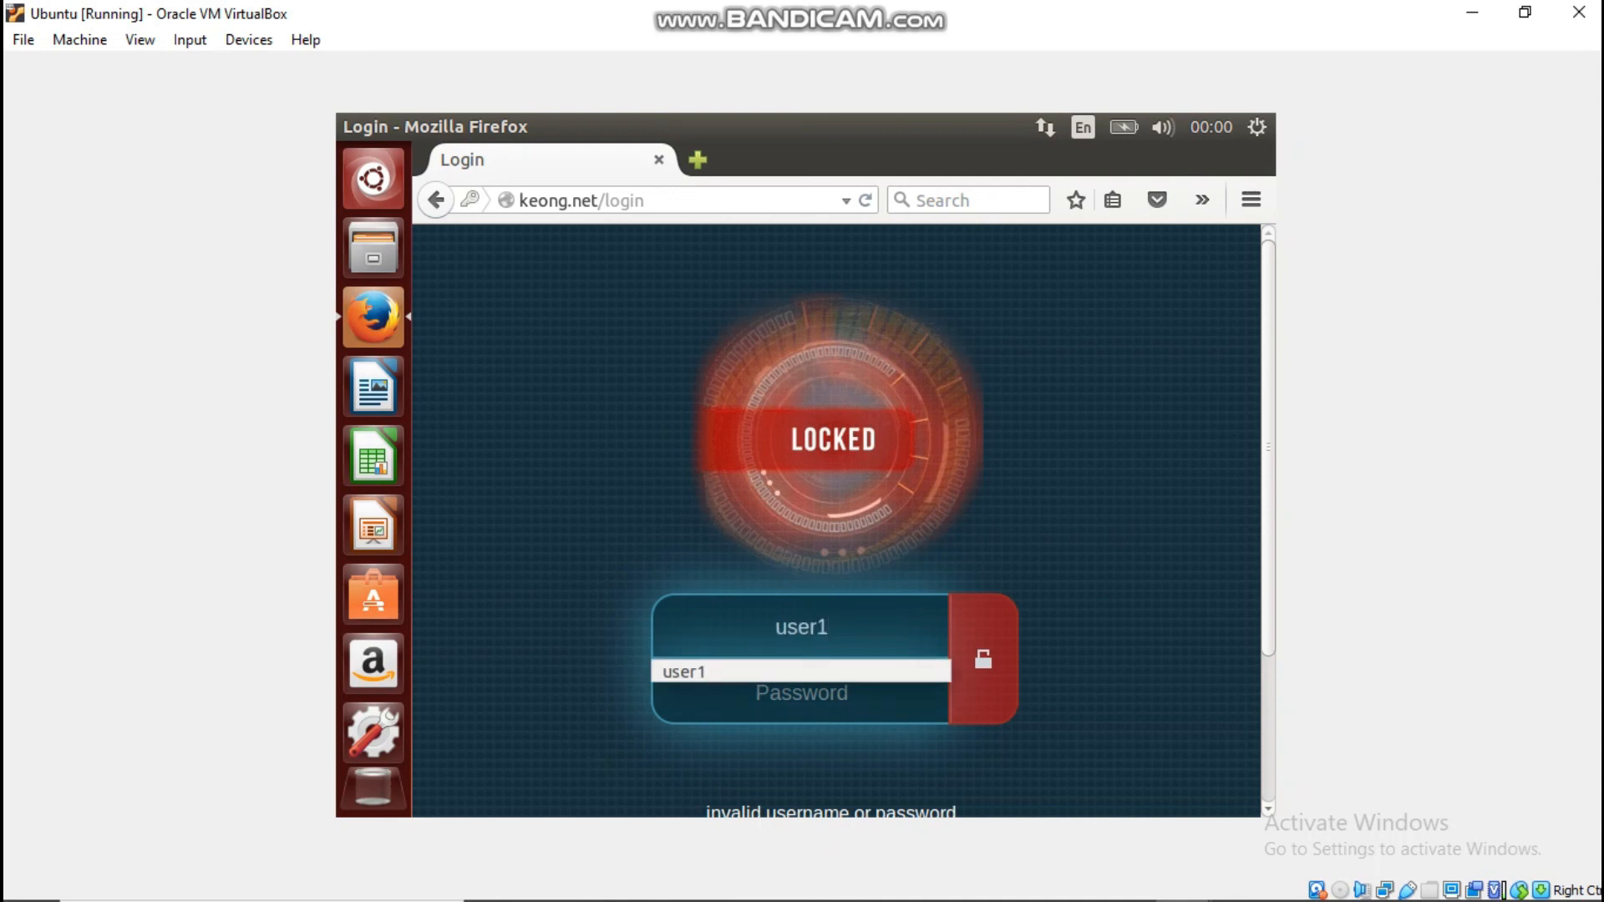
key(Tab)
text(password)
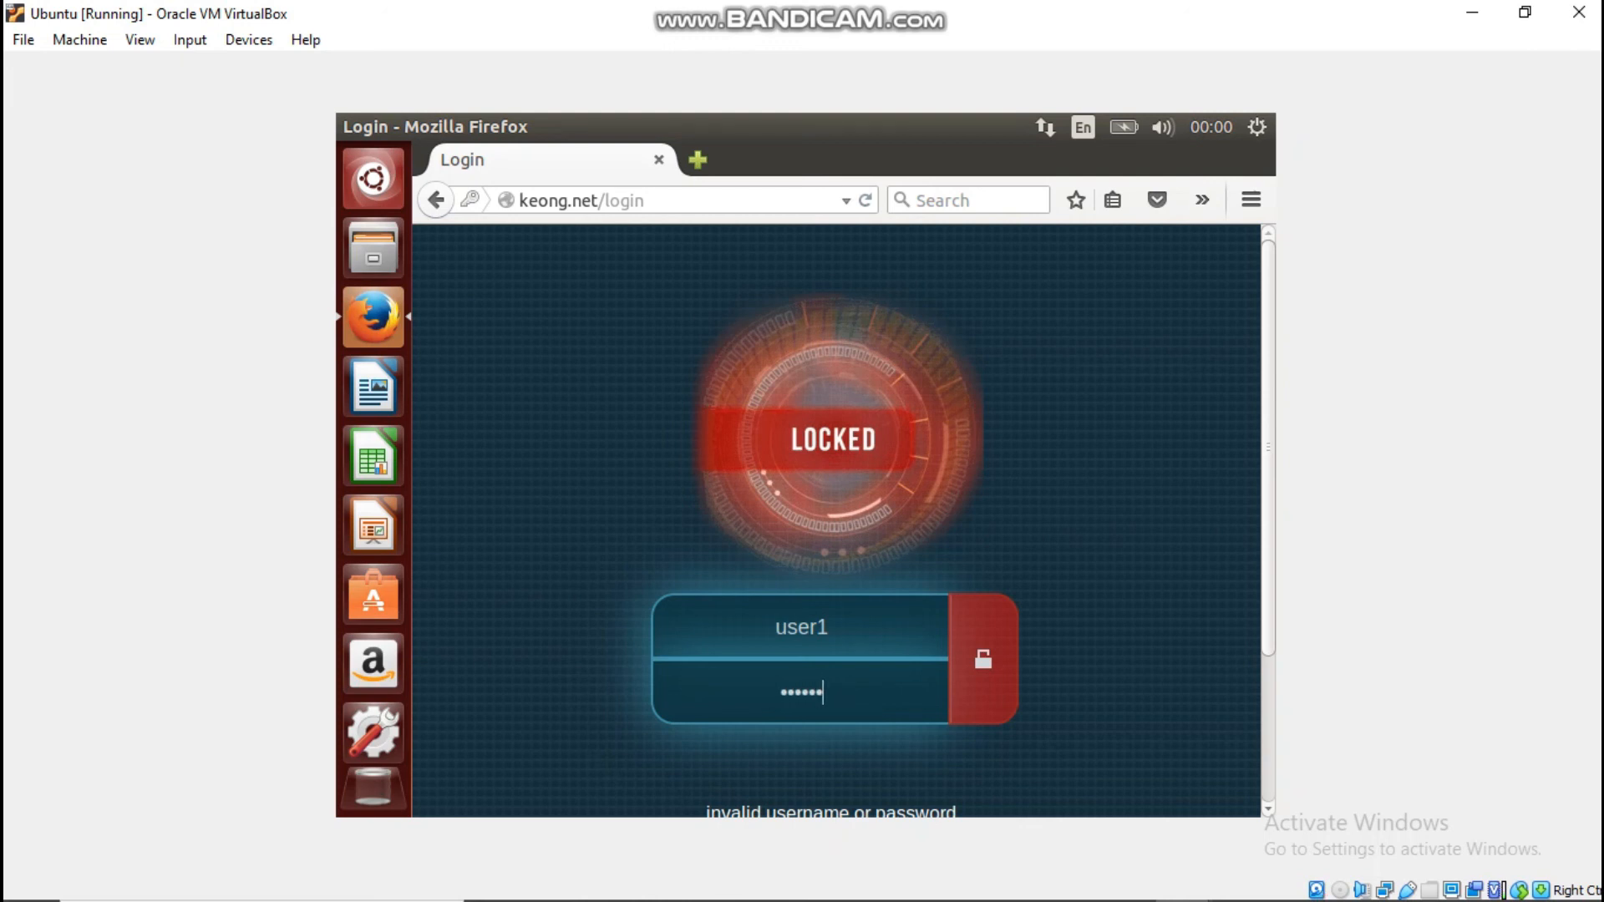
key(Return)
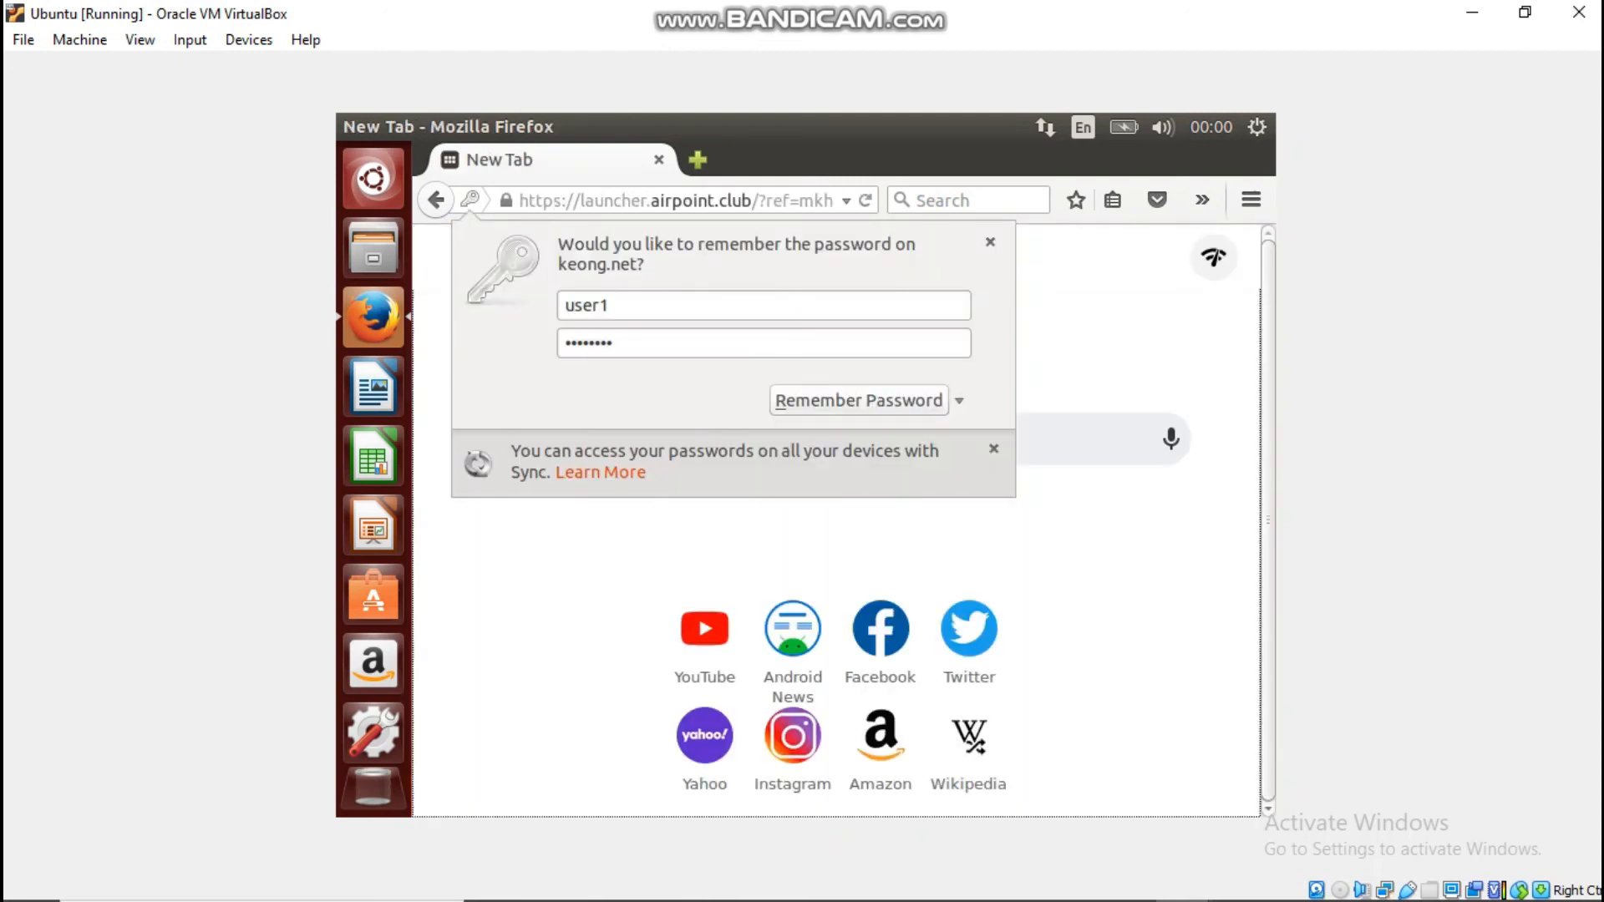
Step: Google 'siakad poltek tegal', then replace the query with 'jaehyun nct' and search again
key(Escape)
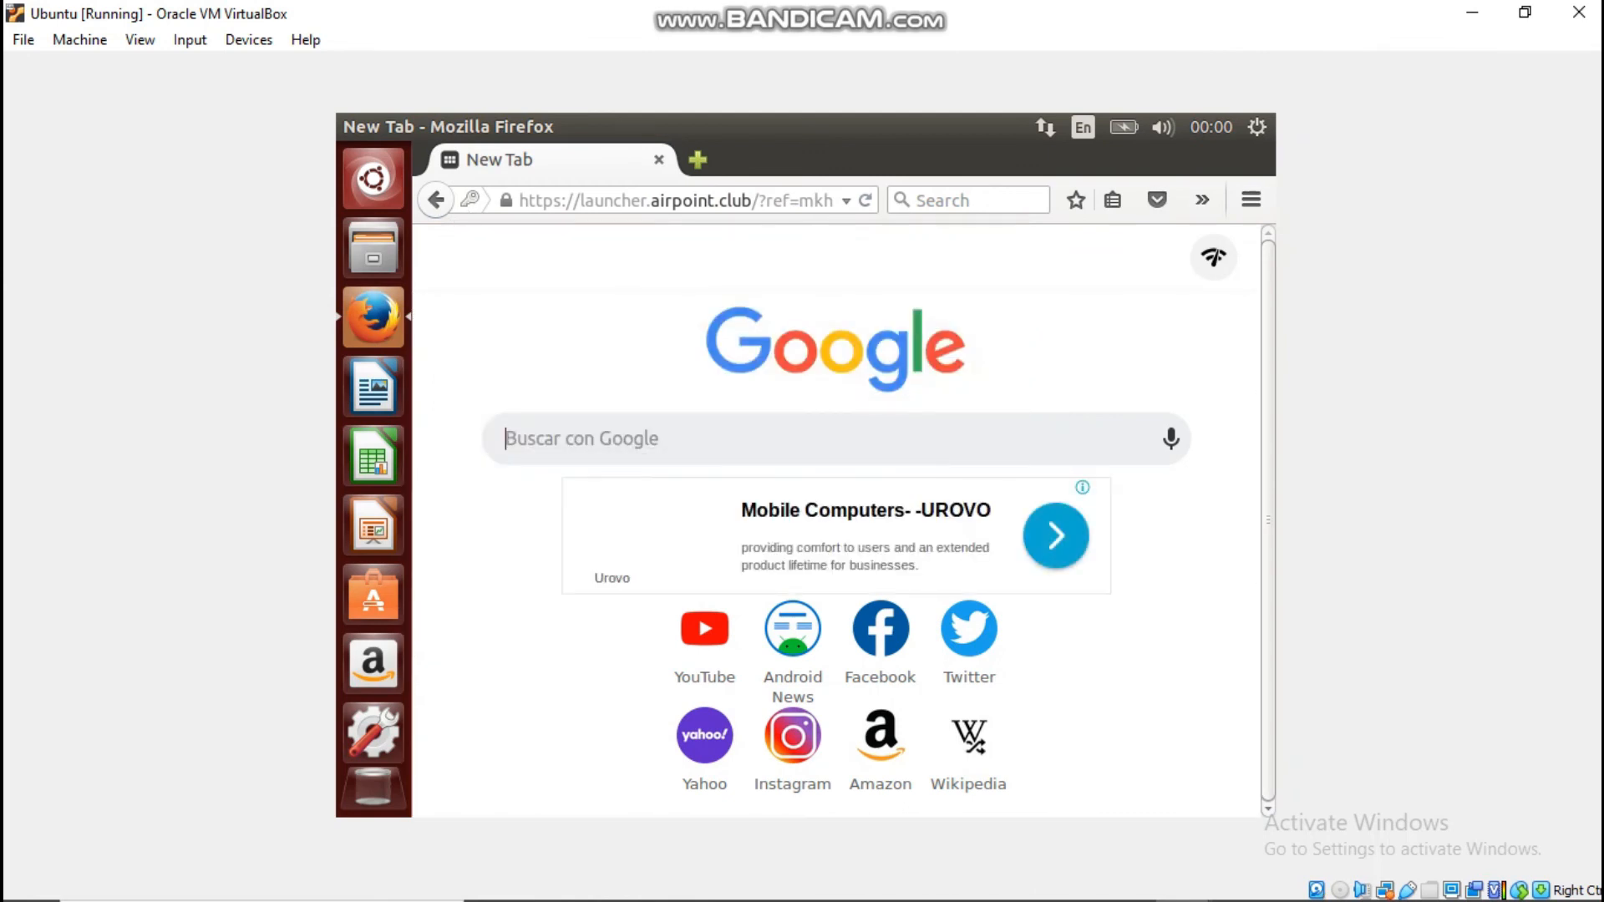
text(siakad p)
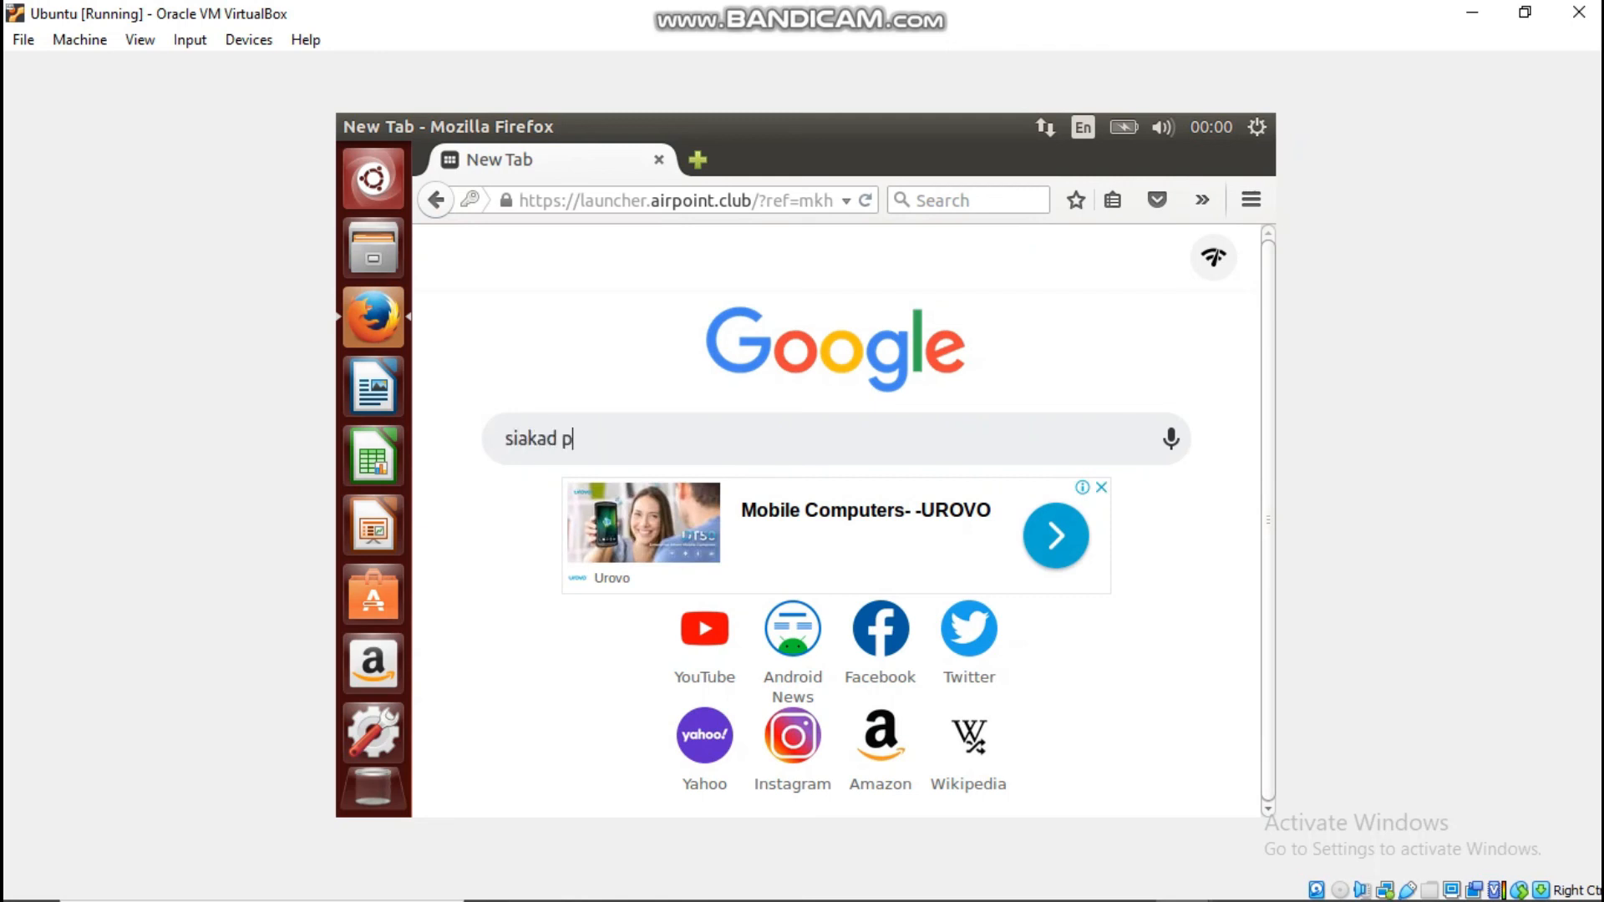
text(oltek tegal)
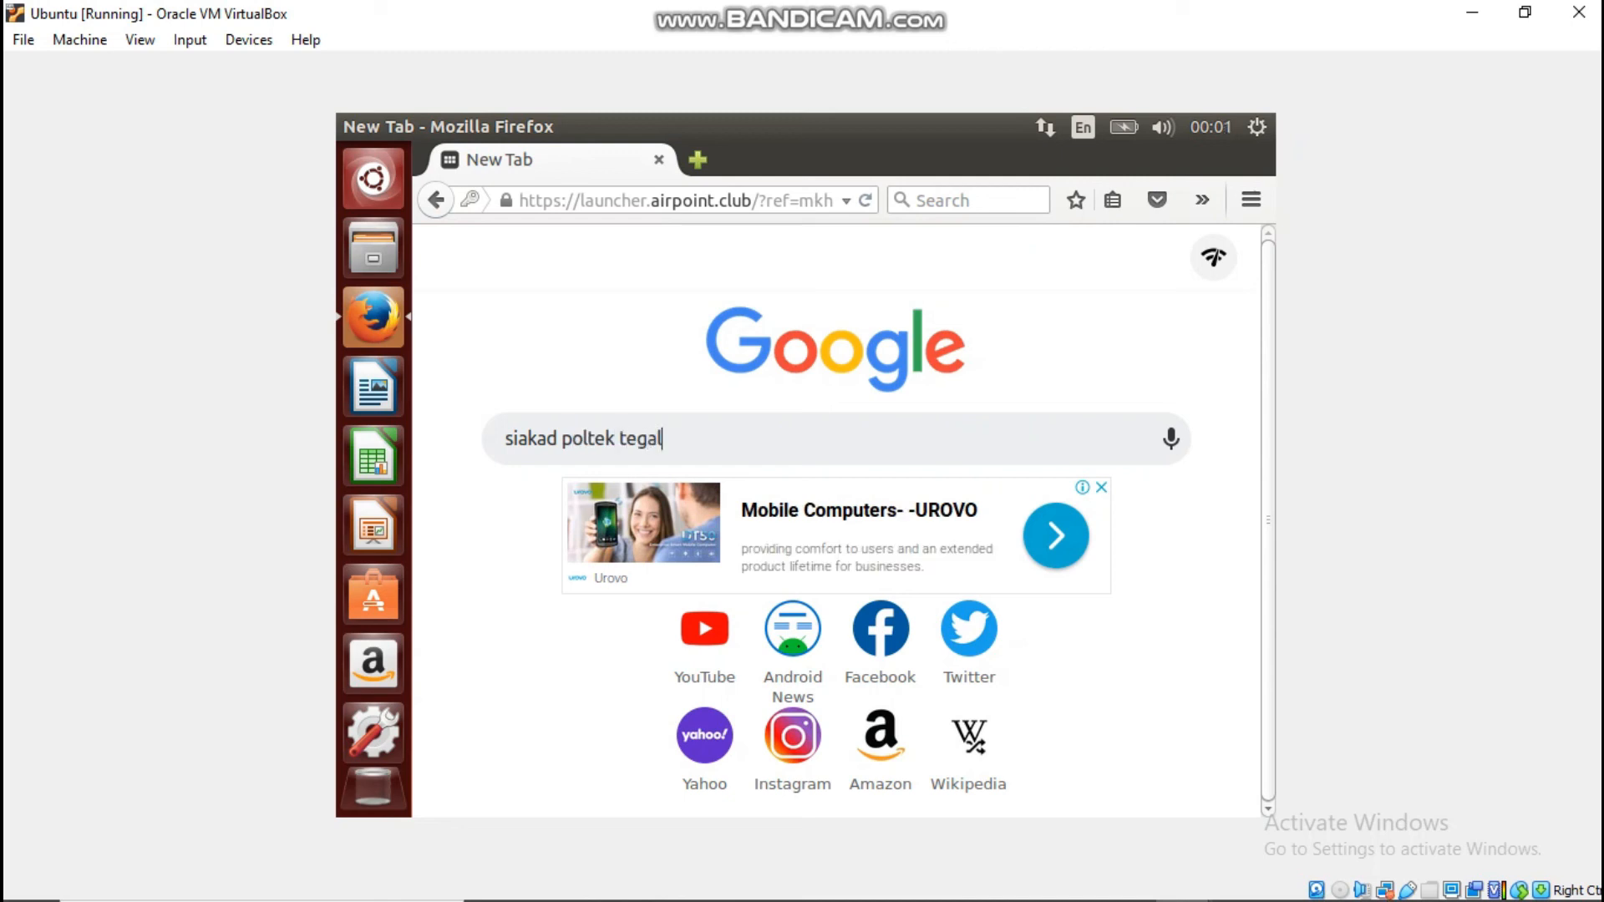
key(Return)
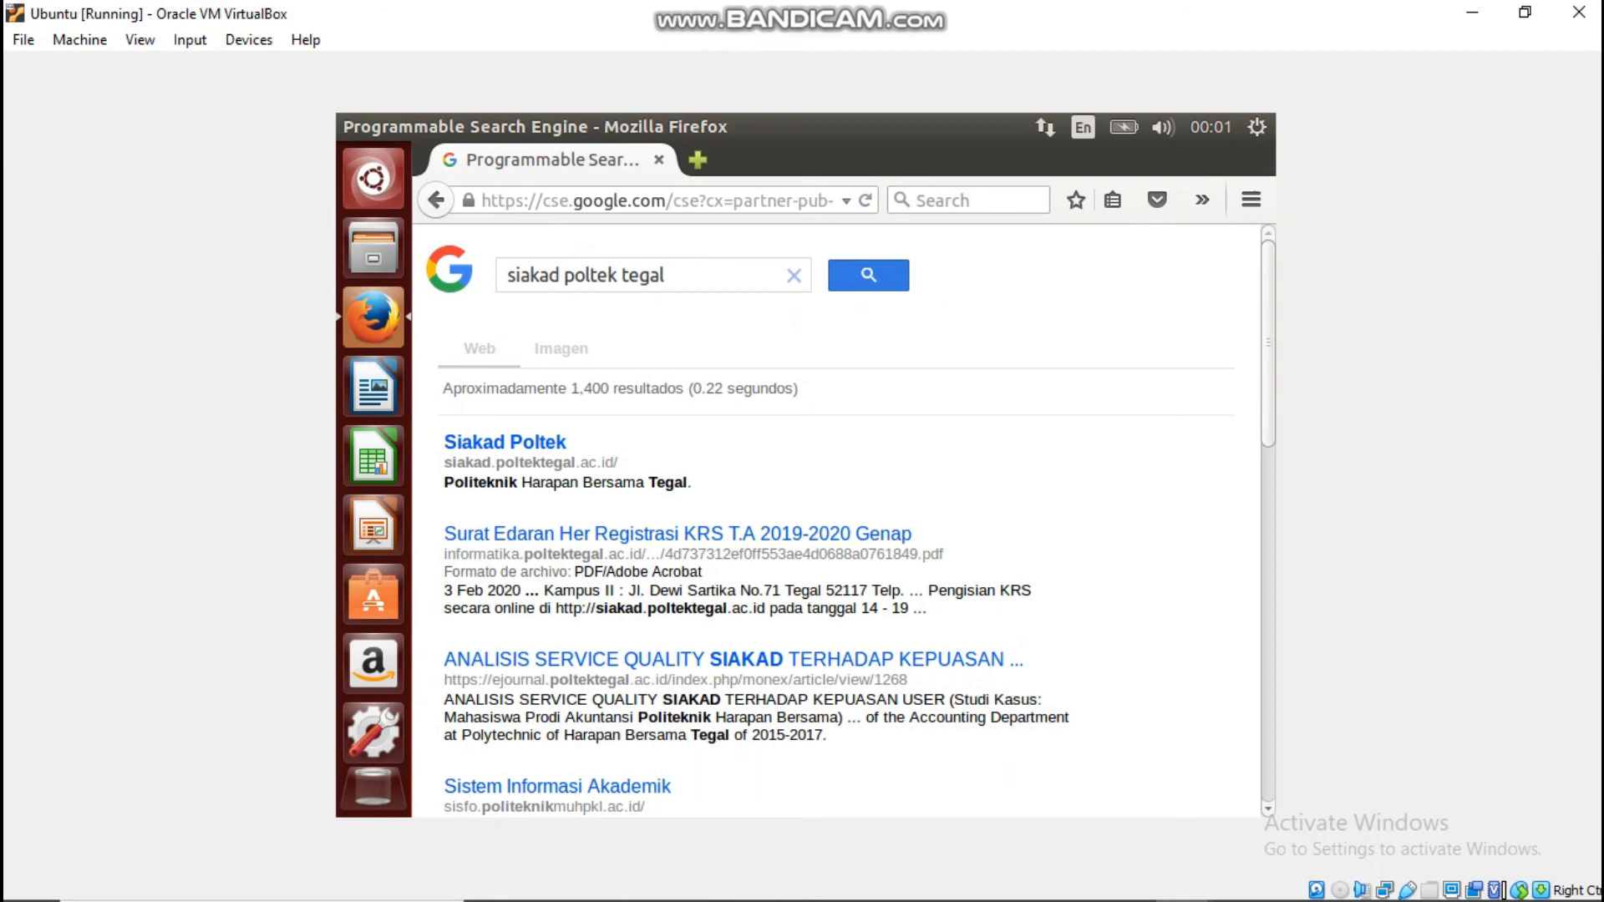
click(794, 276)
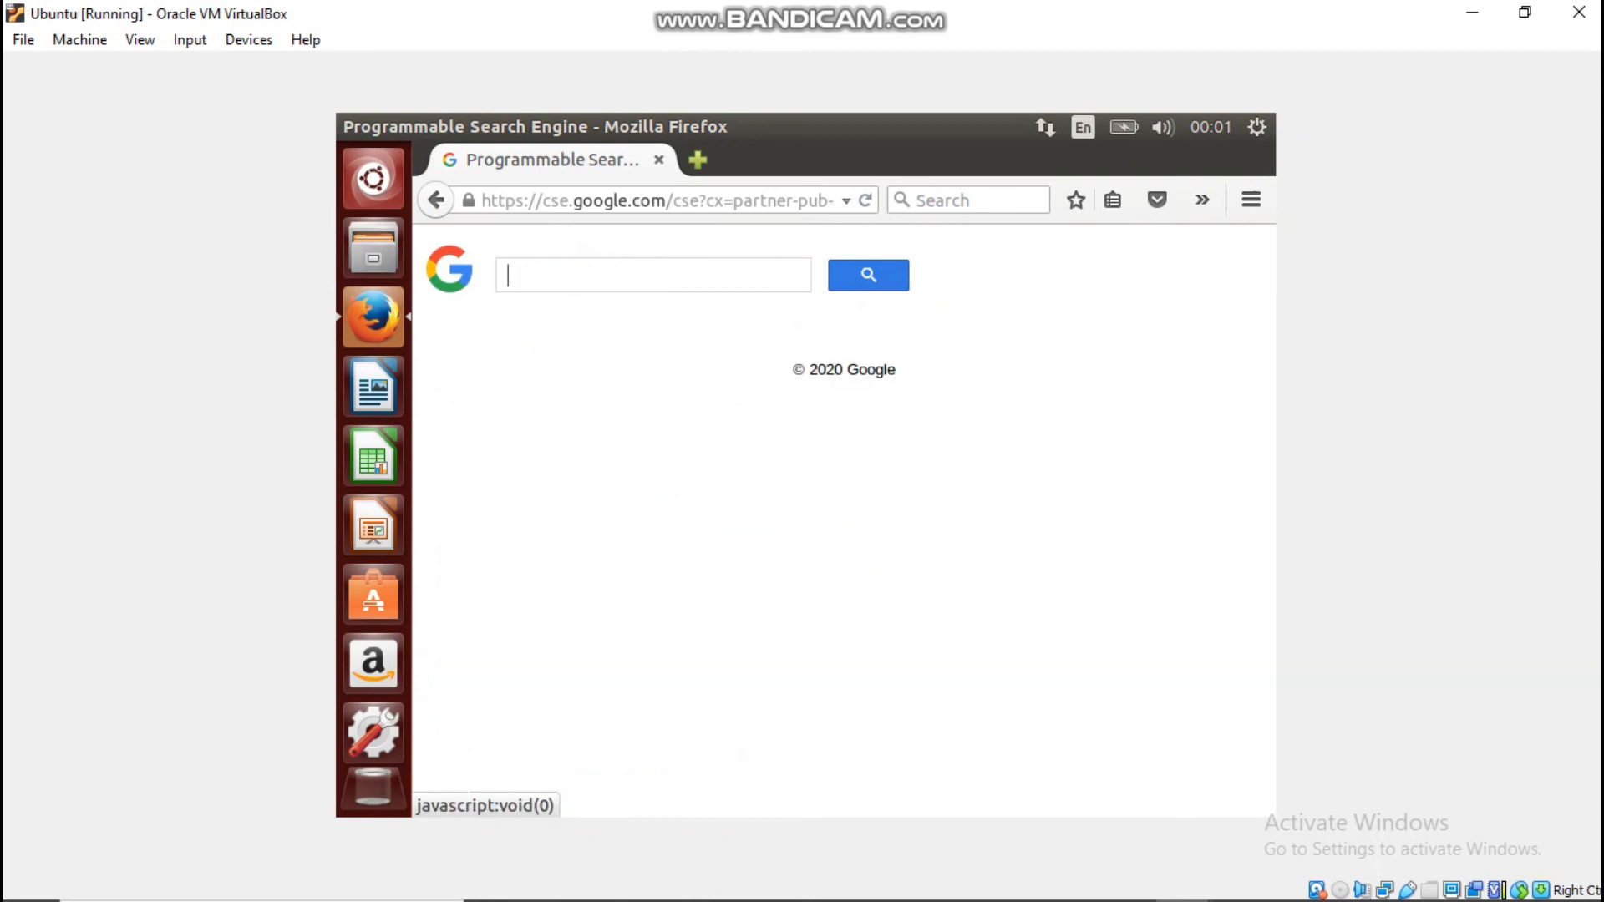
text(jaehyun nct)
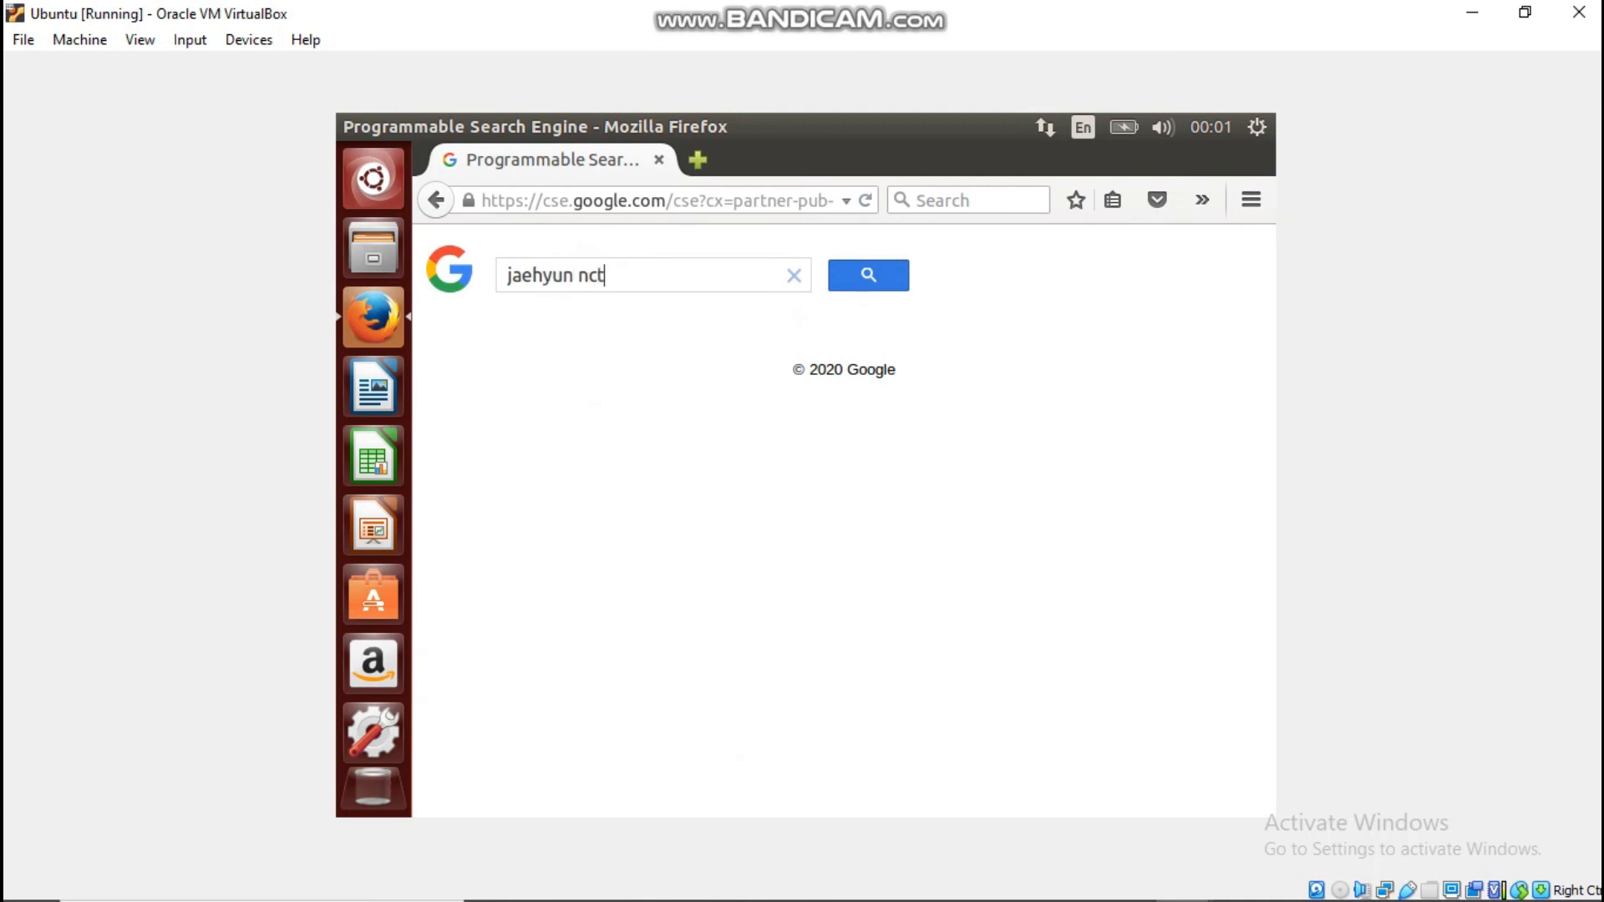
key(Return)
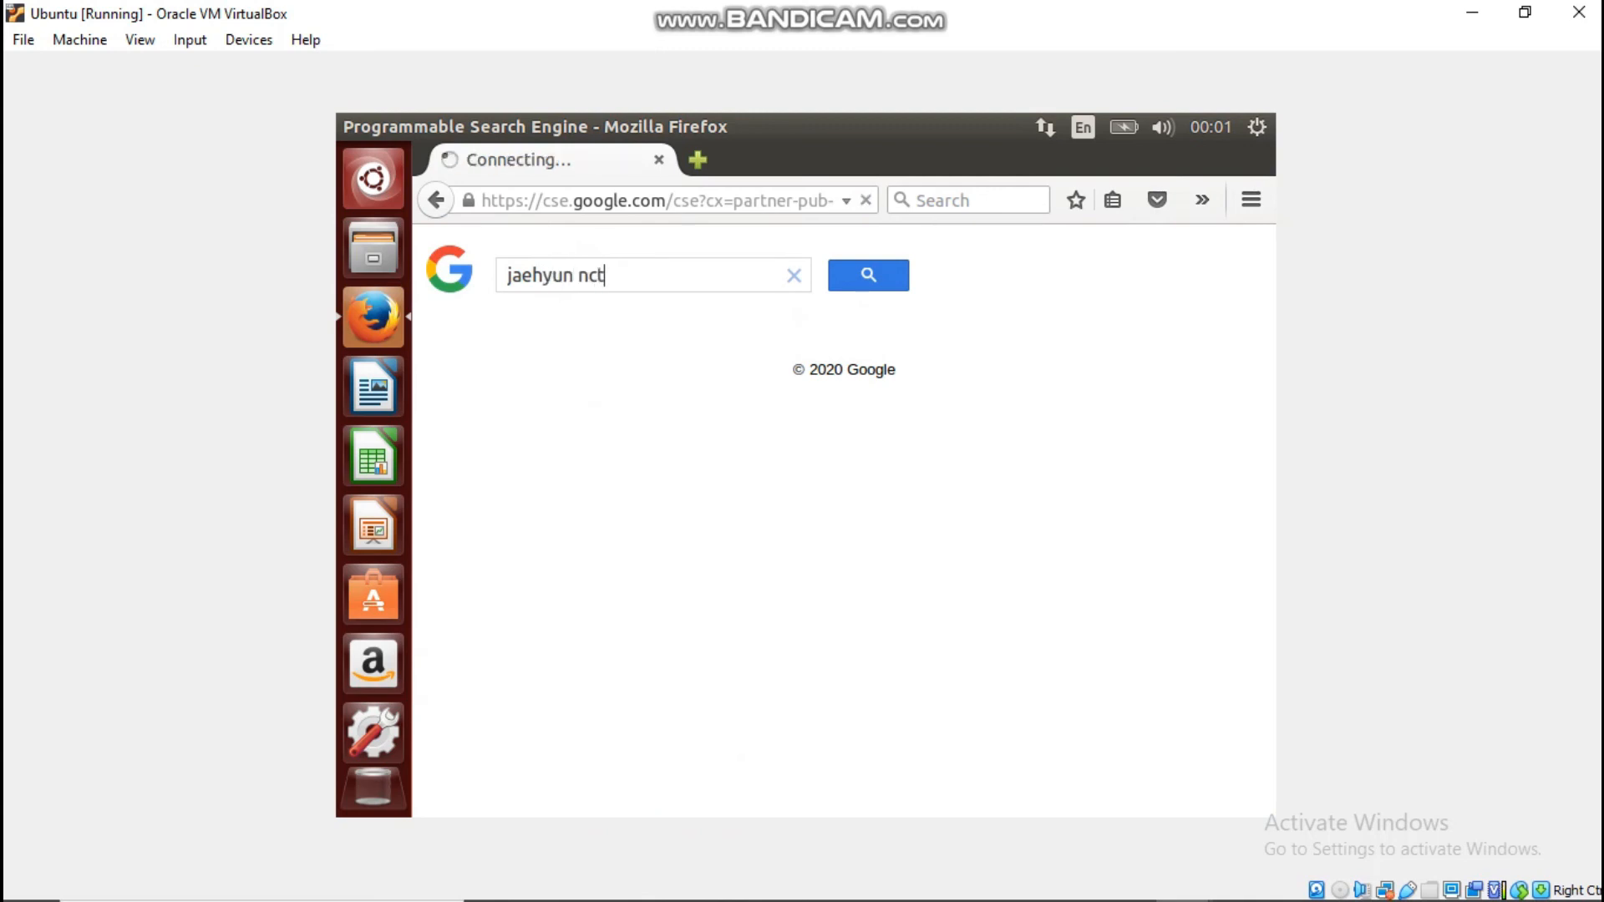